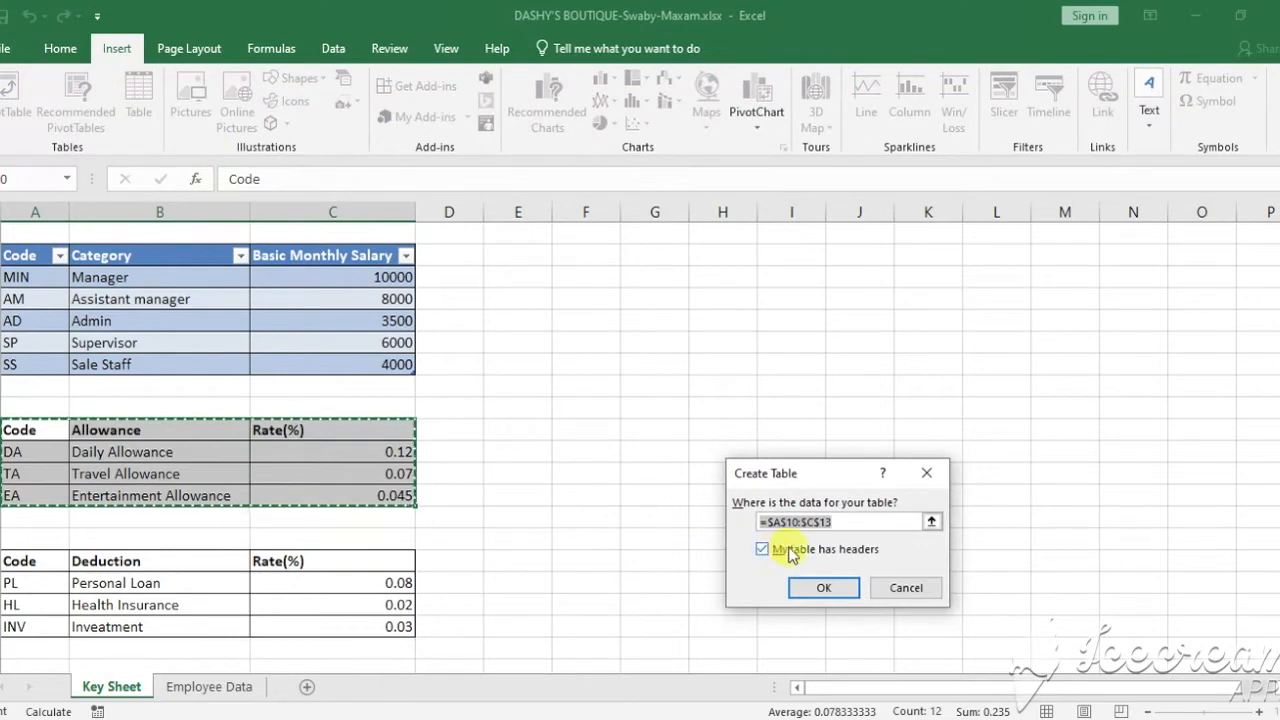
# Convert the Allowance range A10:C13 and the Deduction range A16:C19 on the Key Sheet into tables with headers
pyautogui.click(823, 590)
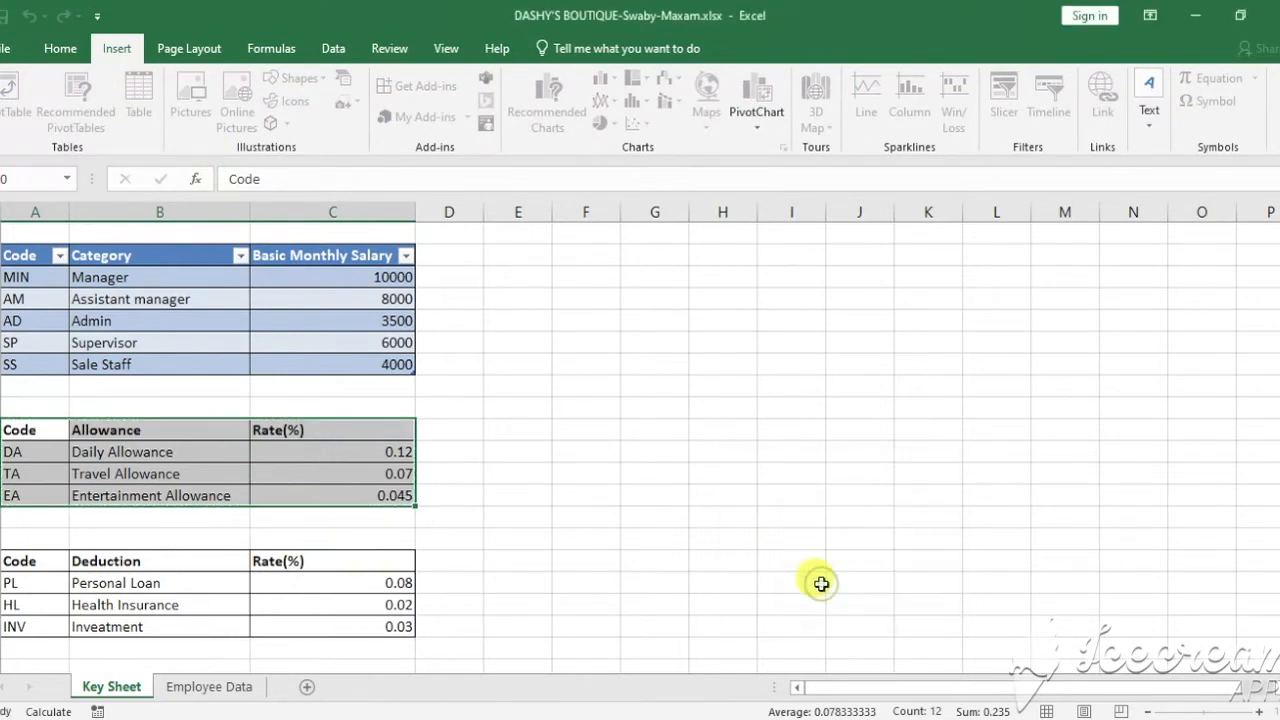
pyautogui.click(496, 435)
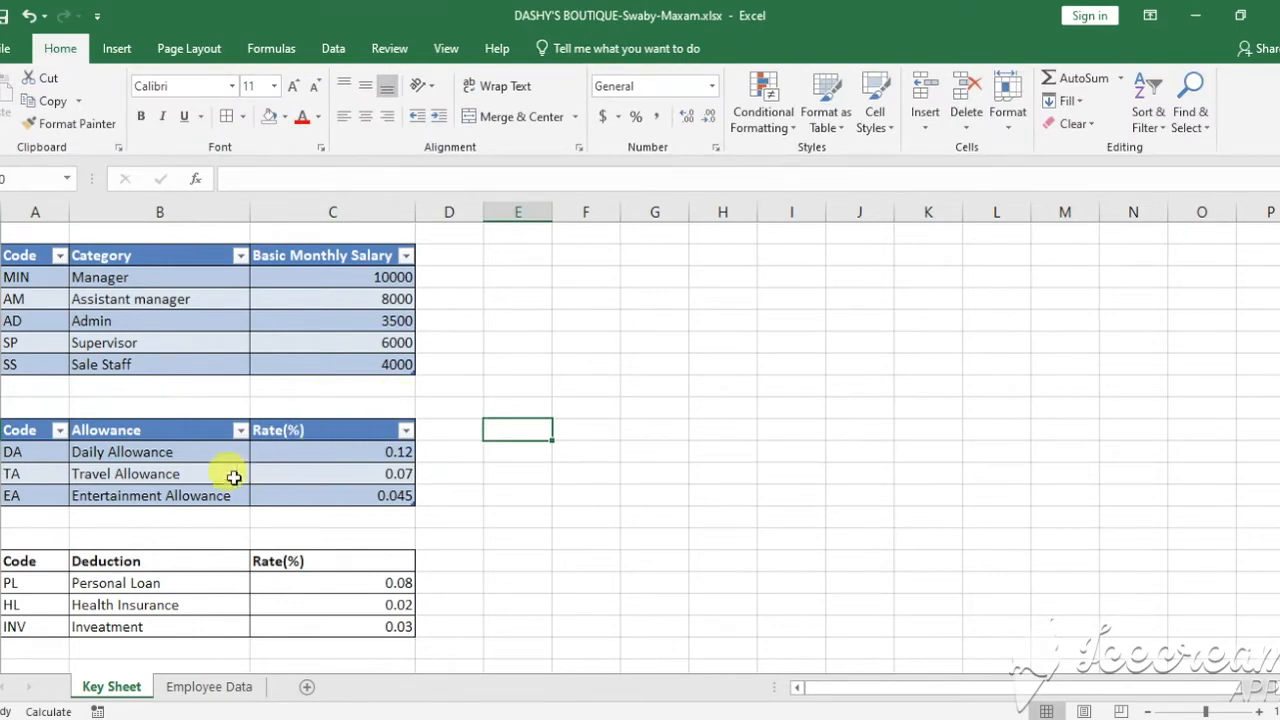
pyautogui.moveTo(30, 561)
pyautogui.mouseDown()
pyautogui.moveTo(106, 560)
pyautogui.moveTo(323, 601)
pyautogui.moveTo(371, 637)
pyautogui.moveTo(388, 628)
pyautogui.mouseUp()
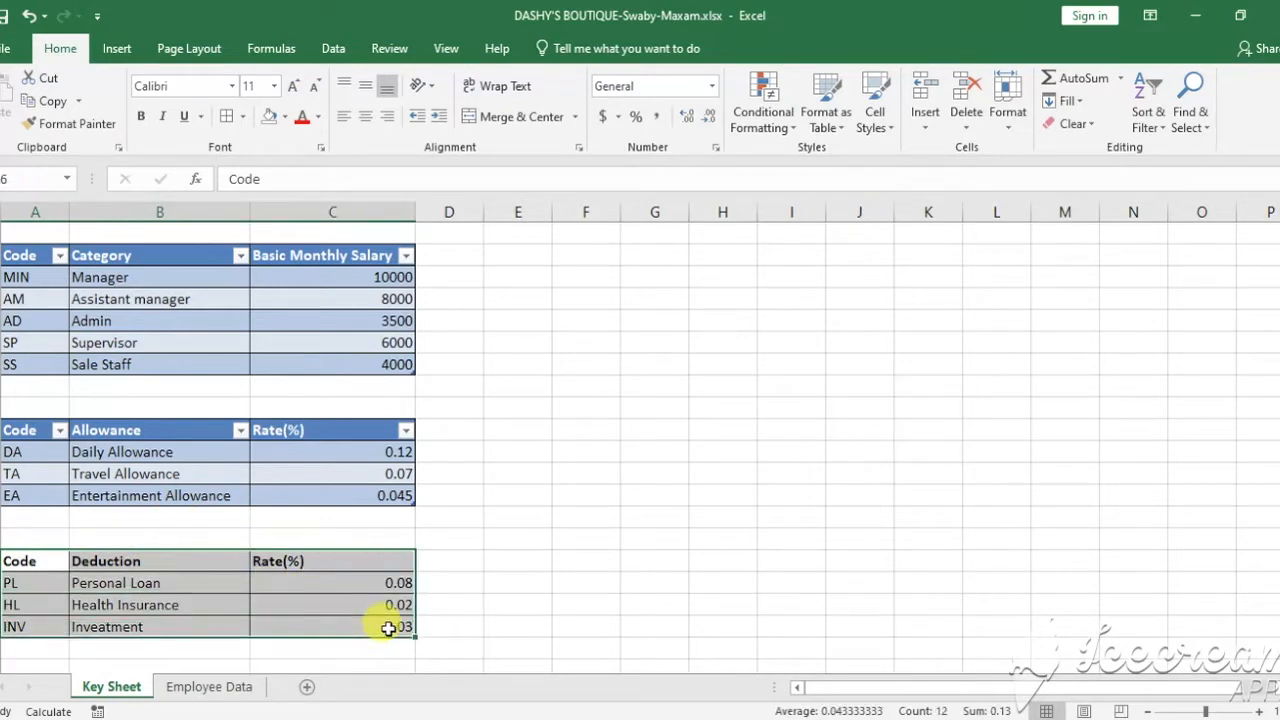
pyautogui.click(112, 48)
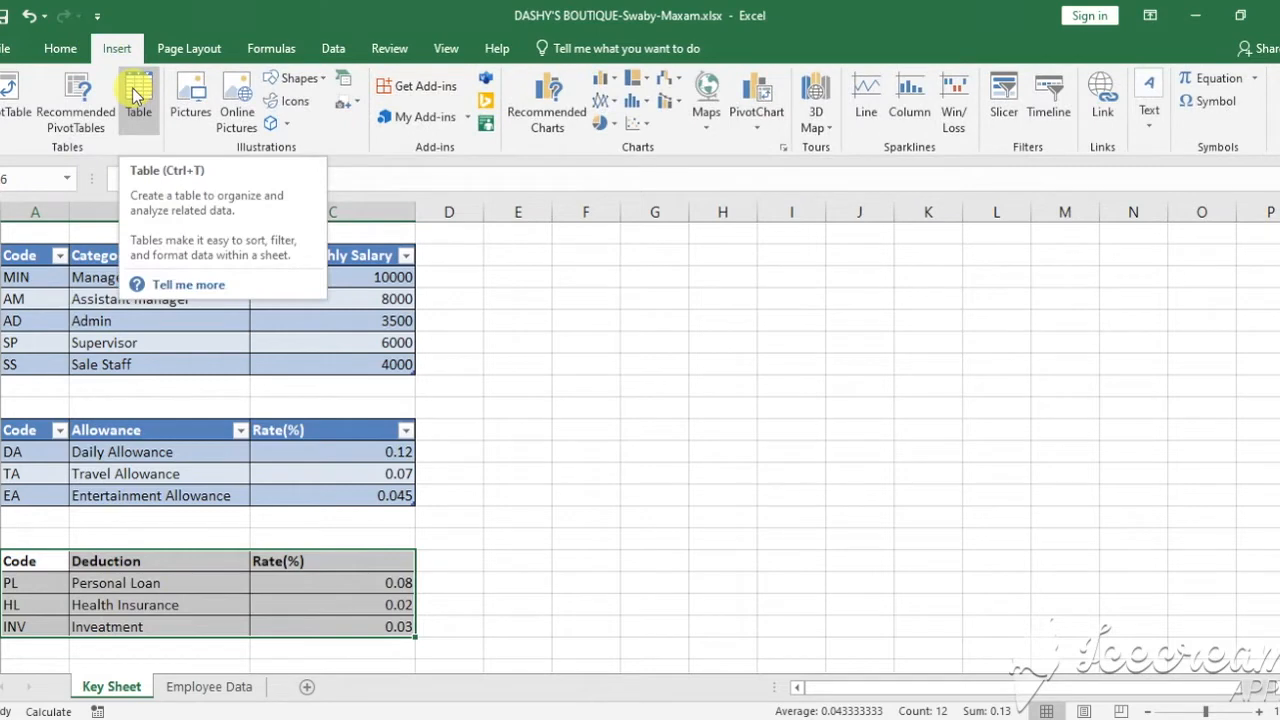
pyautogui.click(137, 95)
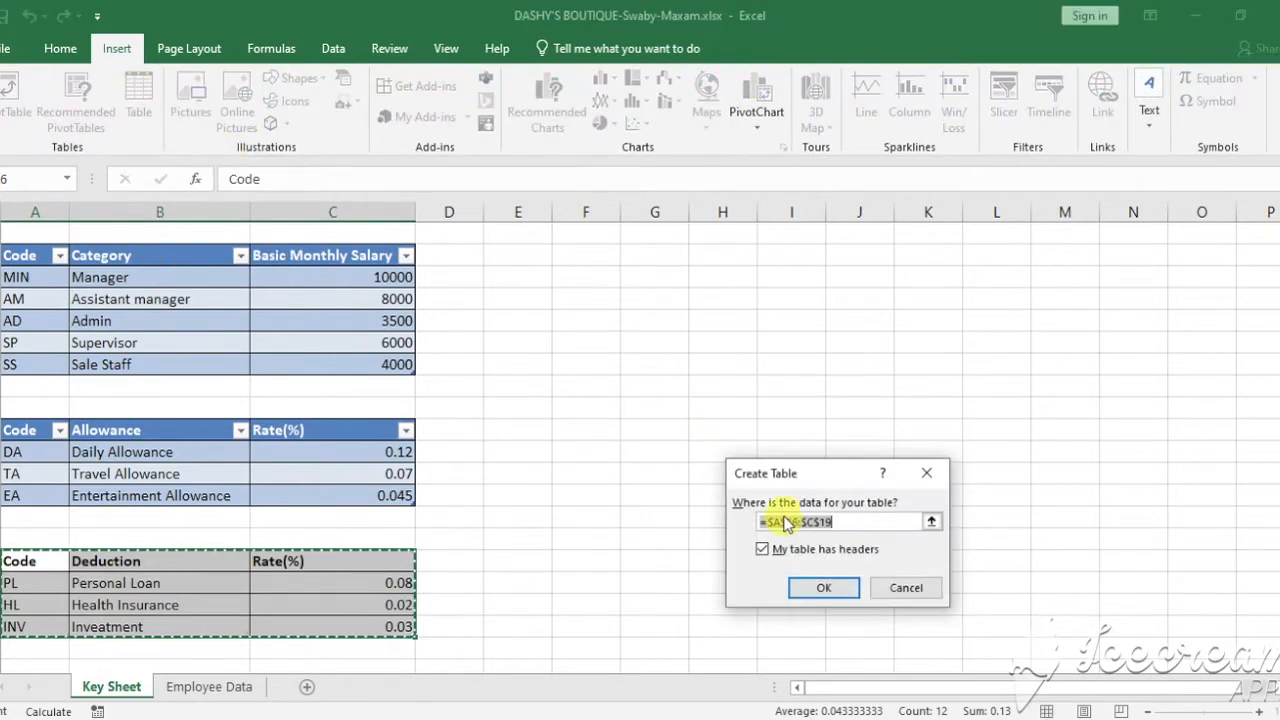
pyautogui.click(818, 588)
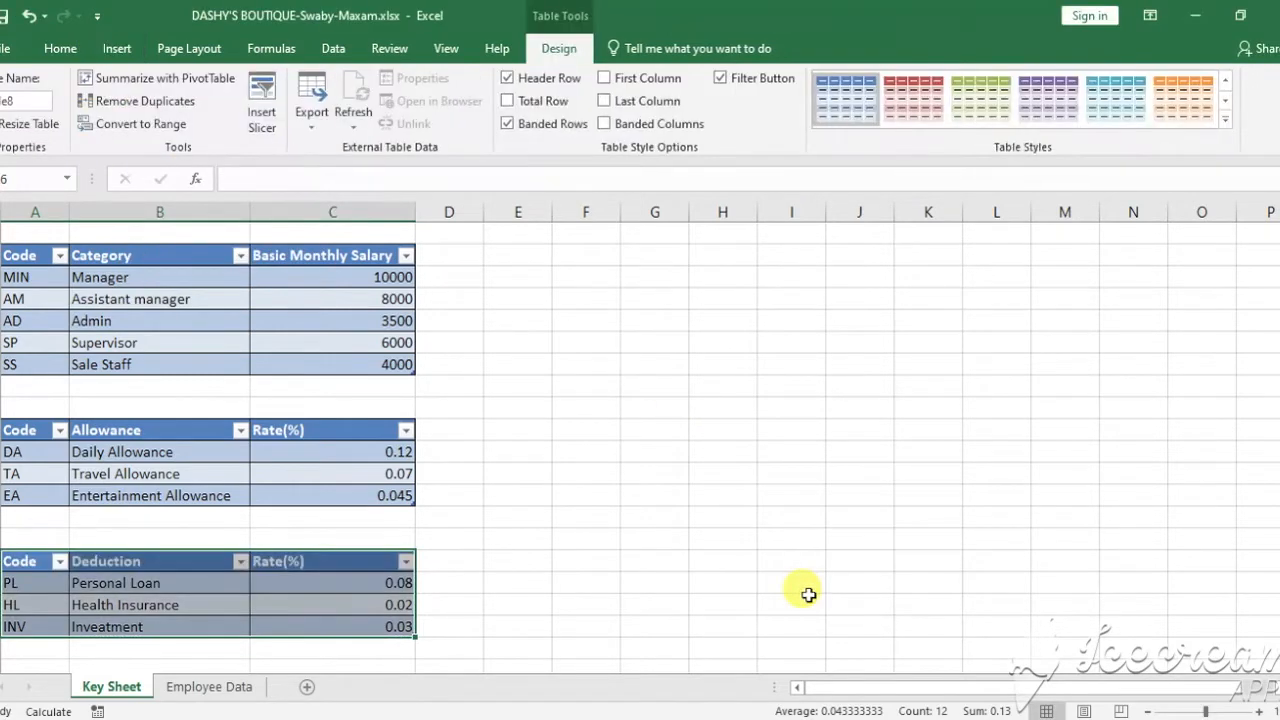
pyautogui.click(599, 479)
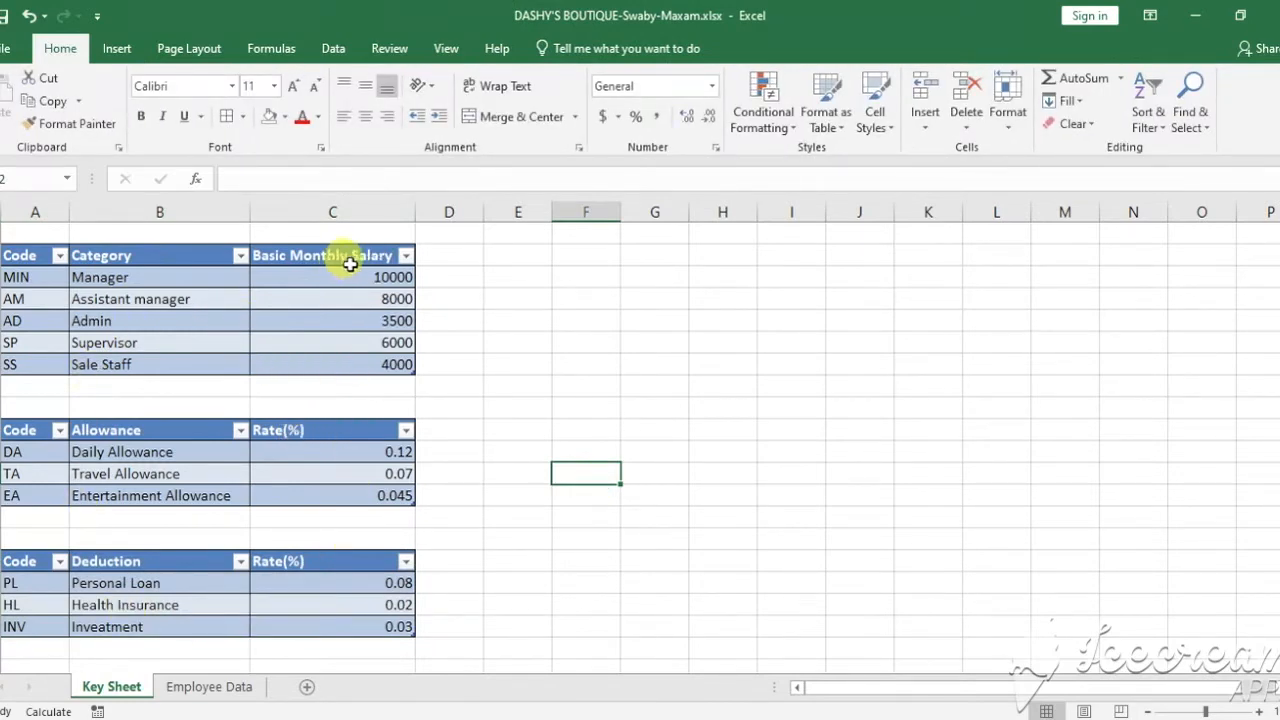
# Apply the dollar Accounting number format to all Basic Monthly Salary values in the category table
pyautogui.moveTo(380, 277); pyautogui.dragTo(384, 363)
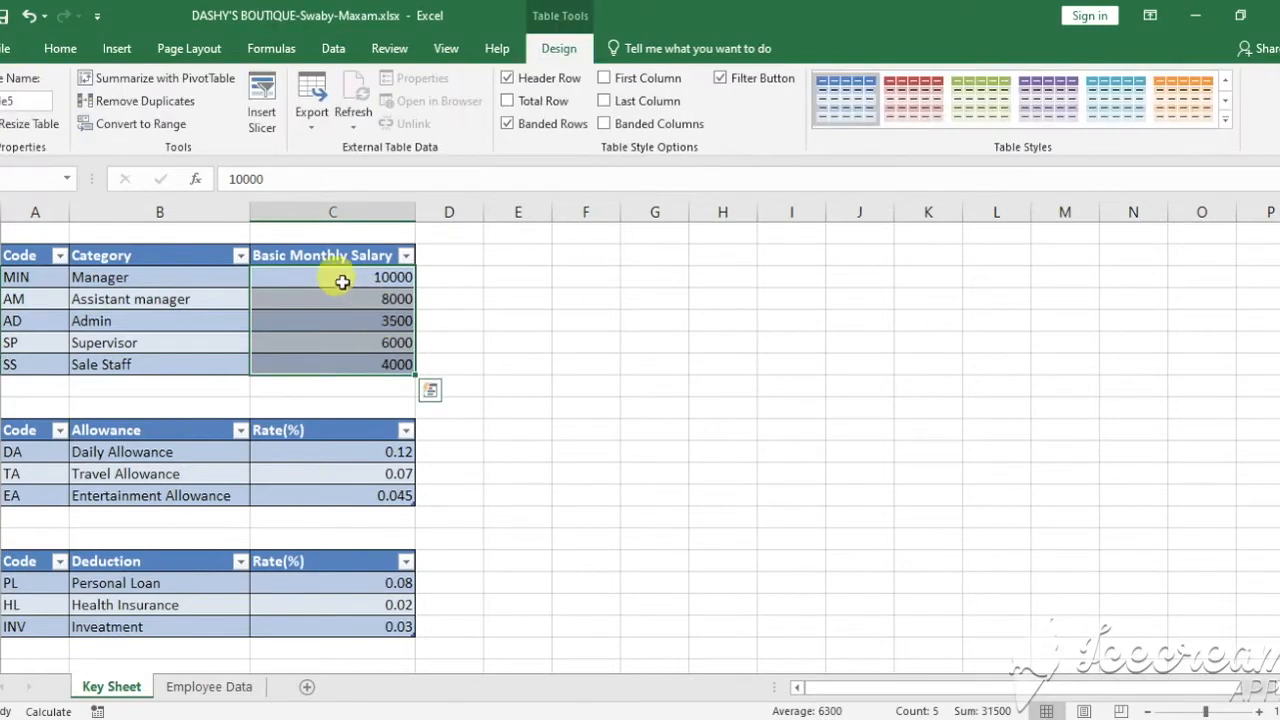
pyautogui.click(60, 50)
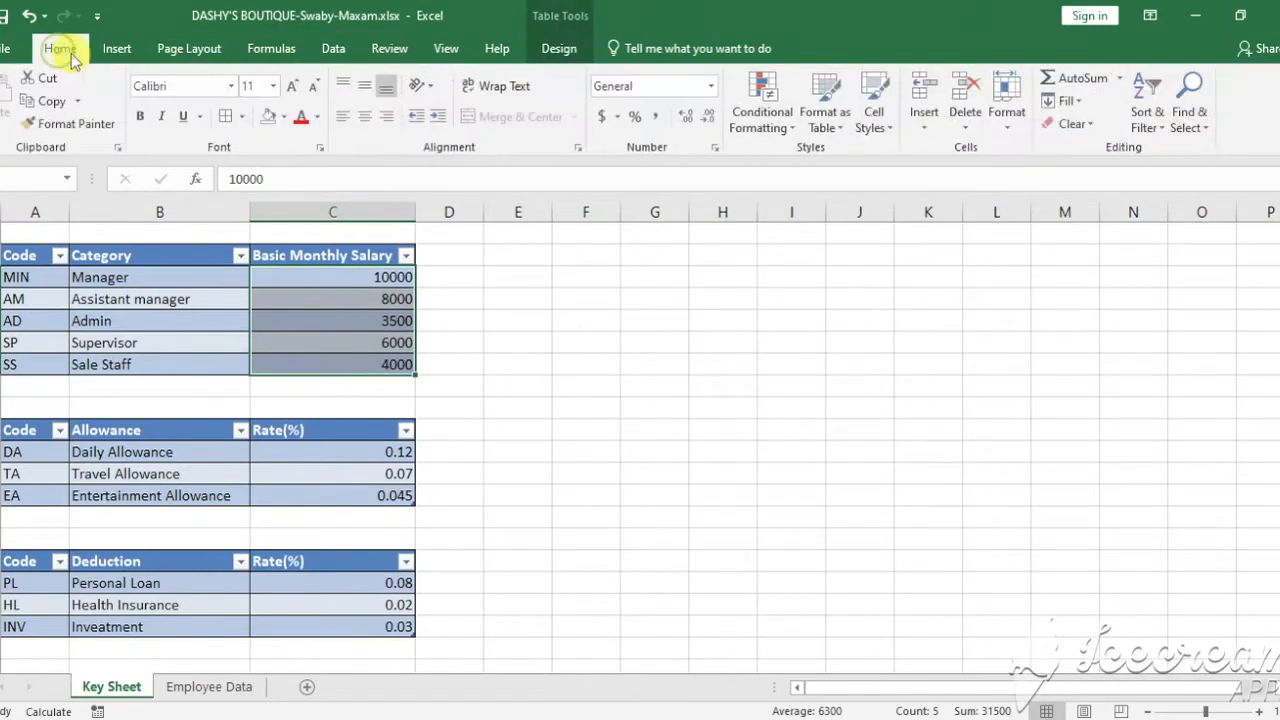
pyautogui.click(603, 118)
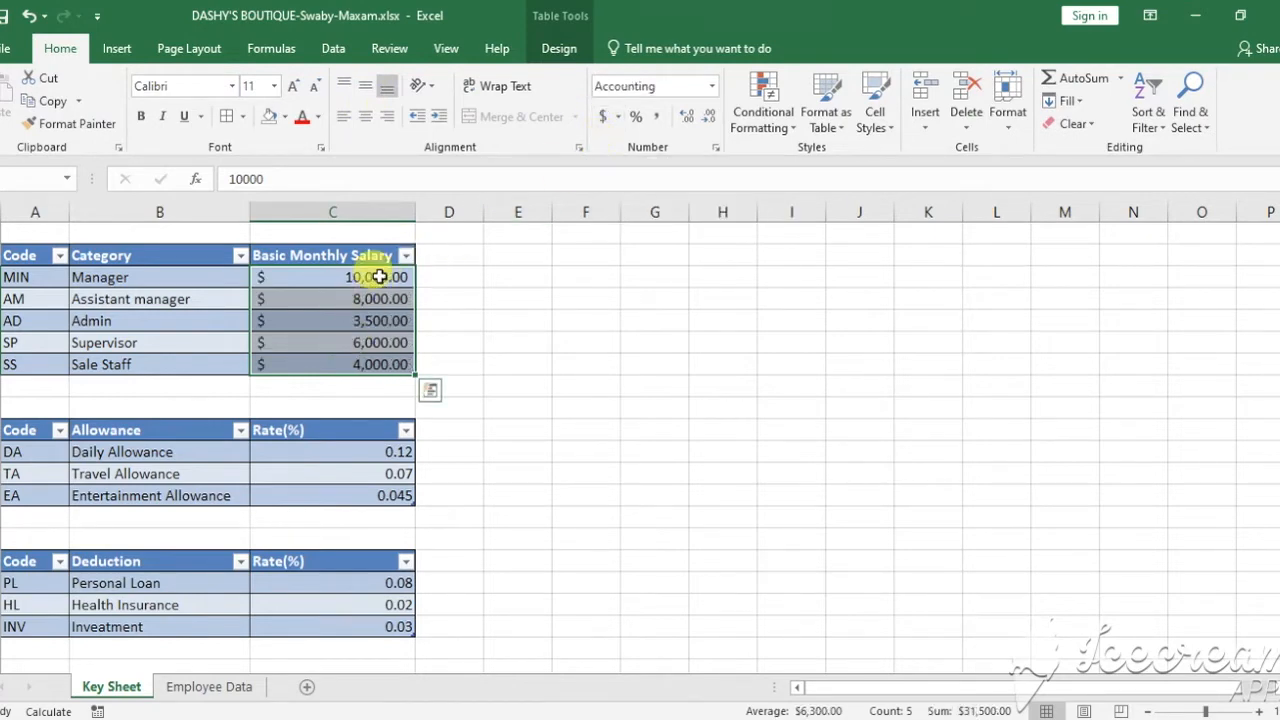
# Format the Rate(%) values in both the Allowance and Deduction tables as percentages
pyautogui.click(371, 455)
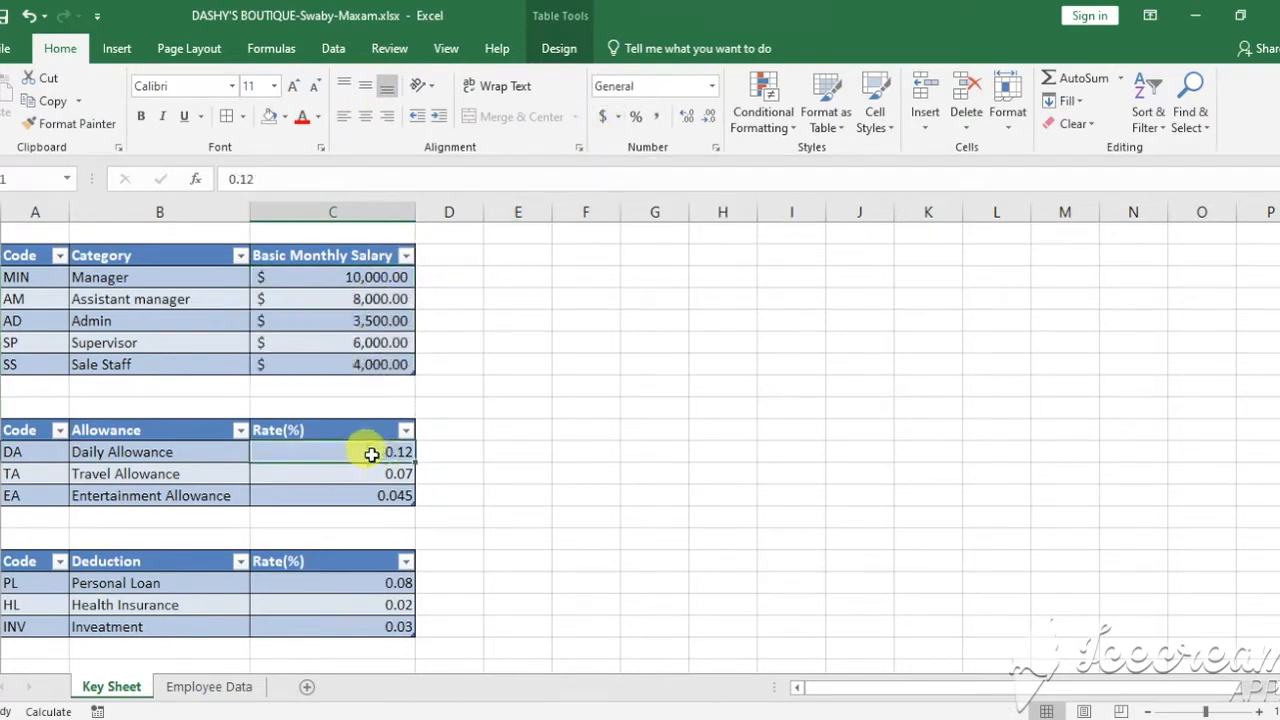
pyautogui.moveTo(371, 455); pyautogui.dragTo(397, 494)
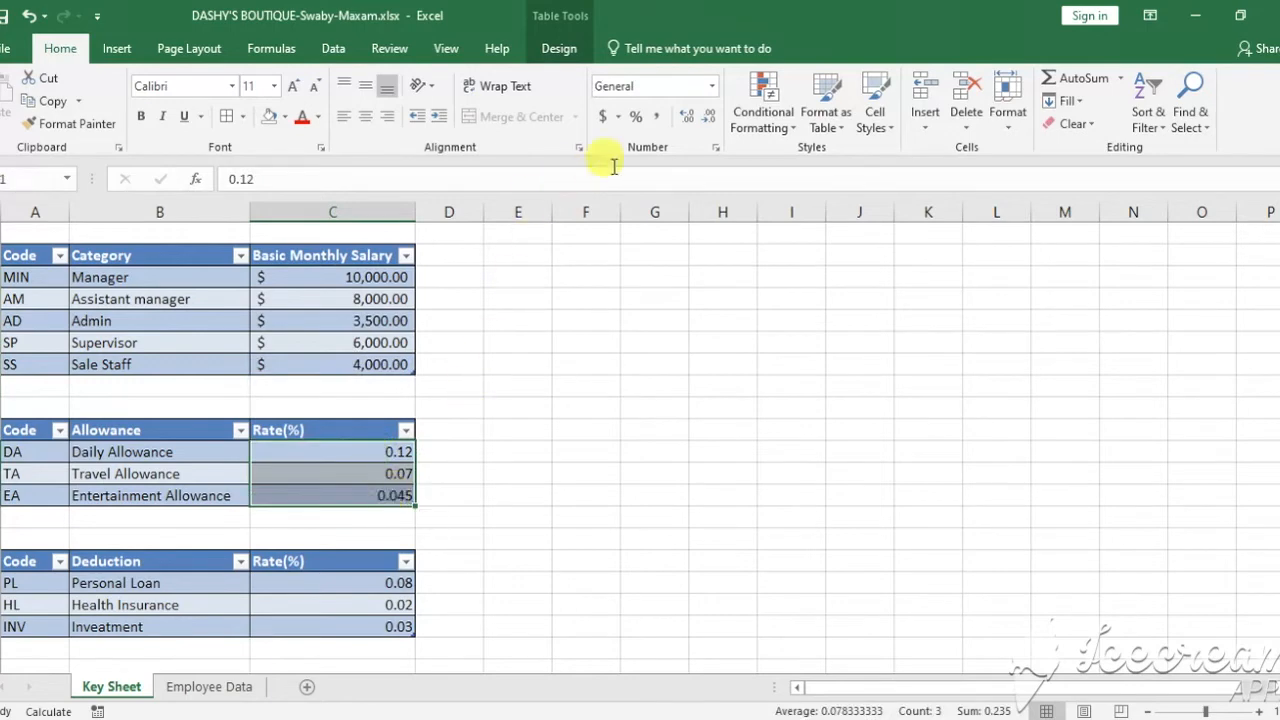
pyautogui.click(638, 118)
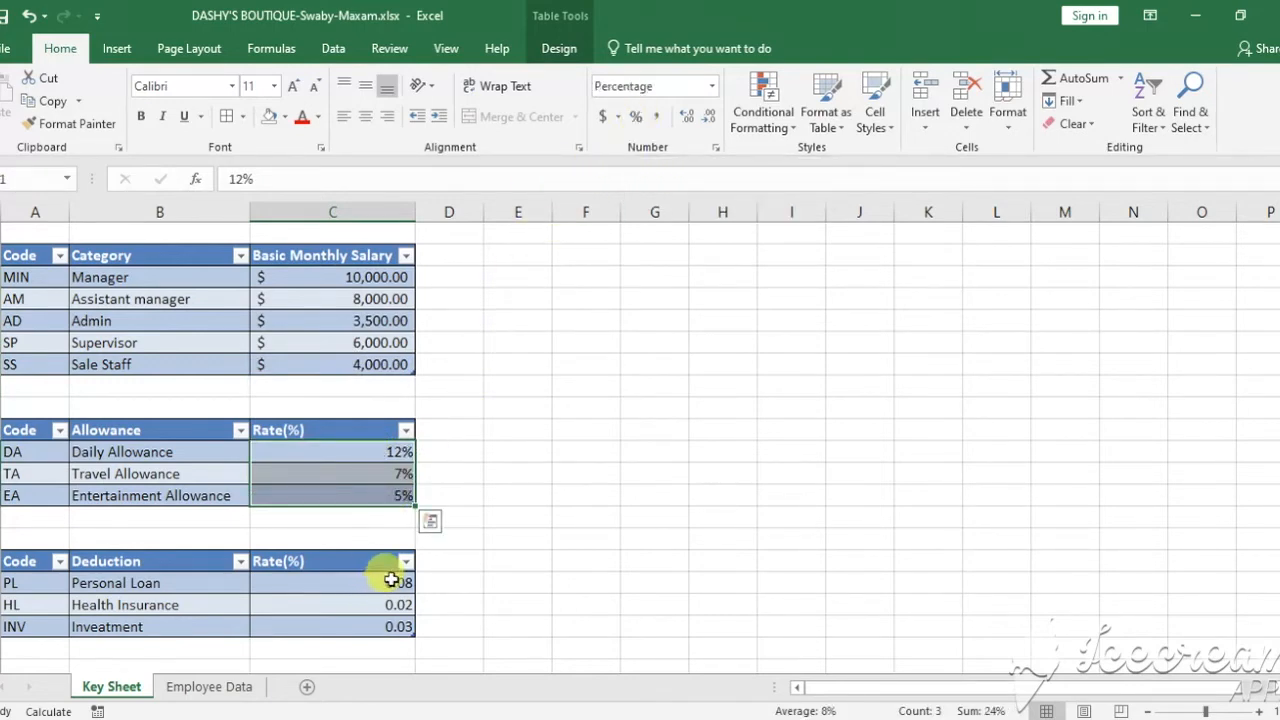
pyautogui.moveTo(390, 583); pyautogui.dragTo(397, 623)
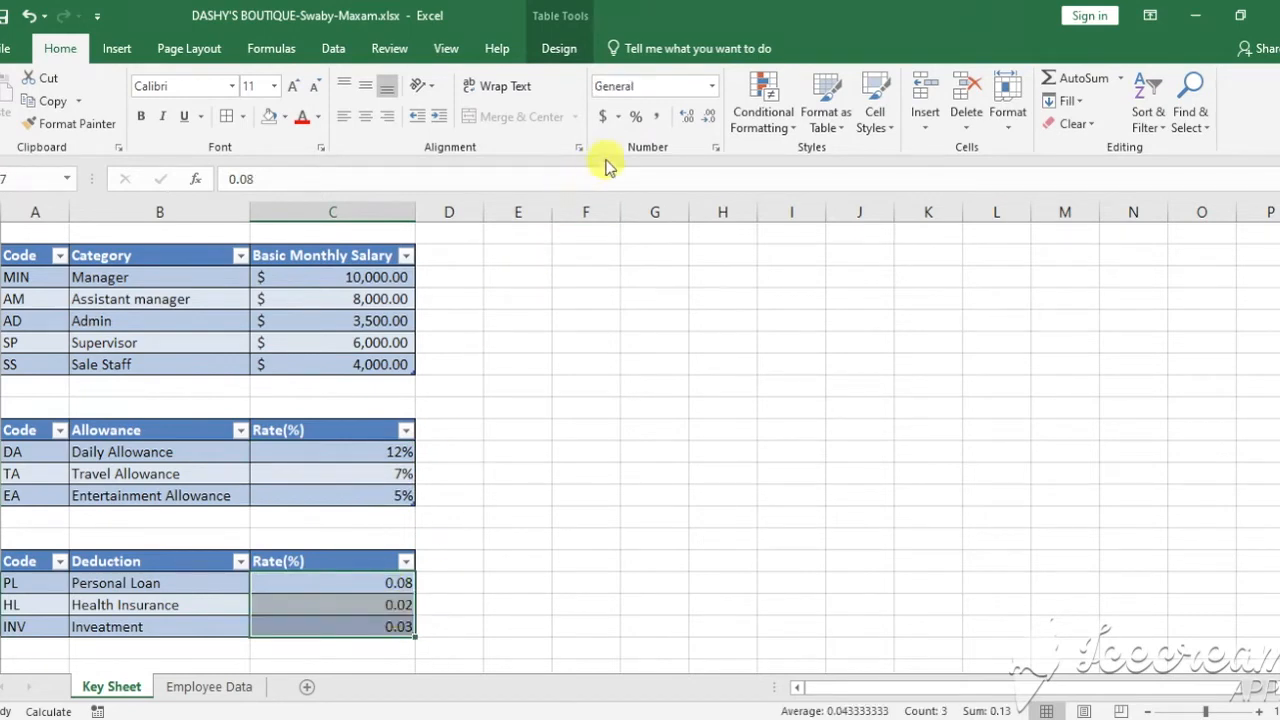
pyautogui.click(634, 119)
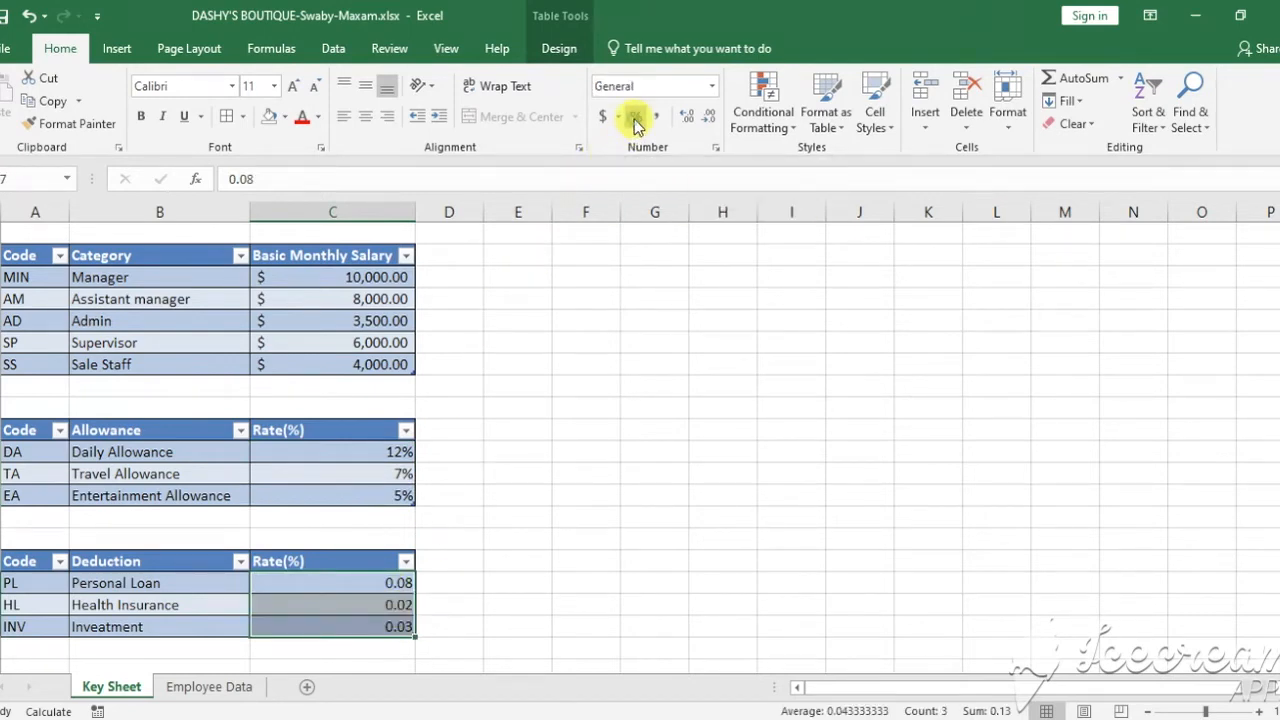
pyautogui.click(504, 493)
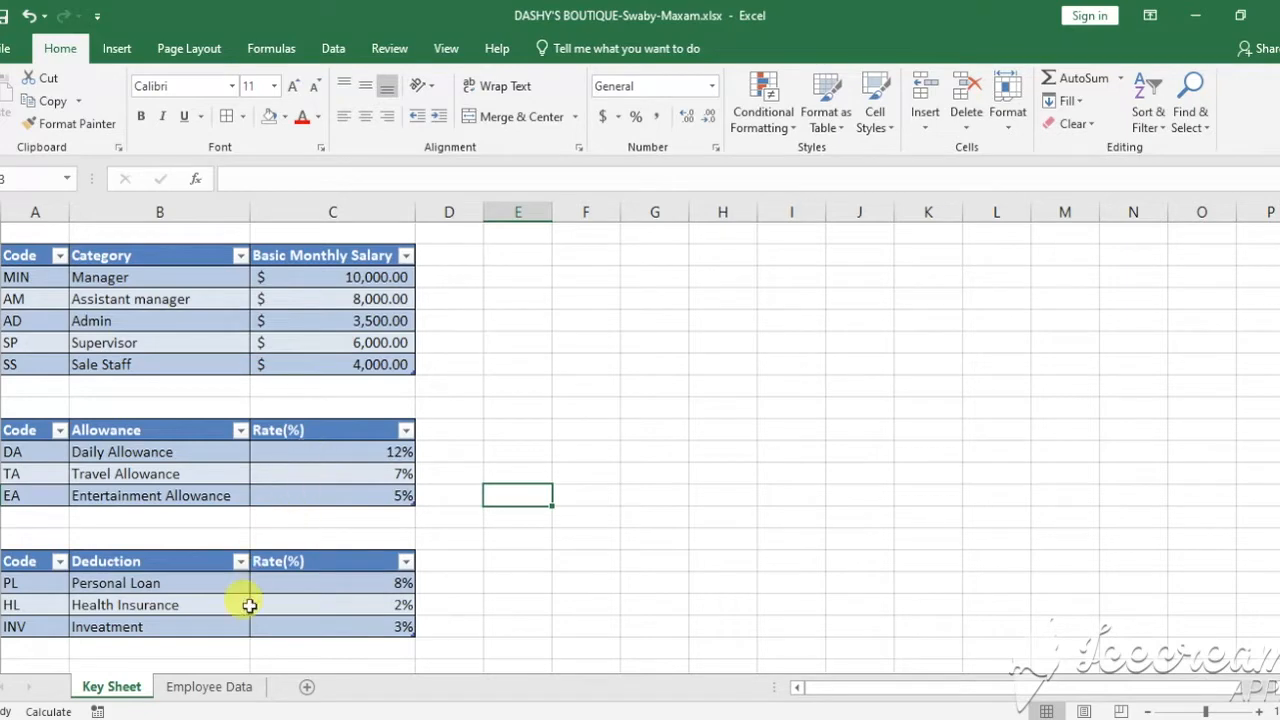
# Open the Employee Data sheet and examine the VLOOKUP formula in the first employee's Basic Salary cell, F5
pyautogui.click(229, 688)
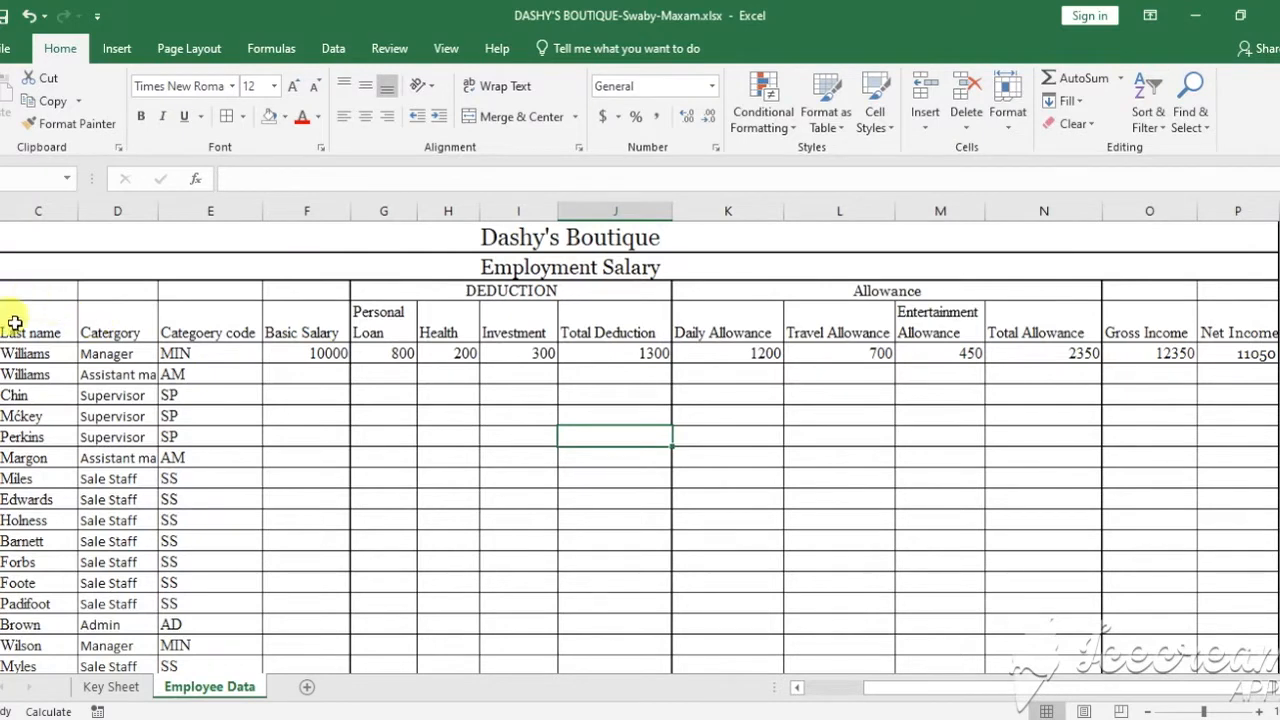
pyautogui.moveTo(872, 688); pyautogui.dragTo(808, 688)
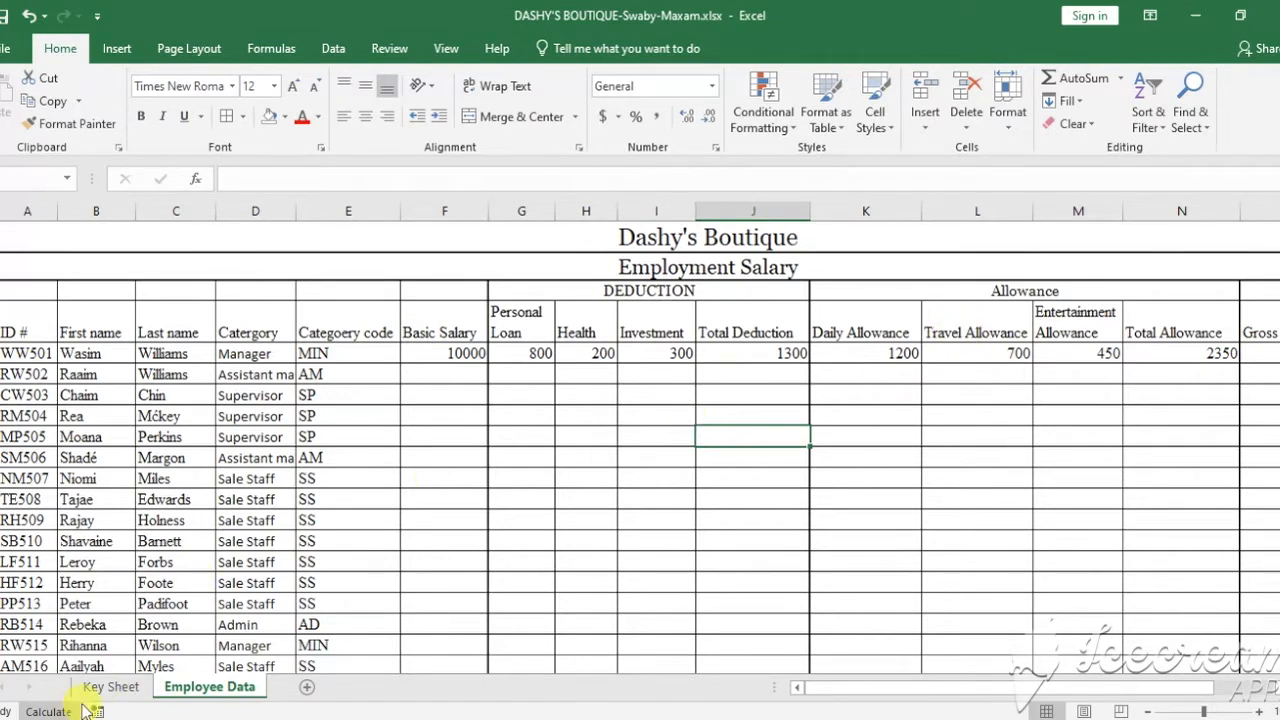
pyautogui.click(447, 355)
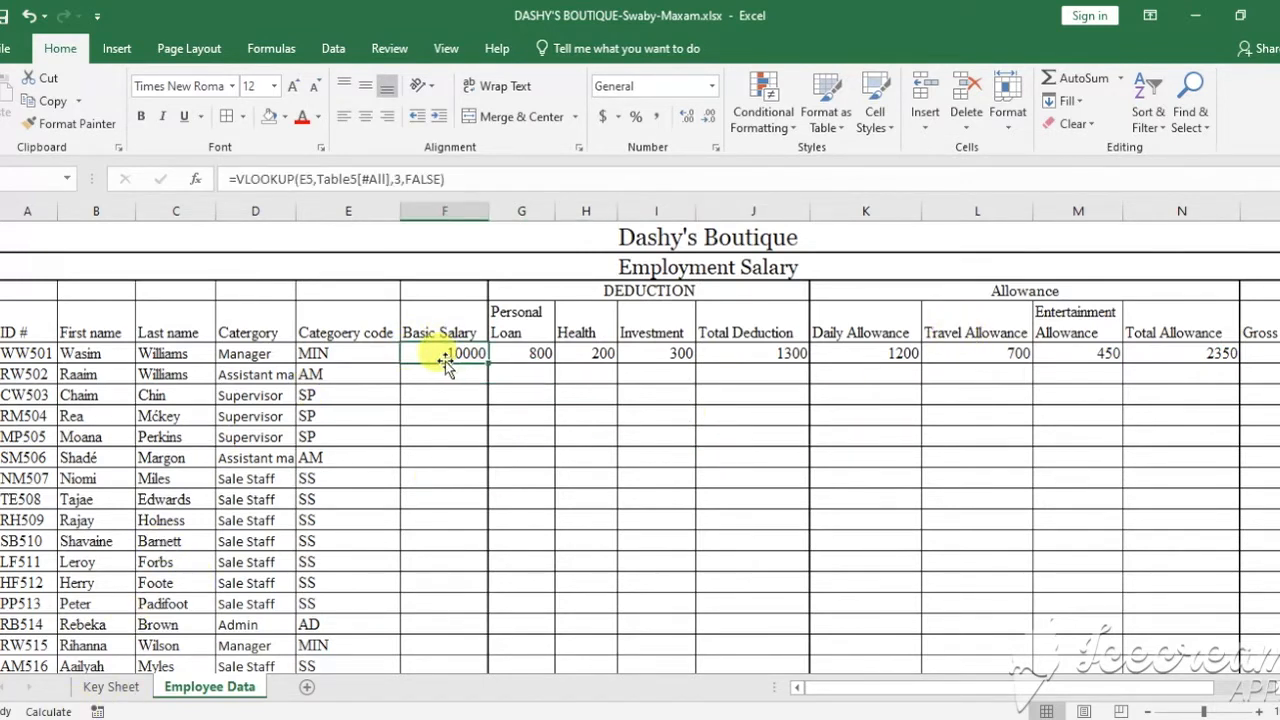
pyautogui.click(232, 180)
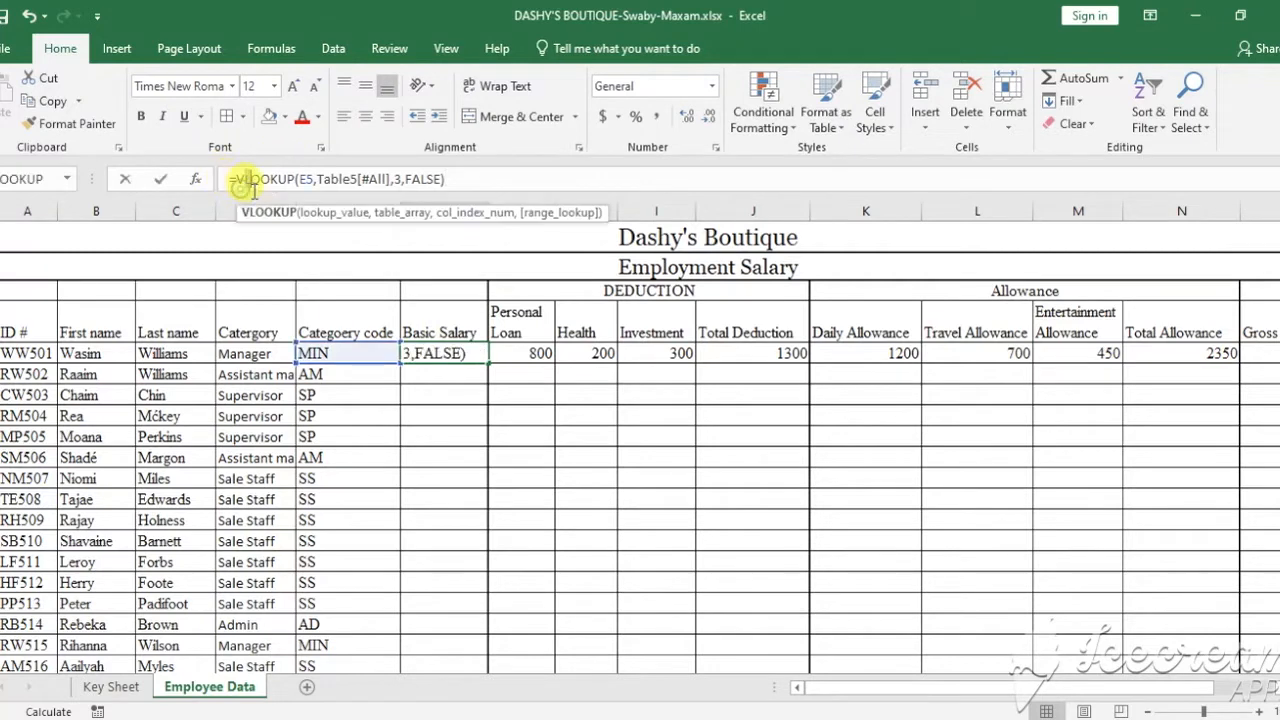
pyautogui.click(240, 181)
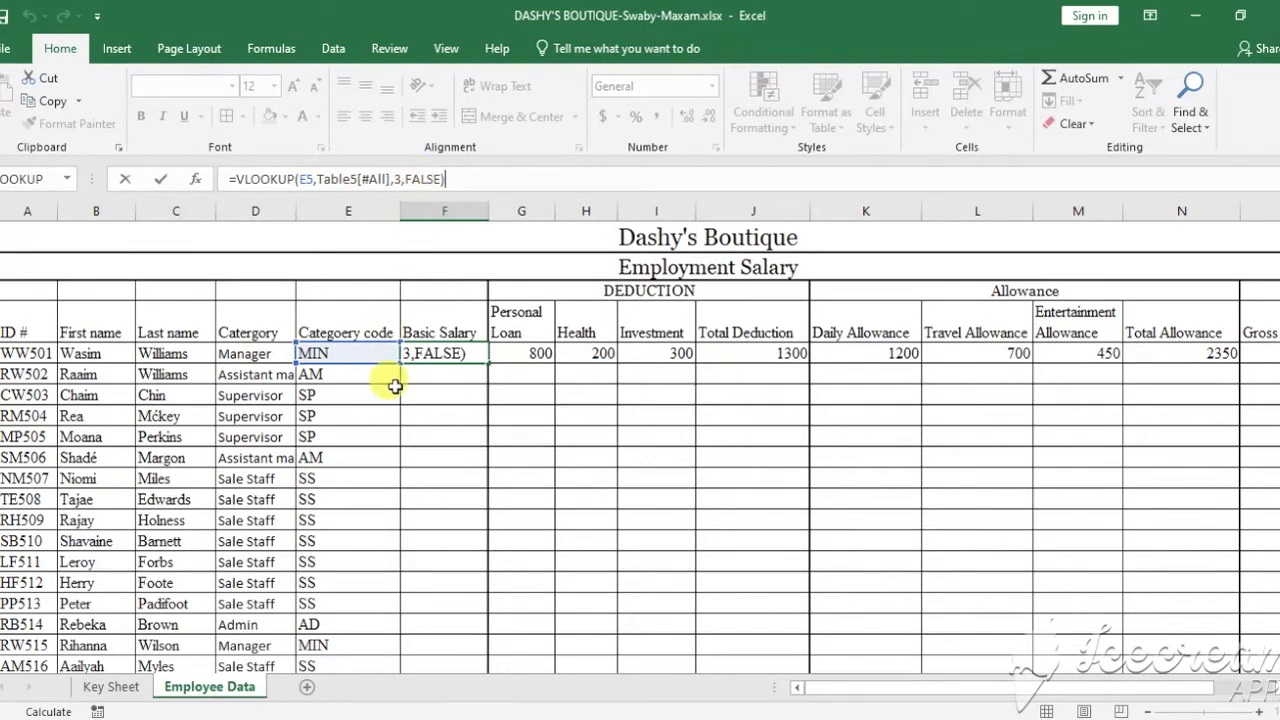
pyautogui.press('Return')
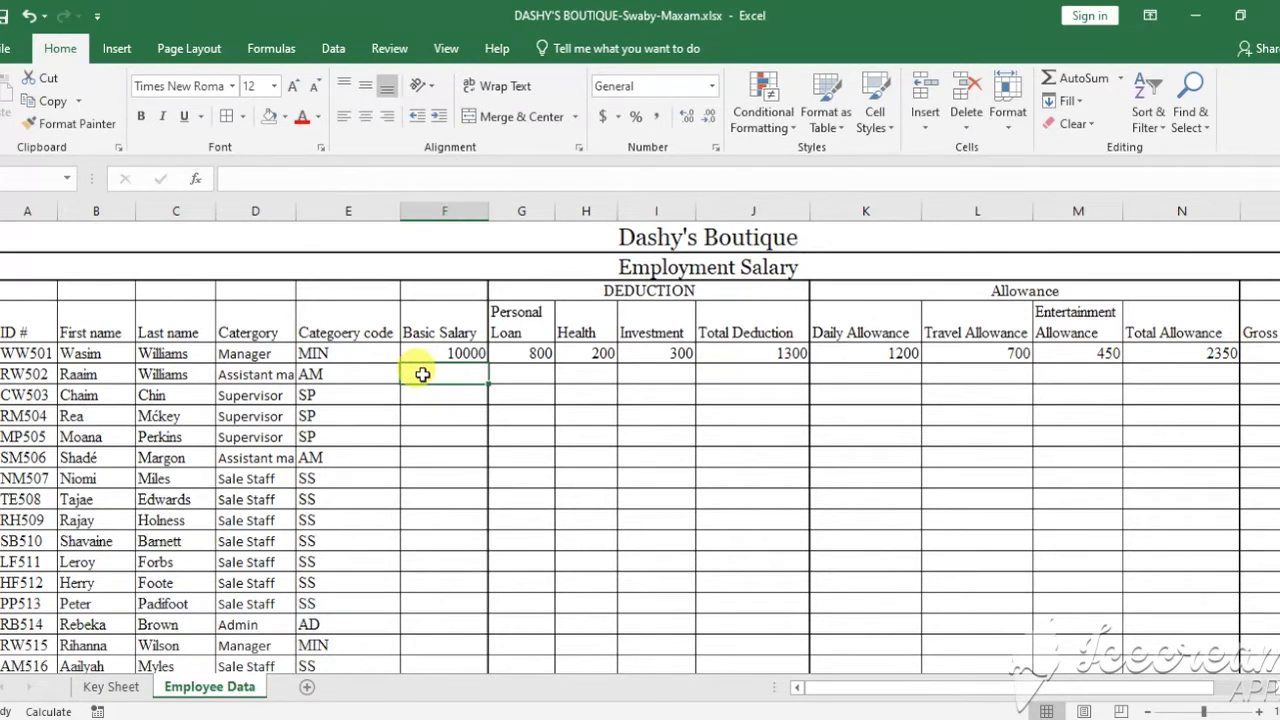
# Insert a VLOOKUP function in cell F6 with E6 as the lookup value and the whole Key Sheet salary table, Table5[#All], as the table array
pyautogui.click(284, 50)
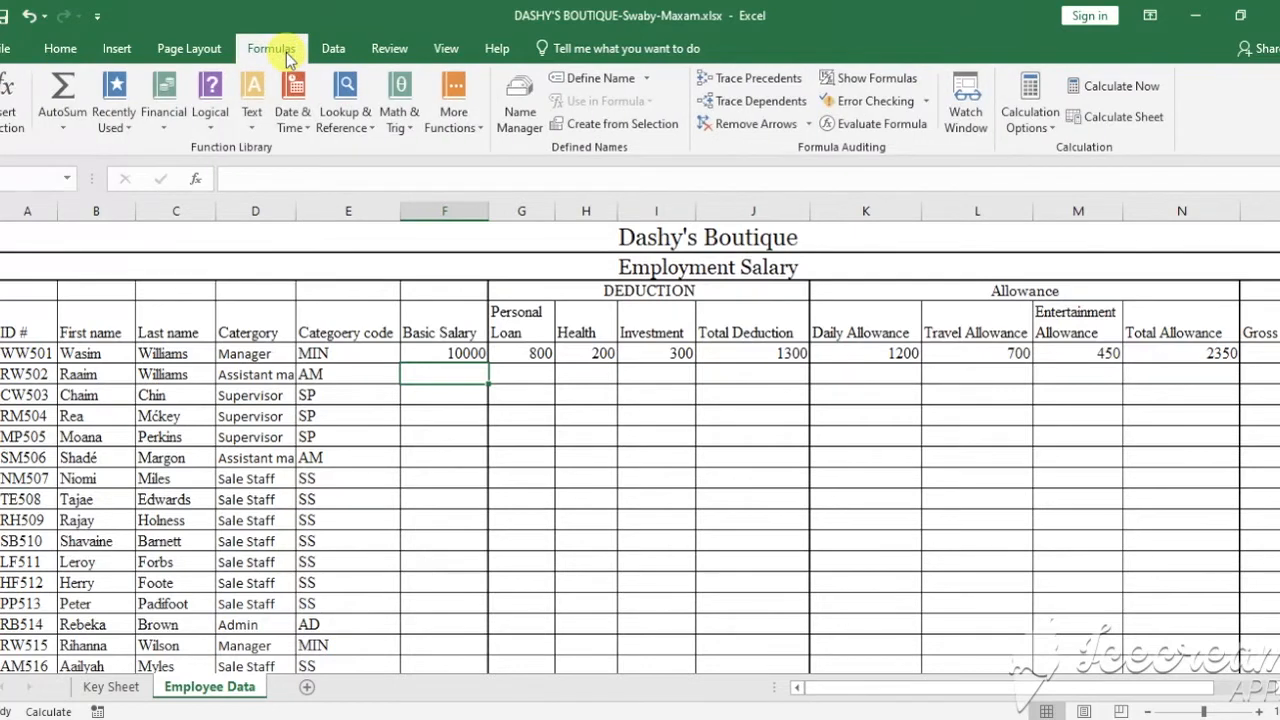
pyautogui.click(340, 126)
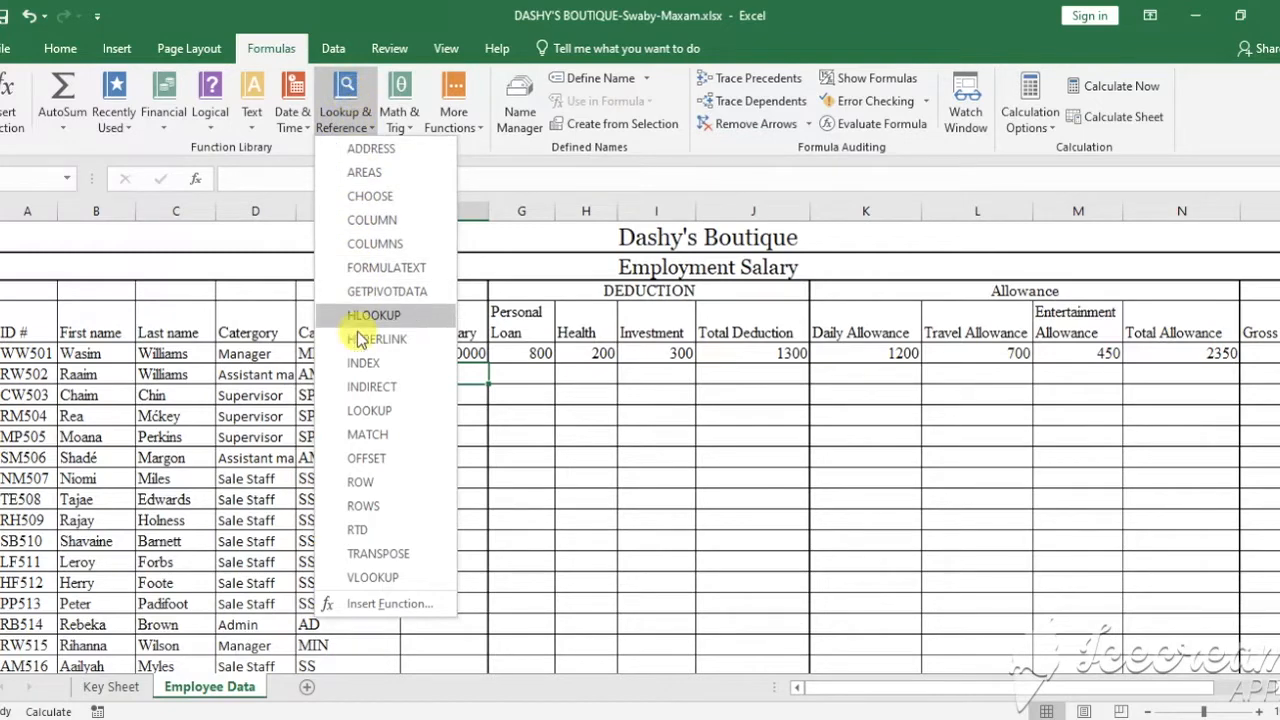
pyautogui.click(372, 578)
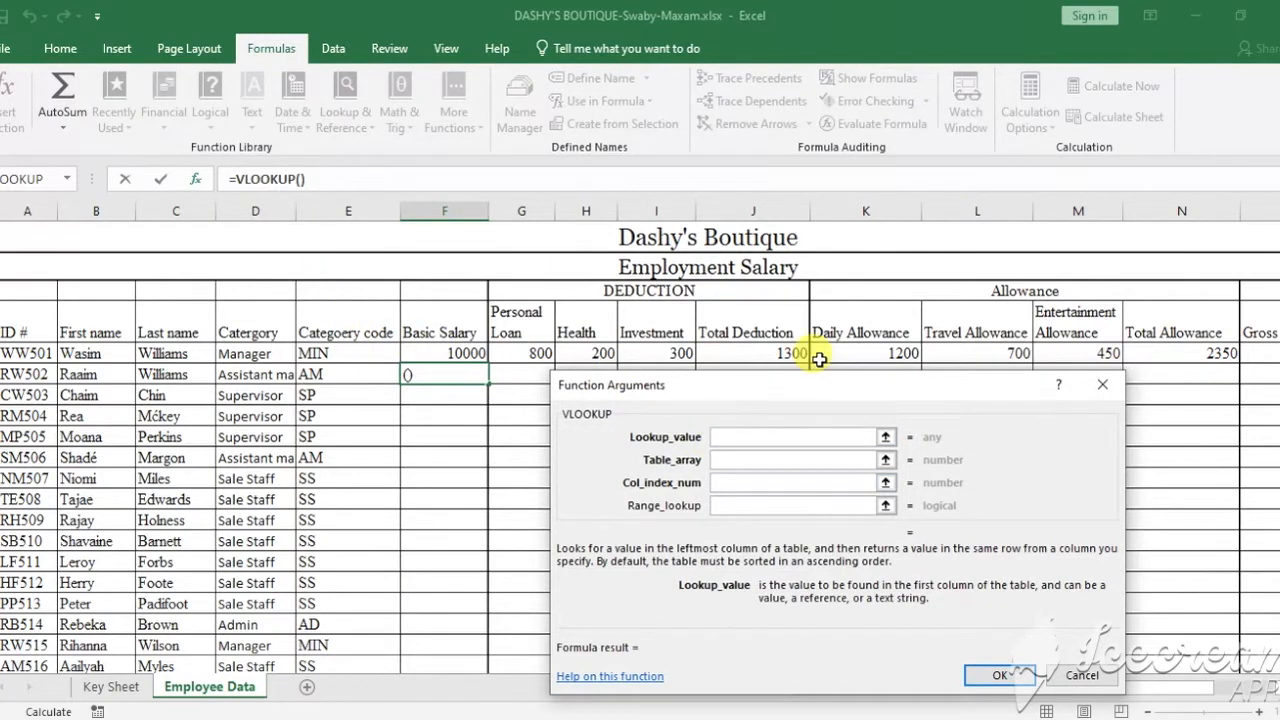
pyautogui.moveTo(821, 388); pyautogui.dragTo(838, 212)
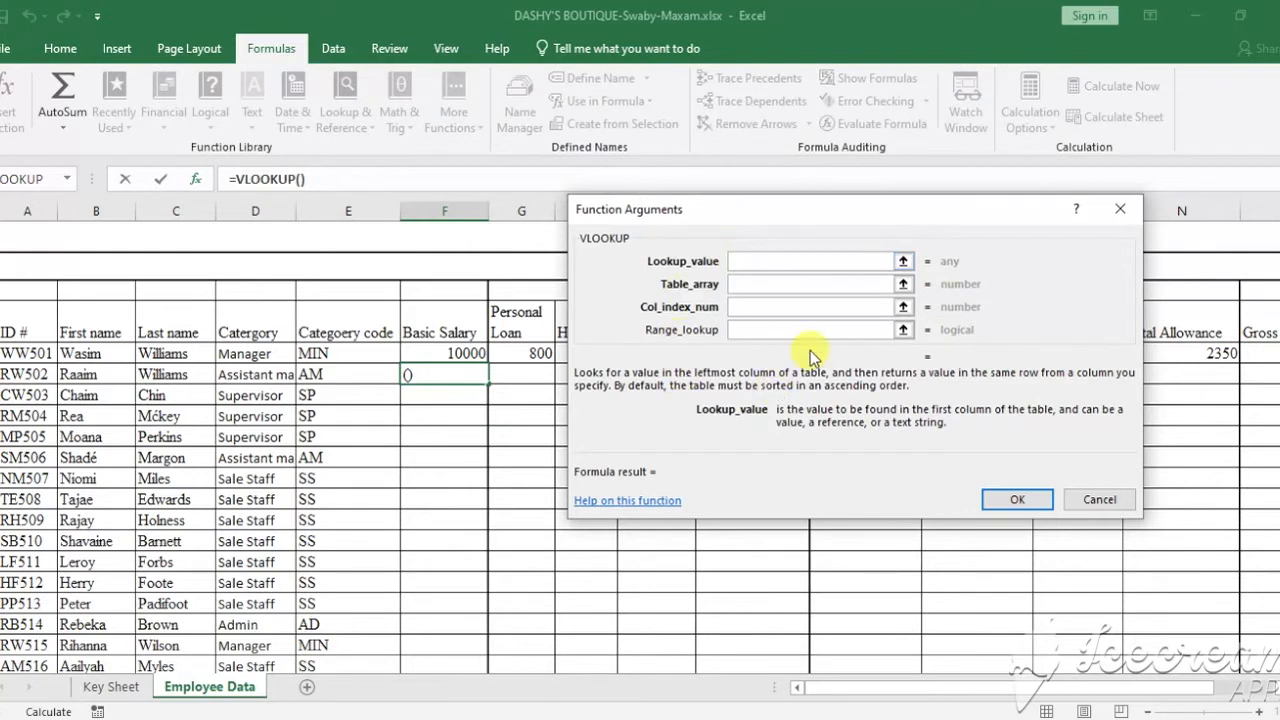
pyautogui.click(343, 373)
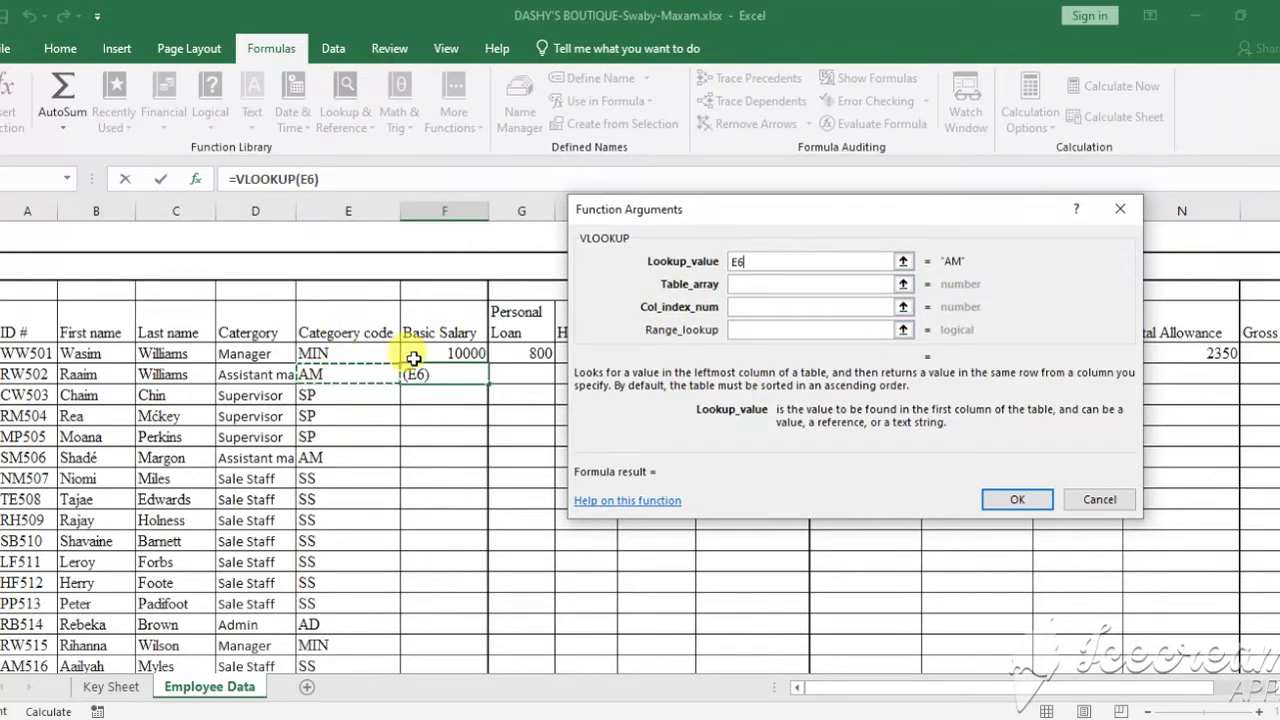
pyautogui.click(794, 283)
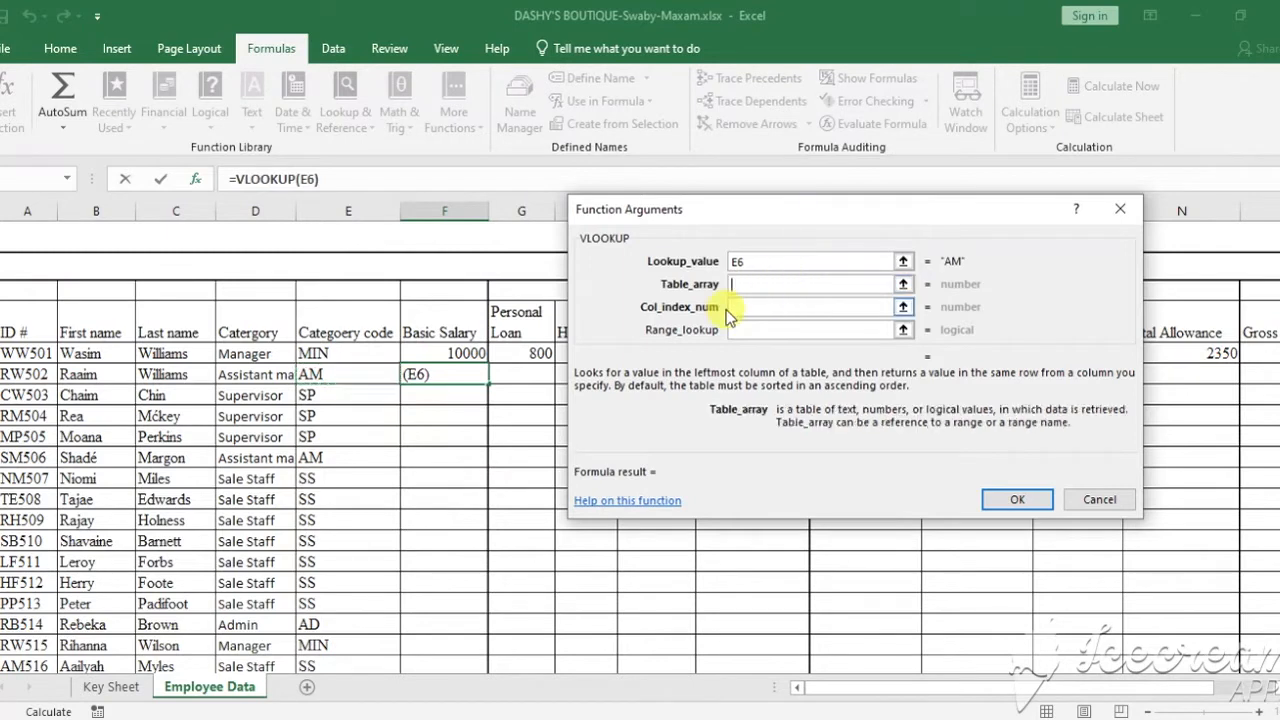
pyautogui.click(120, 686)
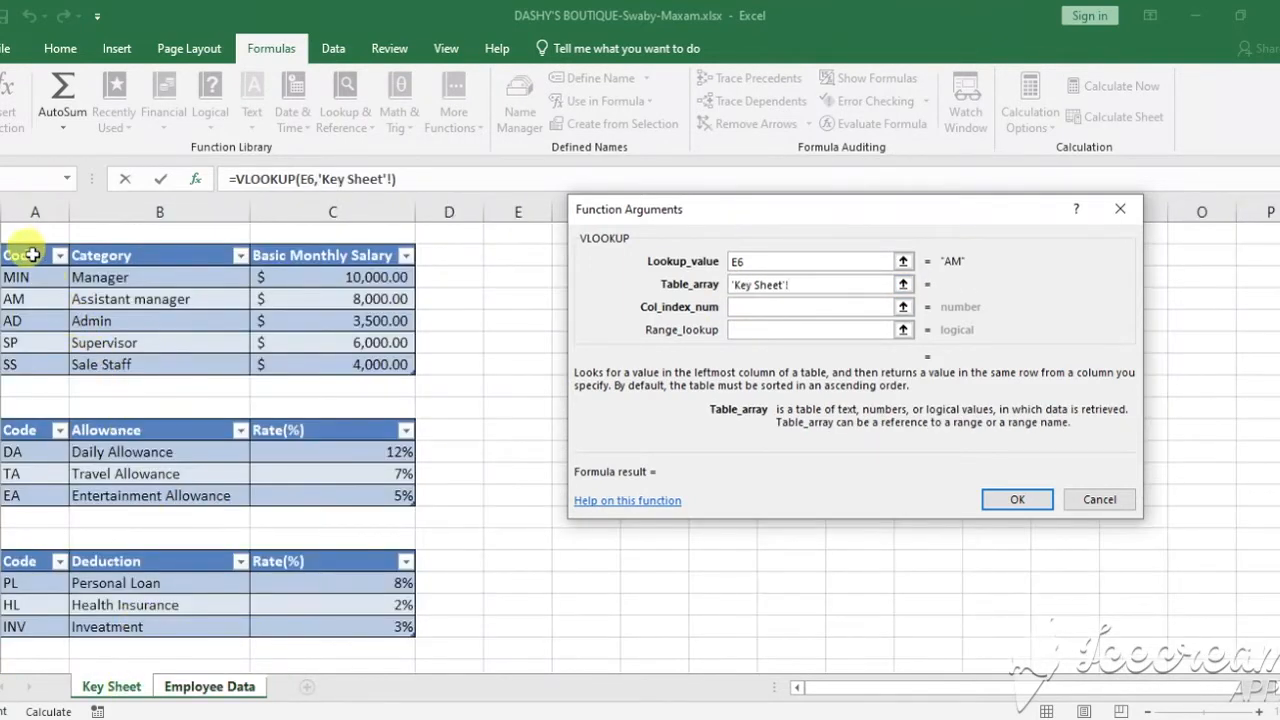
pyautogui.moveTo(30, 255); pyautogui.dragTo(348, 367)
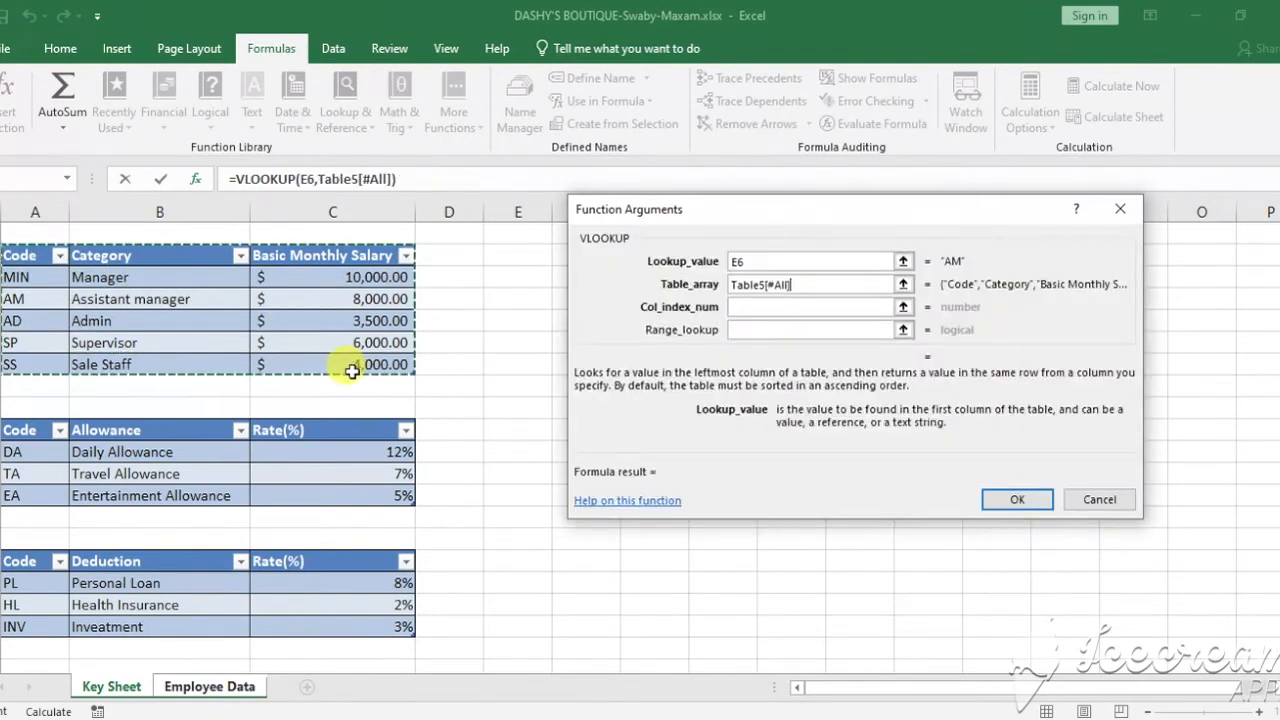
# Complete the VLOOKUP in F6 with column index number 3 and range lookup False
pyautogui.click(759, 306)
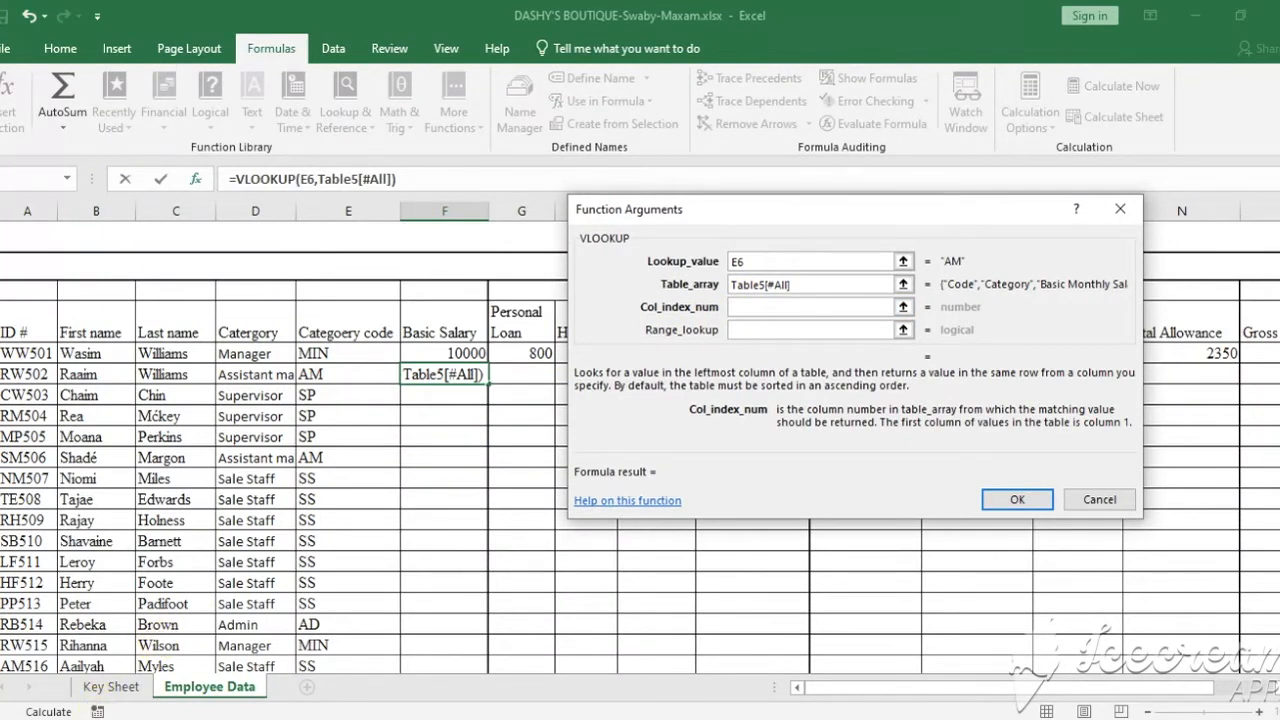
pyautogui.click(101, 688)
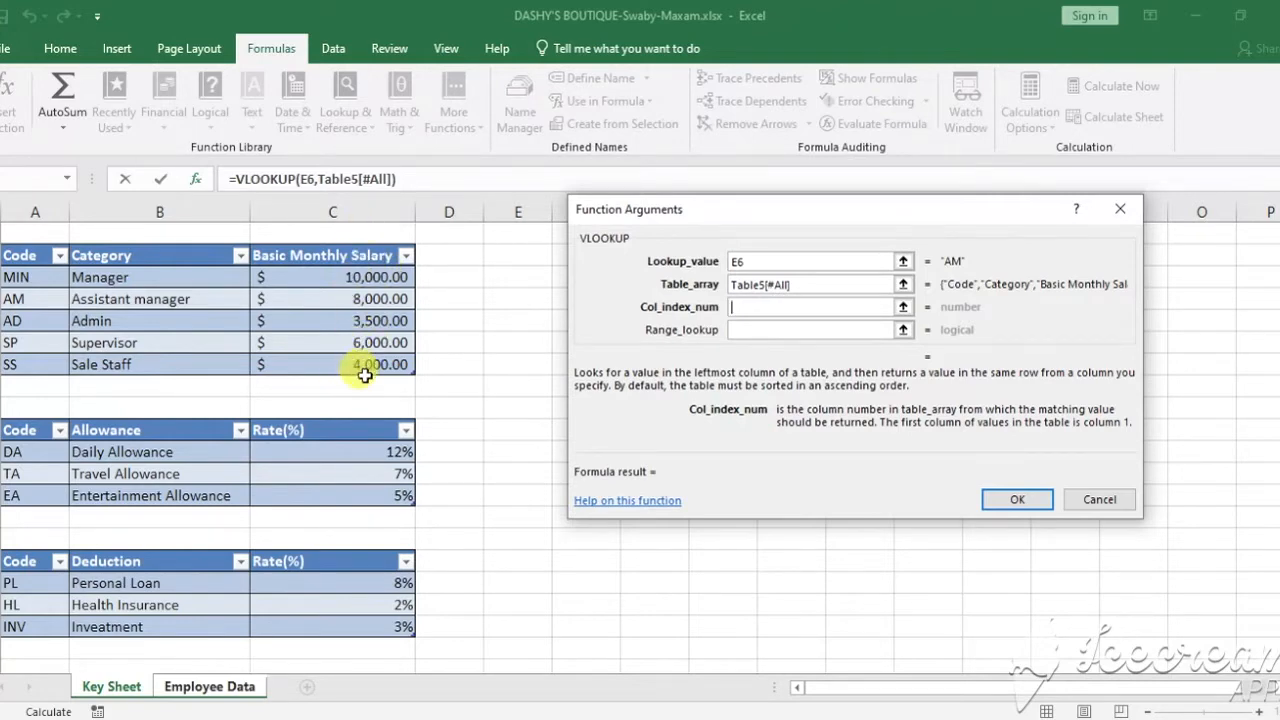
pyautogui.write('3')
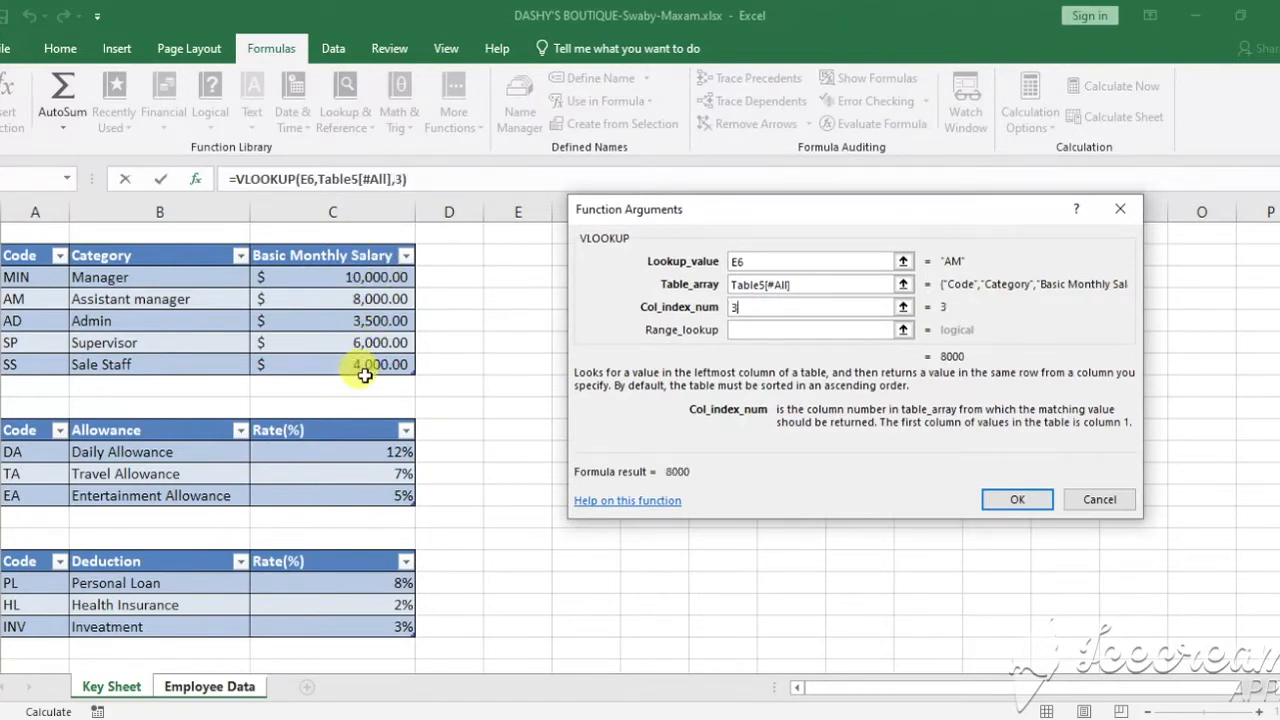
pyautogui.click(778, 324)
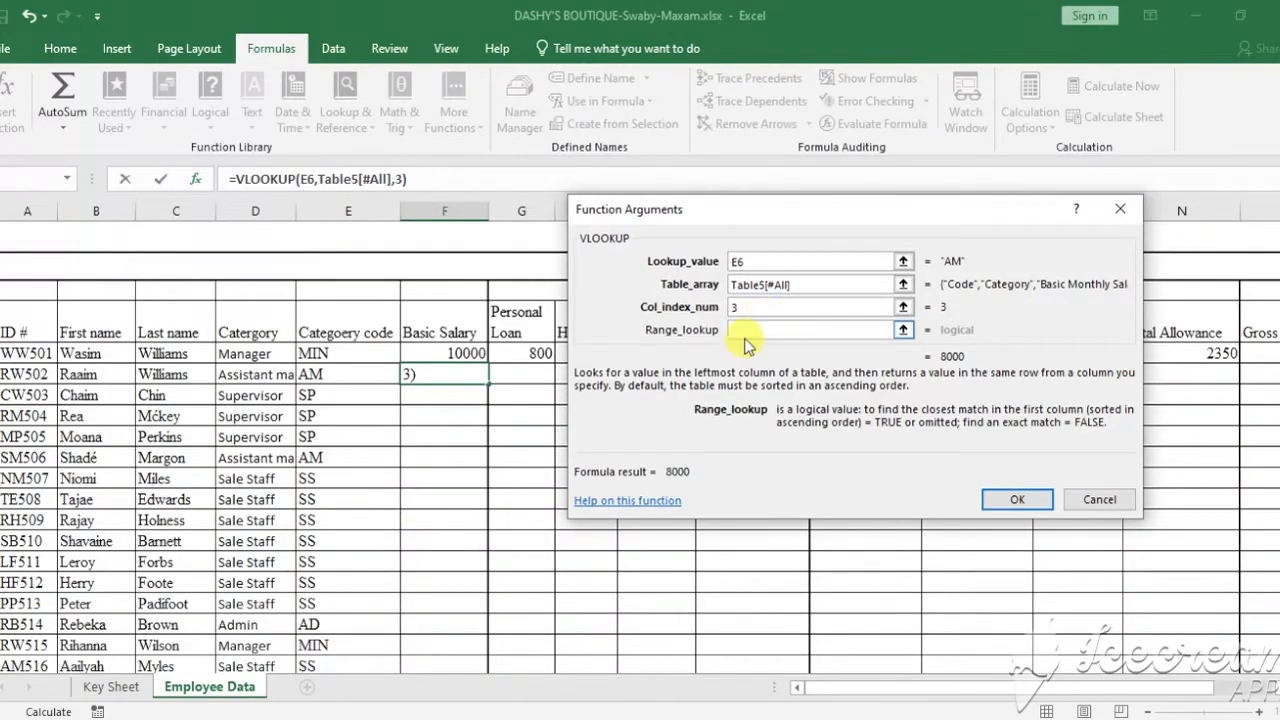
pyautogui.write('False')
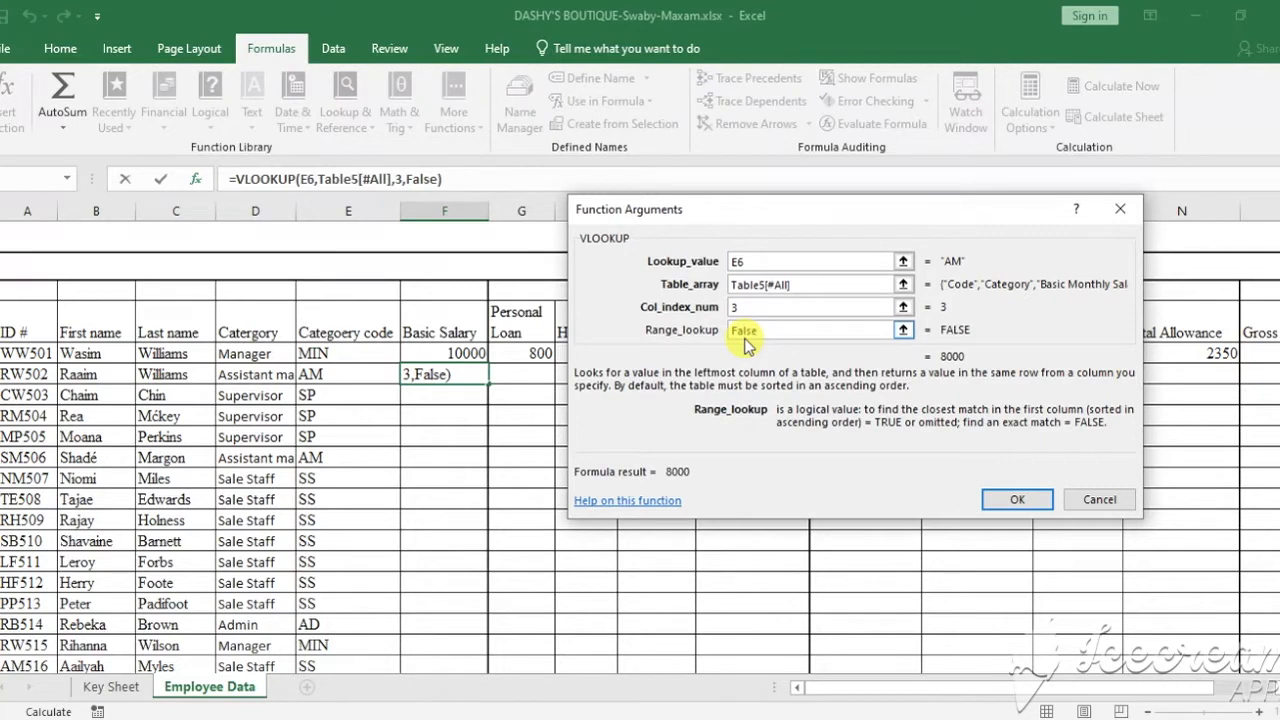
pyautogui.click(1004, 491)
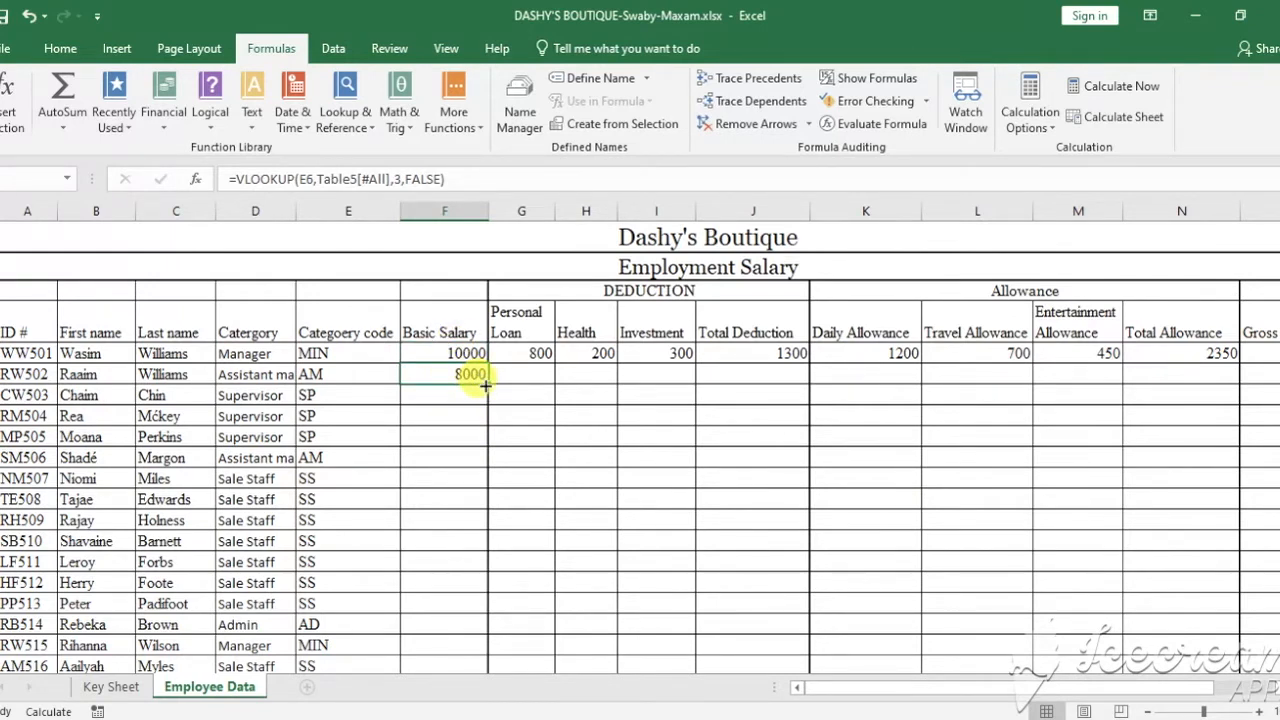
# Fill the F6 Basic Salary formula down to the last employee row and review the filled column
pyautogui.moveTo(484, 385); pyautogui.dragTo(492, 644)
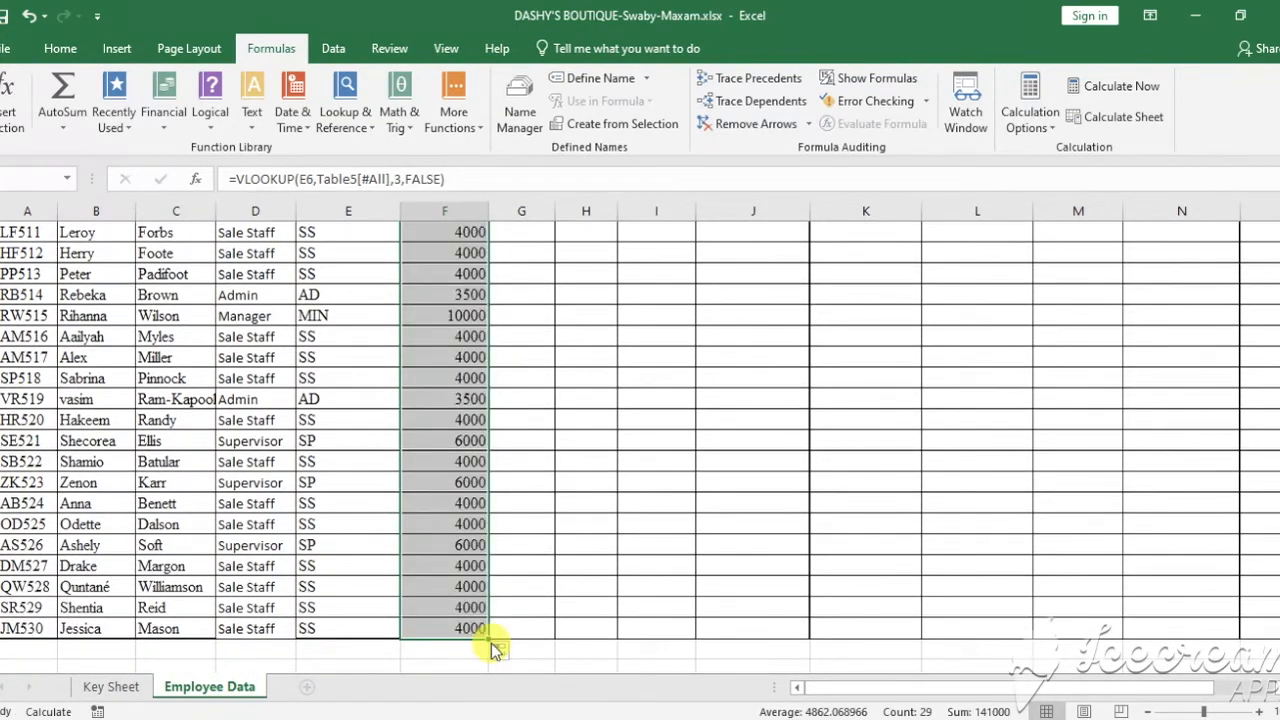
pyautogui.scroll(1, 476, 568)
pyautogui.scroll(1, 476, 568)
pyautogui.click(476, 568)
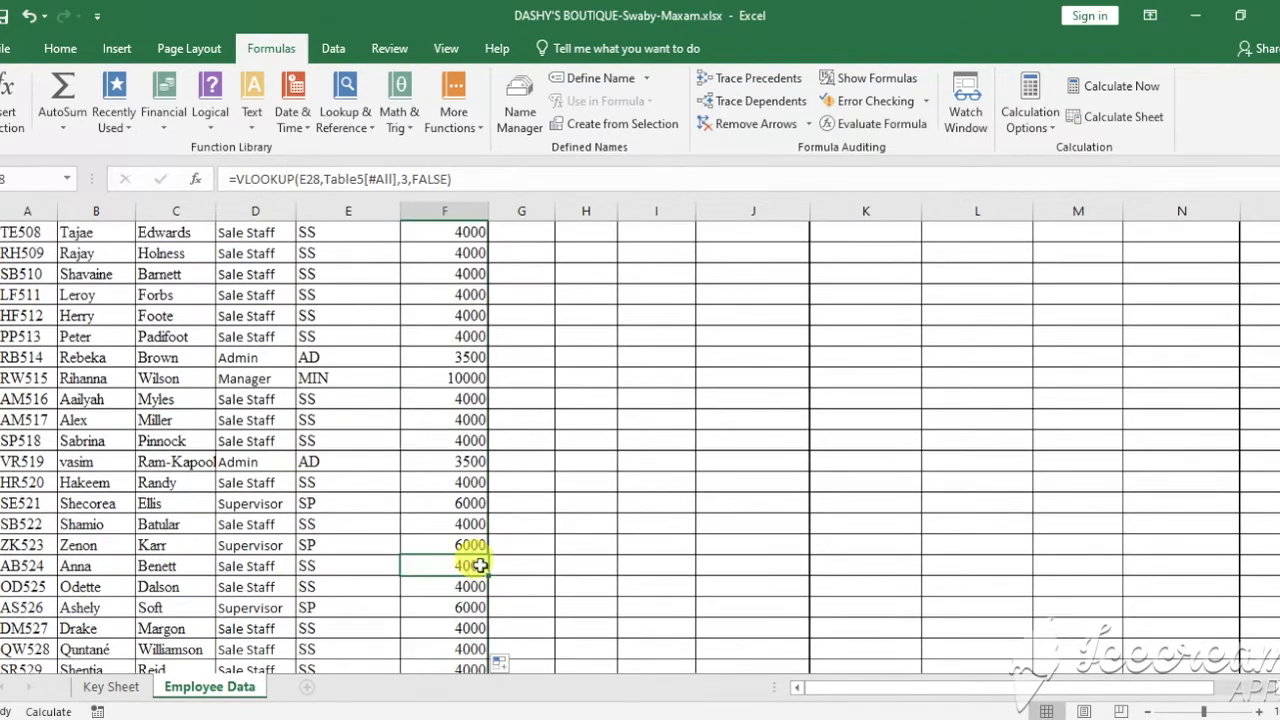
pyautogui.scroll(4, 478, 565)
pyautogui.scroll(1, 478, 565)
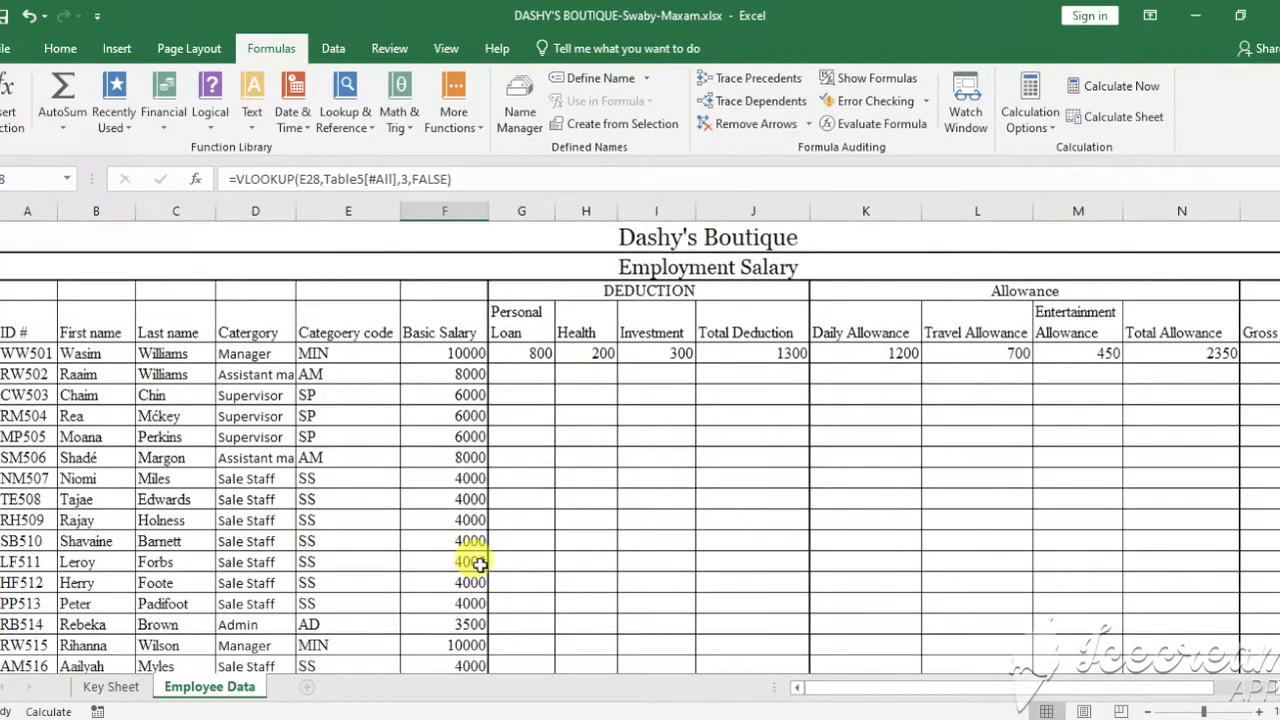
pyautogui.scroll(-5, 479, 565)
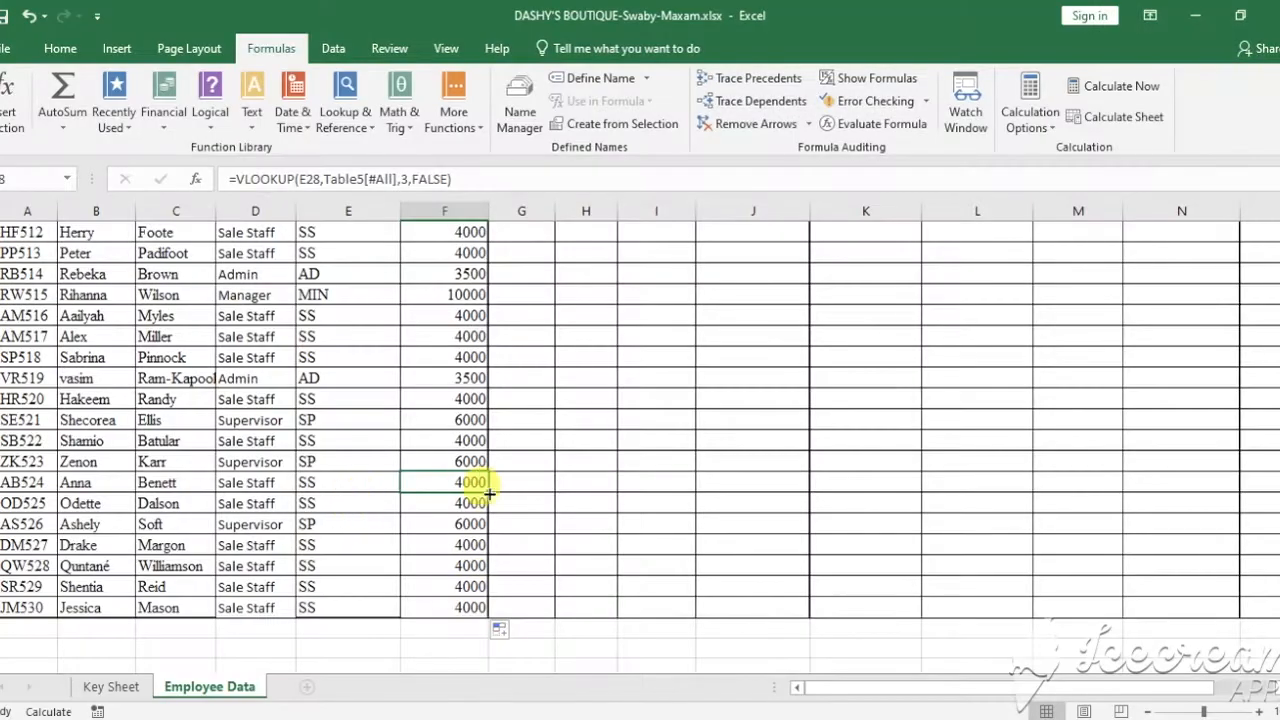
pyautogui.scroll(4, 490, 490)
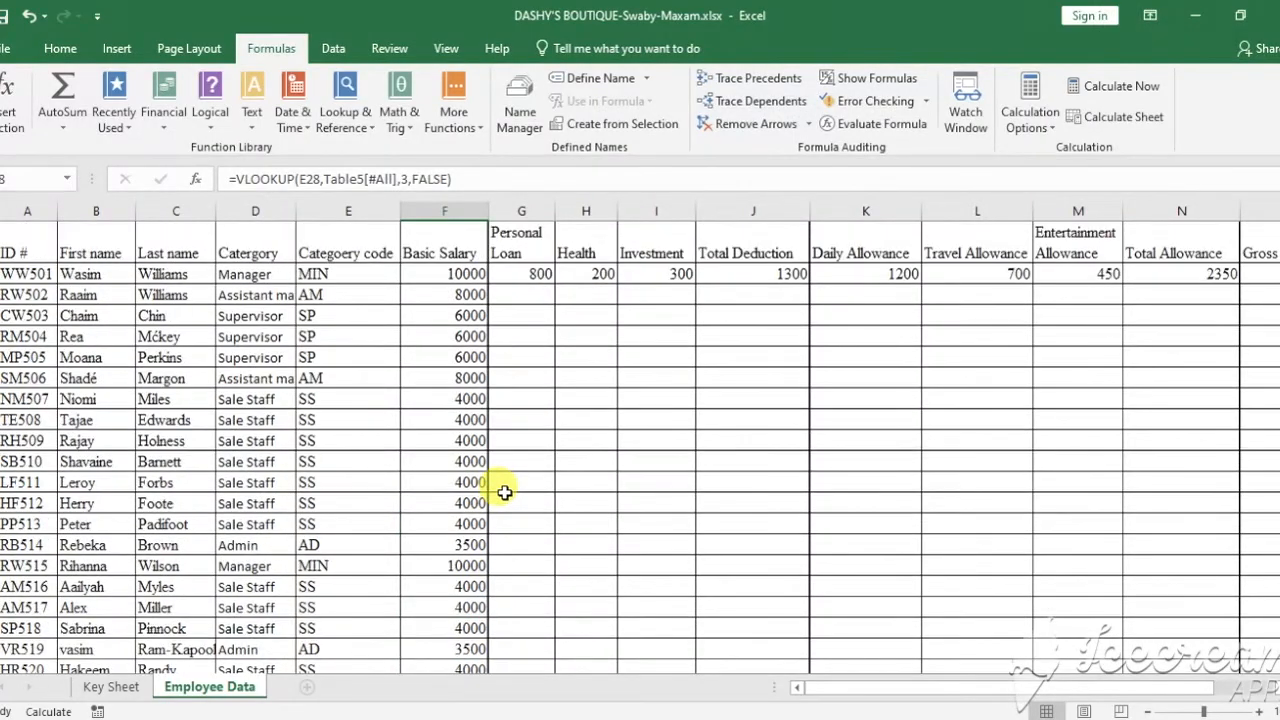
pyautogui.scroll(2, 504, 492)
# Using G5's formula as the model, enter =F6*'Key Sheet'!$C$17 in G6 for the second employee's Personal Loan deduction
pyautogui.click(525, 372)
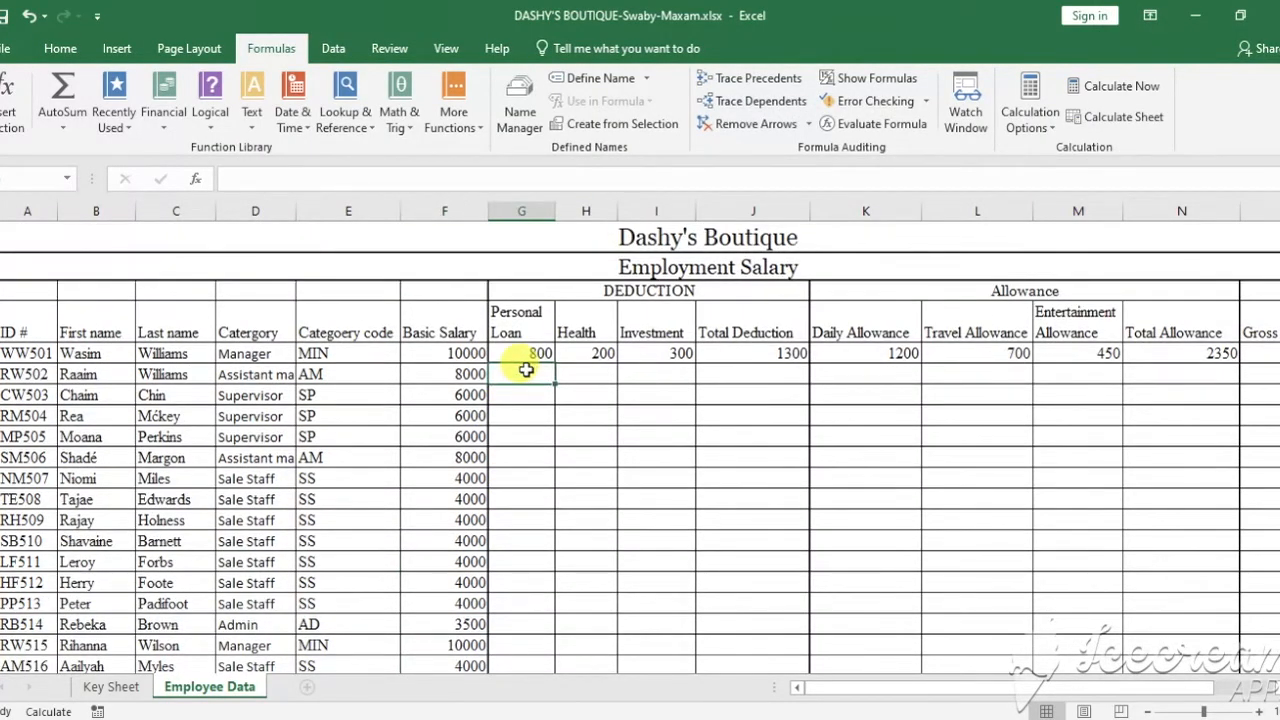
pyautogui.click(521, 354)
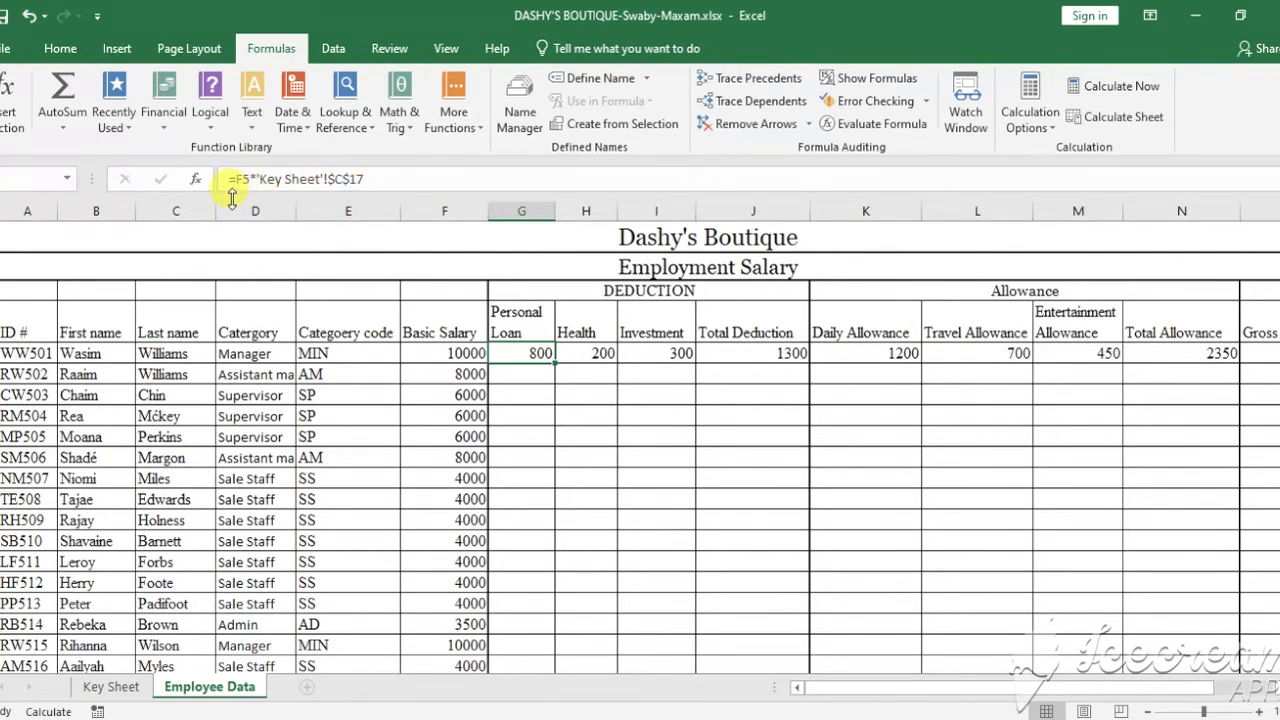
pyautogui.click(521, 377)
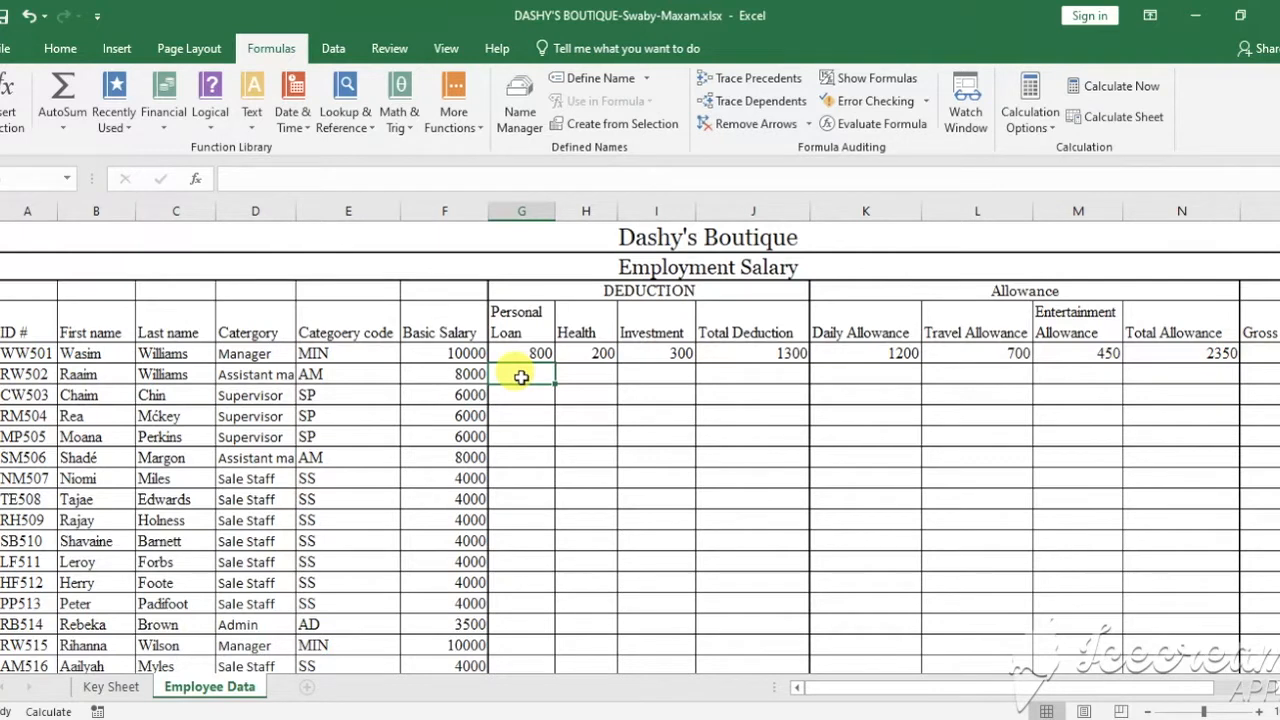
pyautogui.write('=')
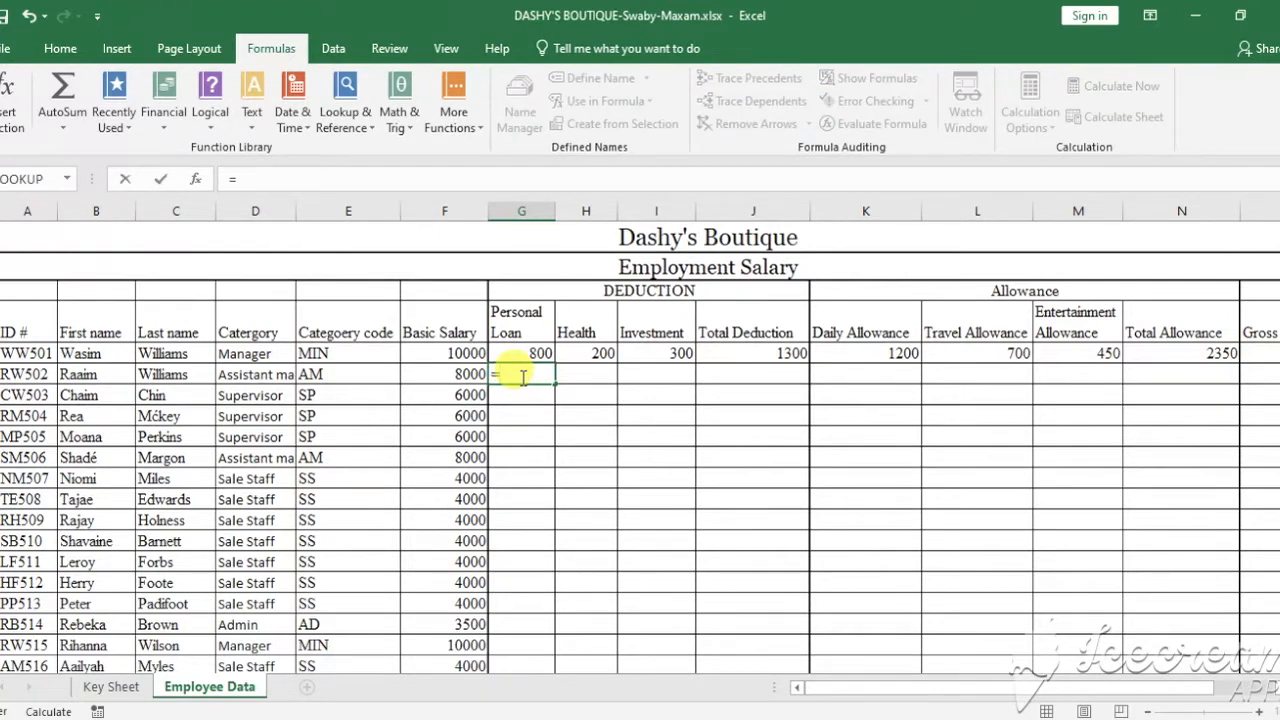
pyautogui.write('F')
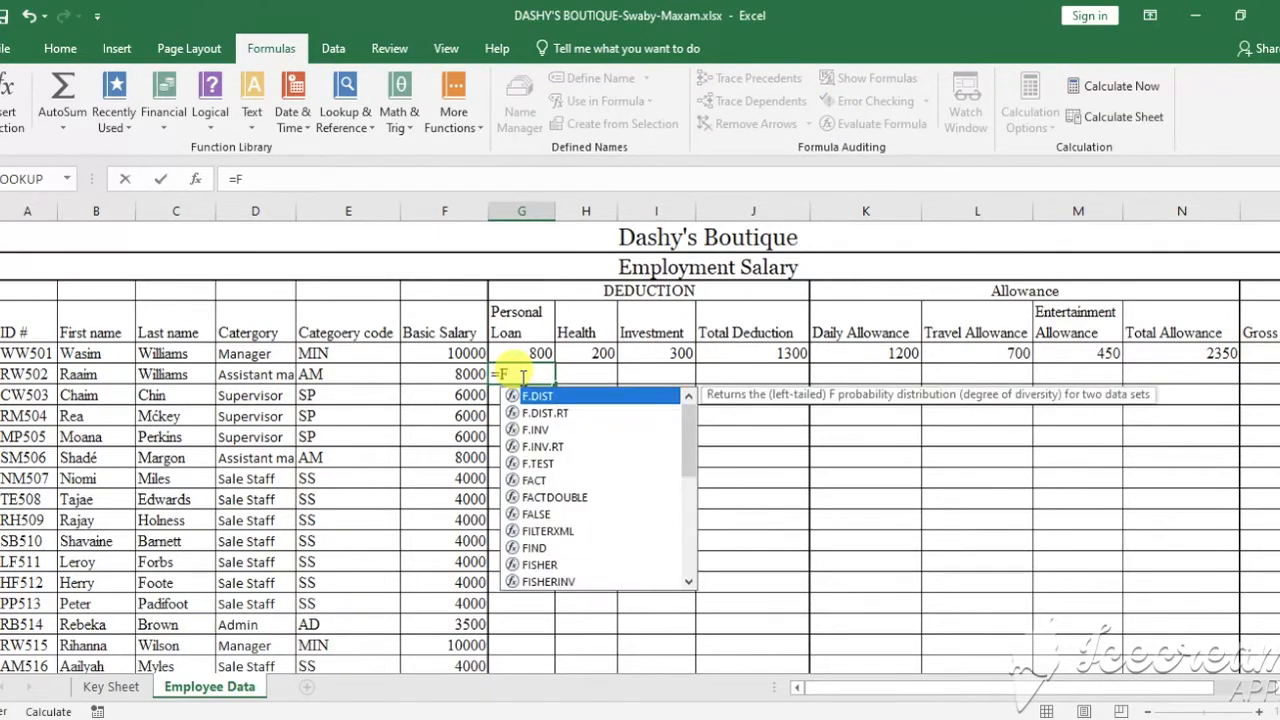
pyautogui.write('6*')
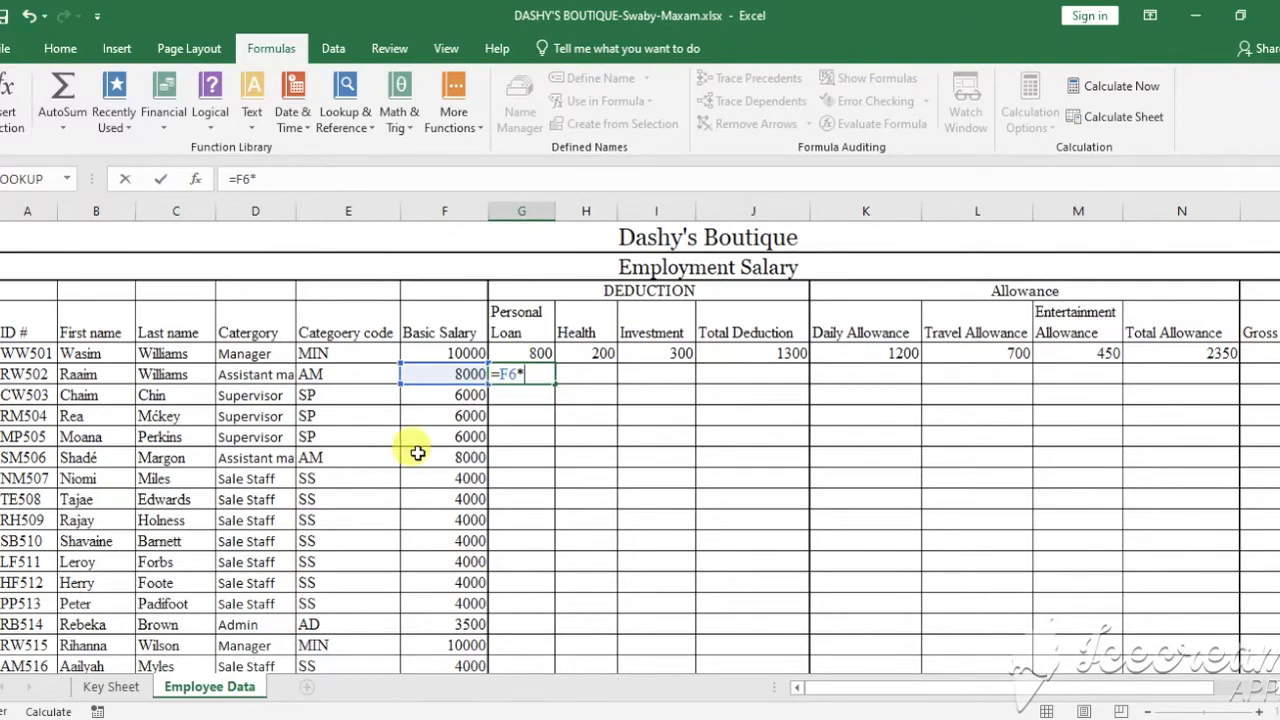
pyautogui.click(110, 687)
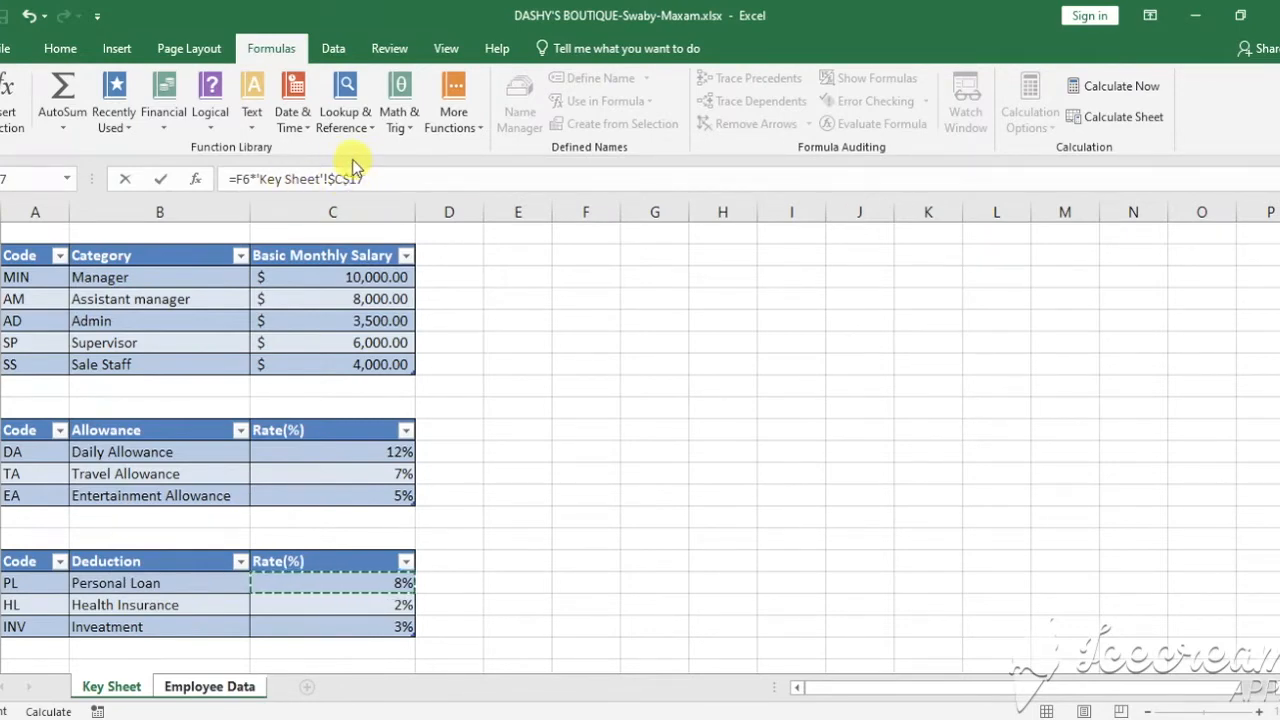
pyautogui.press('Return')
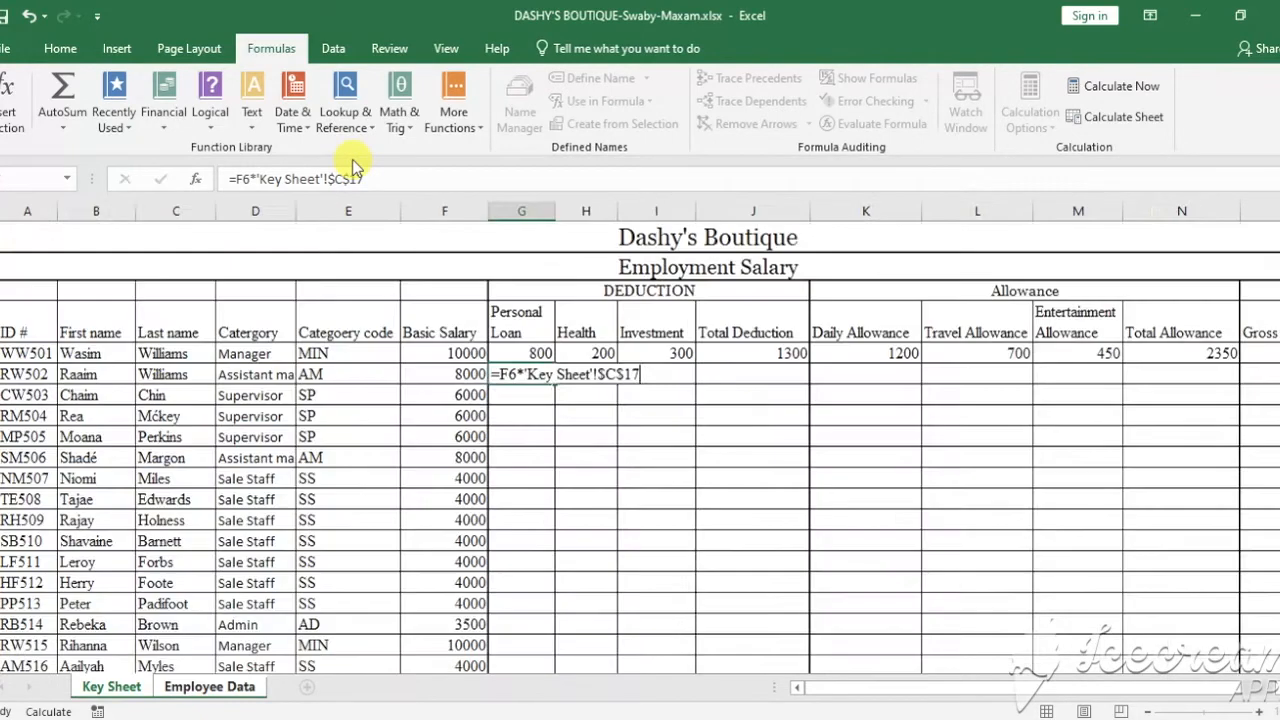
# Fill the Personal Loan formula from G6 down to the last employee row
pyautogui.click(539, 374)
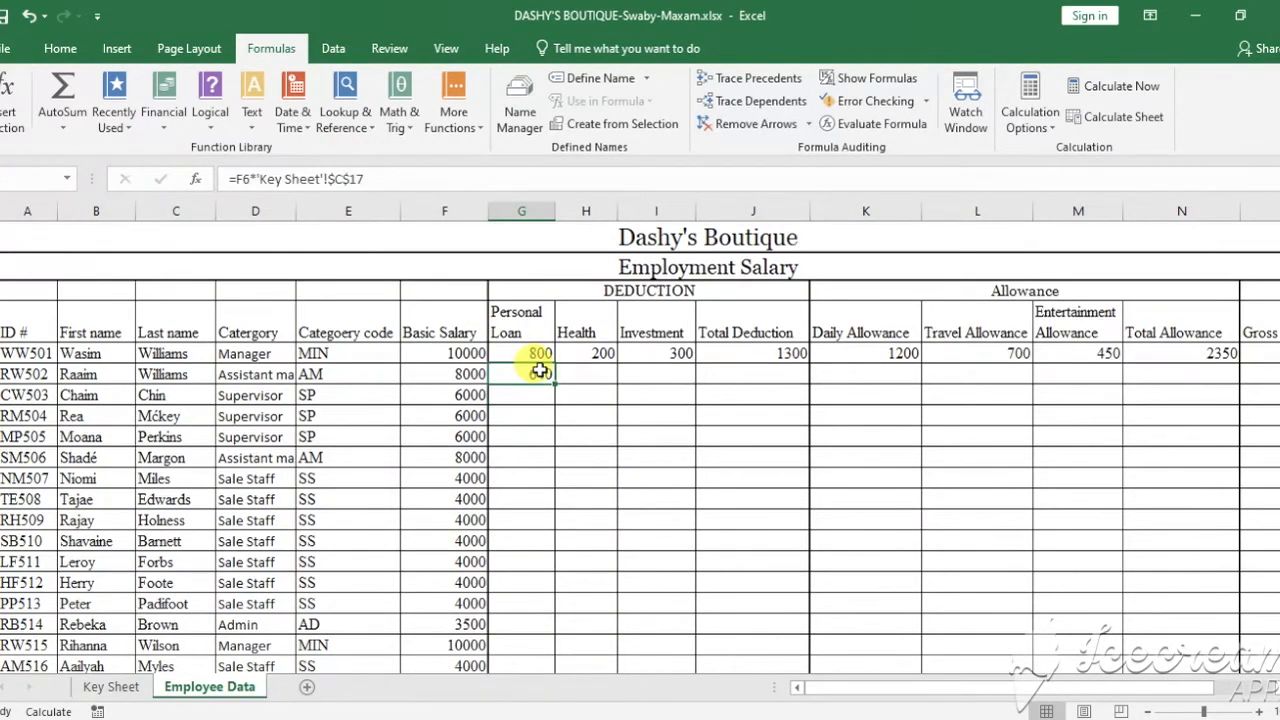
pyautogui.moveTo(553, 383); pyautogui.dragTo(528, 632)
pyautogui.scroll(5, 642, 449)
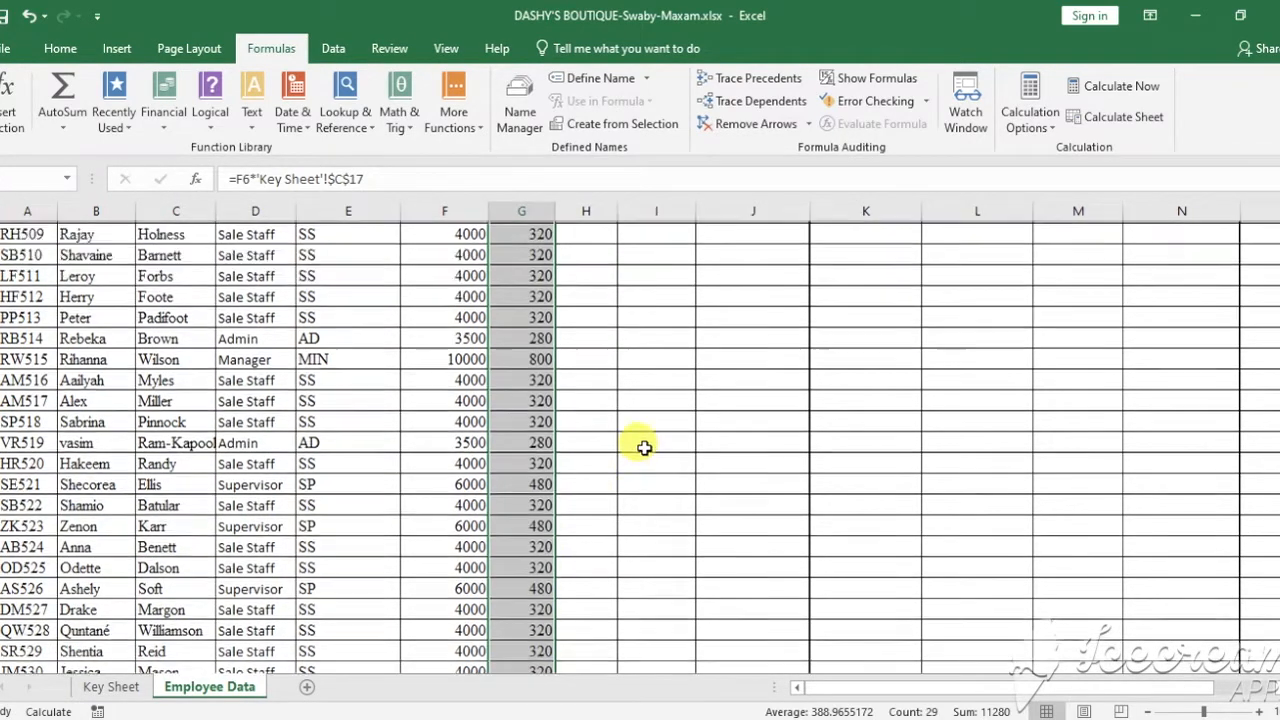
pyautogui.click(540, 376)
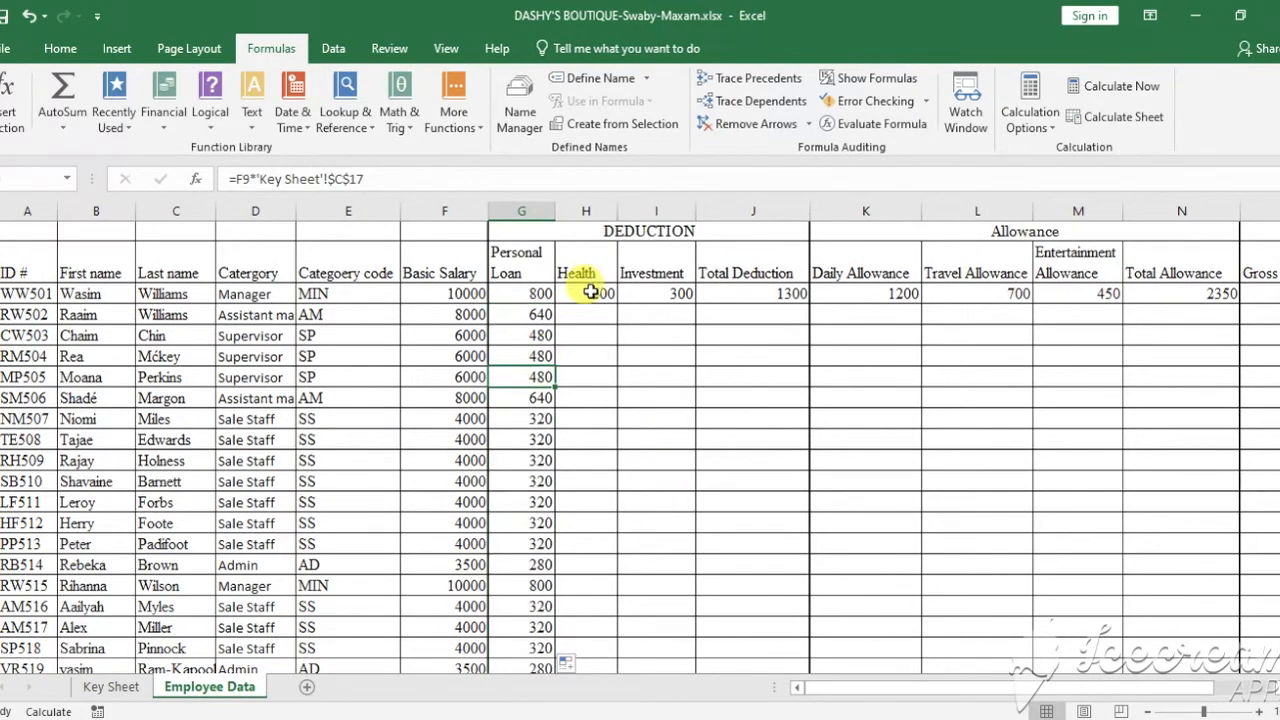
# Using H5's formula as the model, enter =F6*'Key Sheet'!$C$18 in H6 for the second employee's Health deduction
pyautogui.click(592, 292)
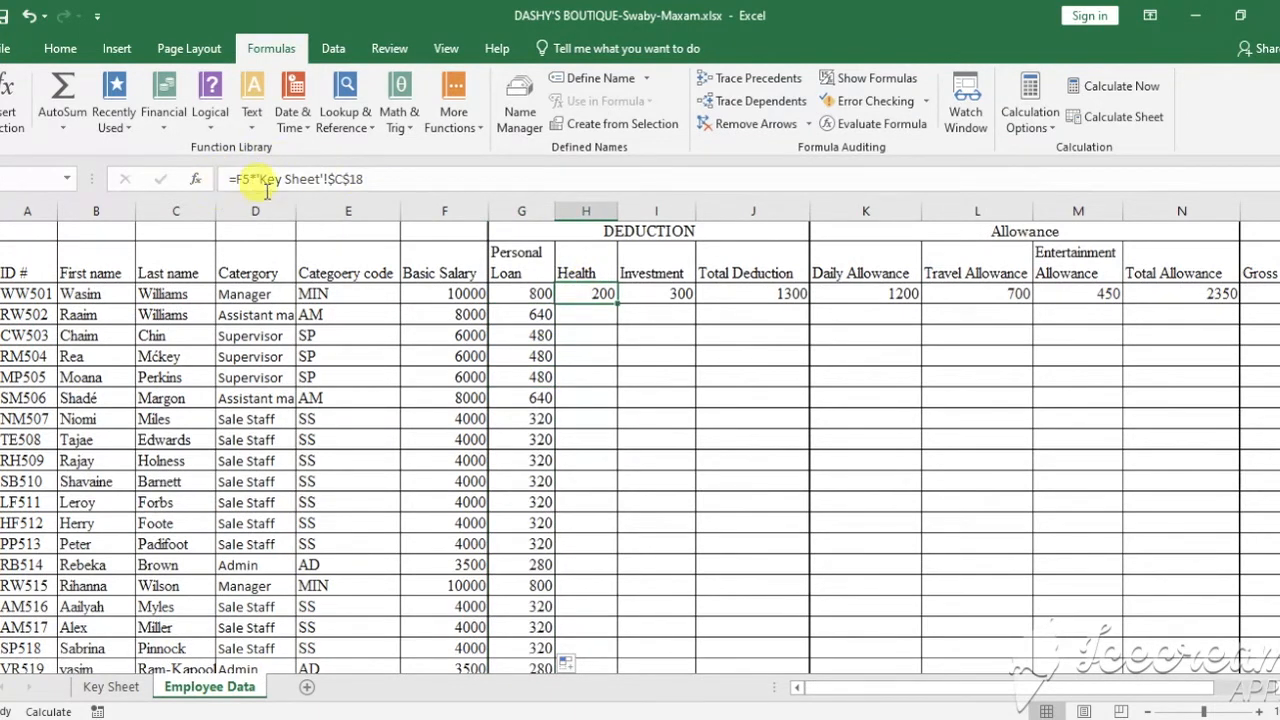
pyautogui.click(586, 312)
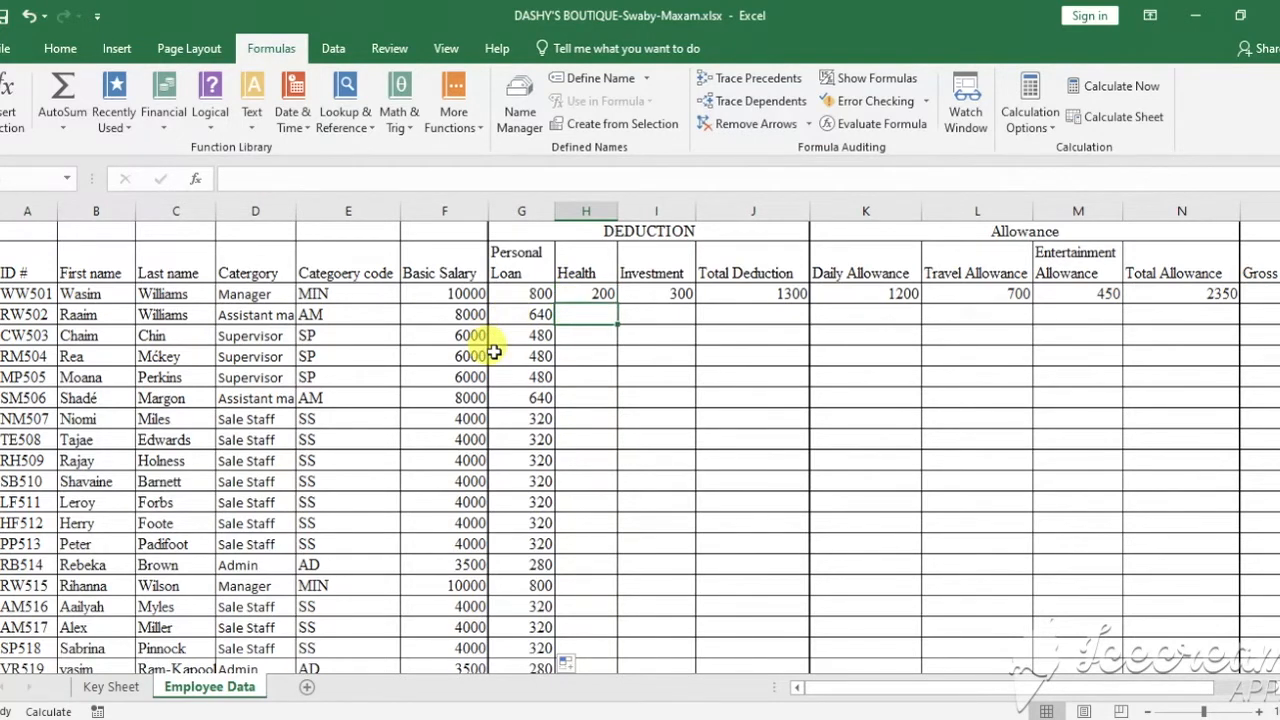
pyautogui.write('=')
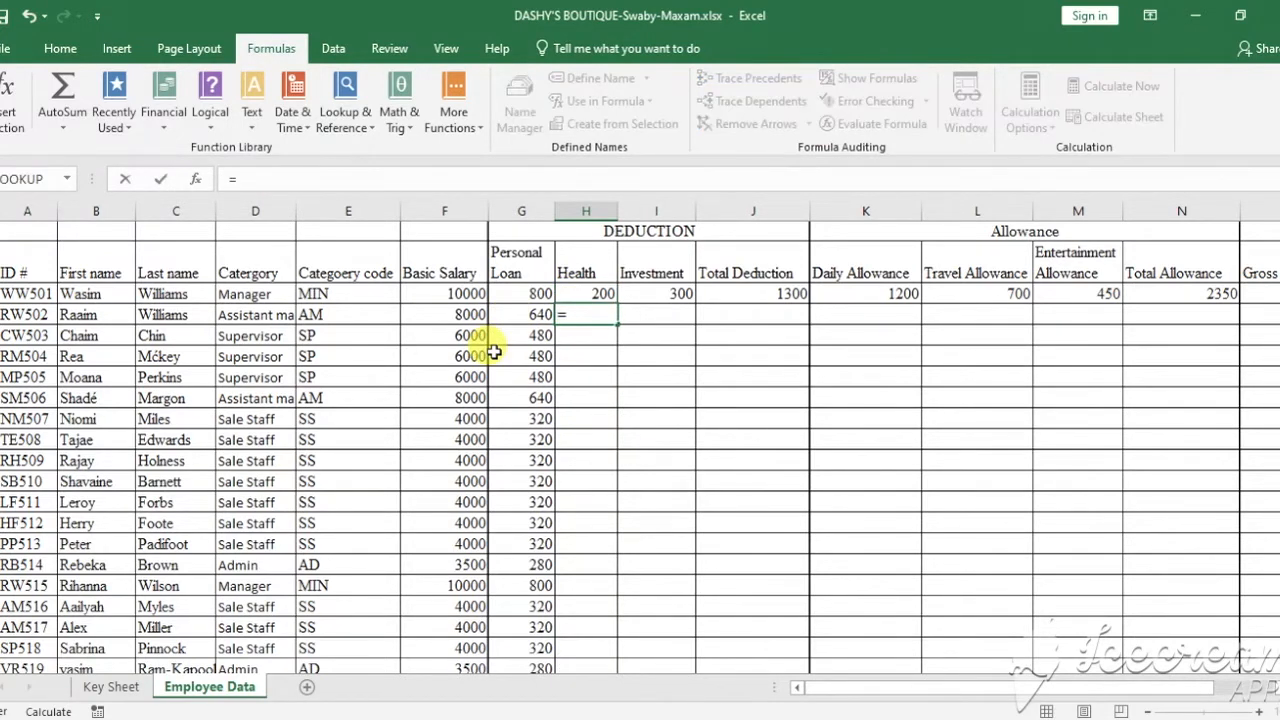
pyautogui.write('F6*')
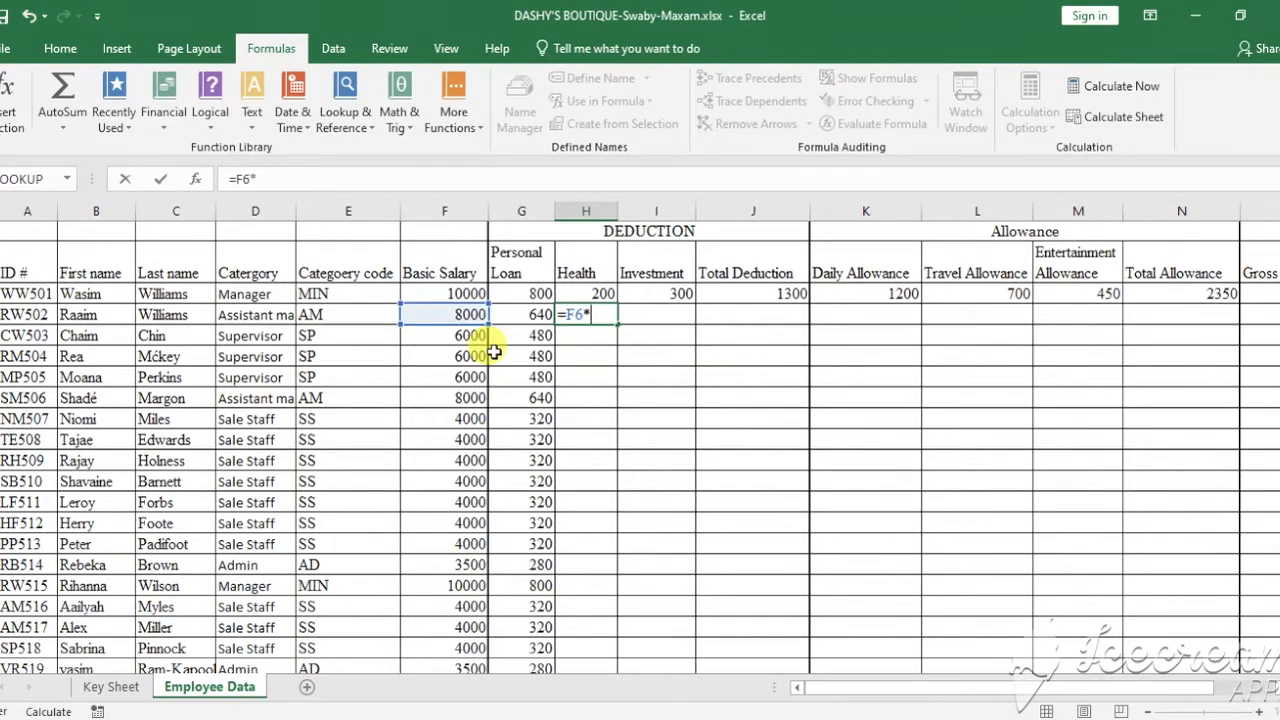
pyautogui.click(100, 687)
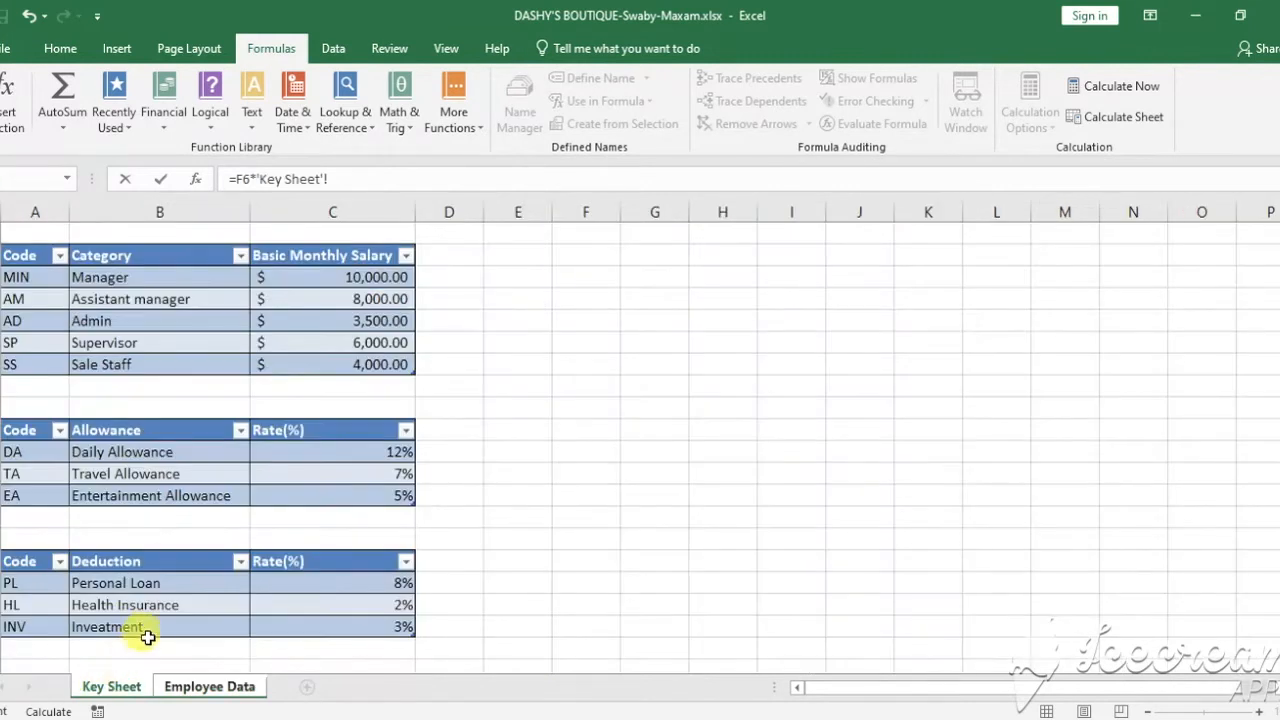
pyautogui.click(365, 604)
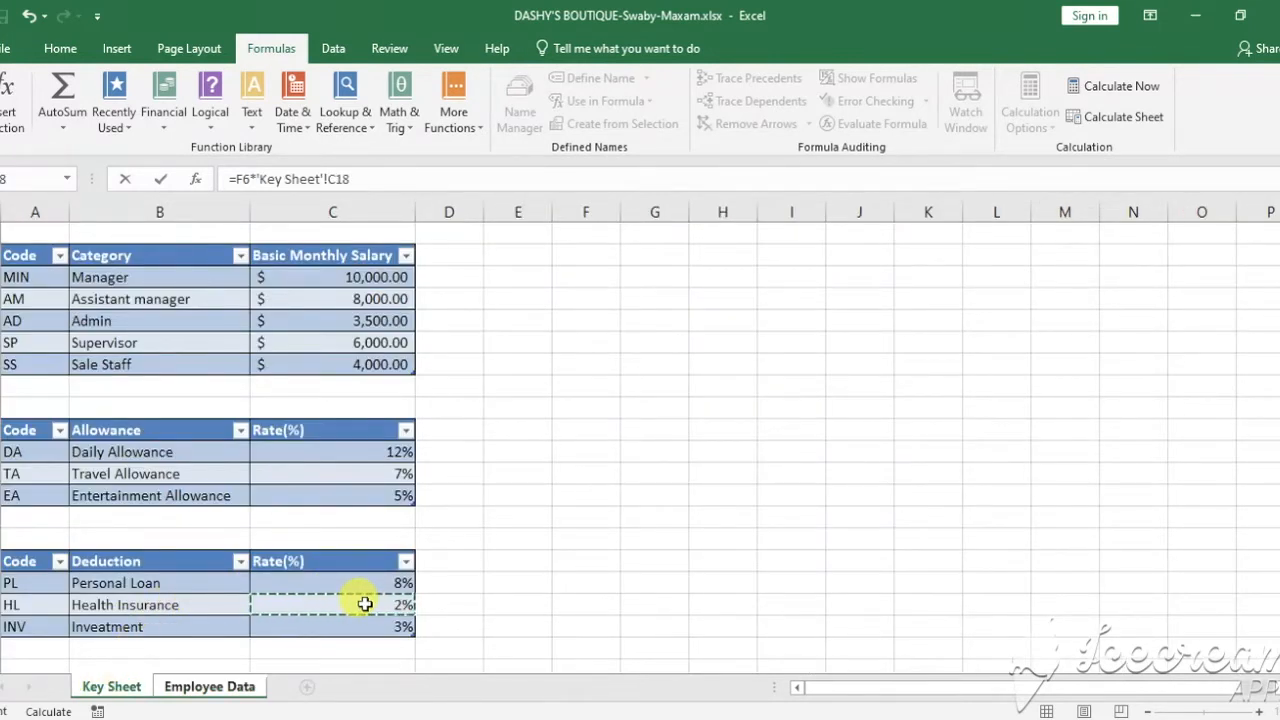
pyautogui.press('F4')
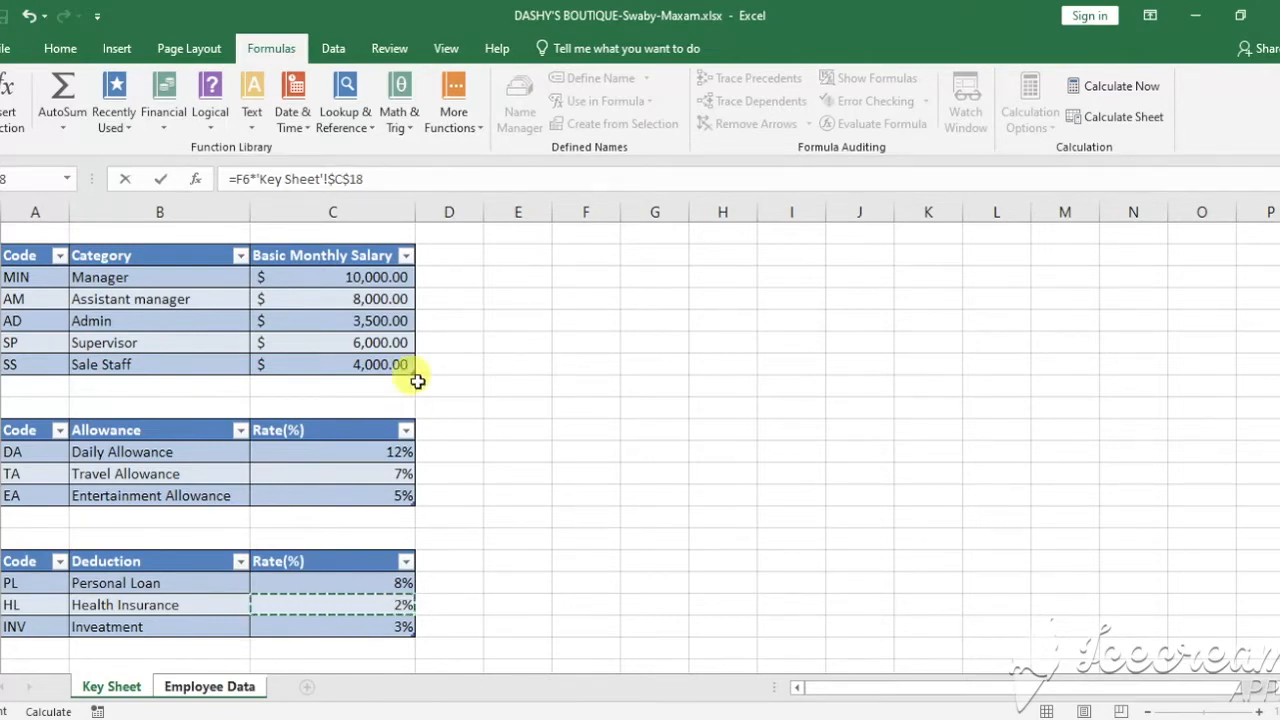
pyautogui.click(230, 175)
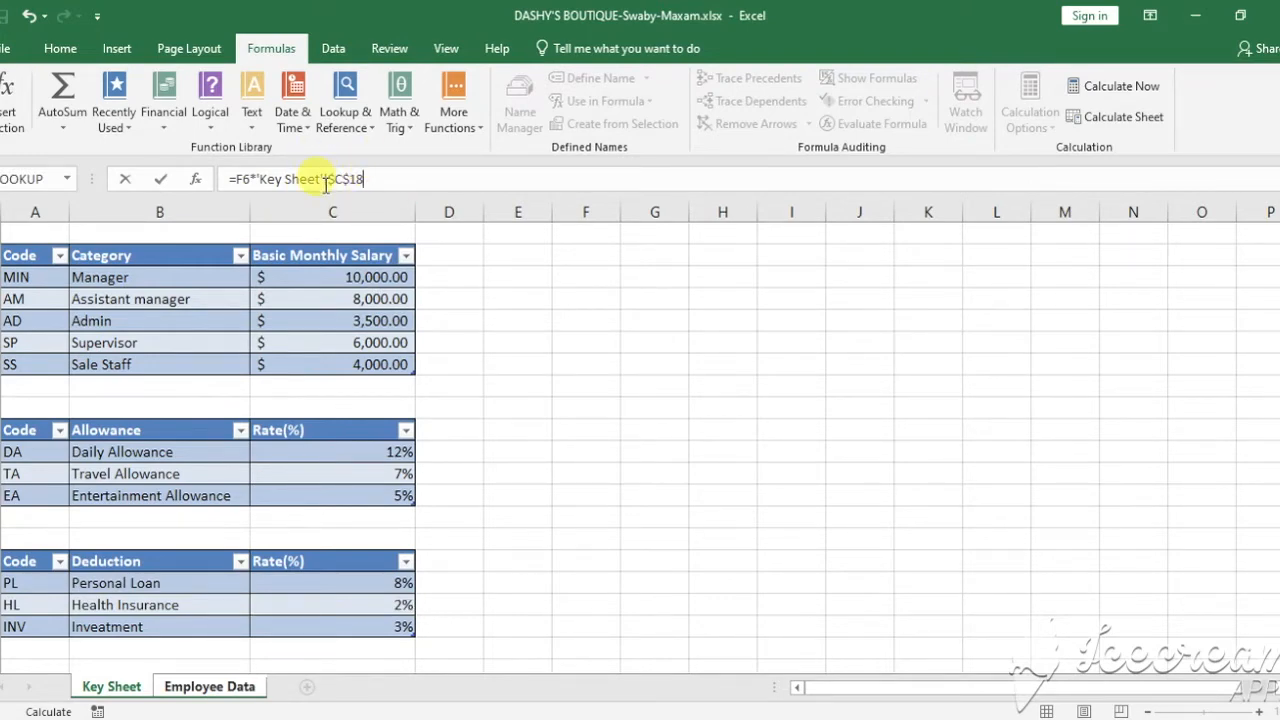
pyautogui.press('Return')
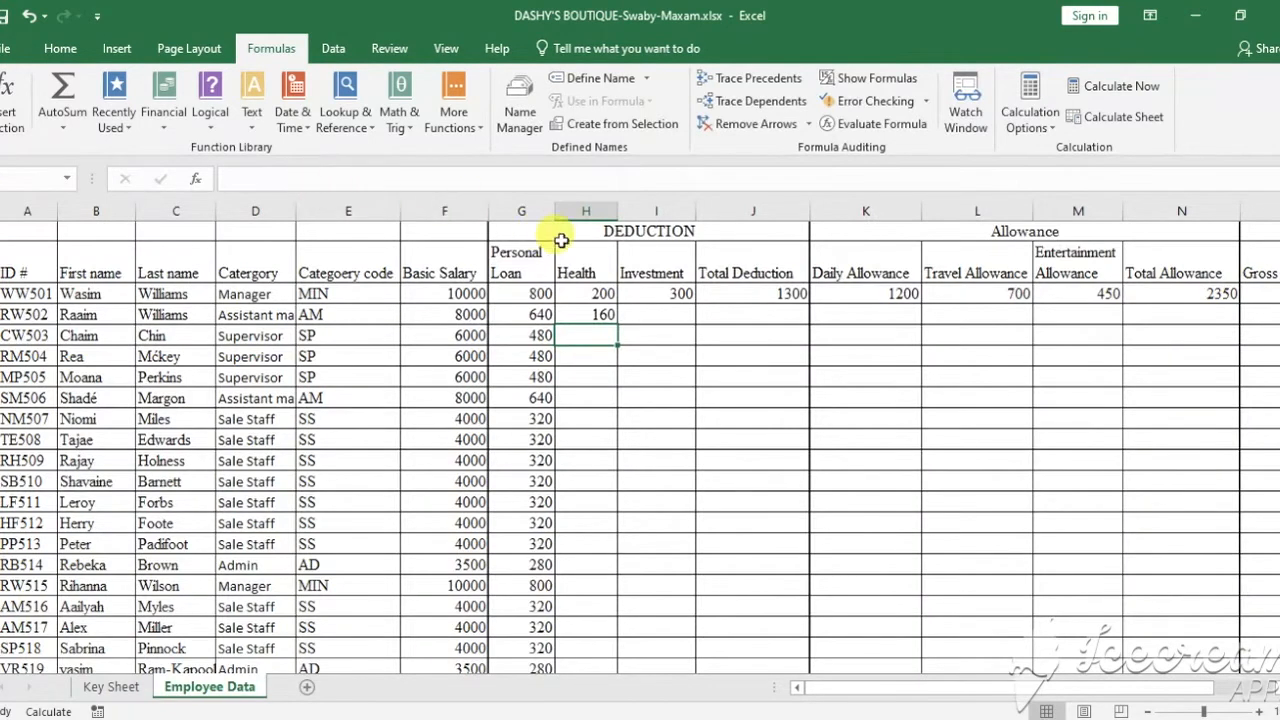
# Compare the Health formulas in H5 and H6, and fill H6 down to the last employee row
pyautogui.click(603, 316)
pyautogui.click(603, 293)
pyautogui.click(600, 312)
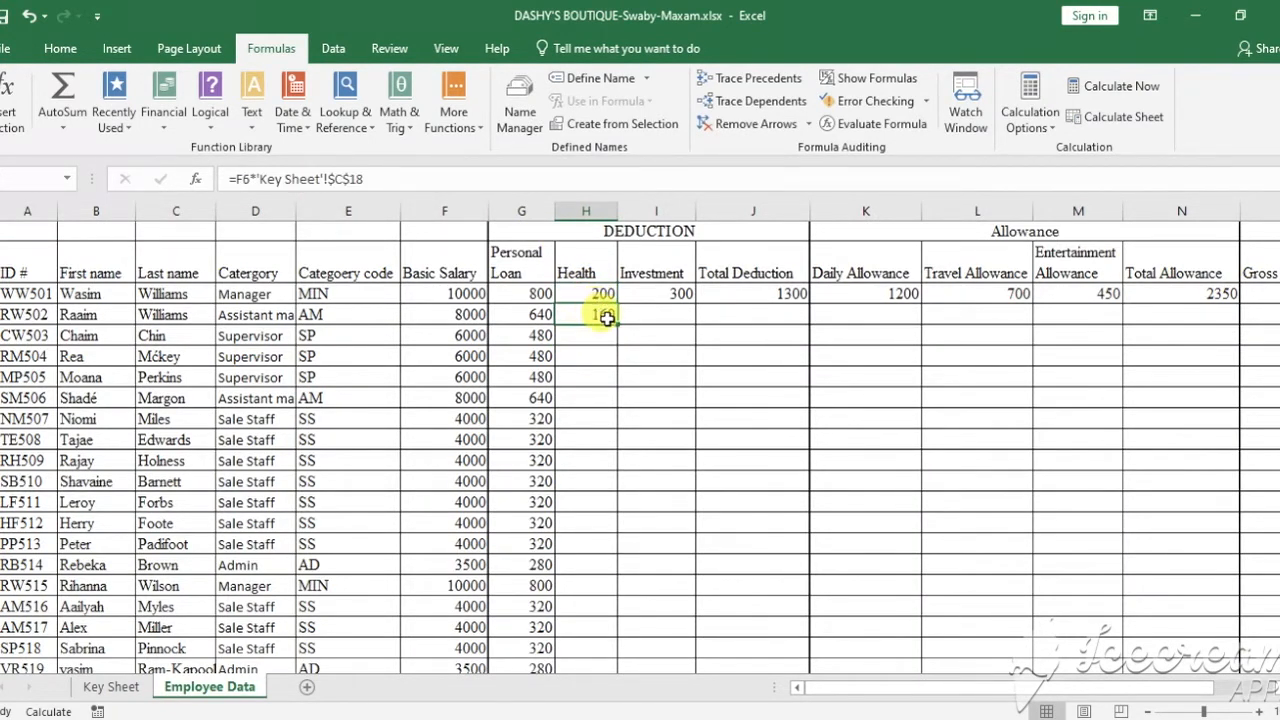
pyautogui.moveTo(616, 316); pyautogui.dragTo(611, 634)
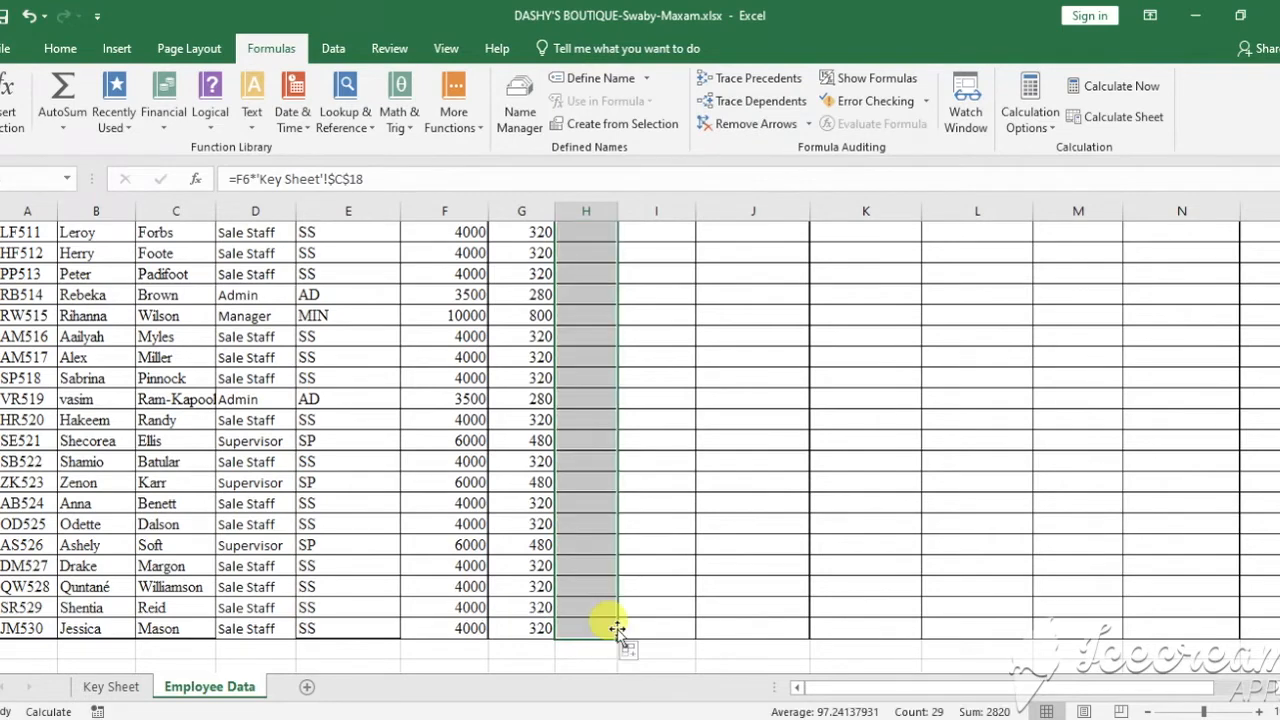
pyautogui.click(645, 334)
pyautogui.scroll(5, 634, 331)
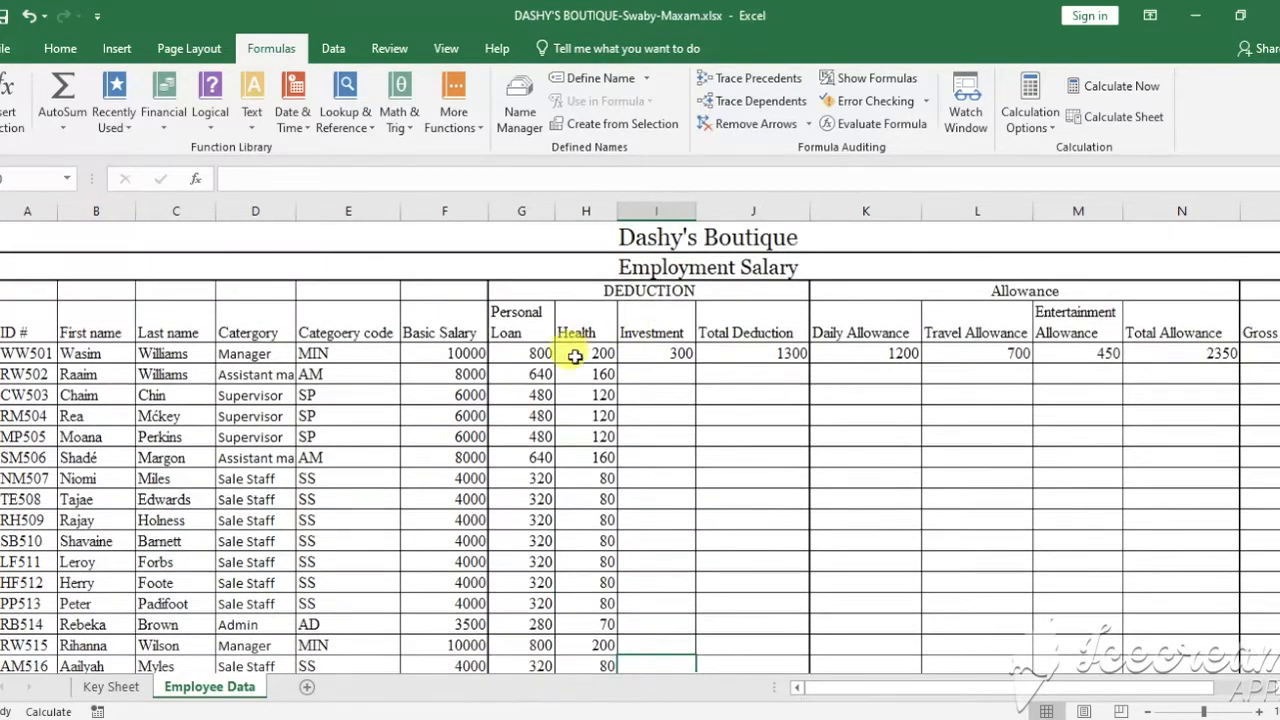
# Using I5's formula as the model, enter =F6*'Key Sheet'!$C$19 in I6 for the second employee's Investment deduction
pyautogui.click(659, 352)
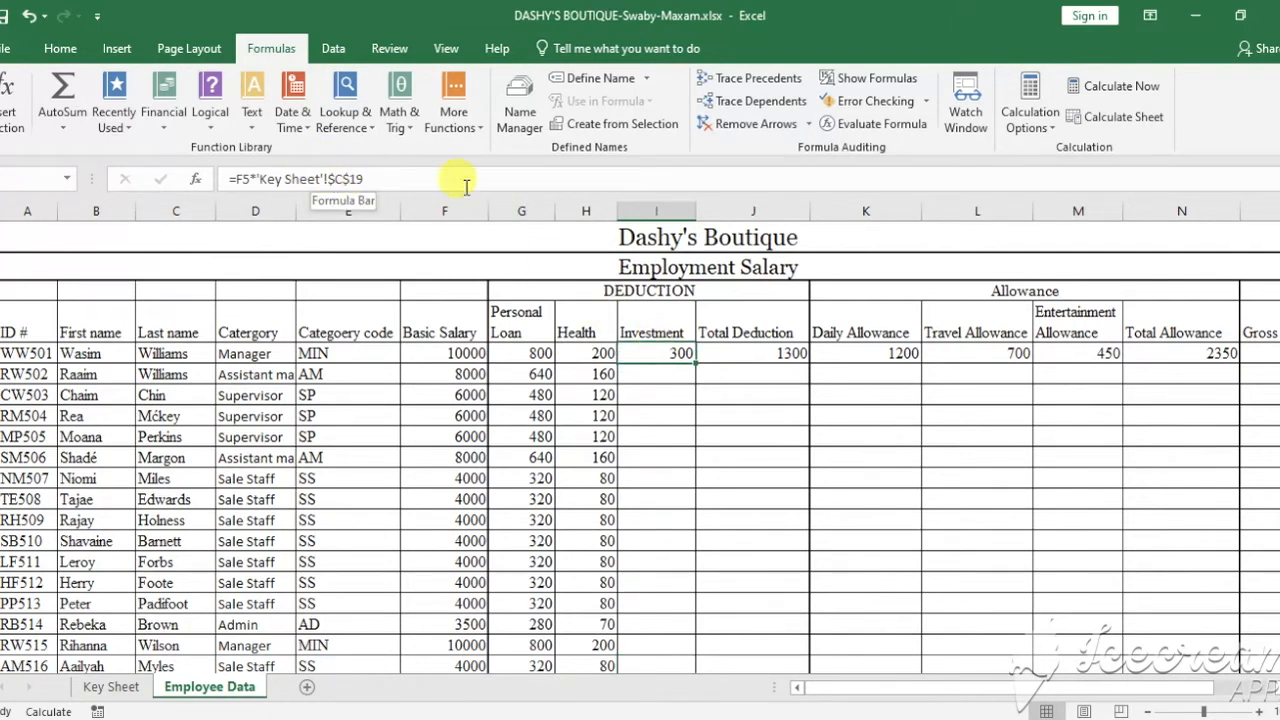
pyautogui.click(660, 376)
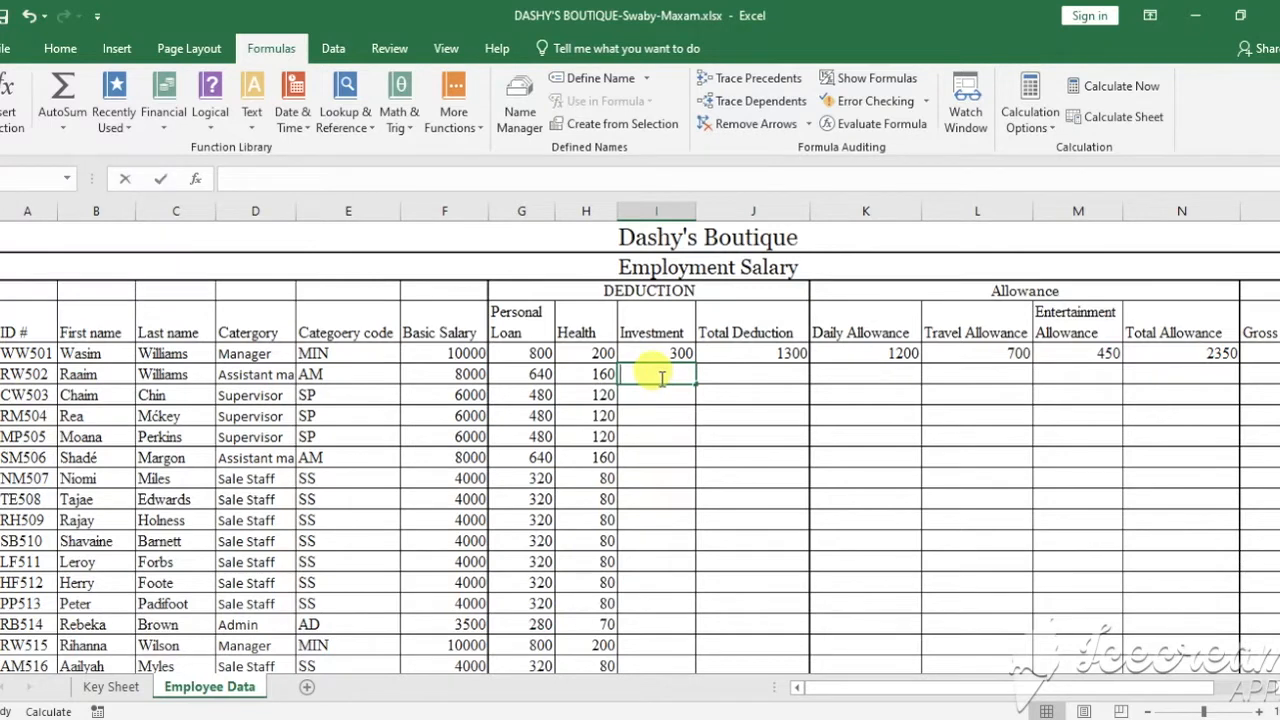
pyautogui.write('=')
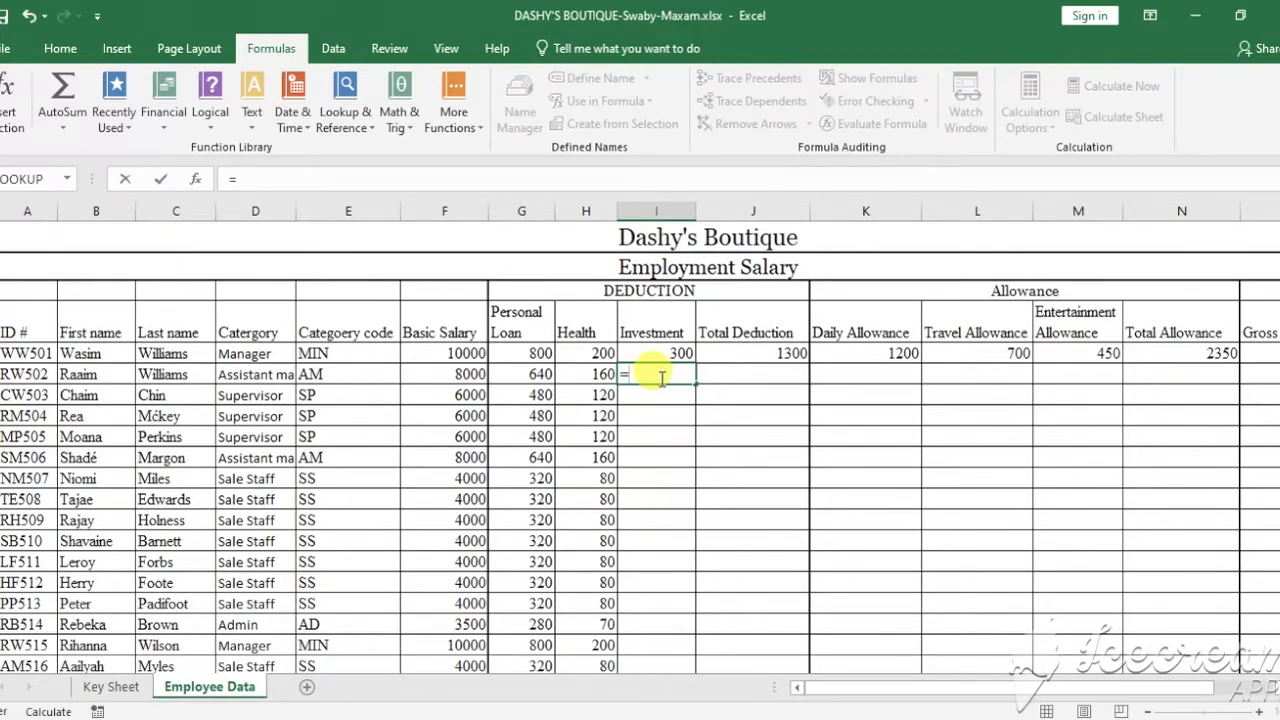
pyautogui.write('f')
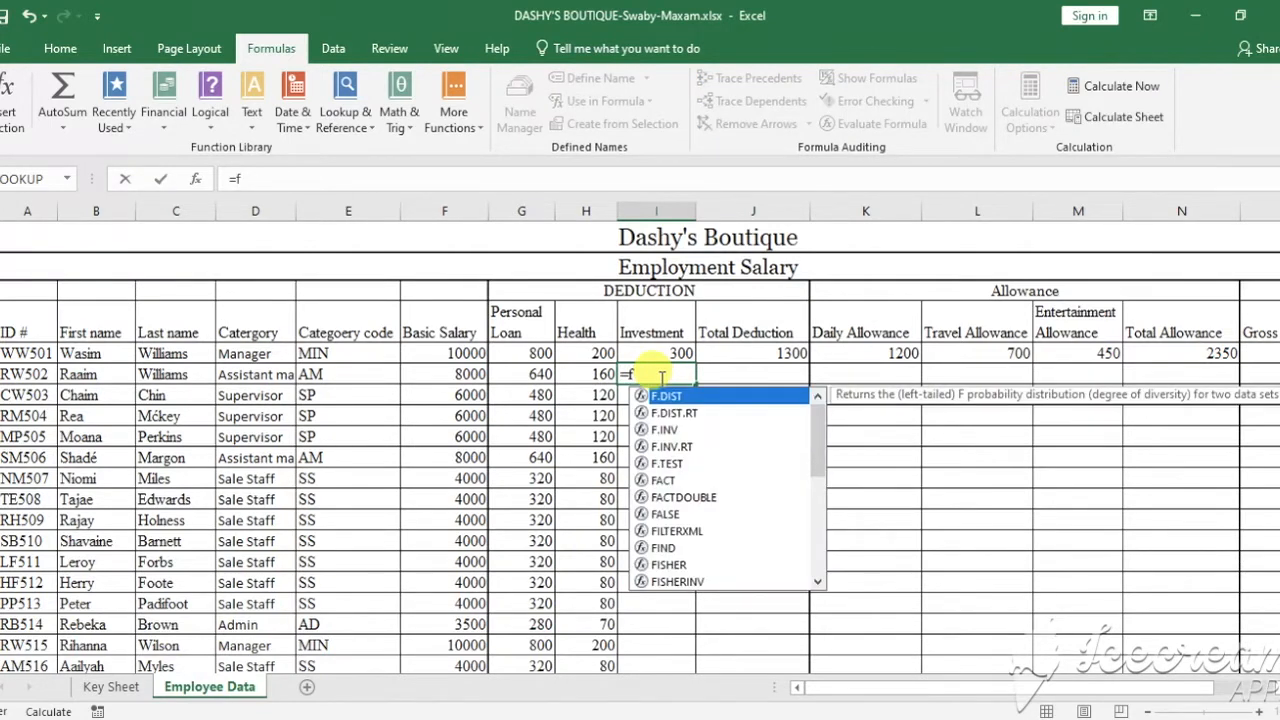
pyautogui.write('6')
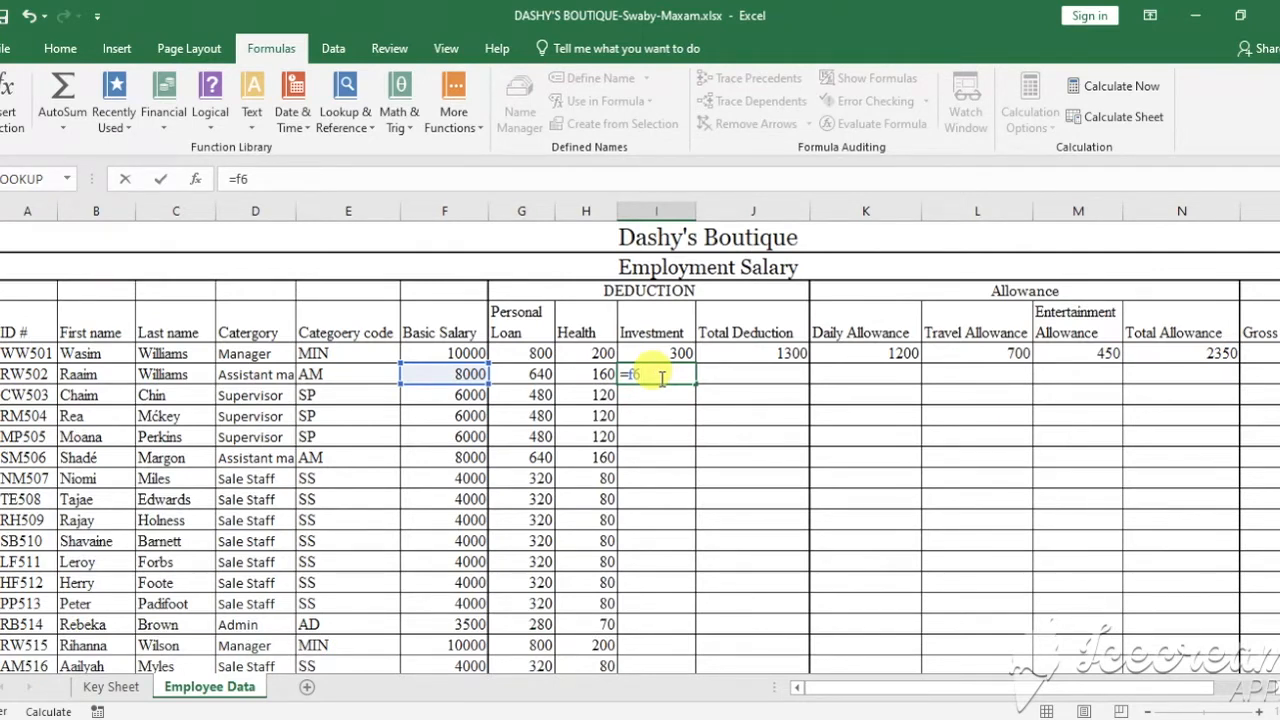
pyautogui.write('*')
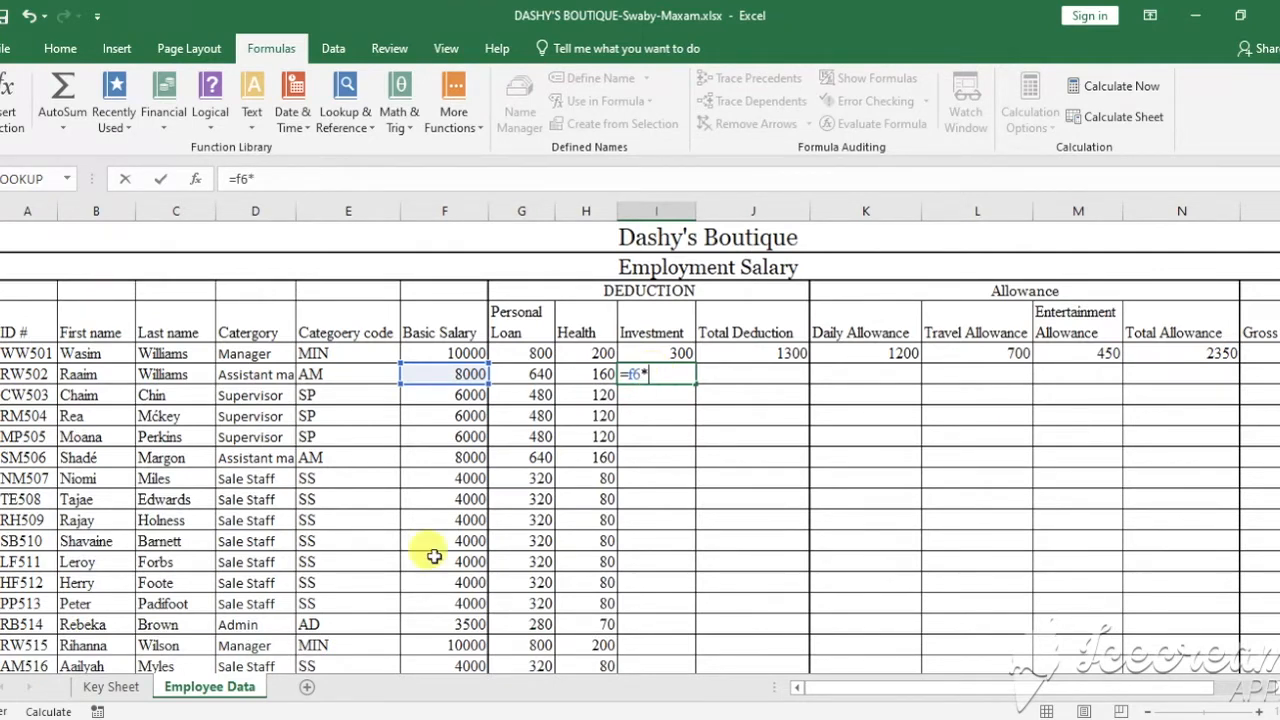
pyautogui.click(116, 688)
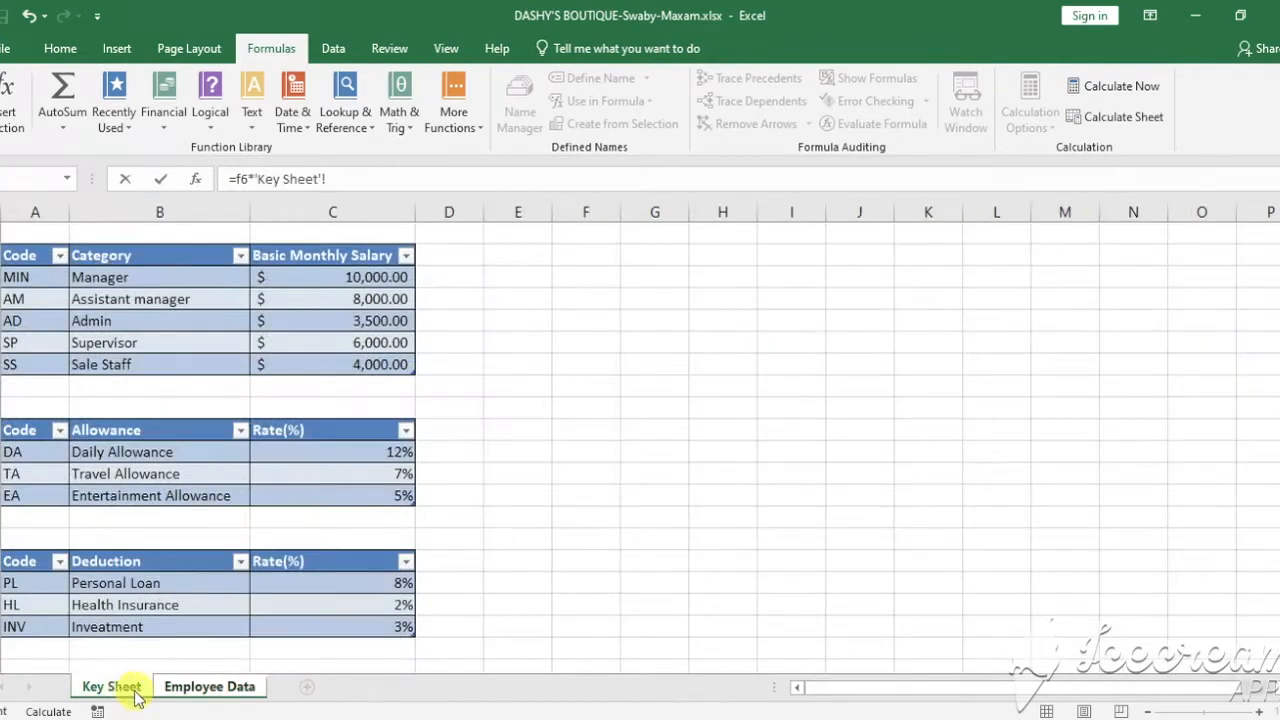
pyautogui.click(350, 626)
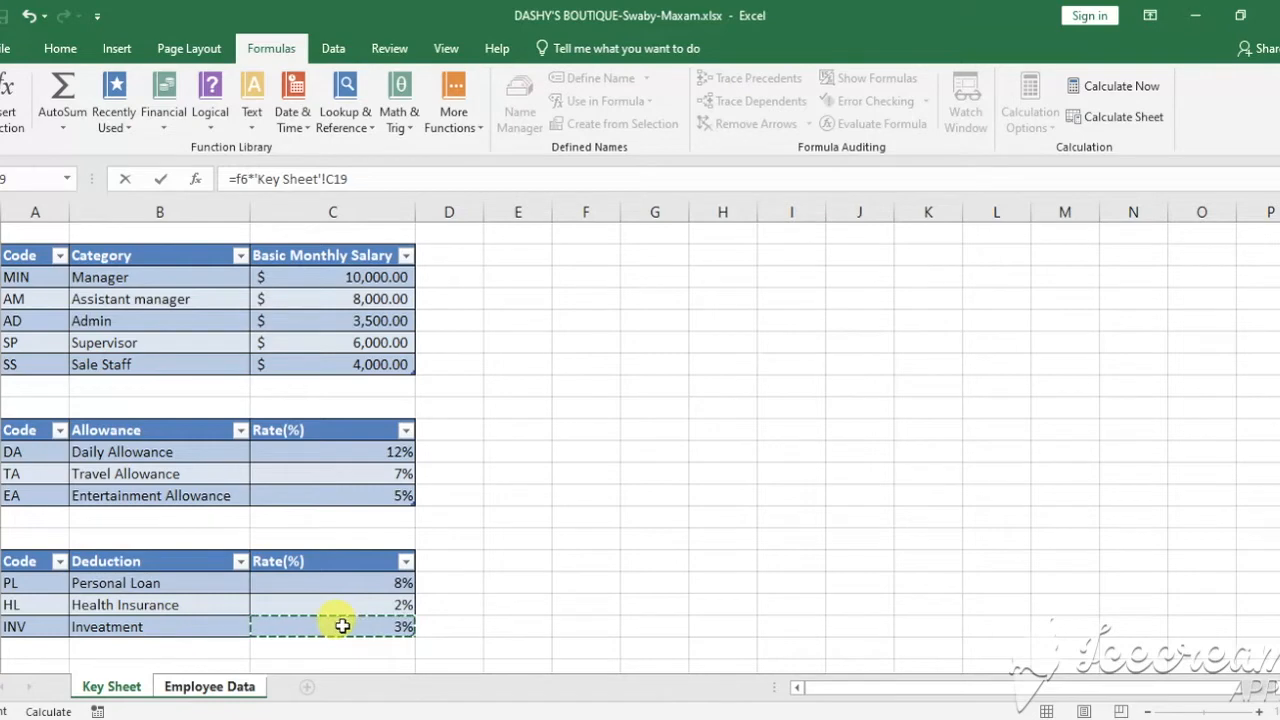
pyautogui.press('F4')
pyautogui.press('Return')
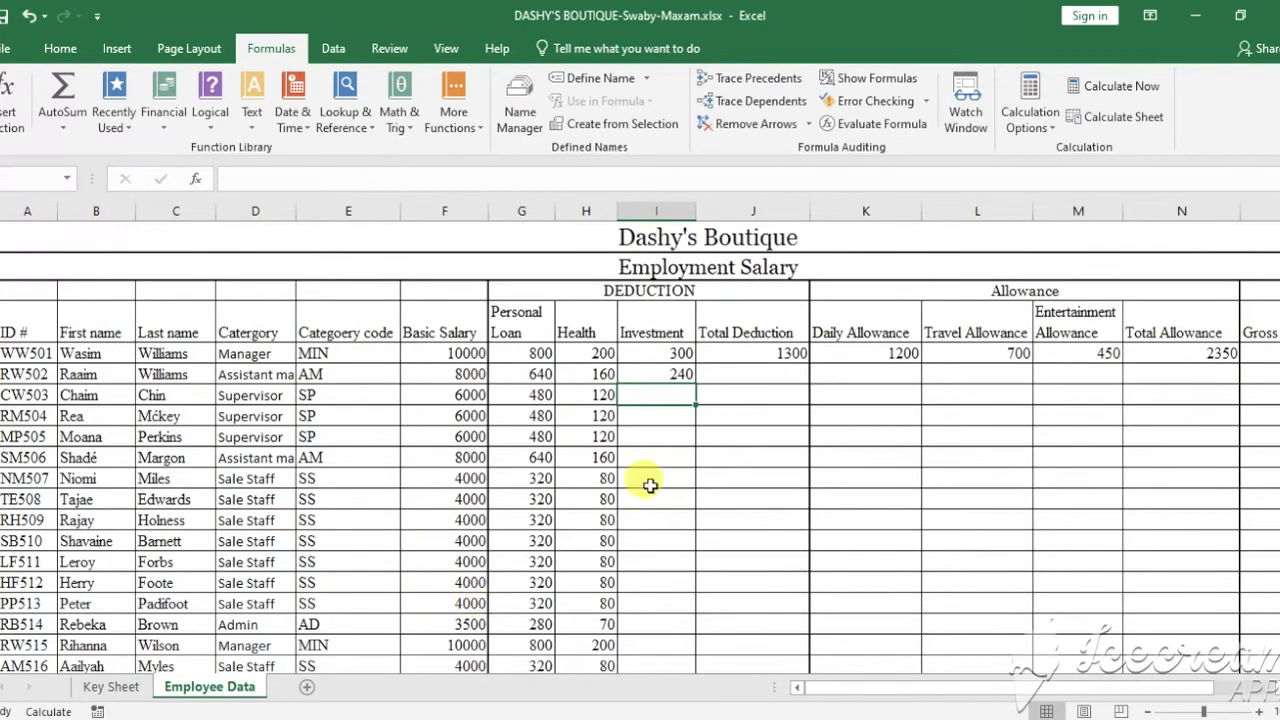
# Fill the Investment formula from I6 down to the last employee row
pyautogui.click(677, 373)
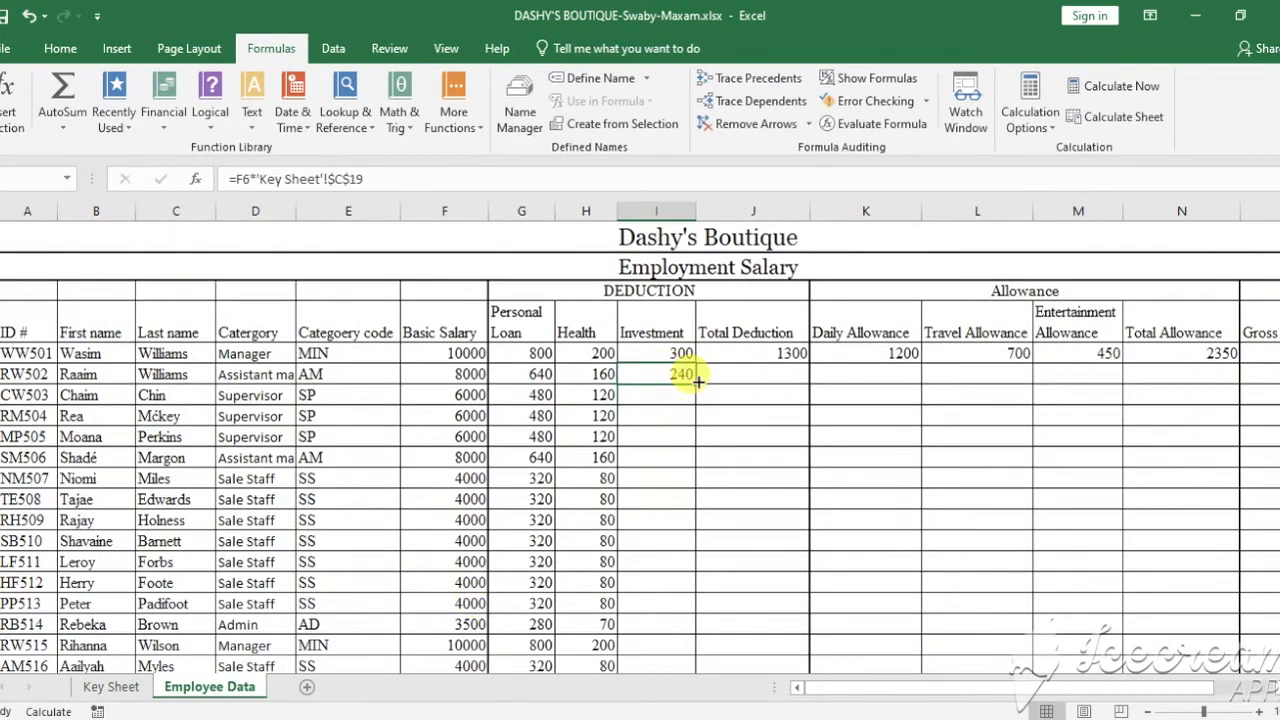
pyautogui.moveTo(694, 386); pyautogui.dragTo(676, 627)
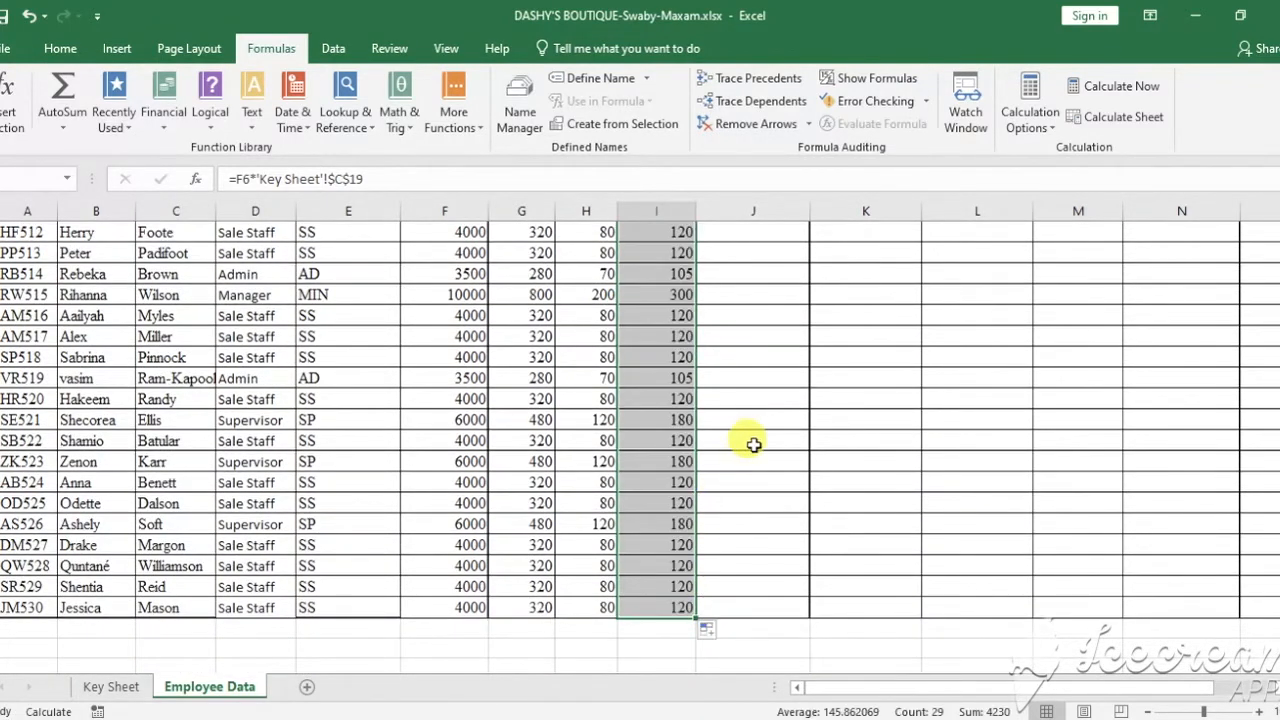
pyautogui.click(800, 413)
pyautogui.scroll(5, 800, 406)
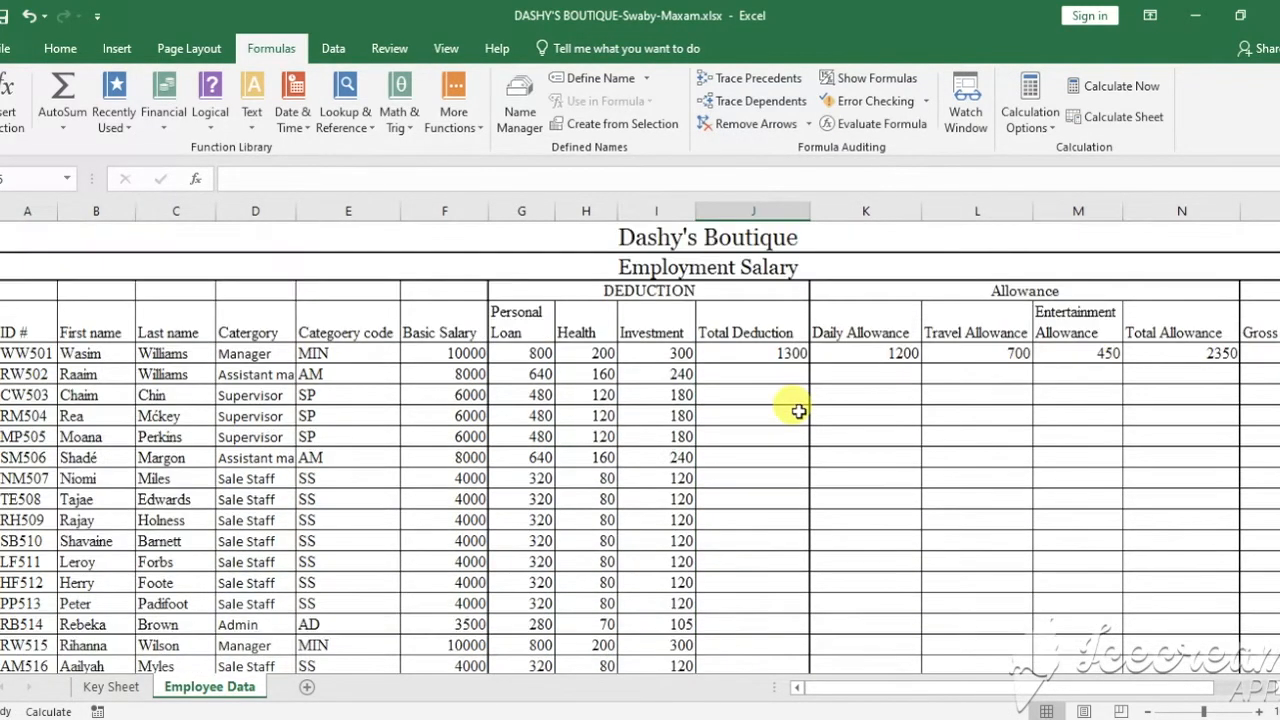
# Using J5's formula as the model, enter =SUM(G6:I6) in J6 for the second employee's Total Deduction
pyautogui.click(760, 352)
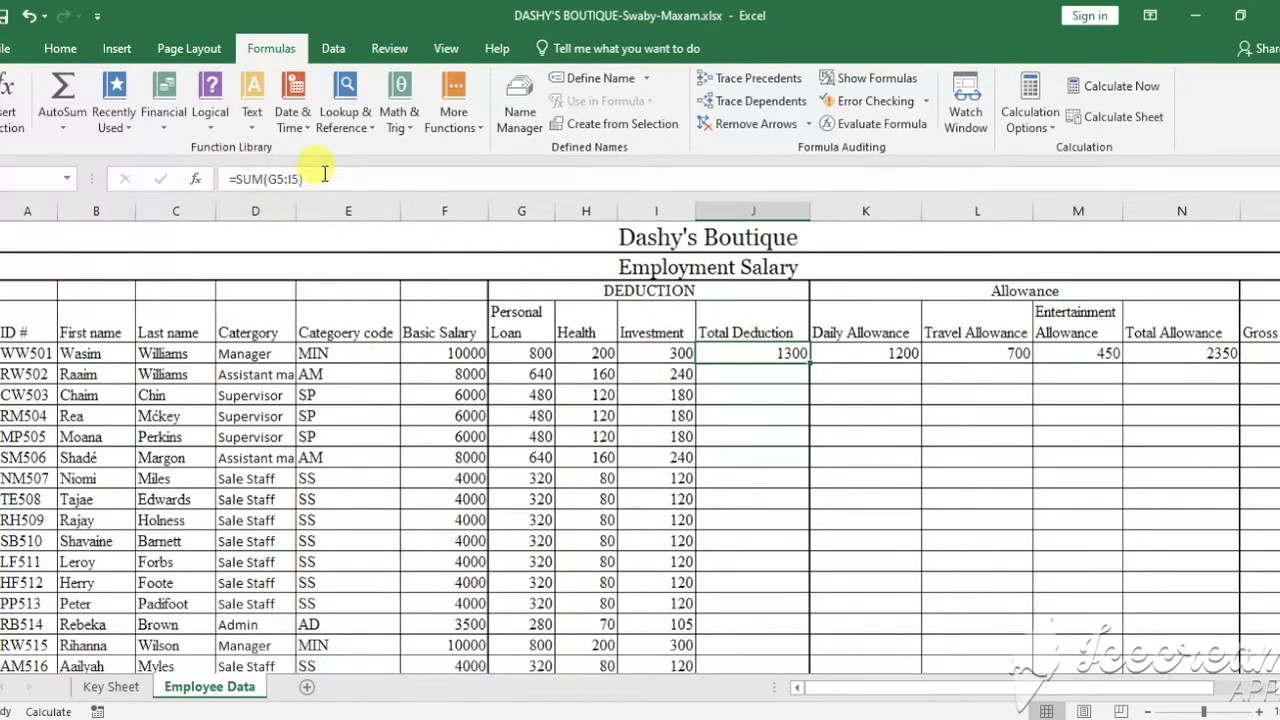
pyautogui.click(716, 373)
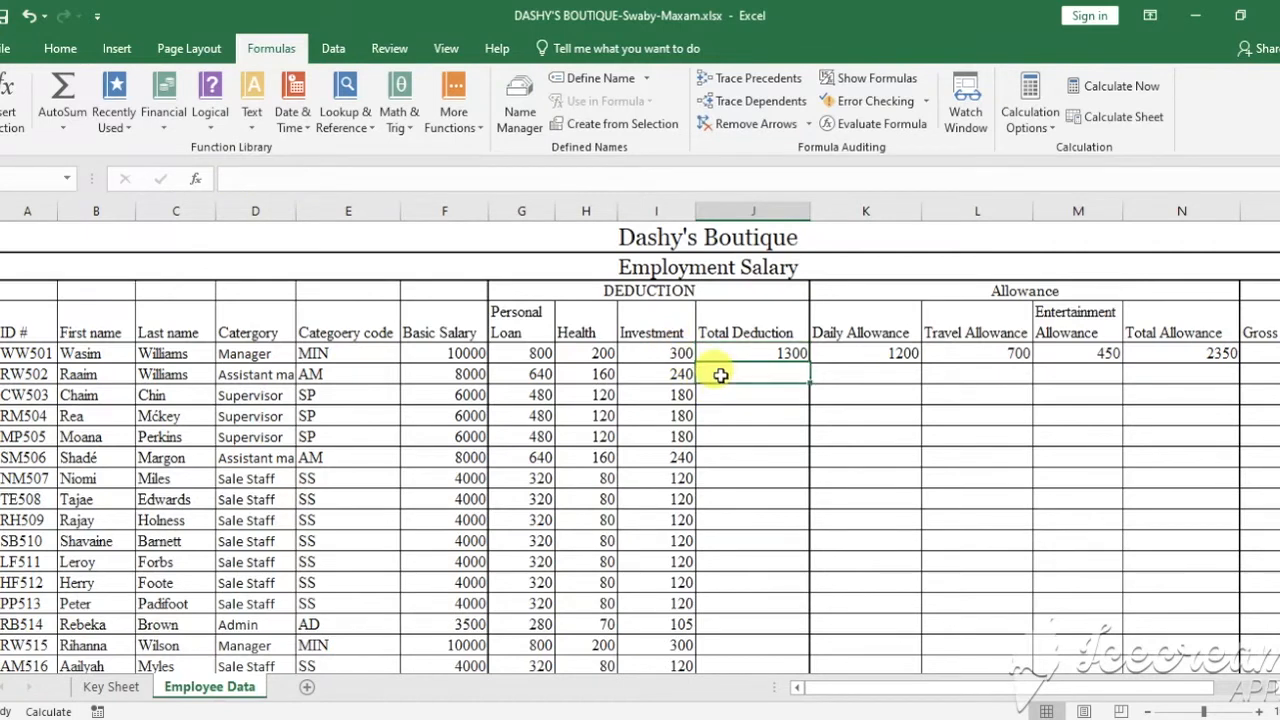
pyautogui.doubleClick(721, 374)
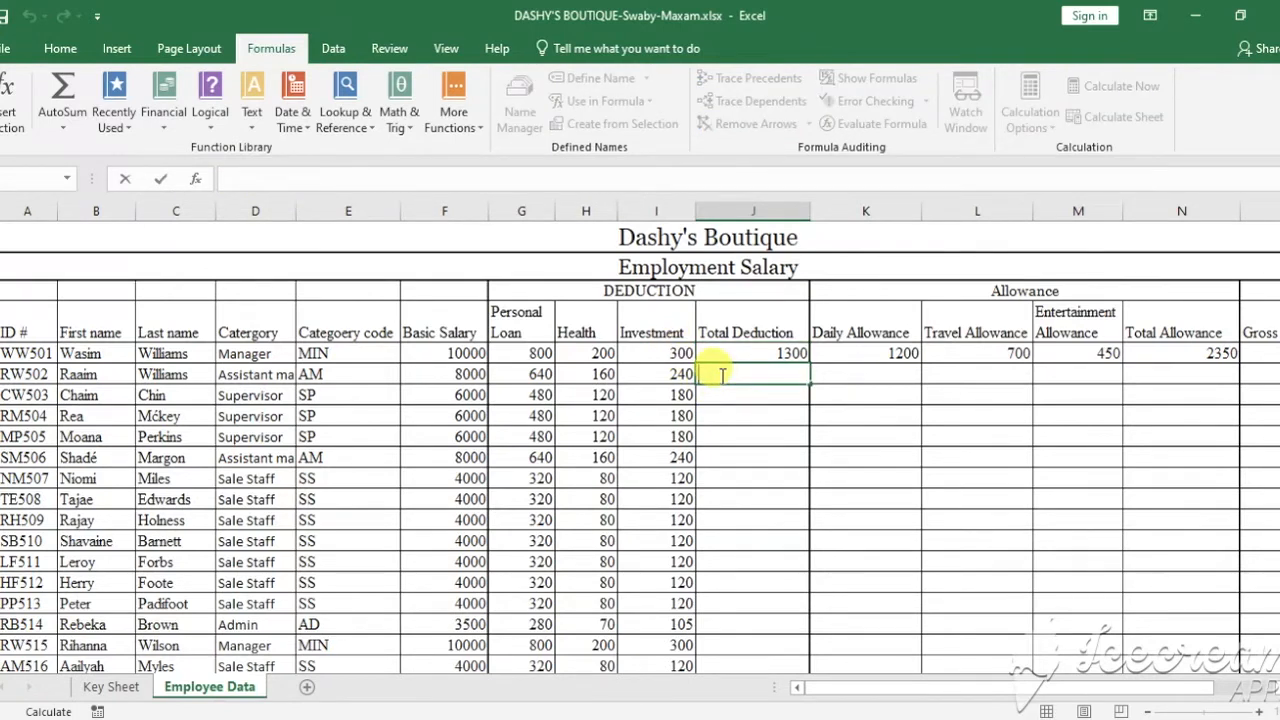
pyautogui.write('=s')
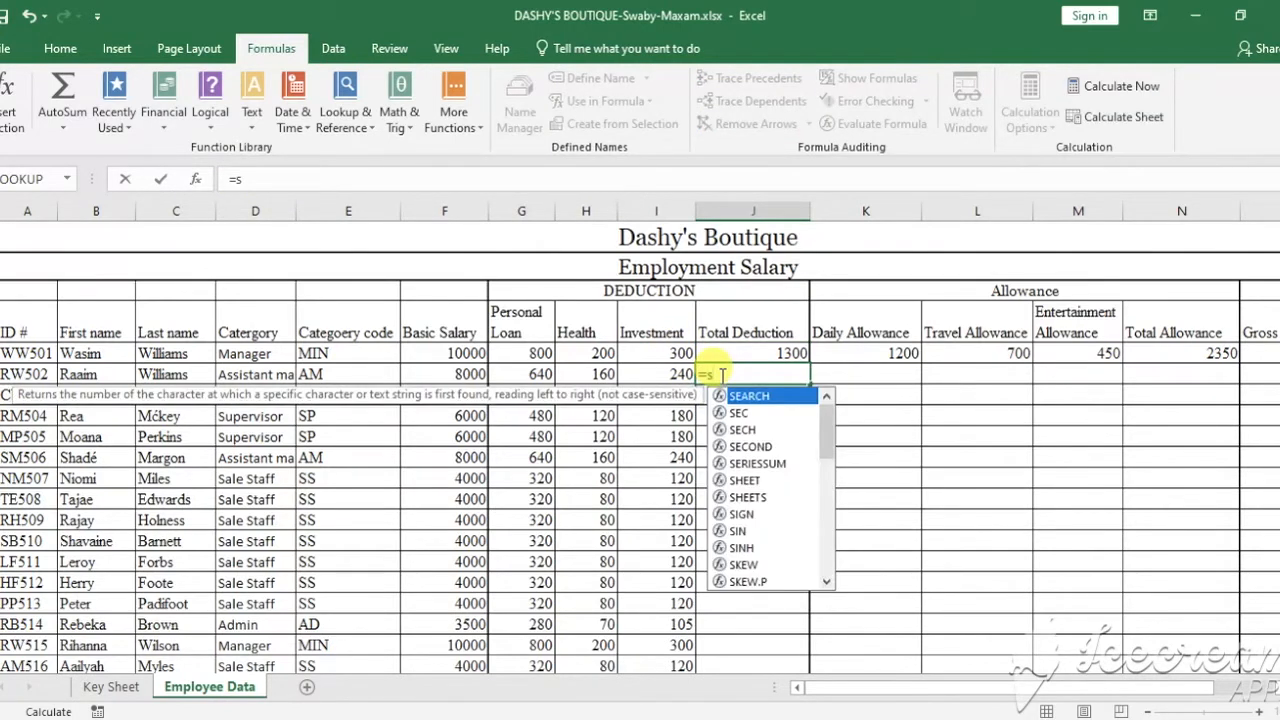
pyautogui.write('um(')
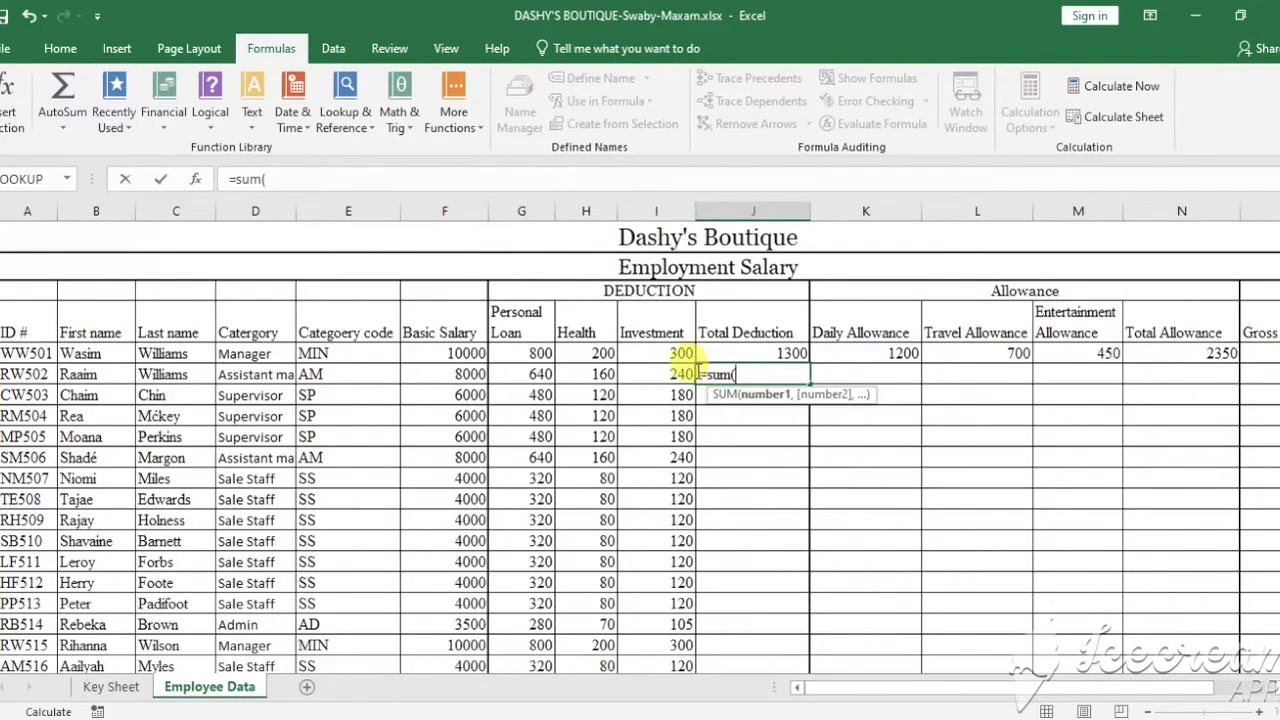
pyautogui.moveTo(529, 376); pyautogui.dragTo(662, 379)
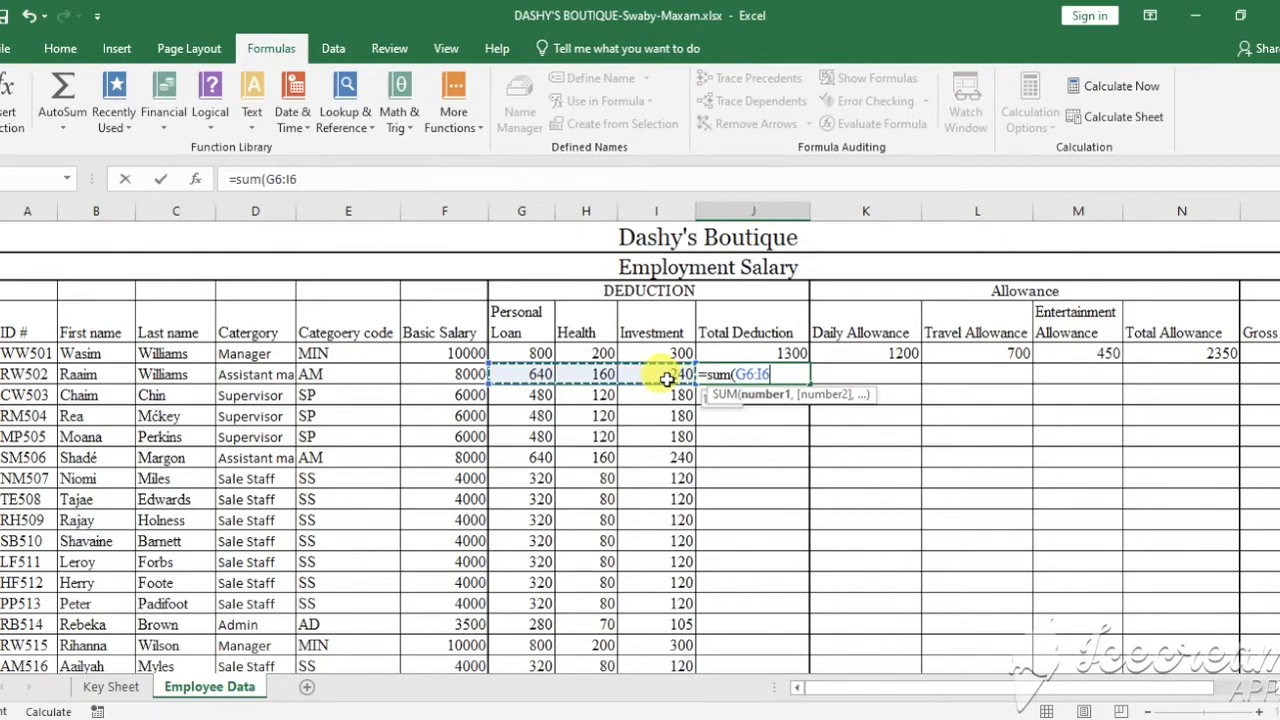
pyautogui.write(')')
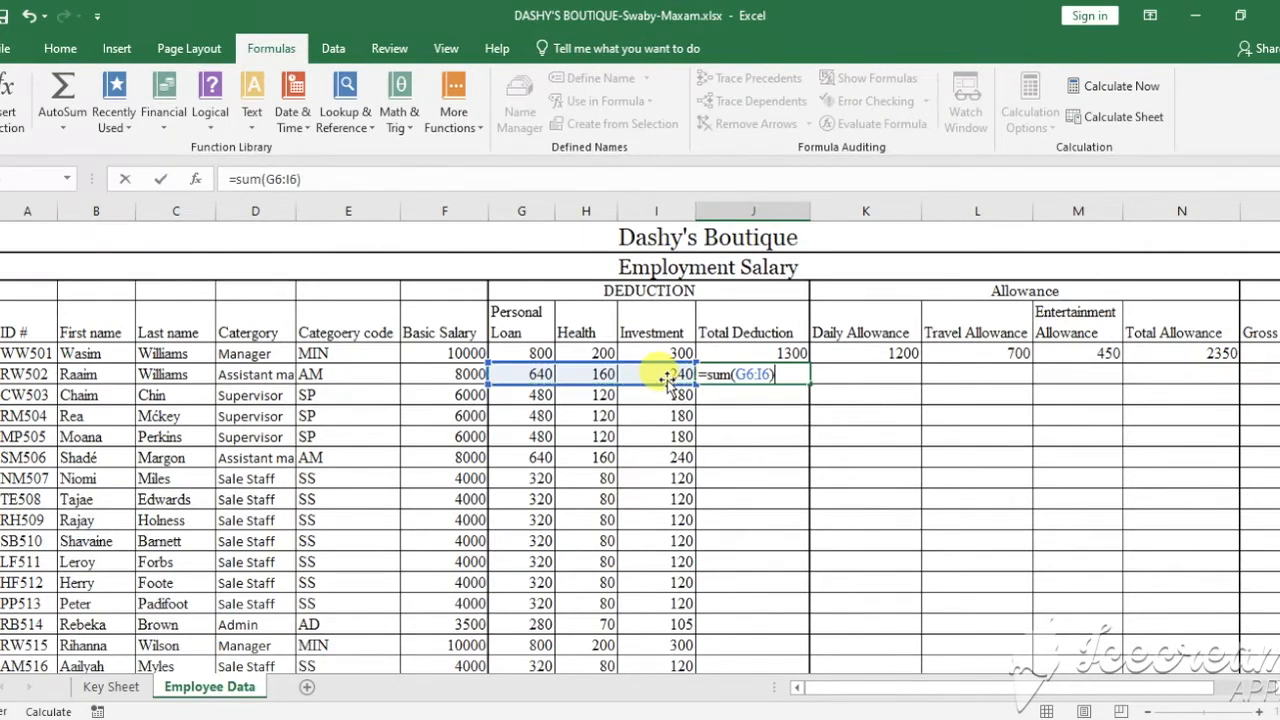
pyautogui.press('Return')
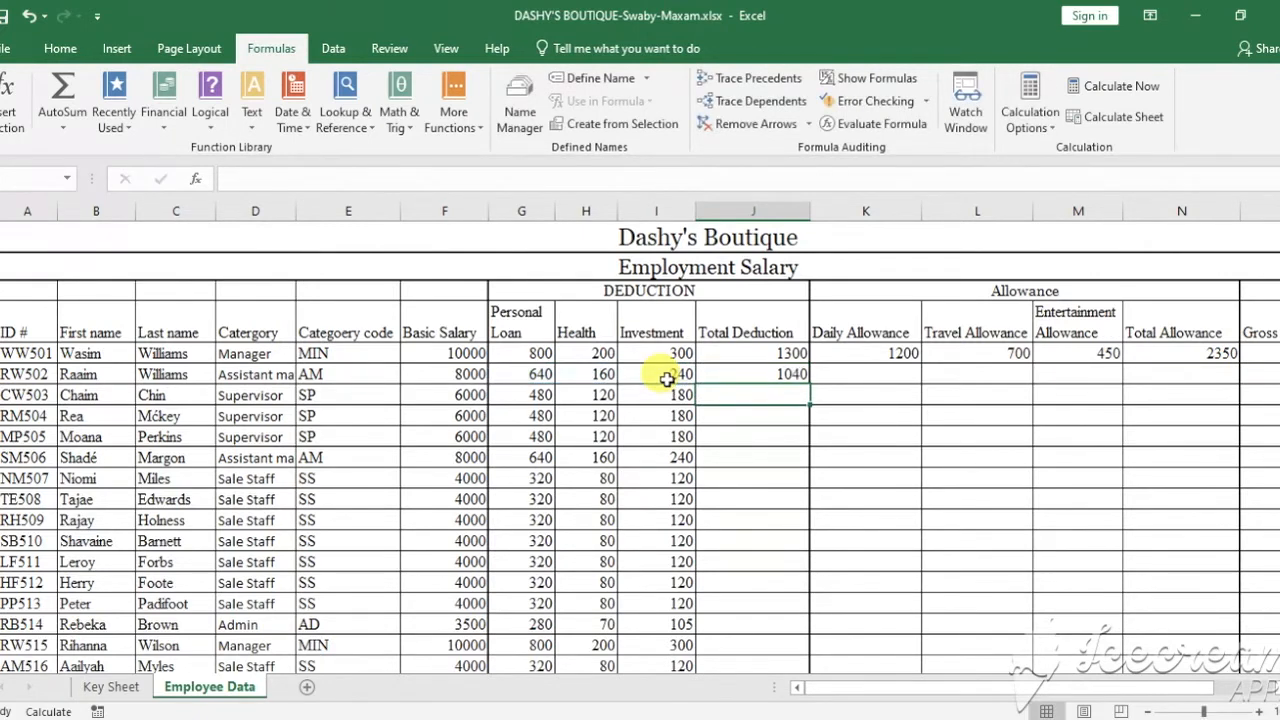
# Fill the Total Deduction formula from J6 down to the last employee row
pyautogui.click(775, 372)
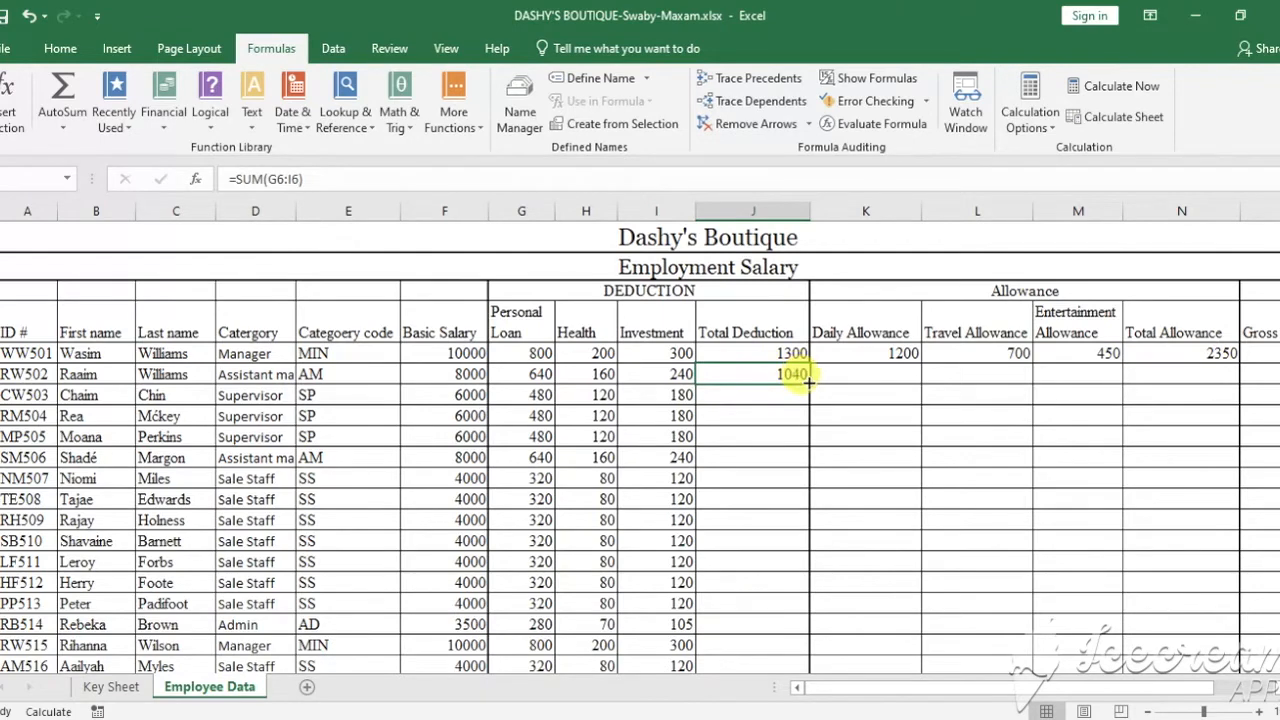
pyautogui.moveTo(809, 381); pyautogui.dragTo(768, 635)
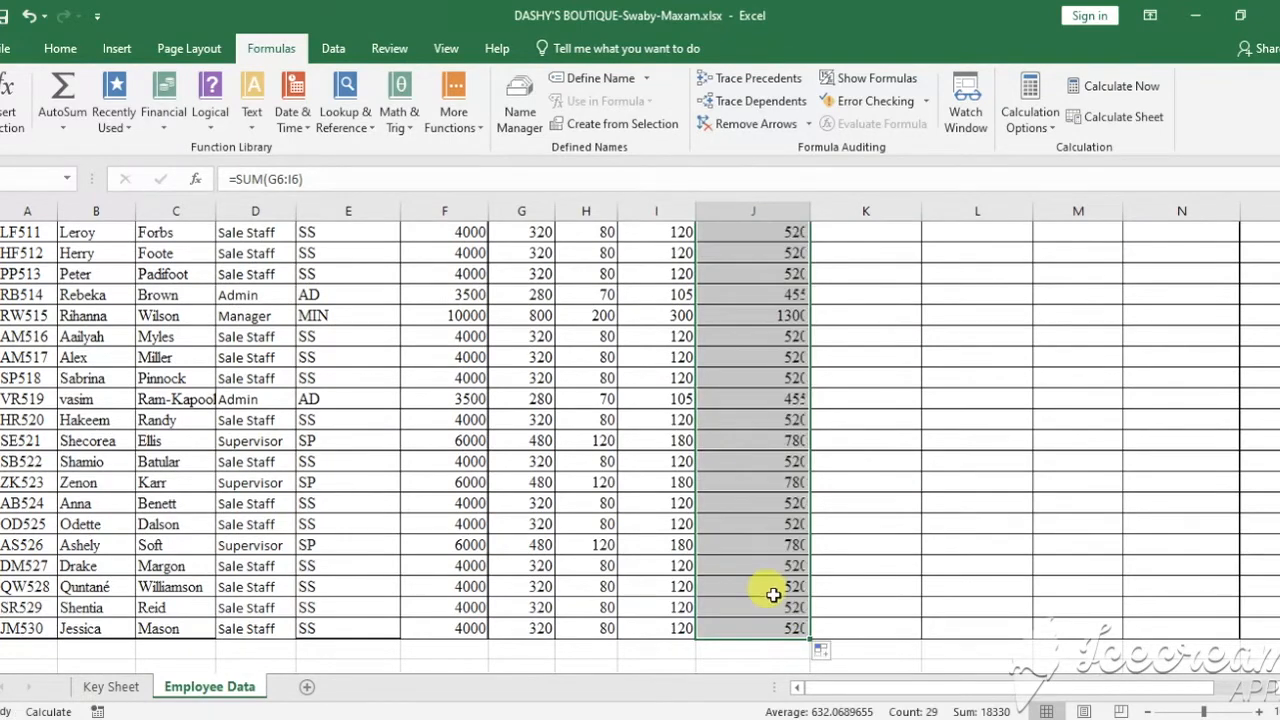
pyautogui.click(791, 460)
pyautogui.scroll(4, 791, 455)
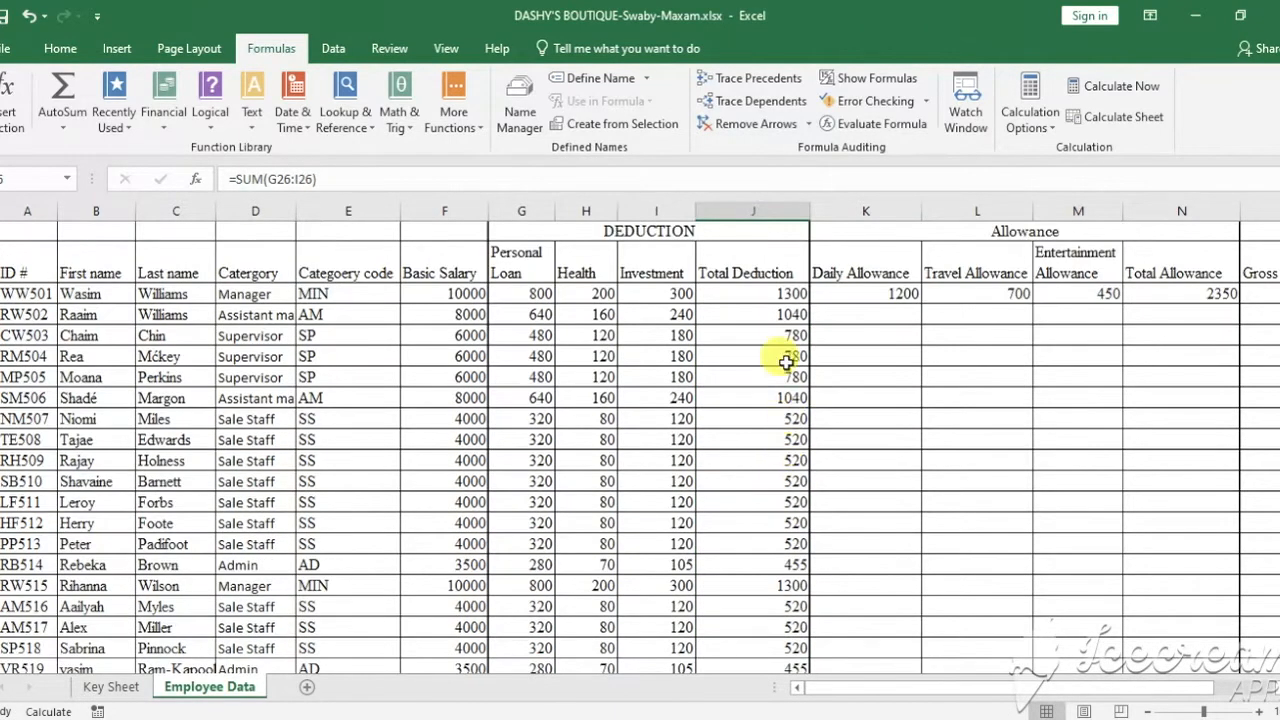
pyautogui.scroll(1, 760, 270)
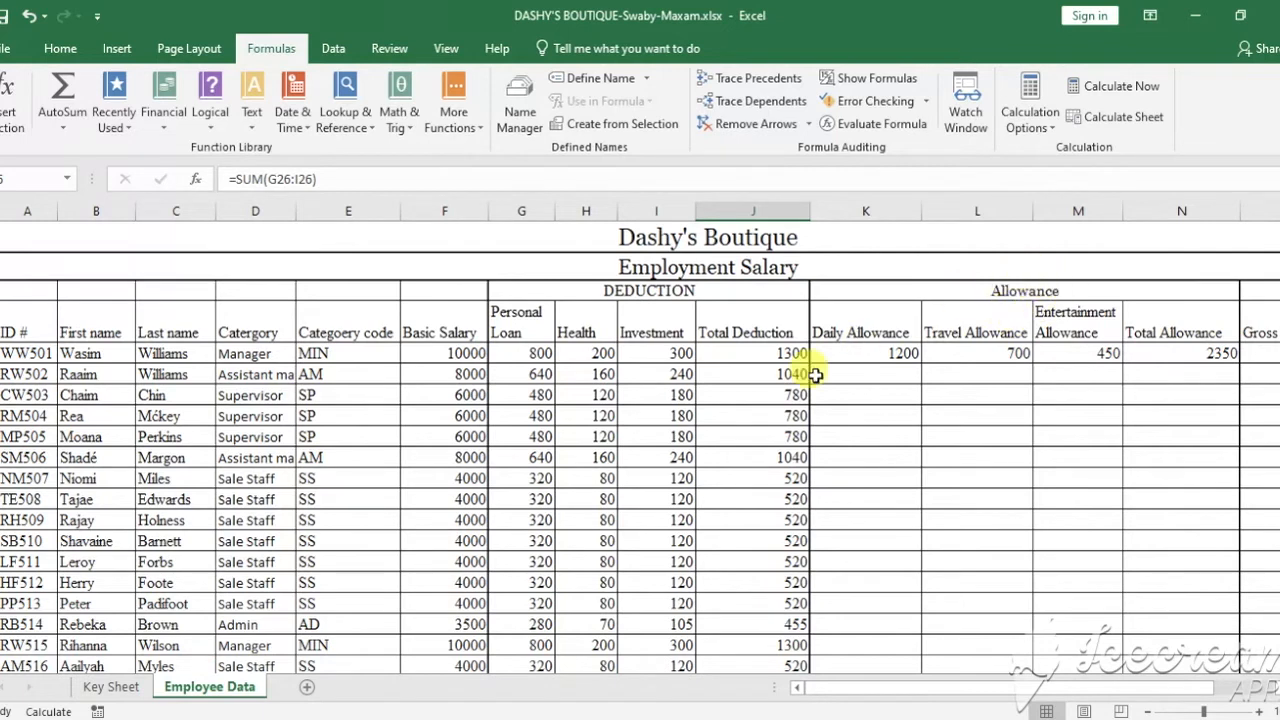
# Using K5's formula as the model, enter =F6*'Key Sheet'!$C$11 in K6 for the second employee's Daily Allowance
pyautogui.click(856, 353)
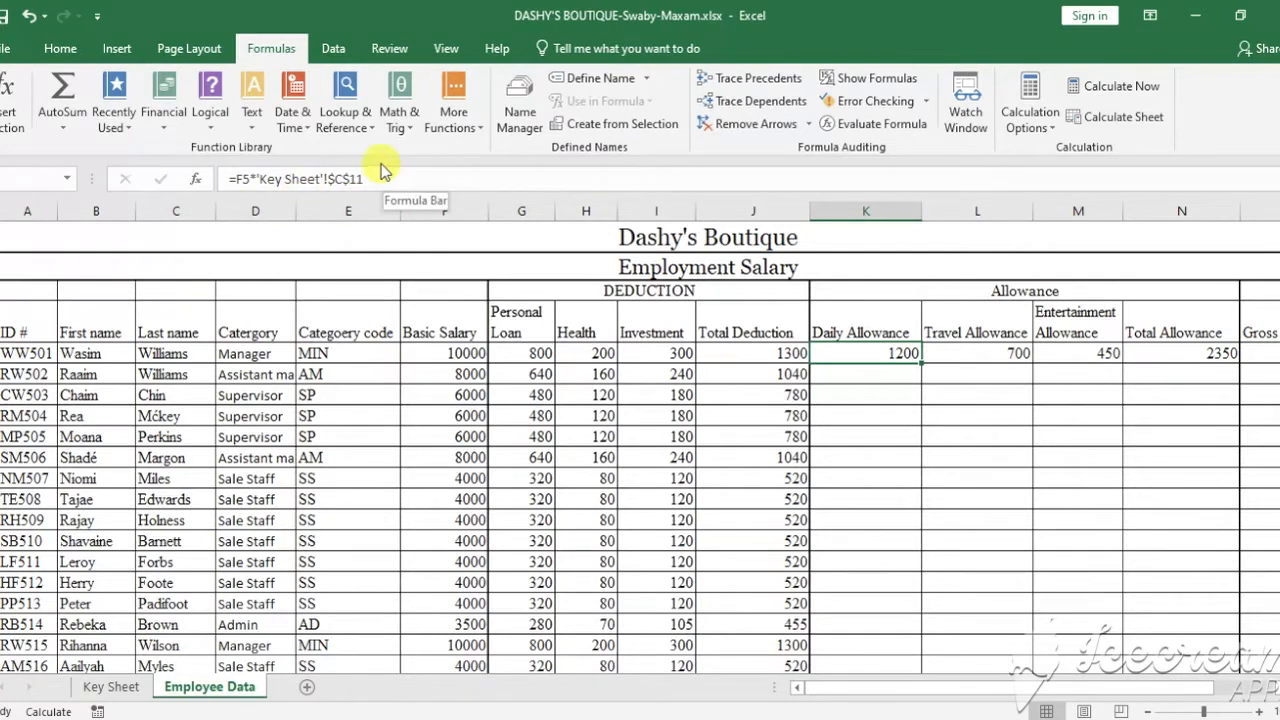
pyautogui.click(842, 372)
pyautogui.write('=f')
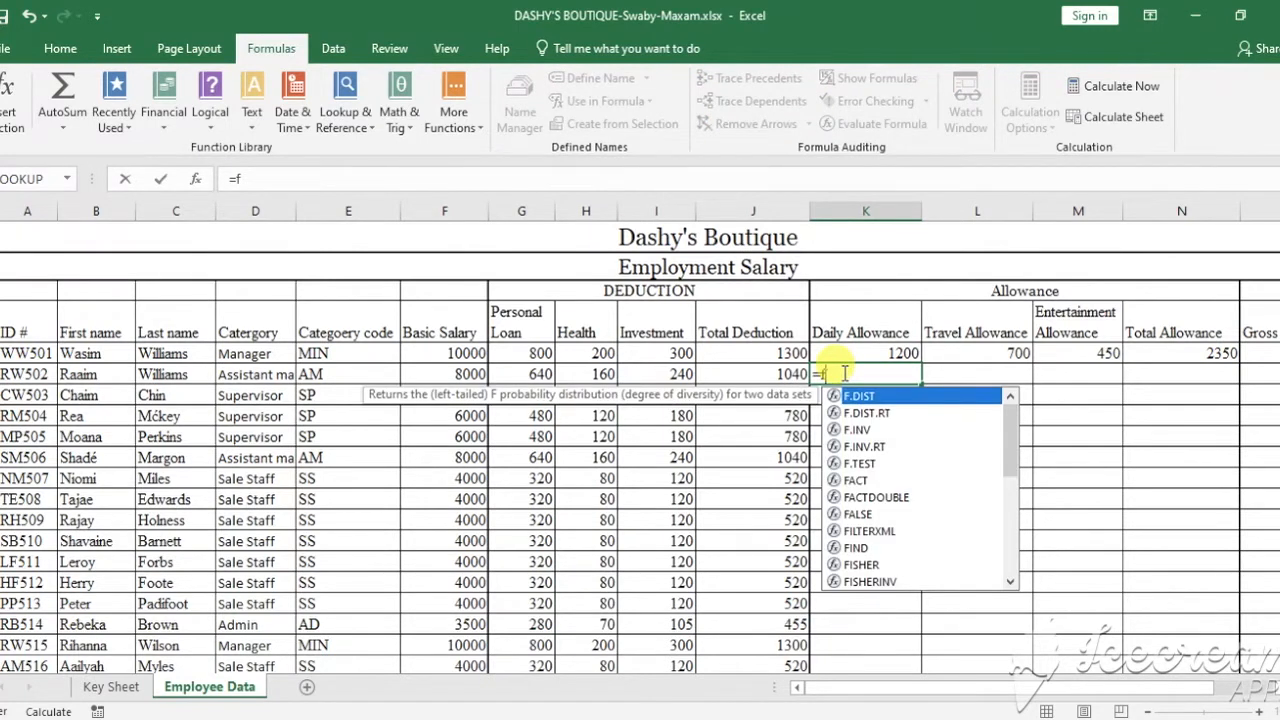
pyautogui.write('6*')
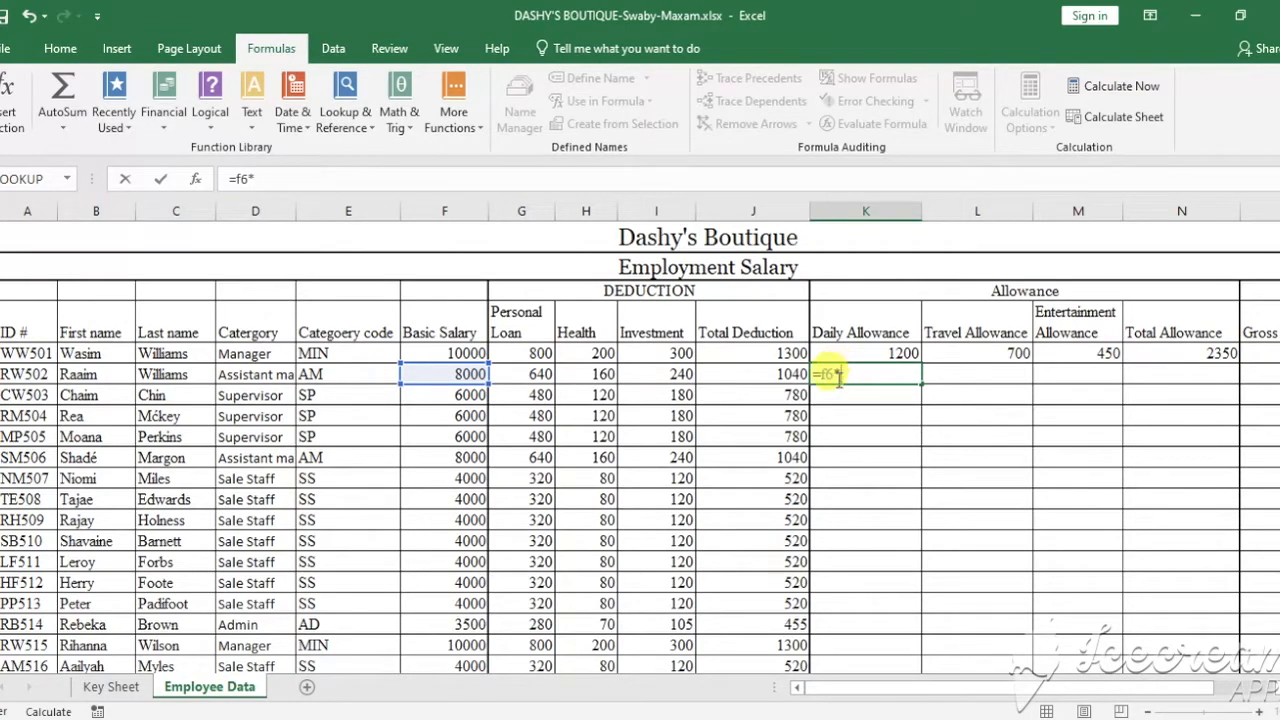
pyautogui.click(112, 686)
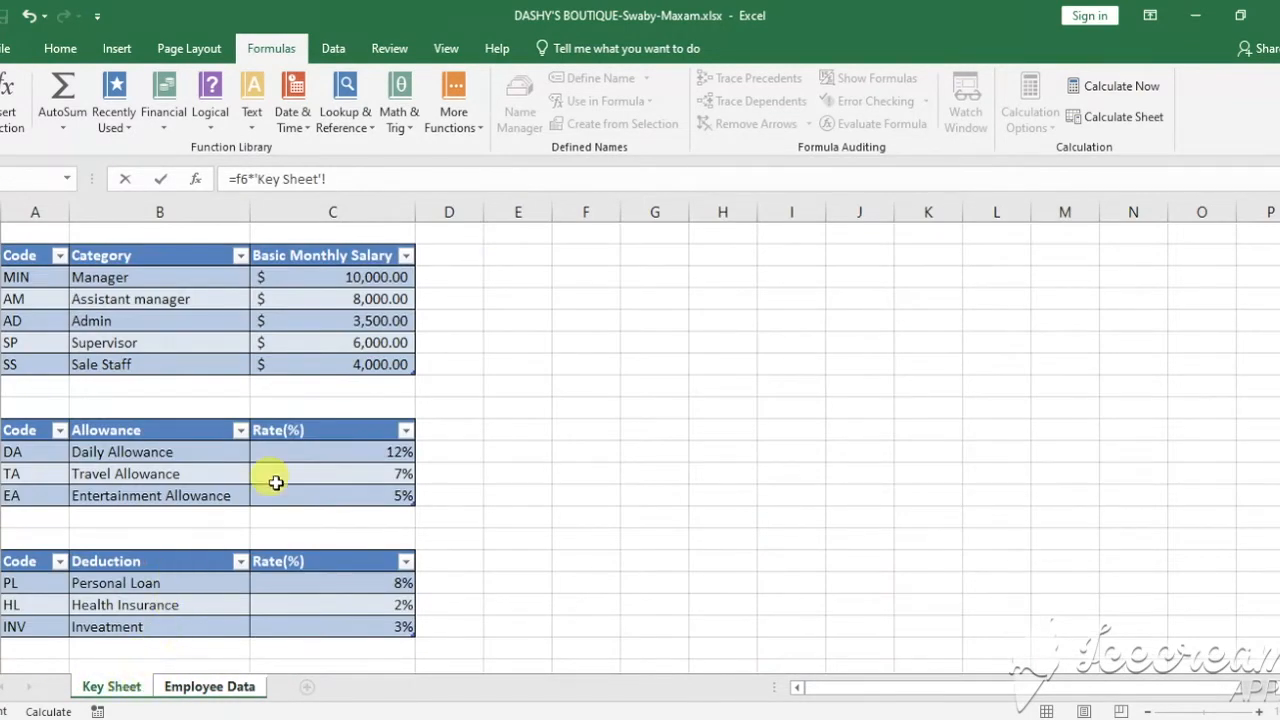
pyautogui.click(346, 450)
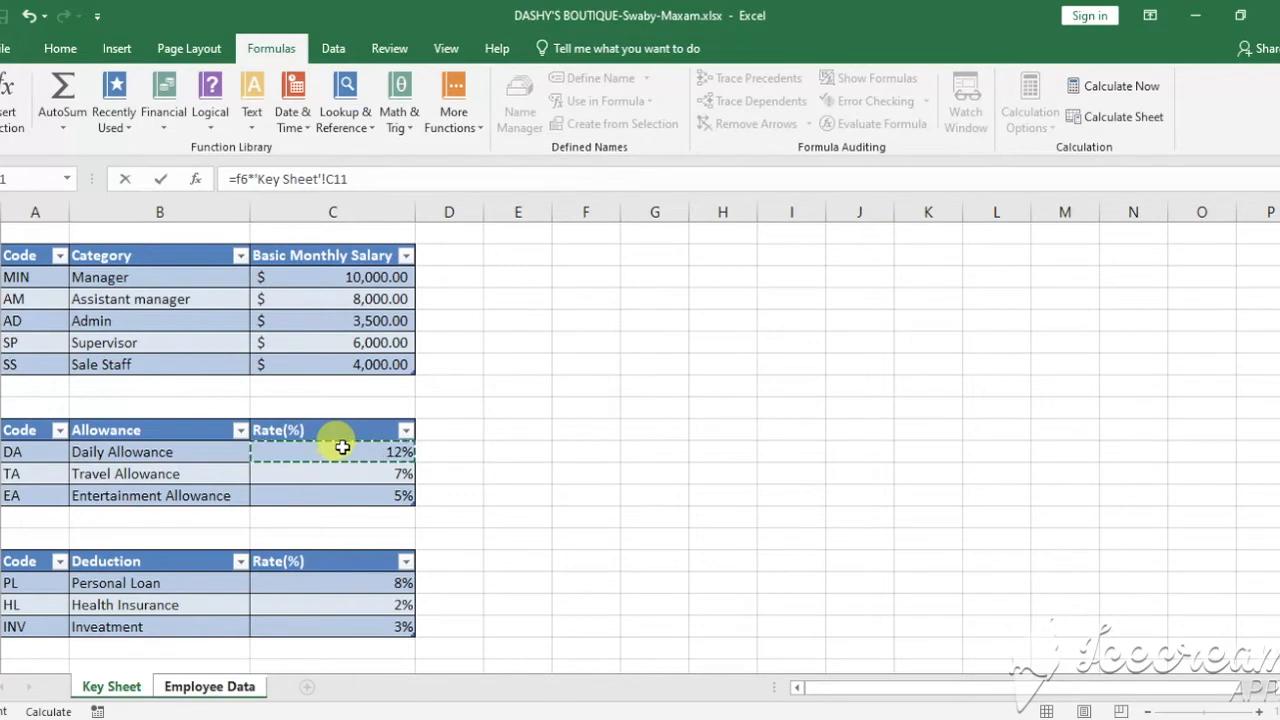
pyautogui.press('F4')
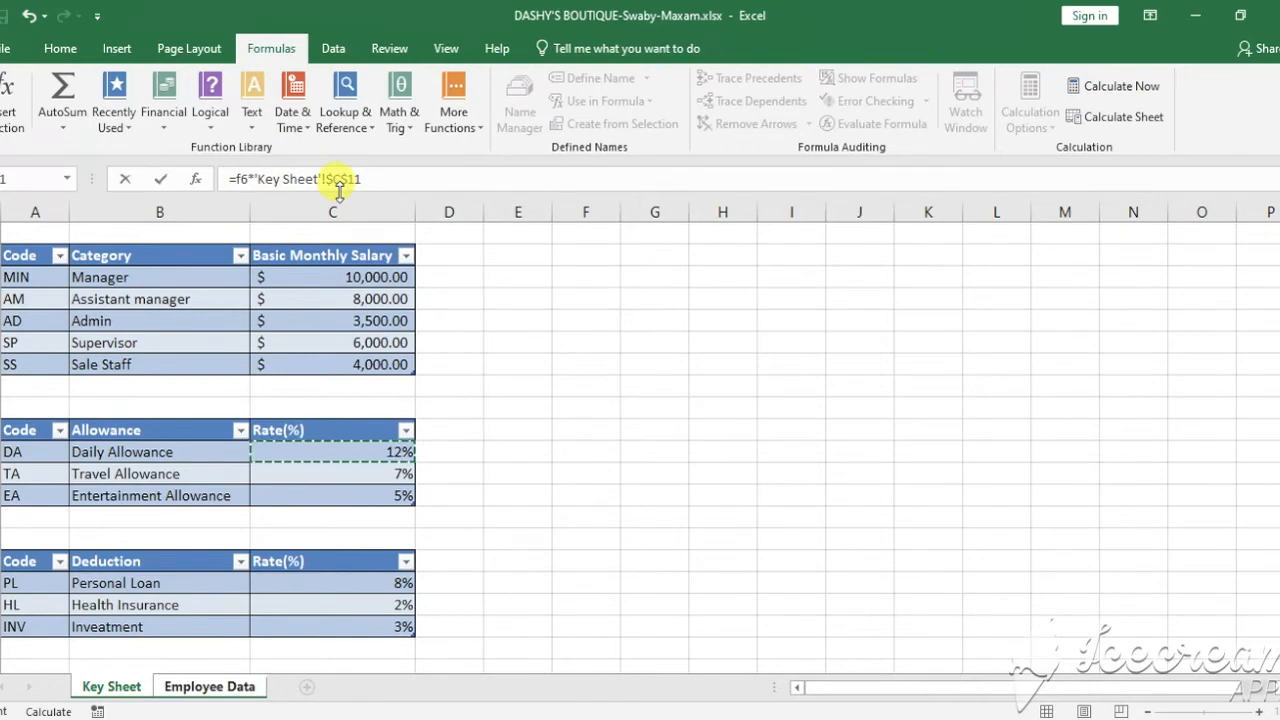
pyautogui.press('Return')
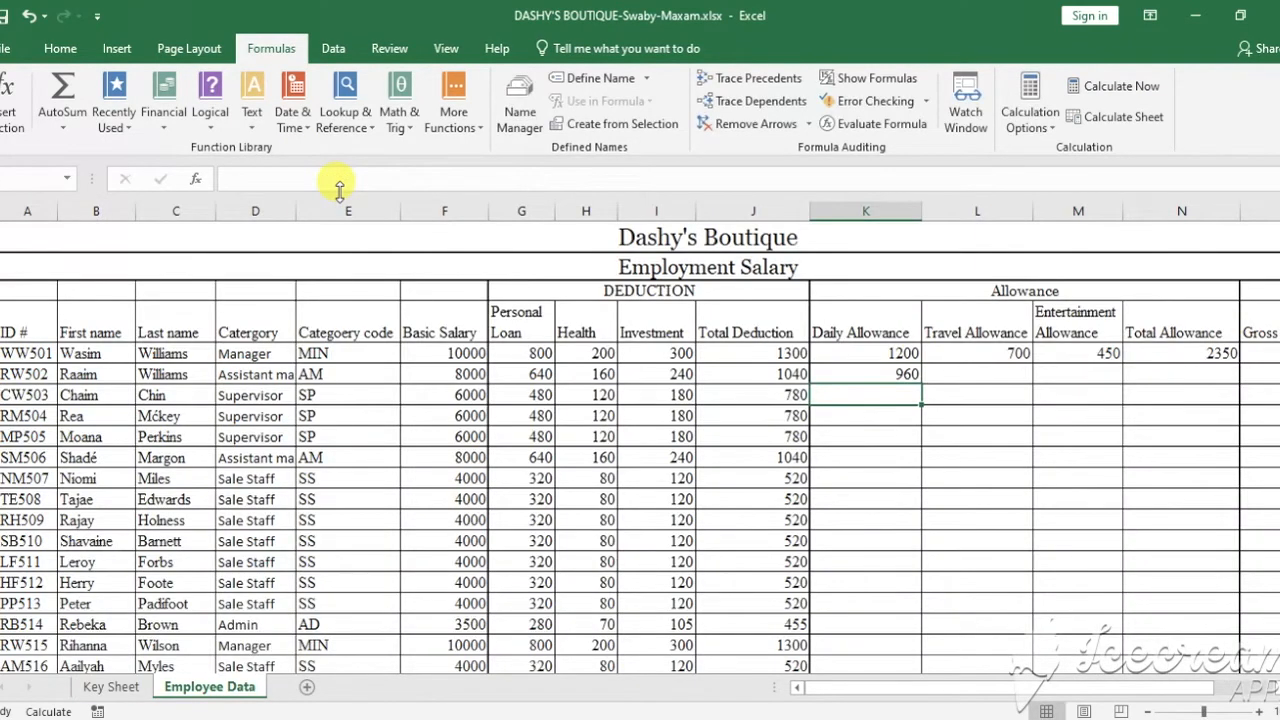
# Fill the Daily Allowance formula from K6 down to the last employee row
pyautogui.click(866, 373)
pyautogui.moveTo(921, 384); pyautogui.dragTo(928, 642)
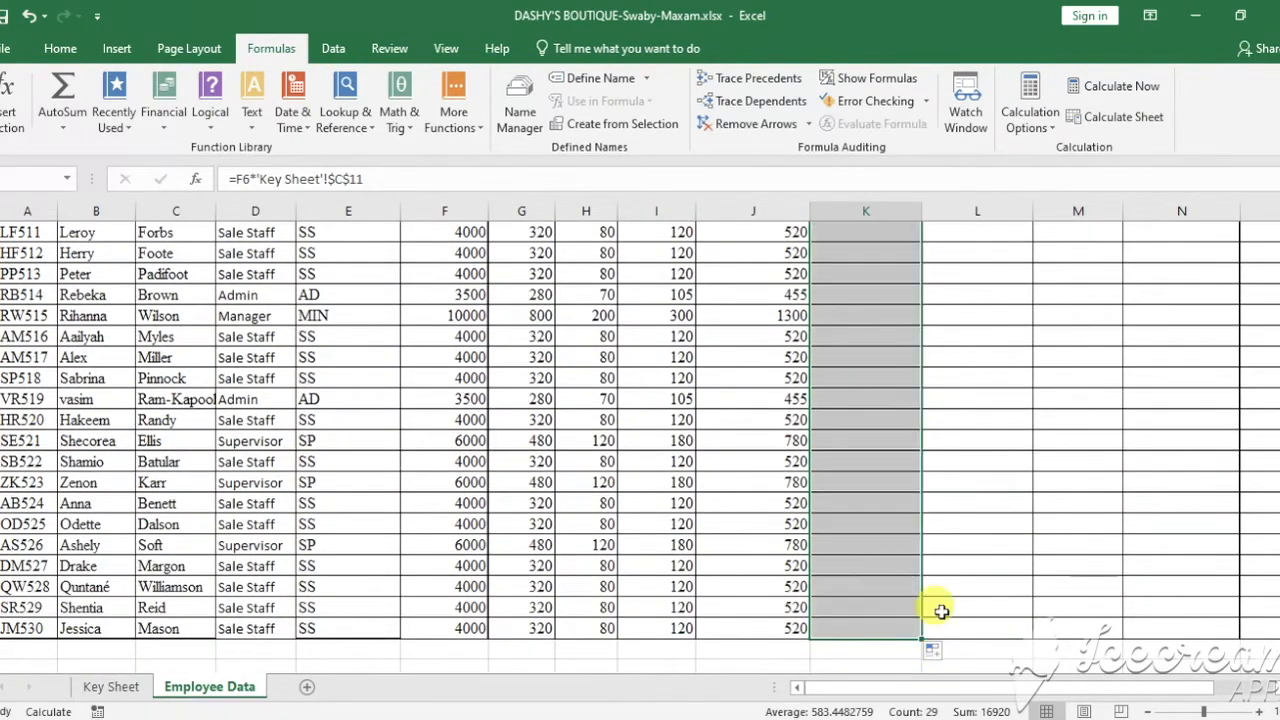
pyautogui.scroll(5, 993, 466)
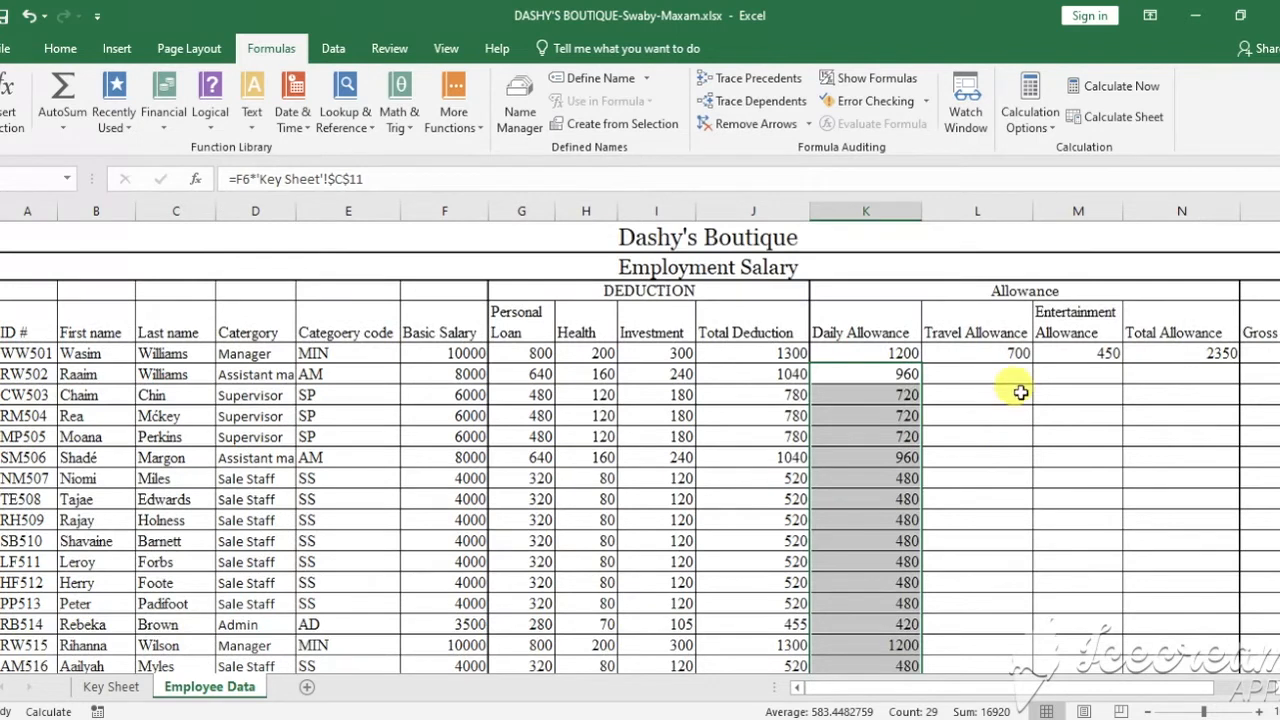
# Switch to the PROPOSED_SBA document in Word and read the note on which employees receive the Travel and Entertainment Allowances
pyautogui.click(950, 352)
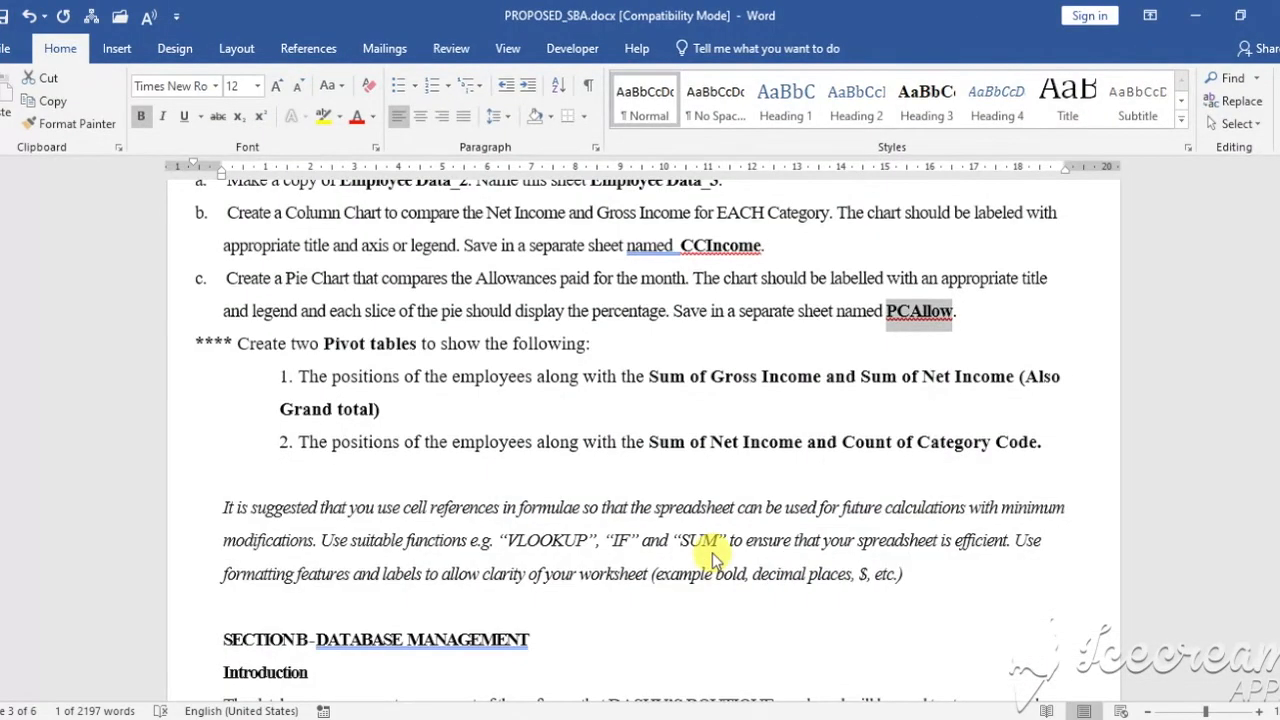
pyautogui.scroll(4, 713, 553)
pyautogui.scroll(3, 713, 553)
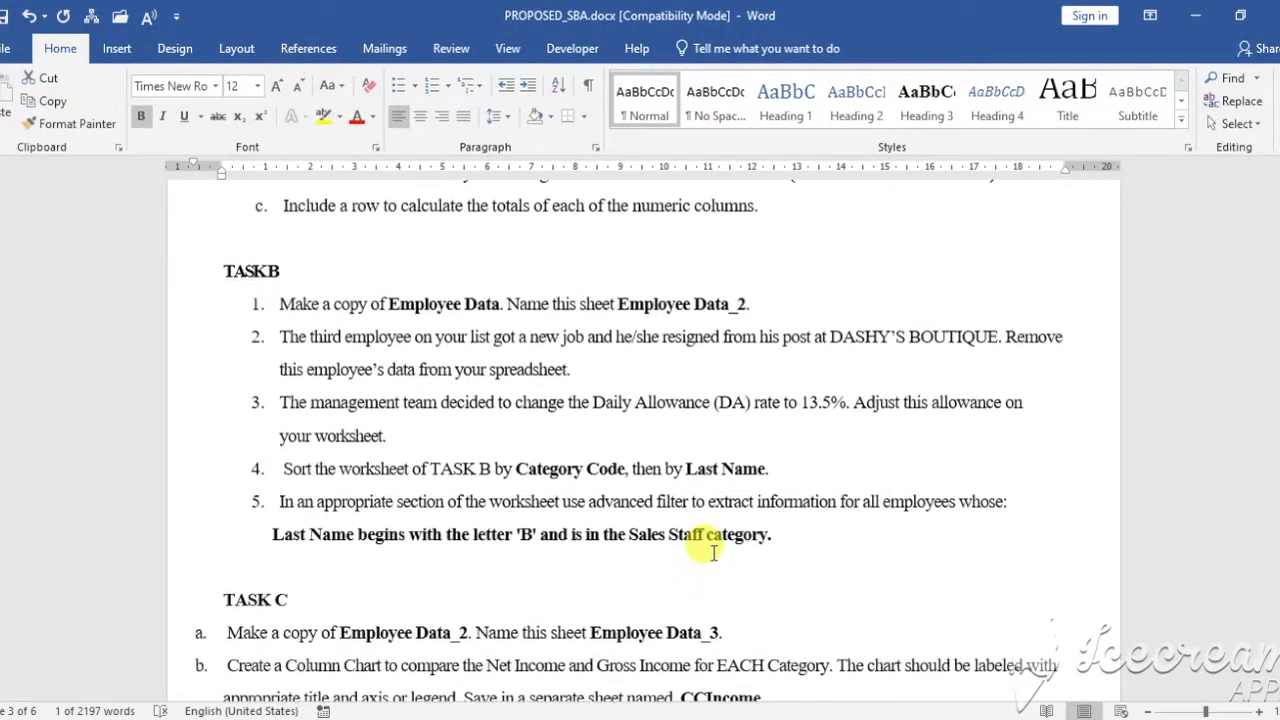
pyautogui.scroll(6, 713, 553)
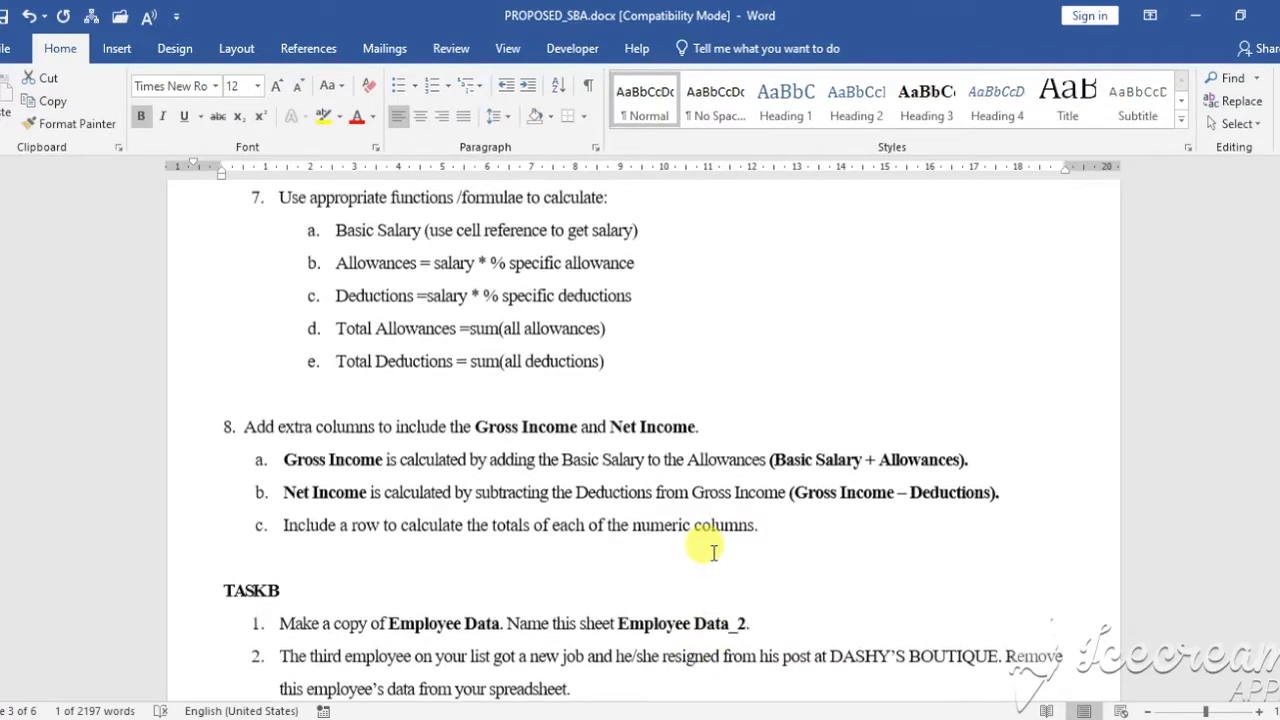
pyautogui.scroll(1, 713, 553)
pyautogui.scroll(-4, 713, 553)
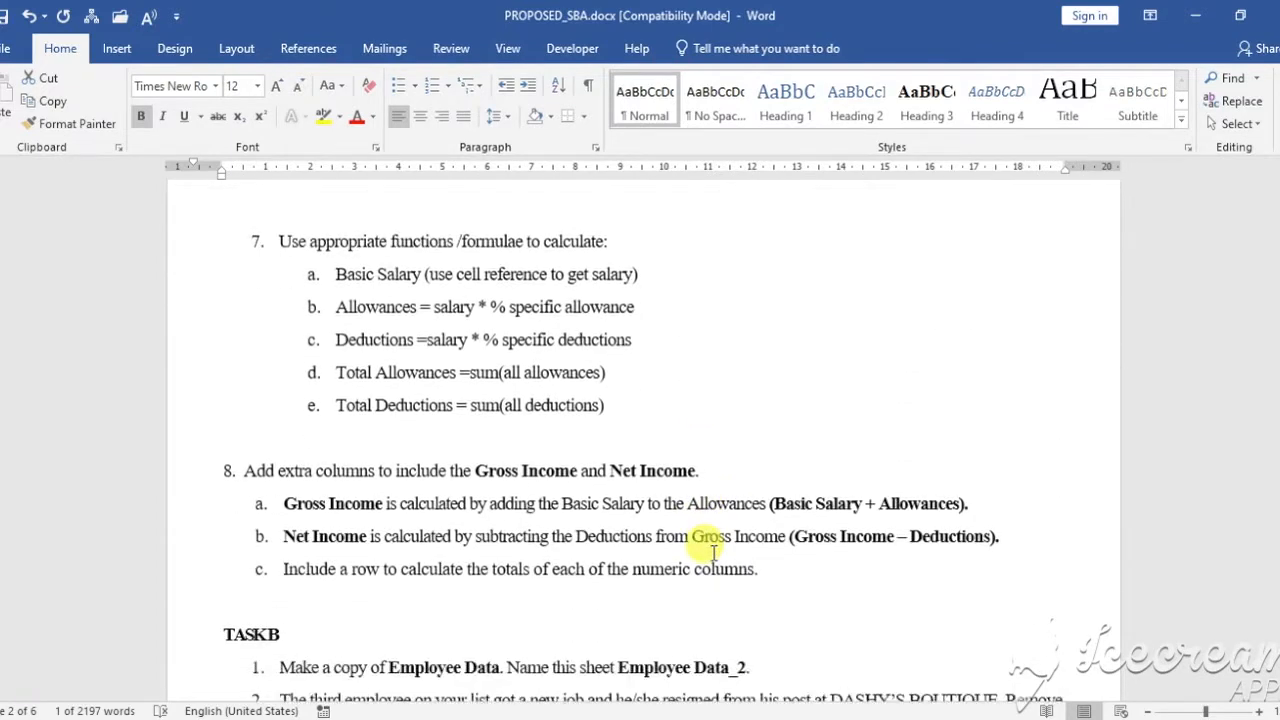
pyautogui.scroll(-1, 713, 553)
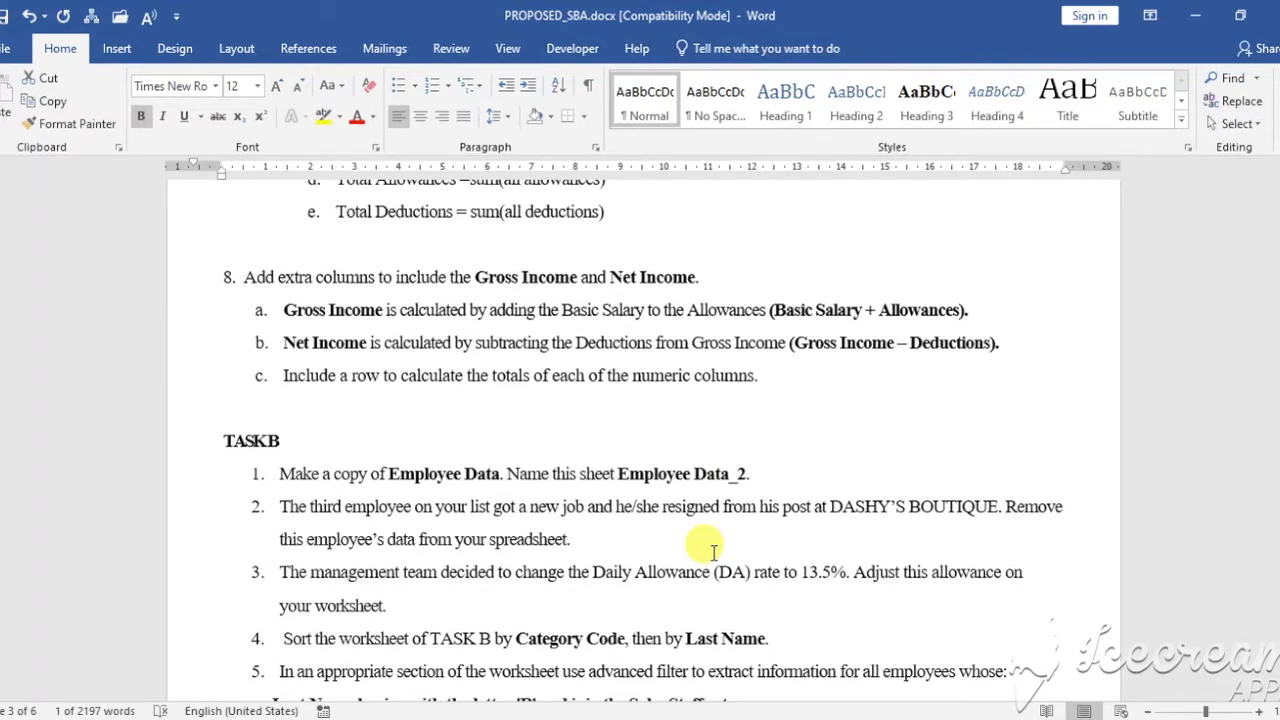
pyautogui.scroll(13, 713, 553)
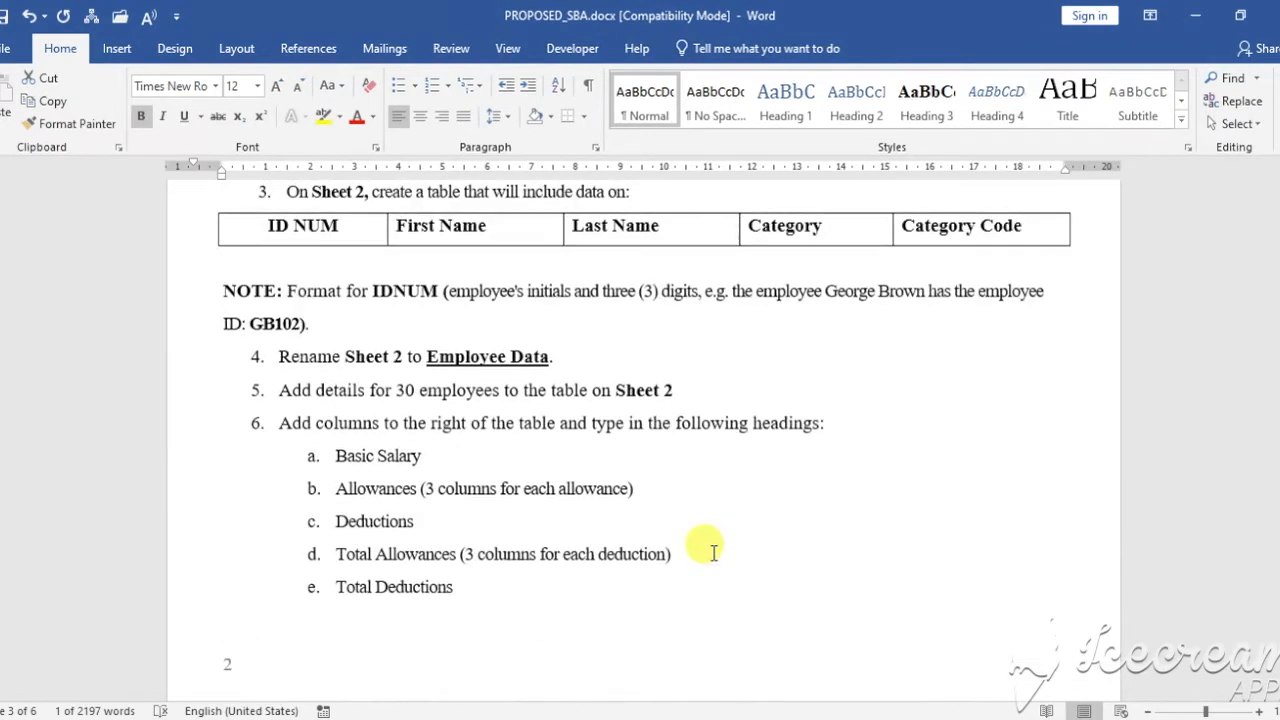
pyautogui.scroll(1, 713, 553)
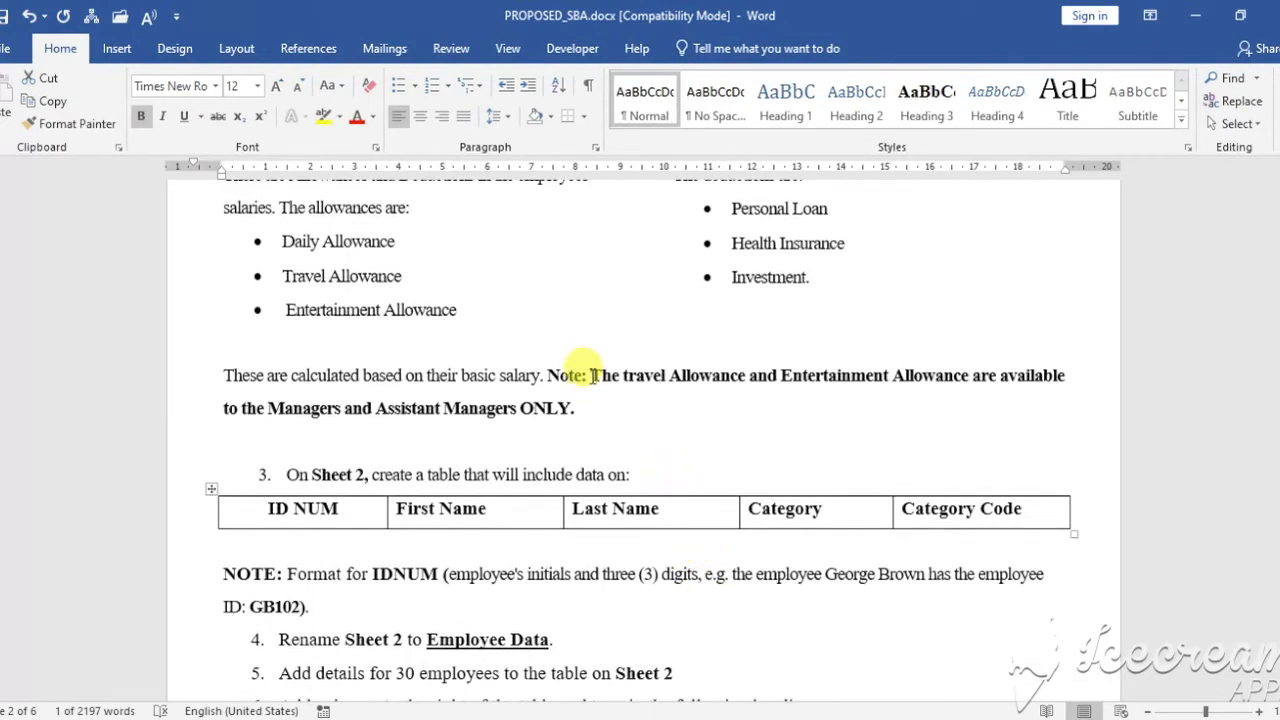
pyautogui.moveTo(588, 396); pyautogui.dragTo(556, 416)
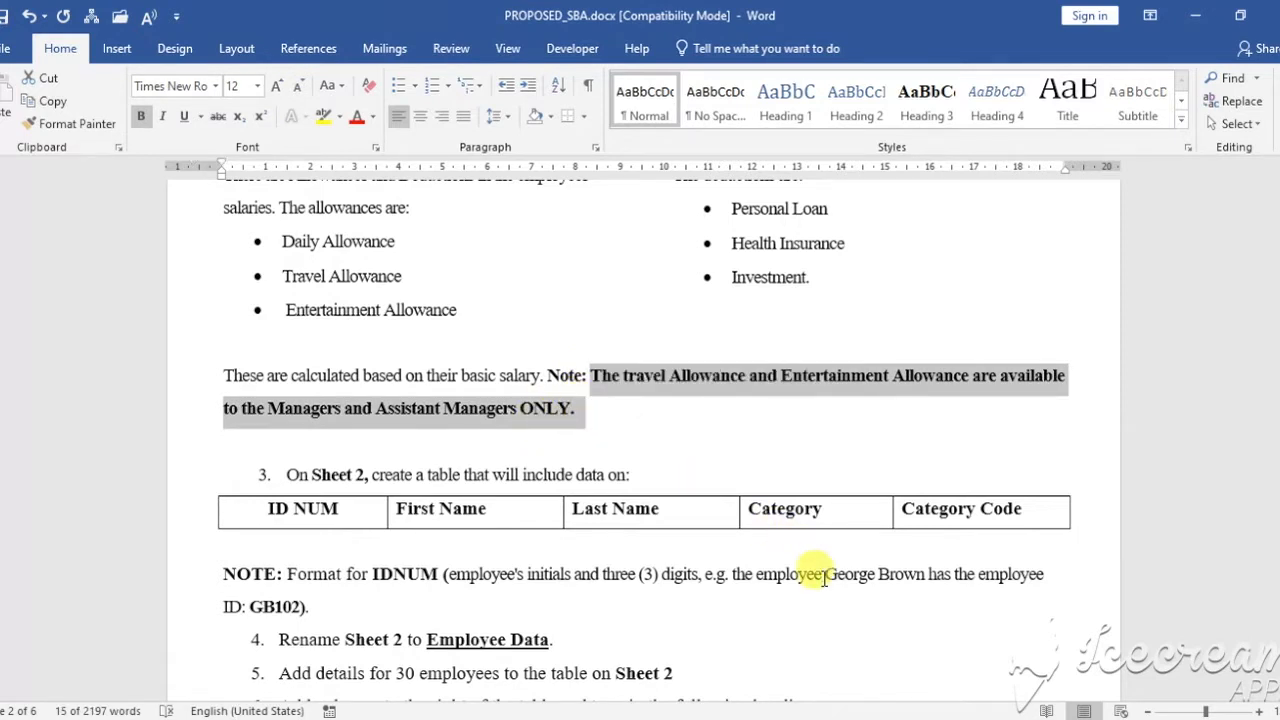
pyautogui.click(722, 436)
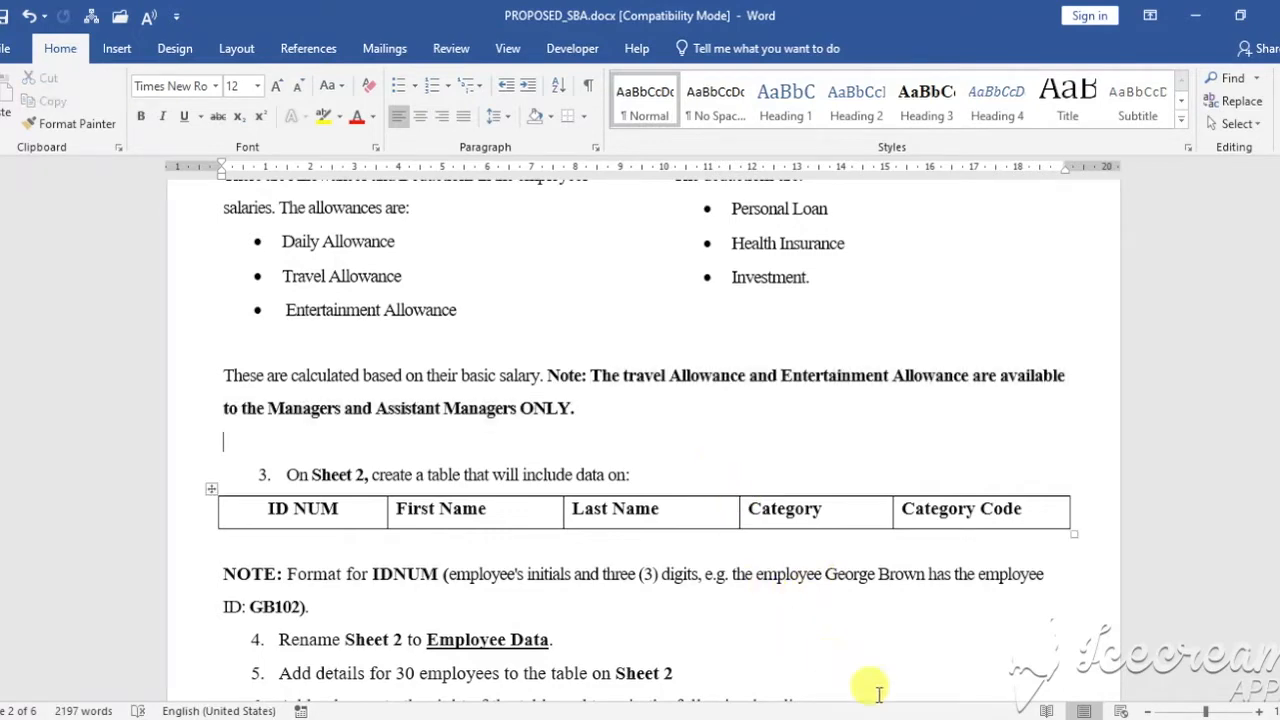
# Switch back to the Dashy's Boutique workbook in Excel and examine the first employee's Travel Allowance formula in L5
pyautogui.moveTo(915, 697)
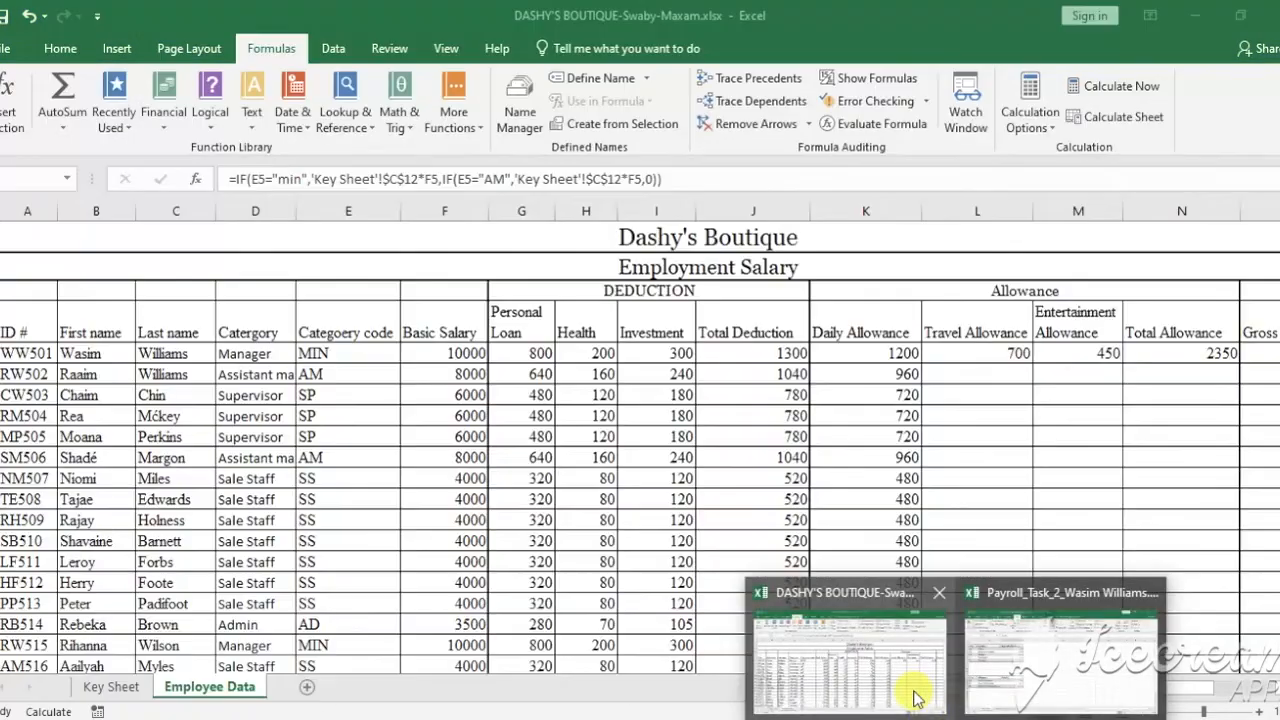
pyautogui.click(915, 697)
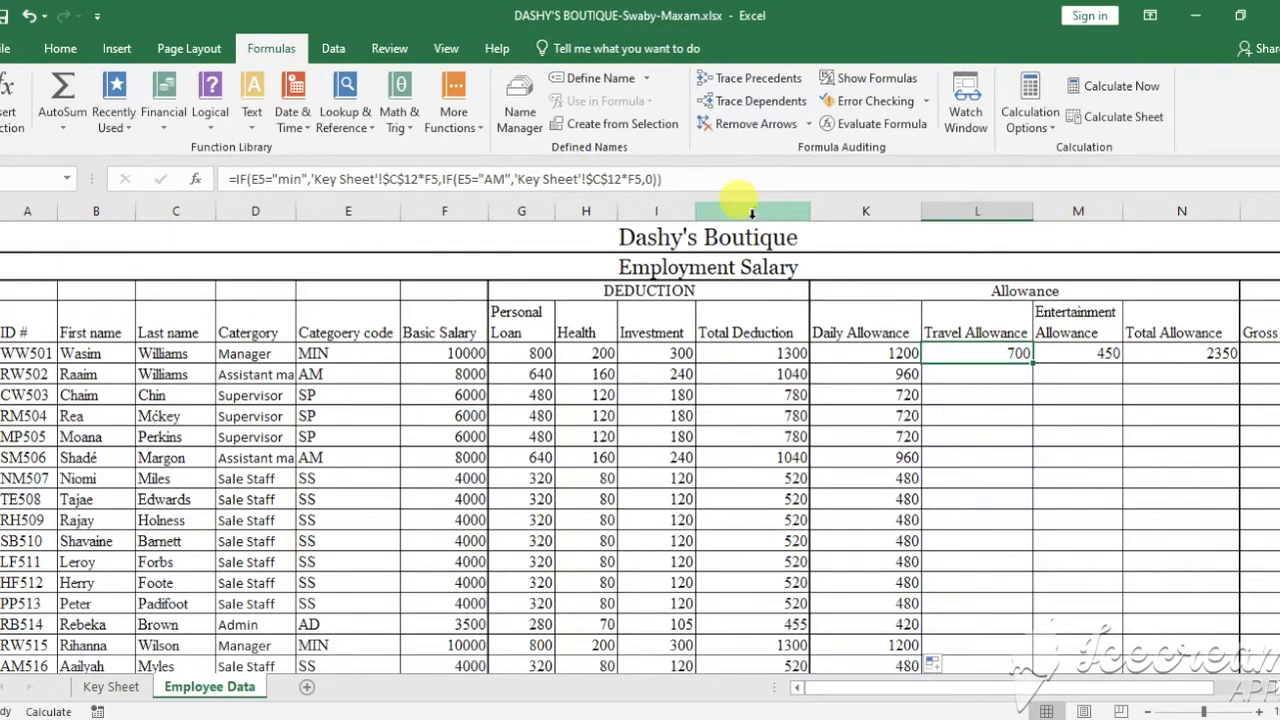
pyautogui.click(966, 375)
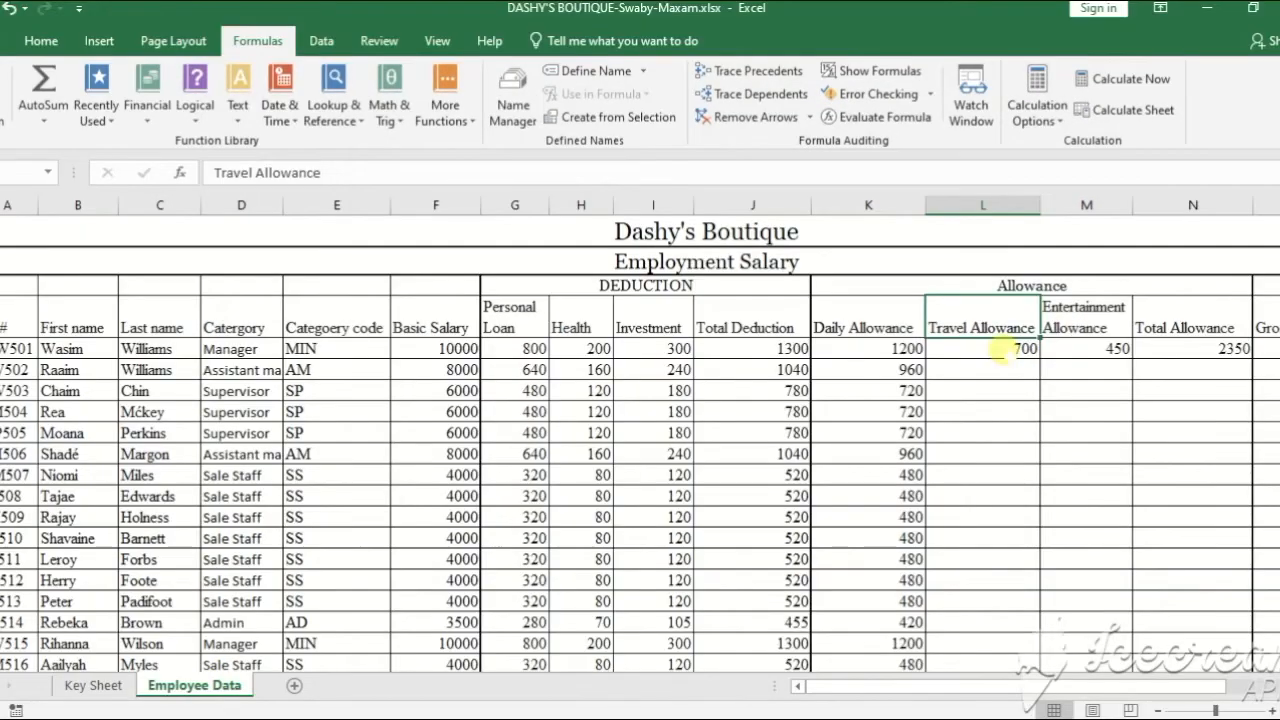
pyautogui.click(1014, 349)
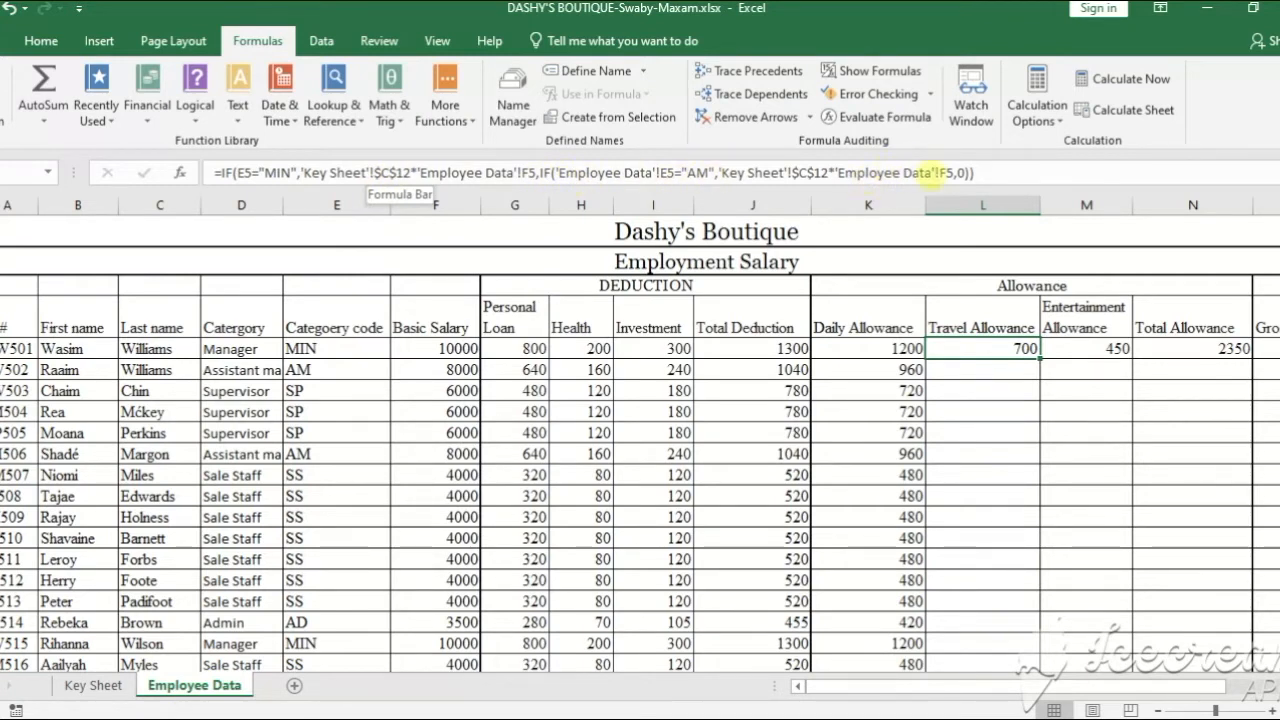
# Start an IF function in L6 for the second employee's Travel Allowance, with the condition E6="MIN" followed by a comma
pyautogui.click(1000, 366)
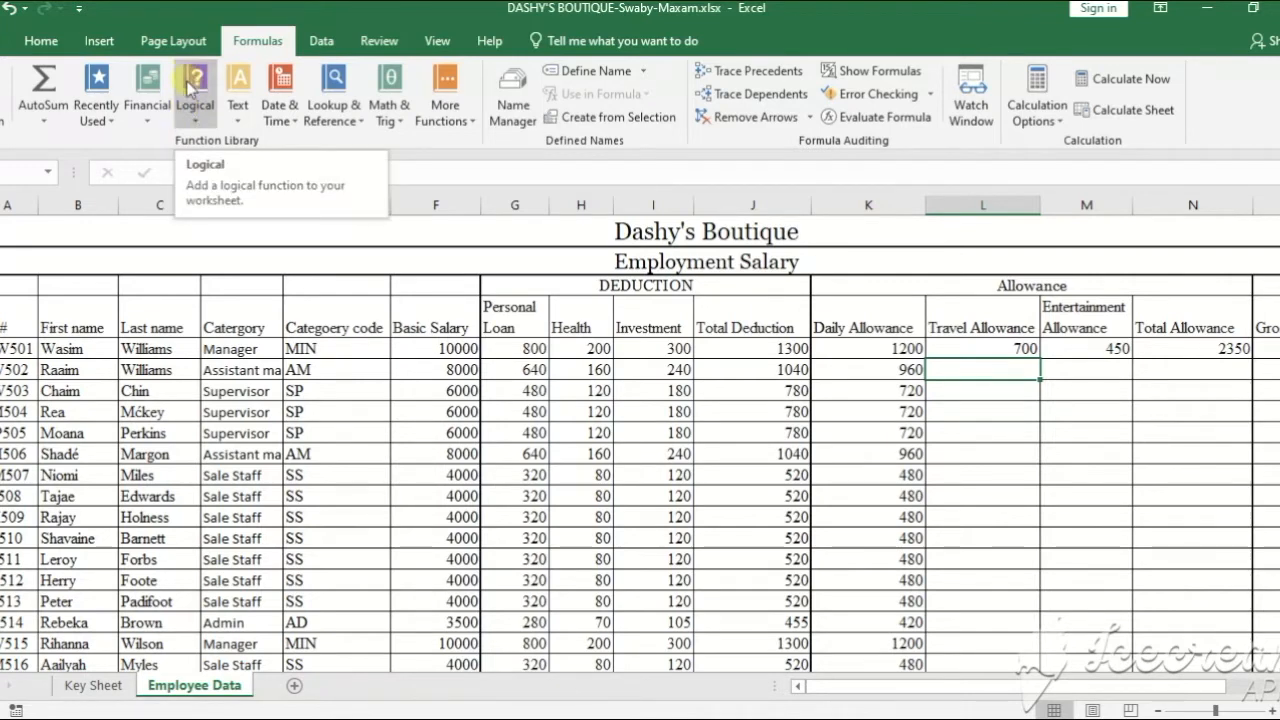
pyautogui.click(203, 131)
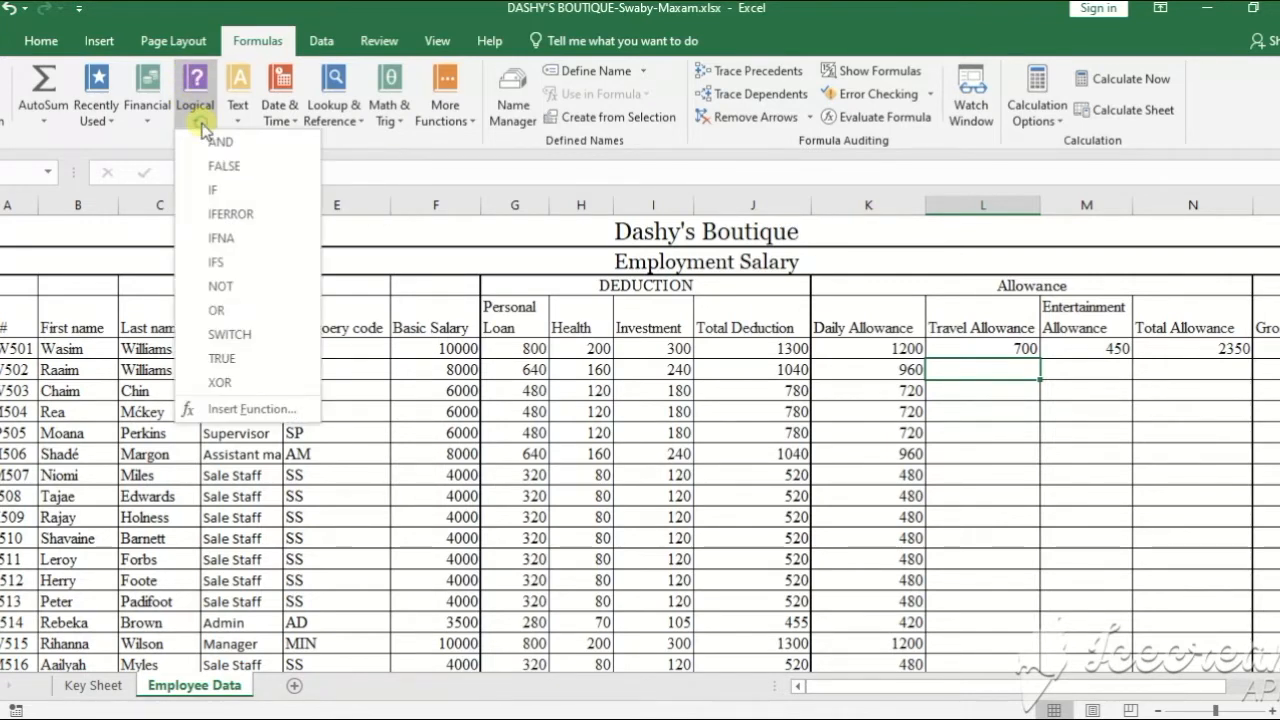
pyautogui.click(222, 187)
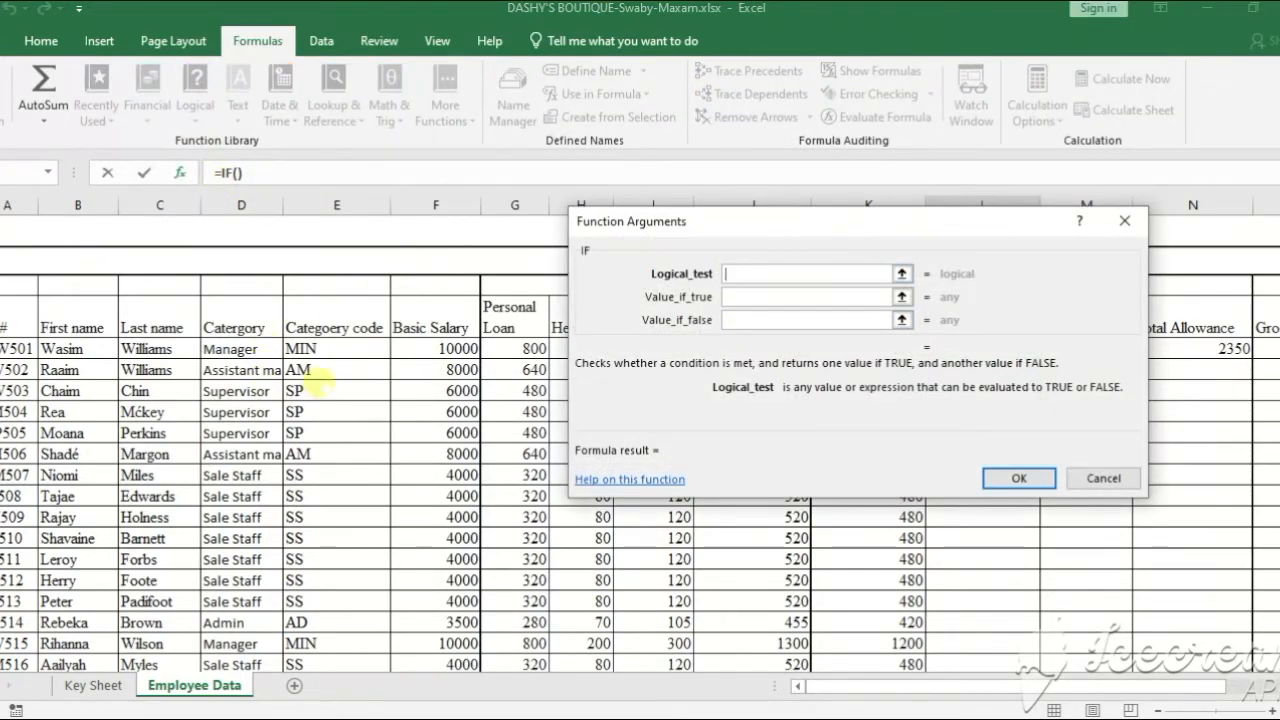
pyautogui.click(322, 368)
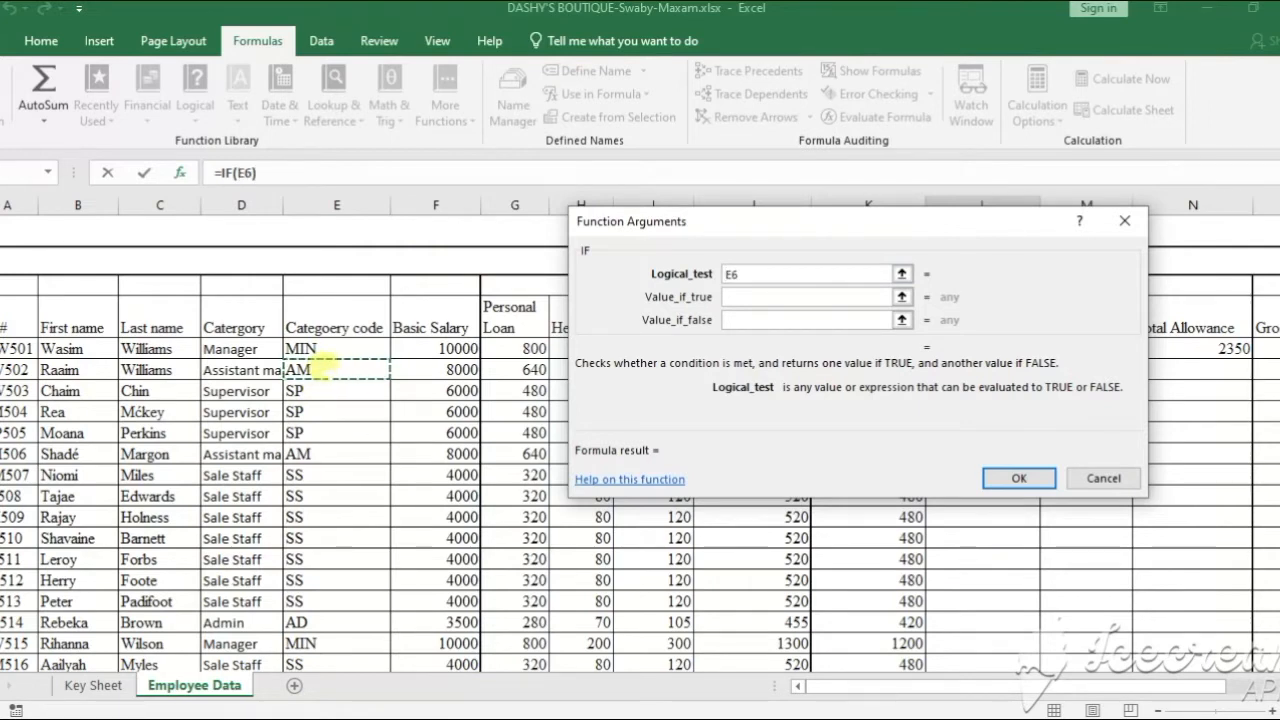
pyautogui.write('=')
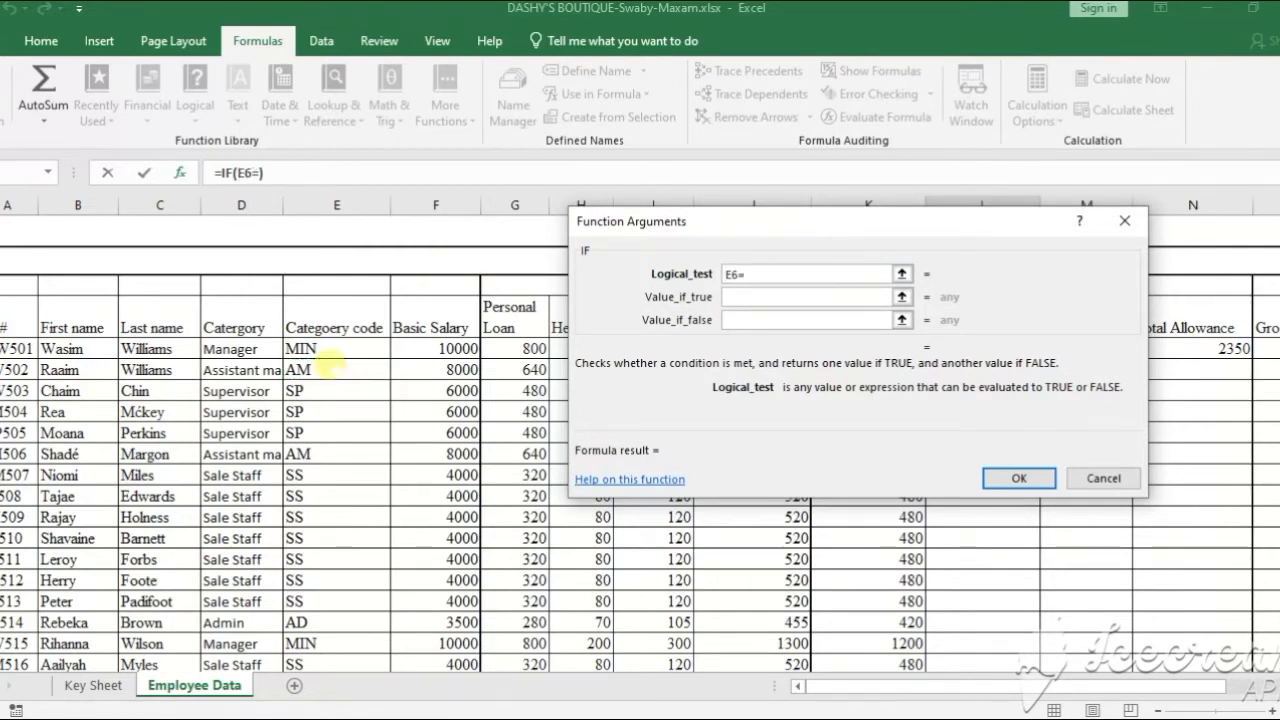
pyautogui.write('"MIN"')
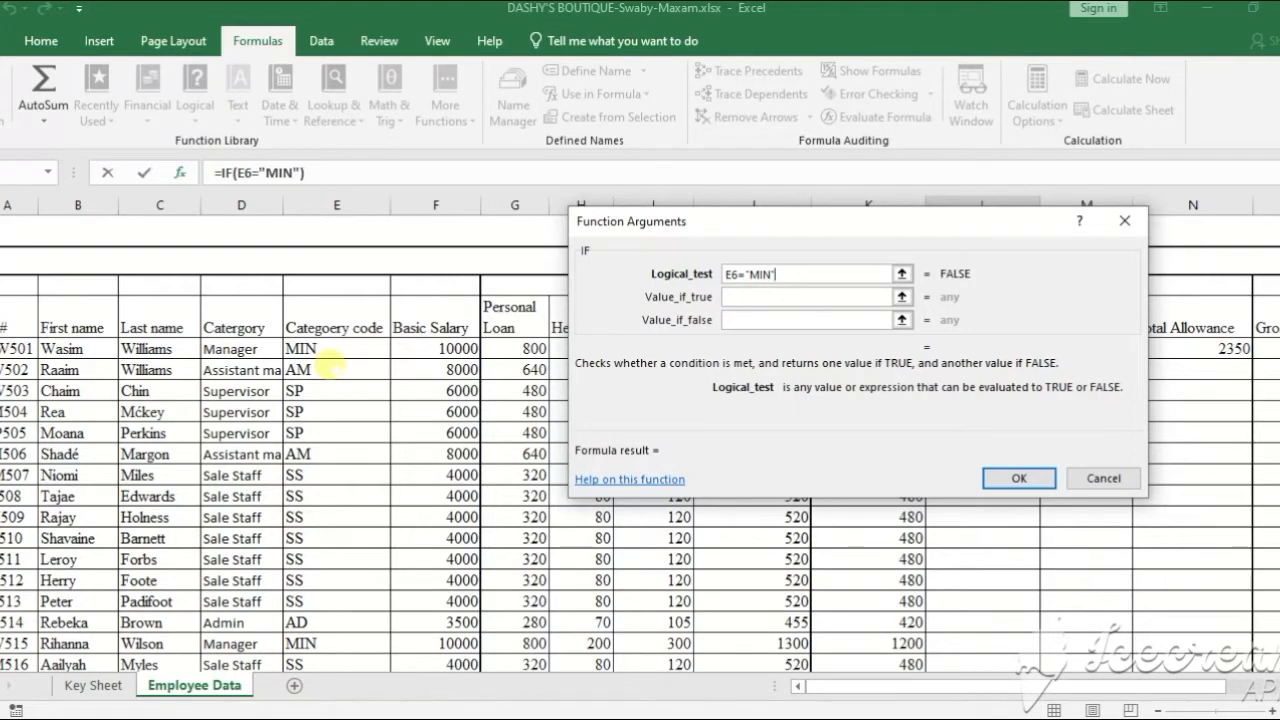
pyautogui.write(',')
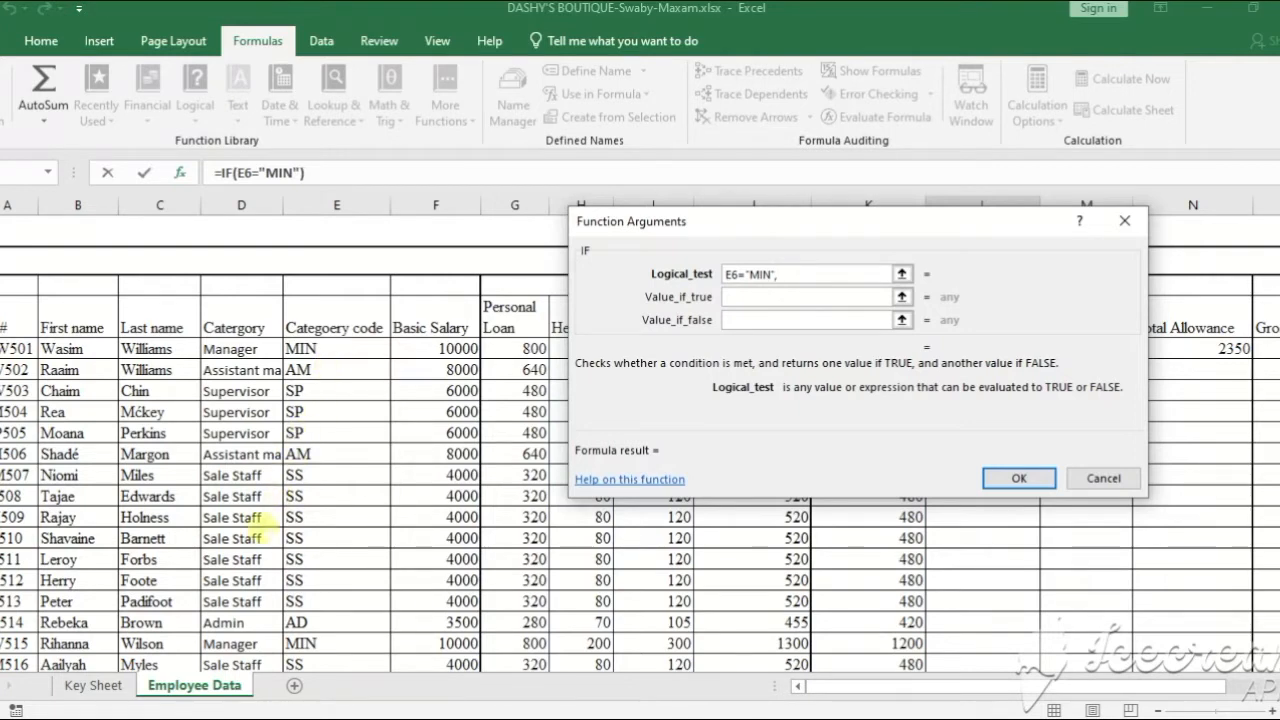
# Continue the L6 formula with the manager's result, 'Key Sheet'!$C$12*'Employee Data'!F6, using the absolute Travel Allowance rate
pyautogui.click(93, 686)
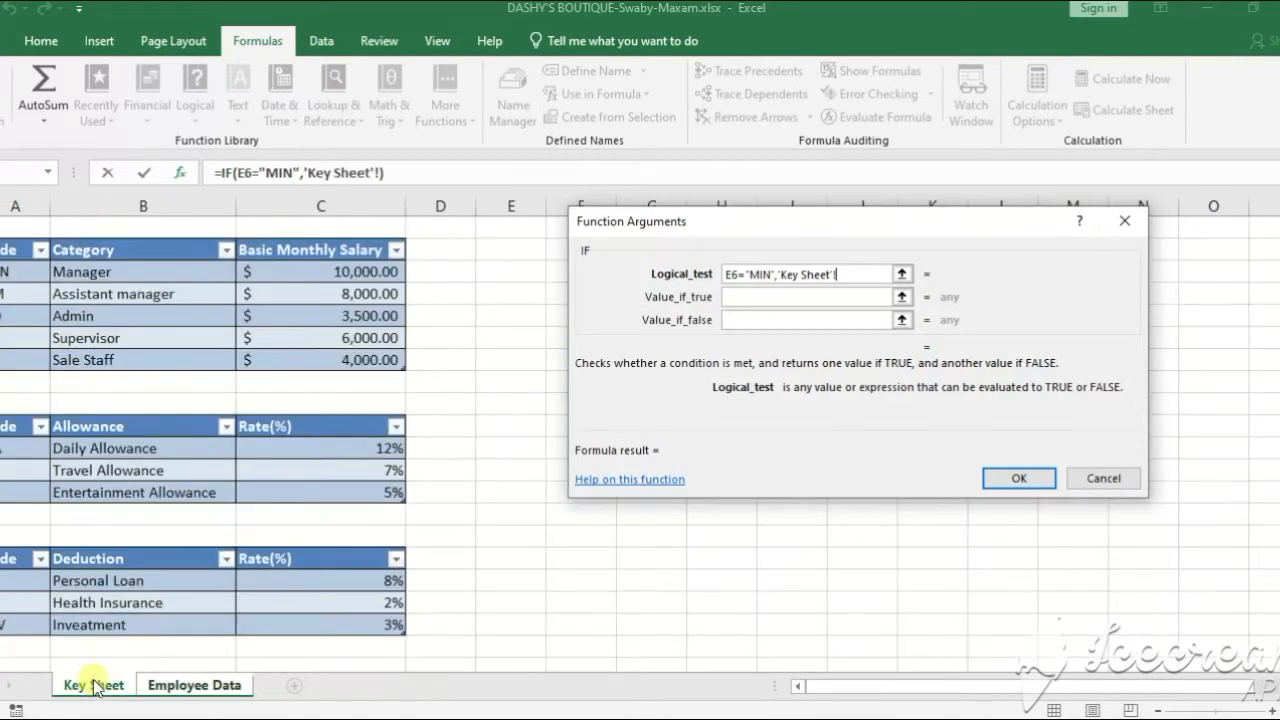
pyautogui.click(371, 476)
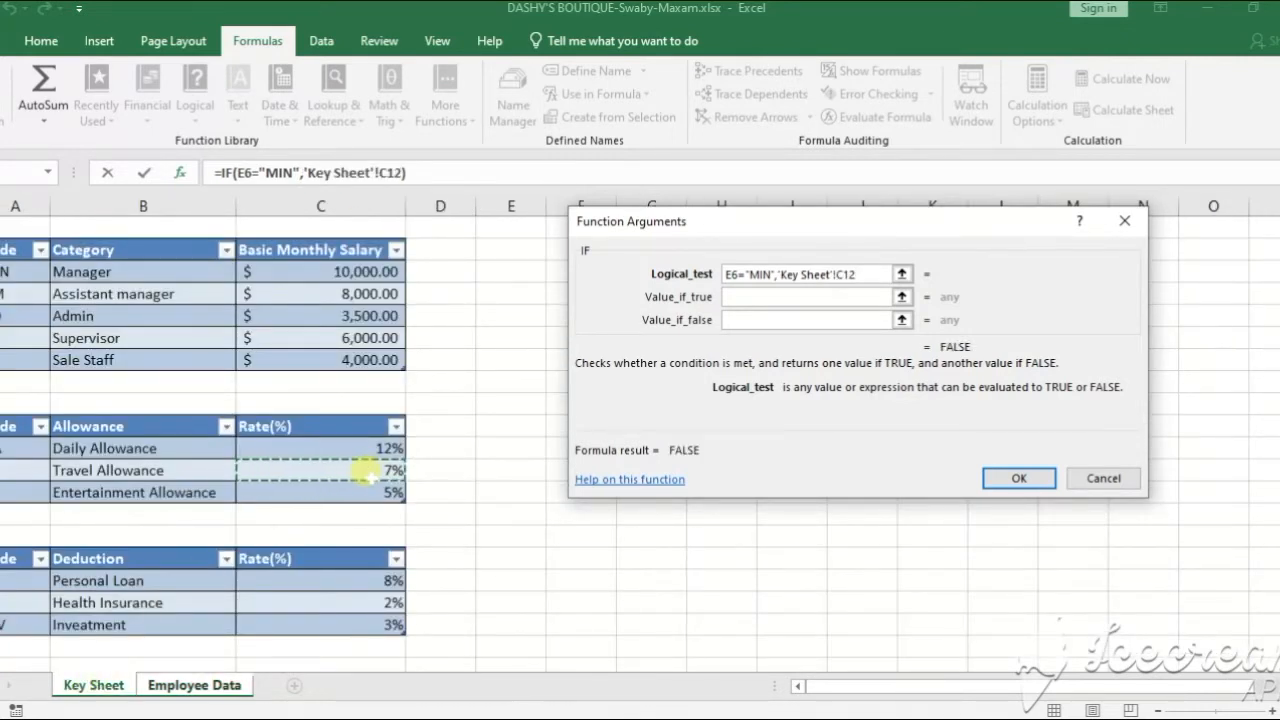
pyautogui.press('F4')
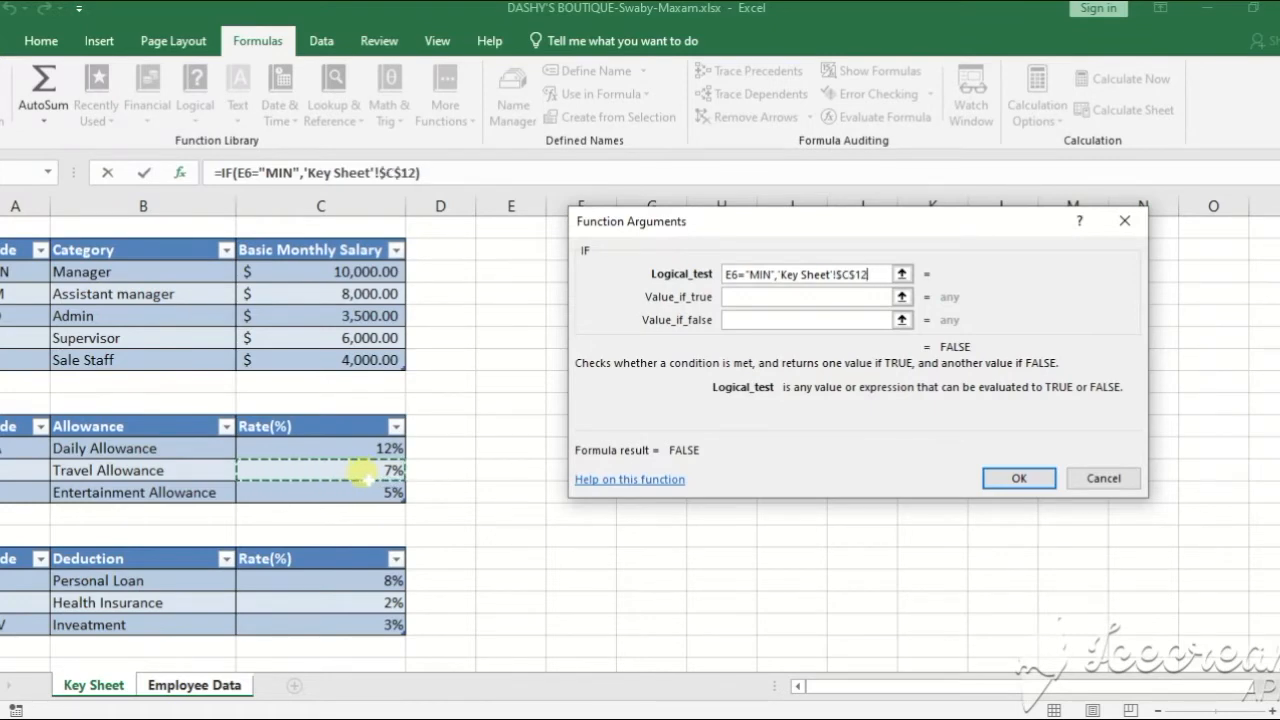
pyautogui.write('*')
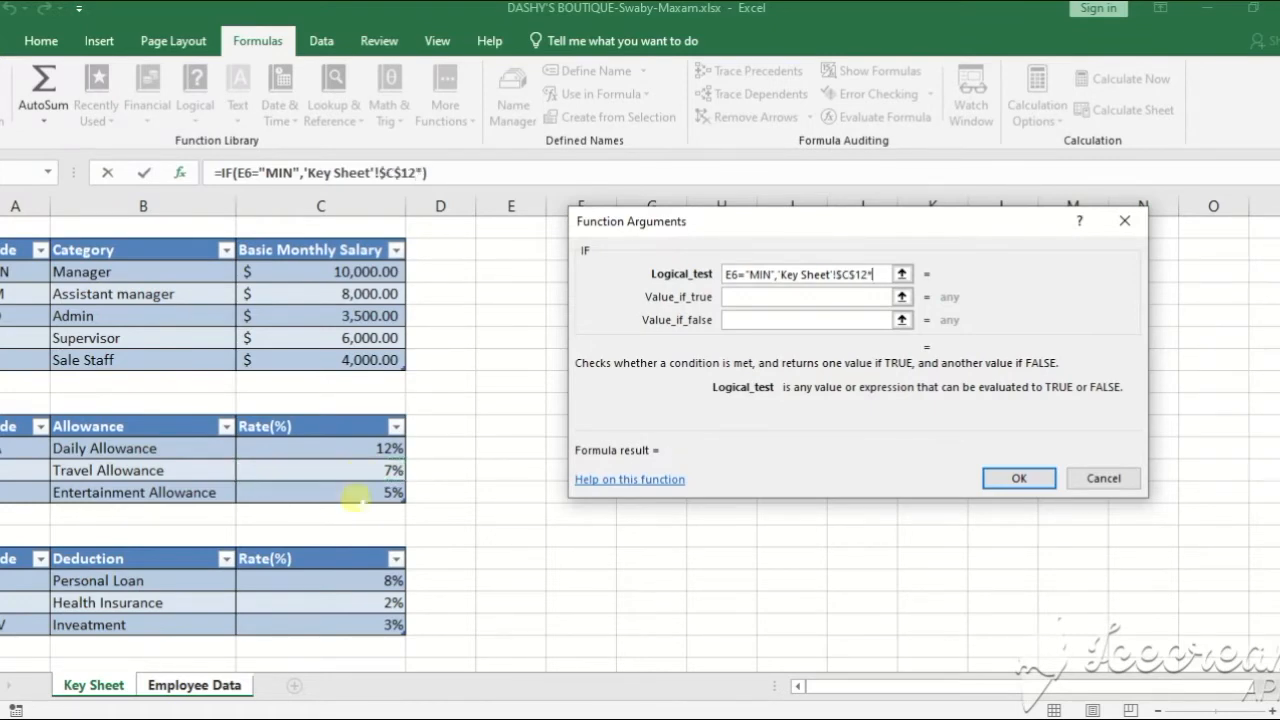
pyautogui.click(193, 688)
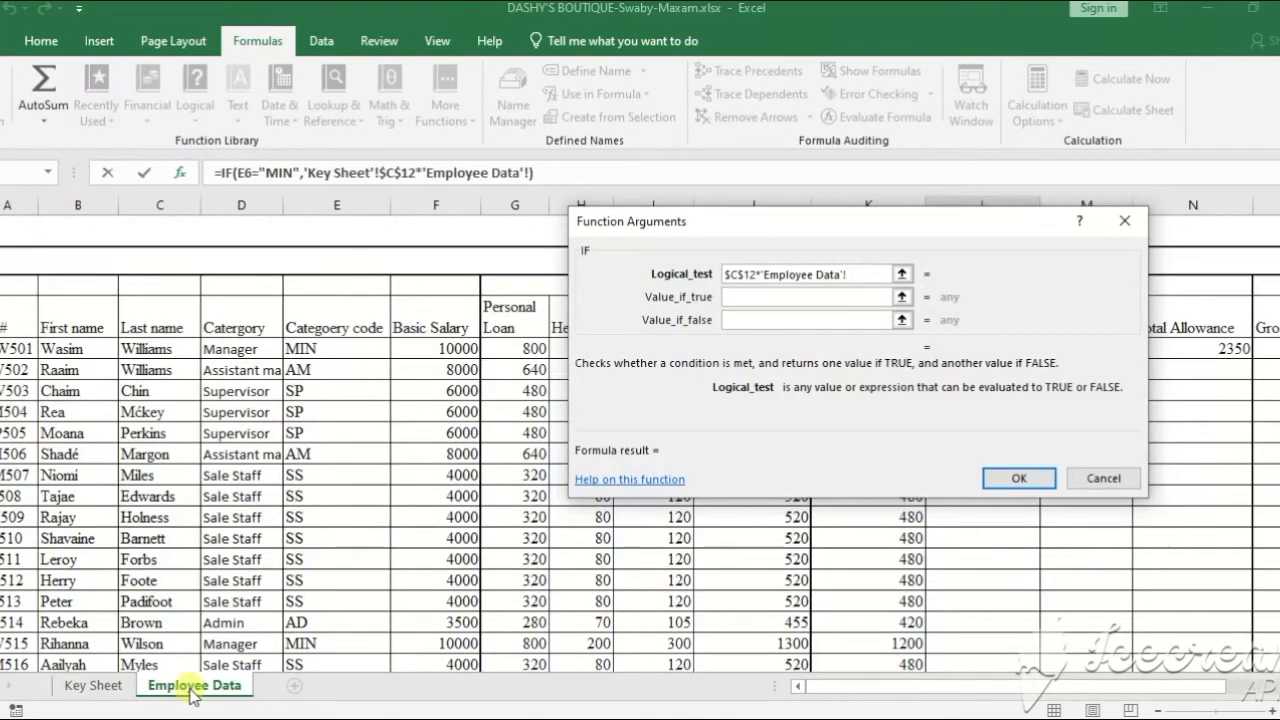
pyautogui.click(441, 370)
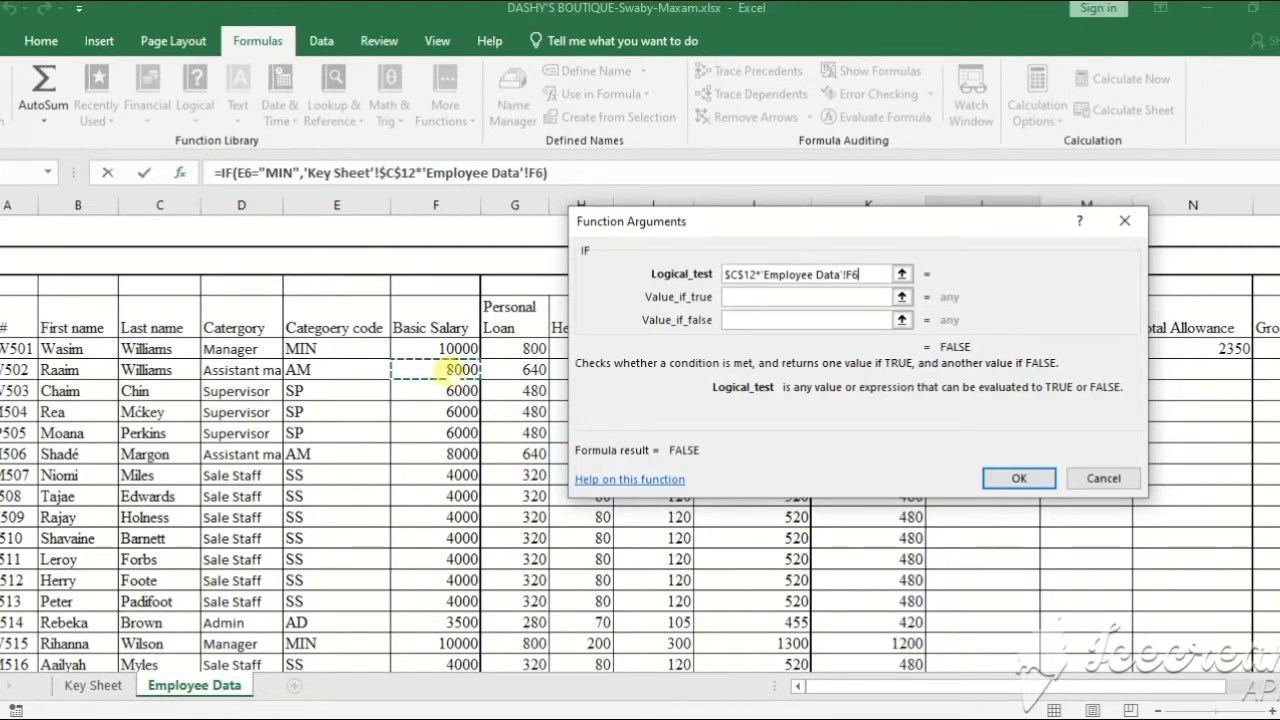
# Append a nested IF to the L6 formula with the assistant manager condition 'Employee Data'!E6="AM", followed by a comma
pyautogui.write(',IF')
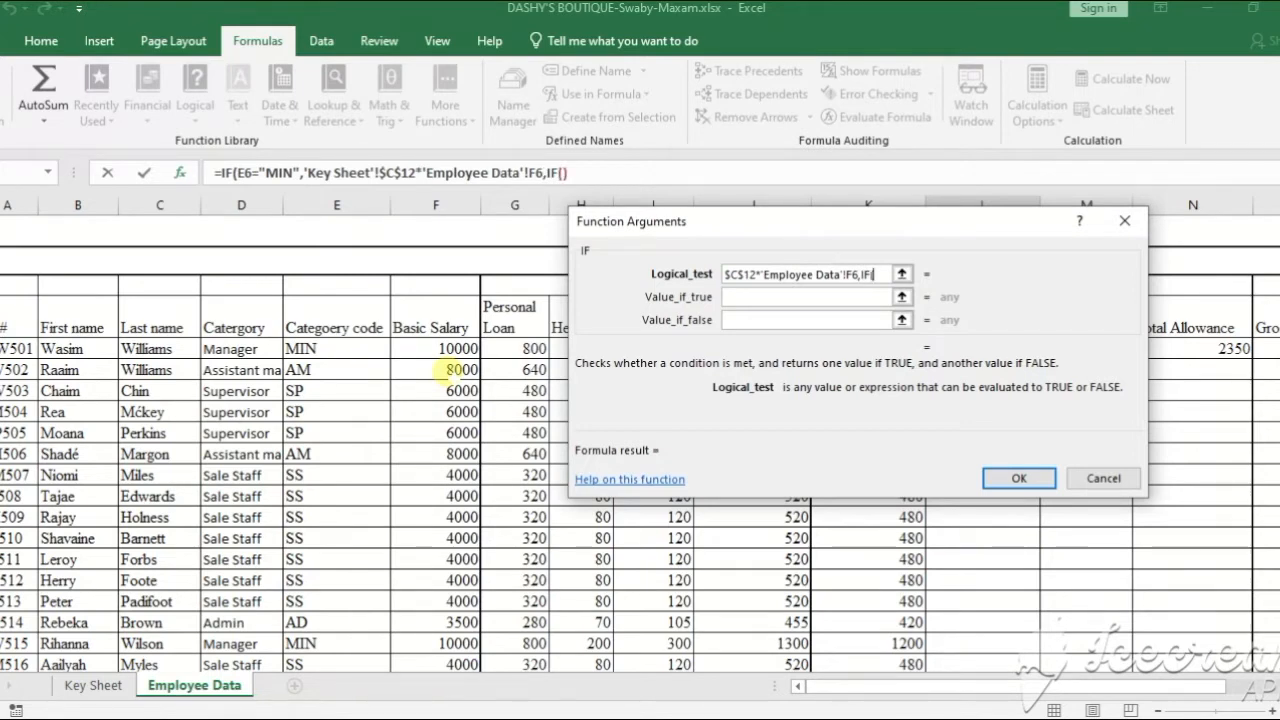
pyautogui.write('(')
pyautogui.click(298, 370)
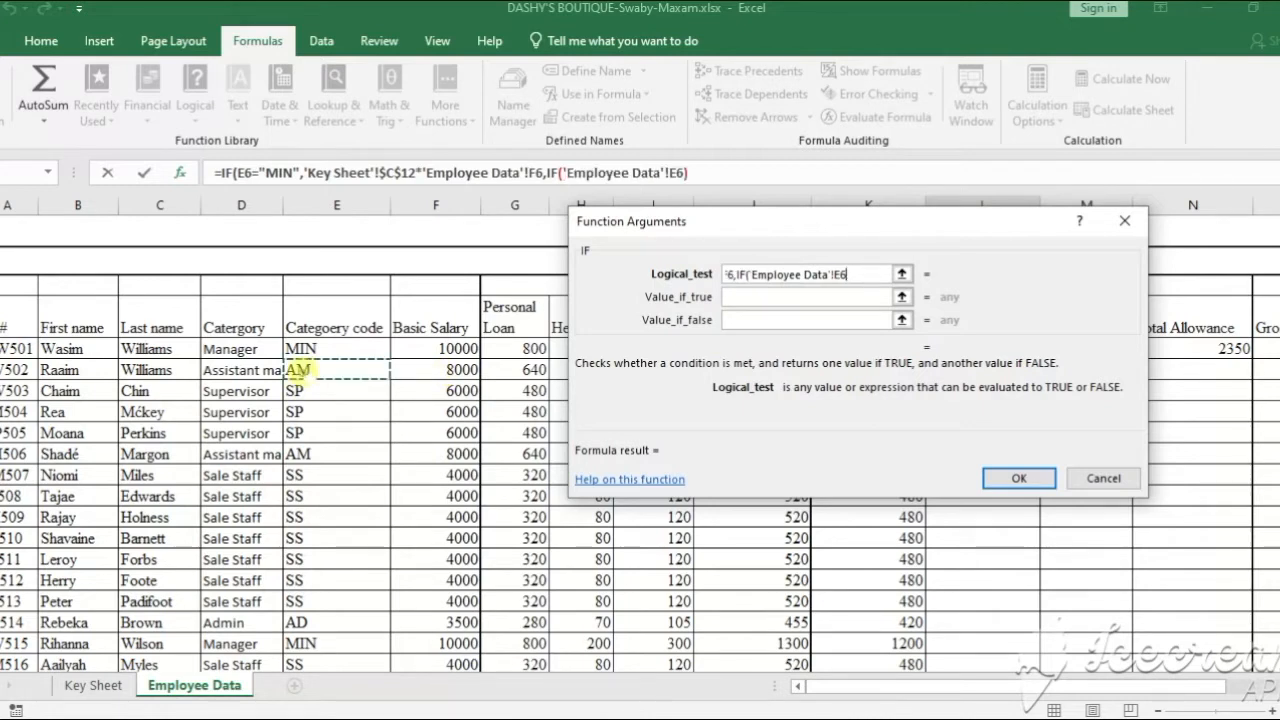
pyautogui.write('=')
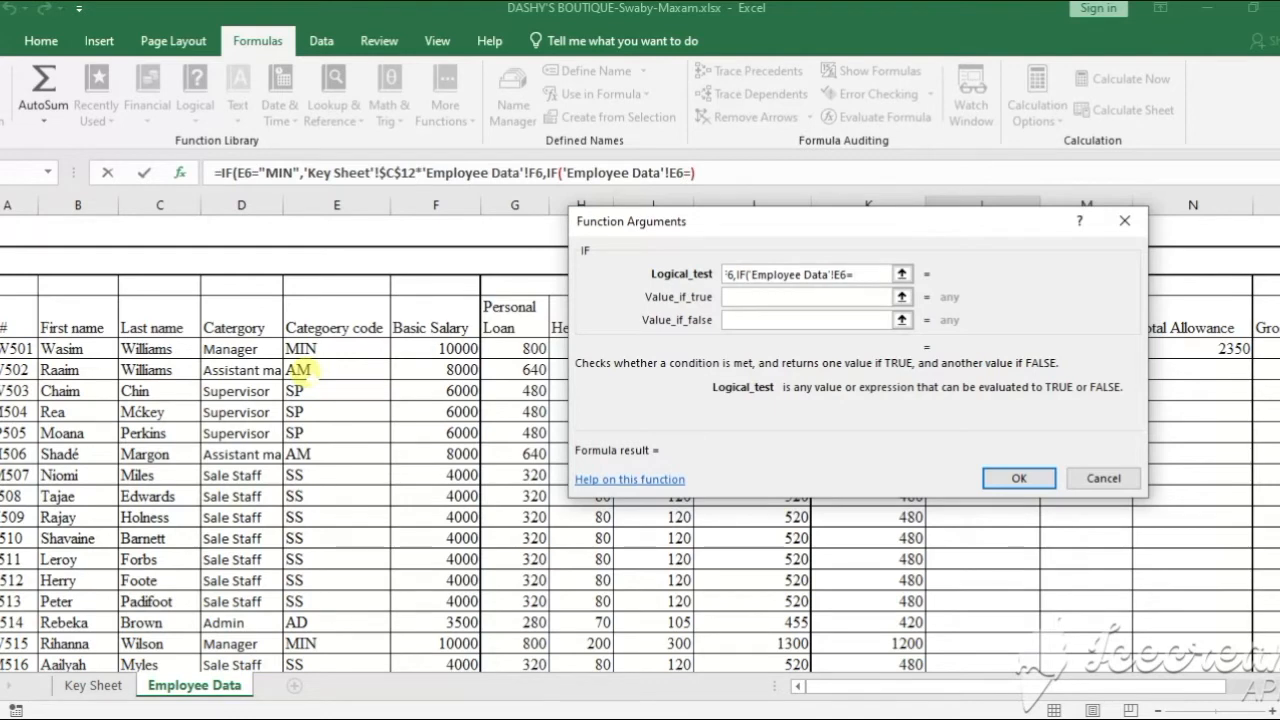
pyautogui.write('AM')
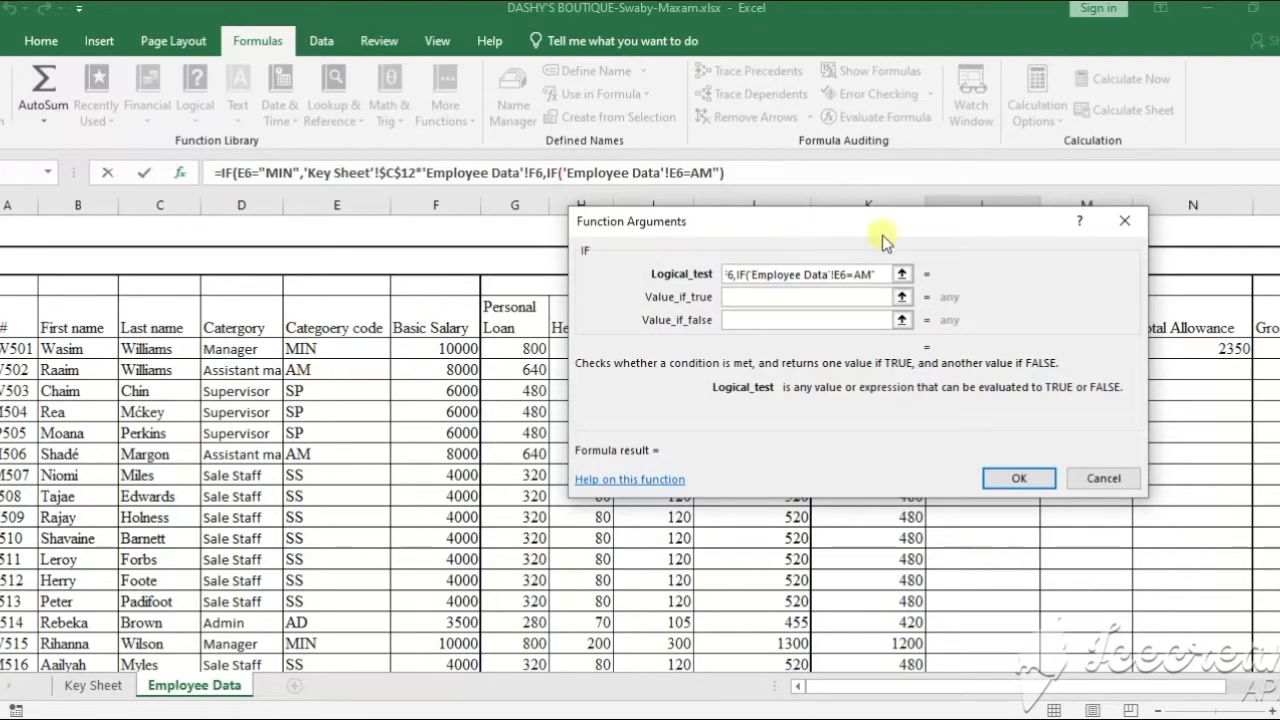
pyautogui.click(856, 274)
pyautogui.write('"')
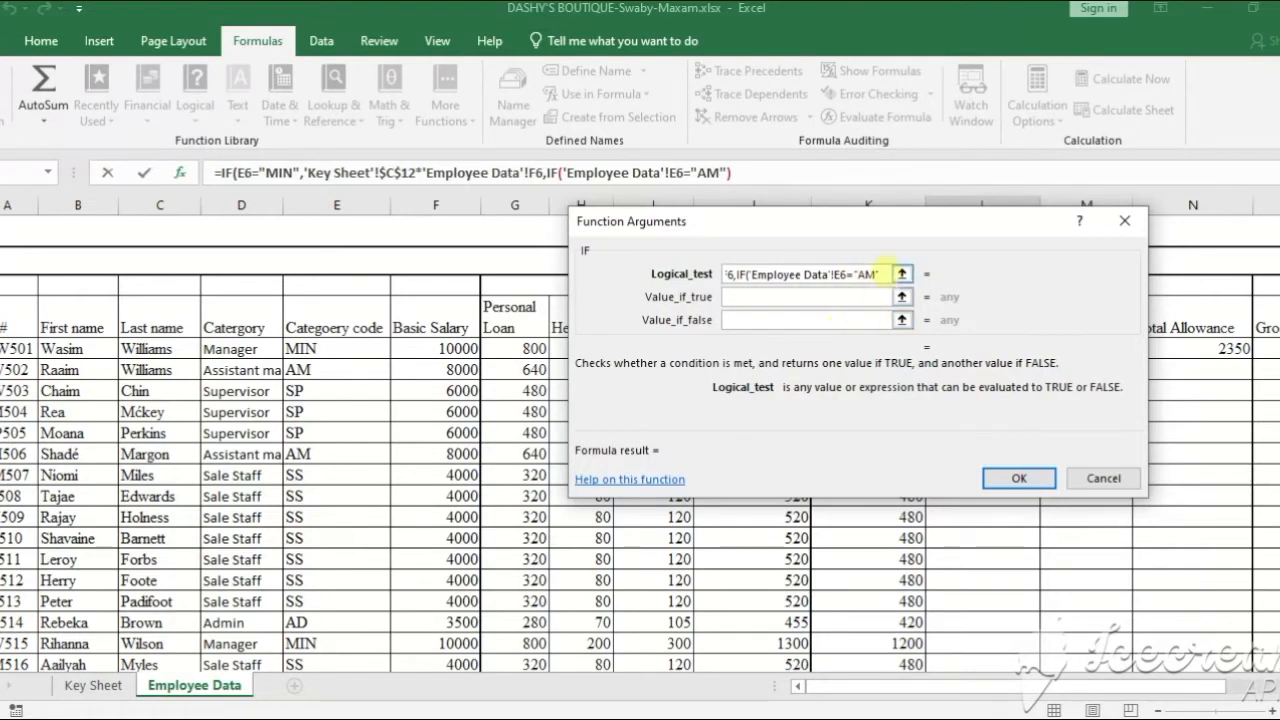
pyautogui.click(877, 273)
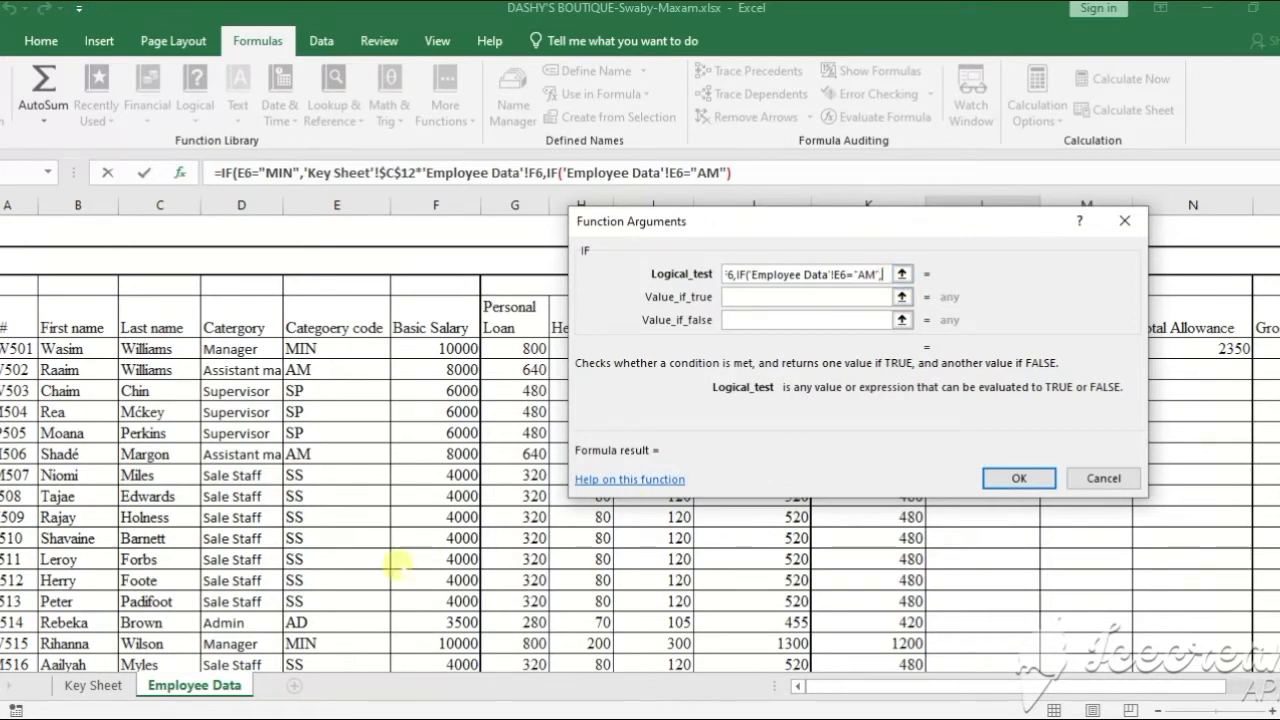
# Continue the L6 formula with the assistant manager's result, 'Key Sheet'!$C$12*'Employee Data'!F6, using the absolute Travel Allowance rate
pyautogui.click(100, 686)
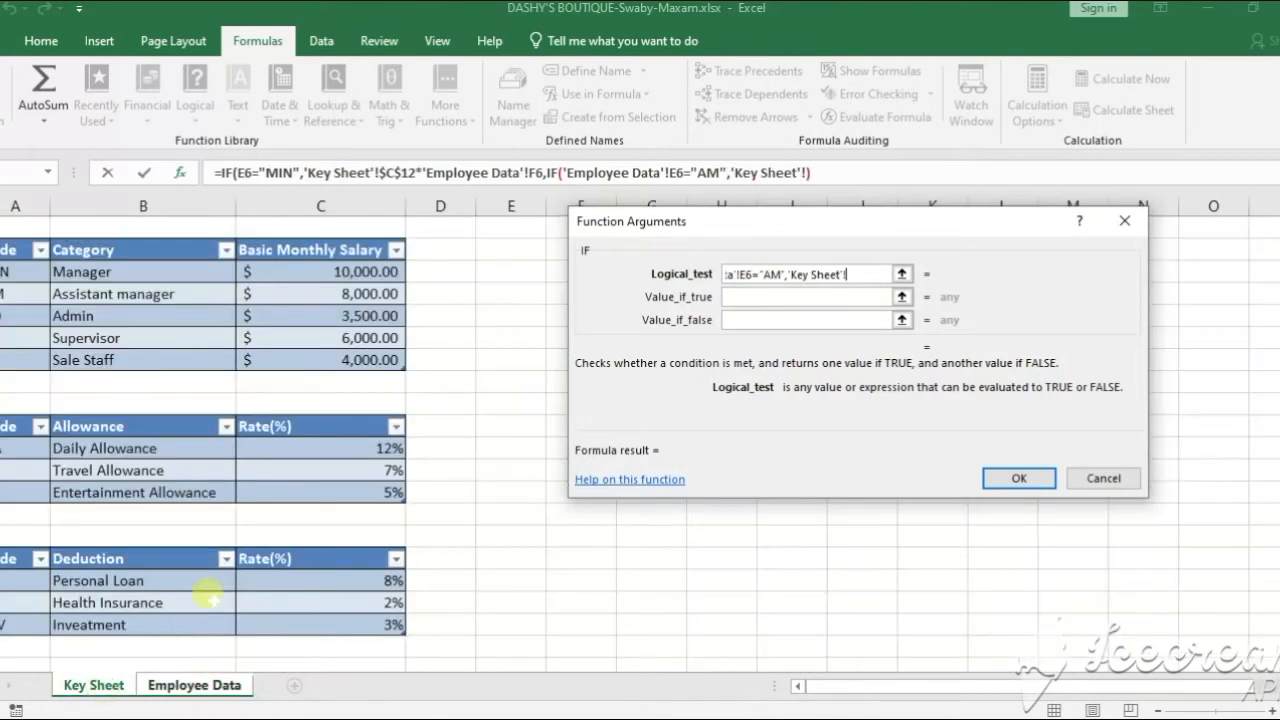
pyautogui.click(360, 474)
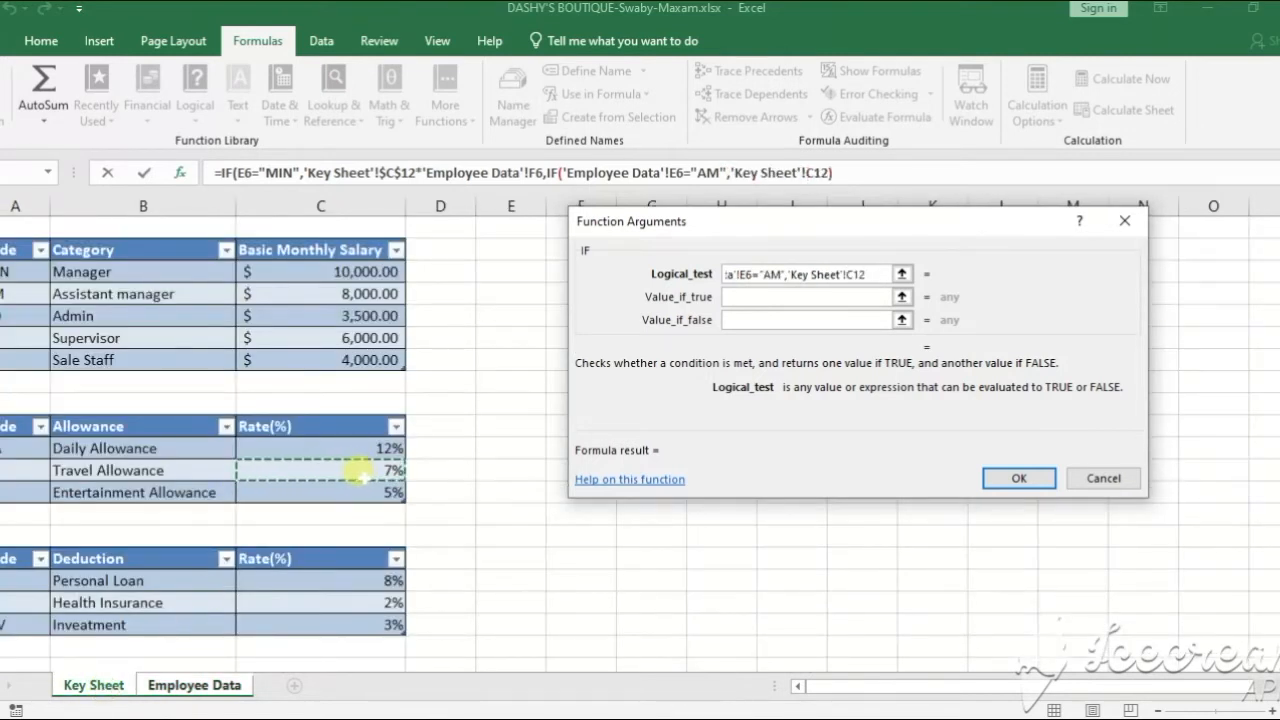
pyautogui.press('F4')
pyautogui.write('*')
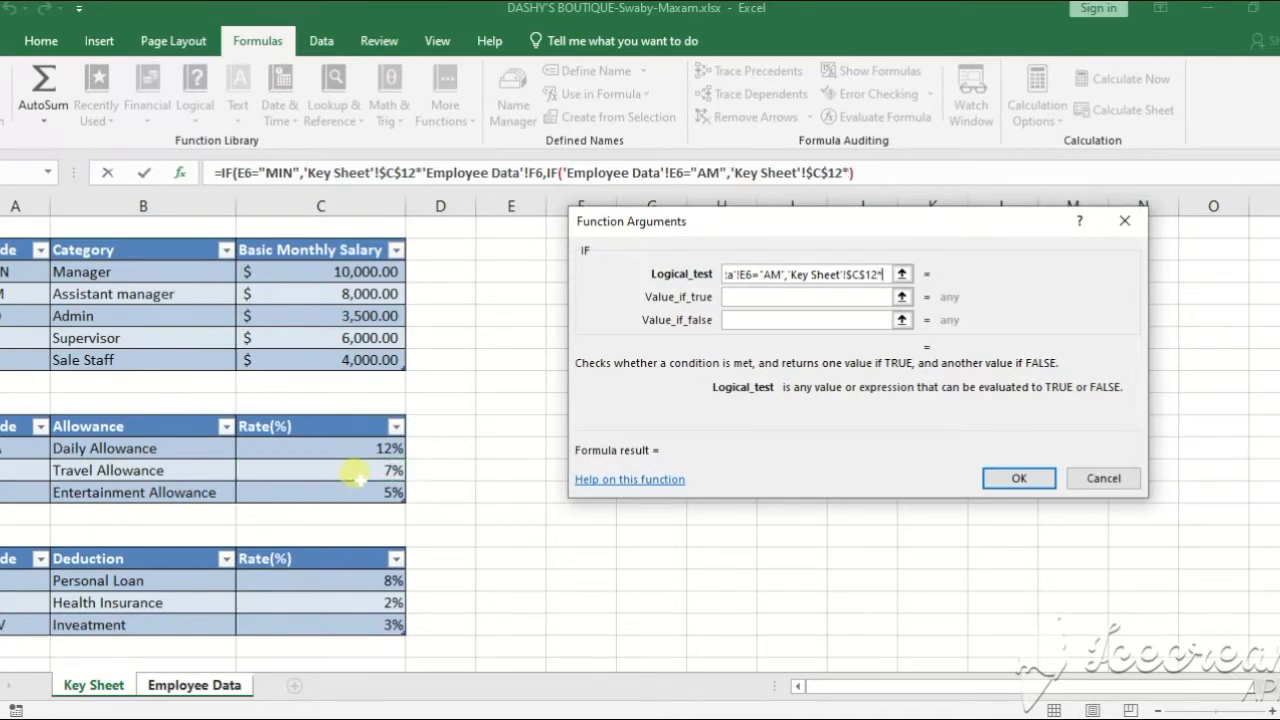
pyautogui.click(180, 685)
pyautogui.click(466, 369)
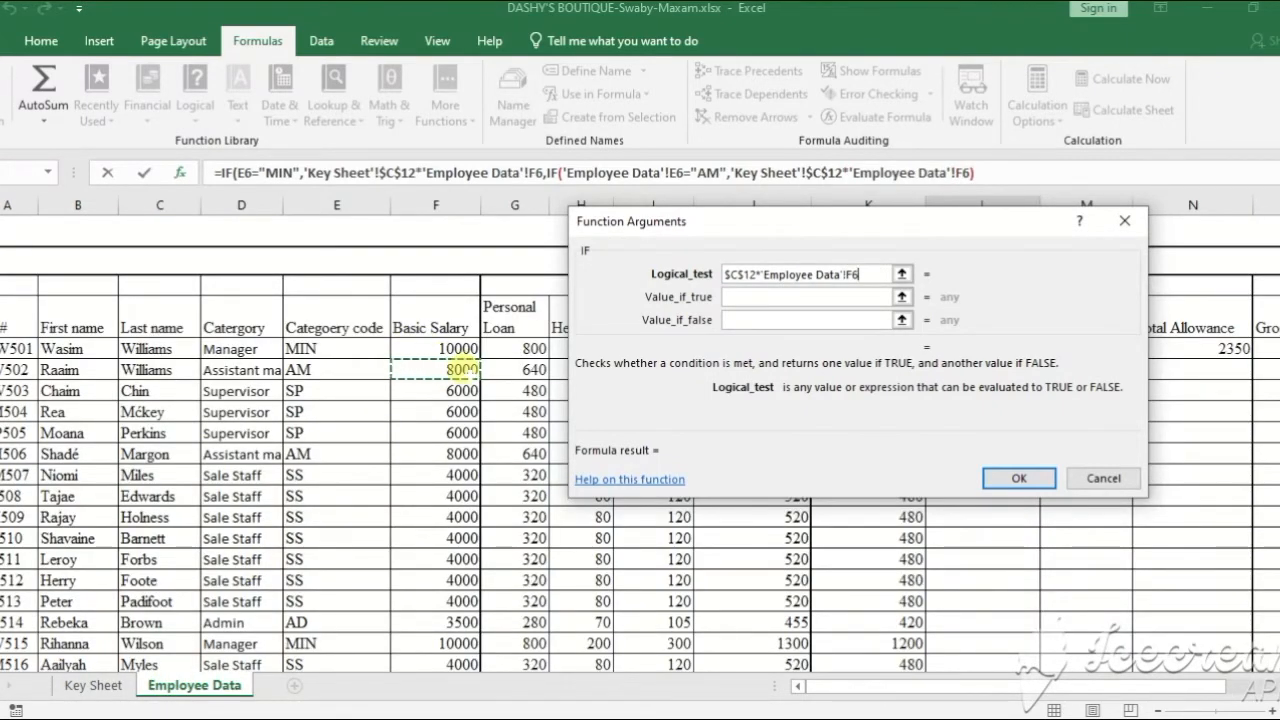
# Finish the L6 Travel Allowance formula with 0 for all other categories and close the nested IF
pyautogui.write(',')
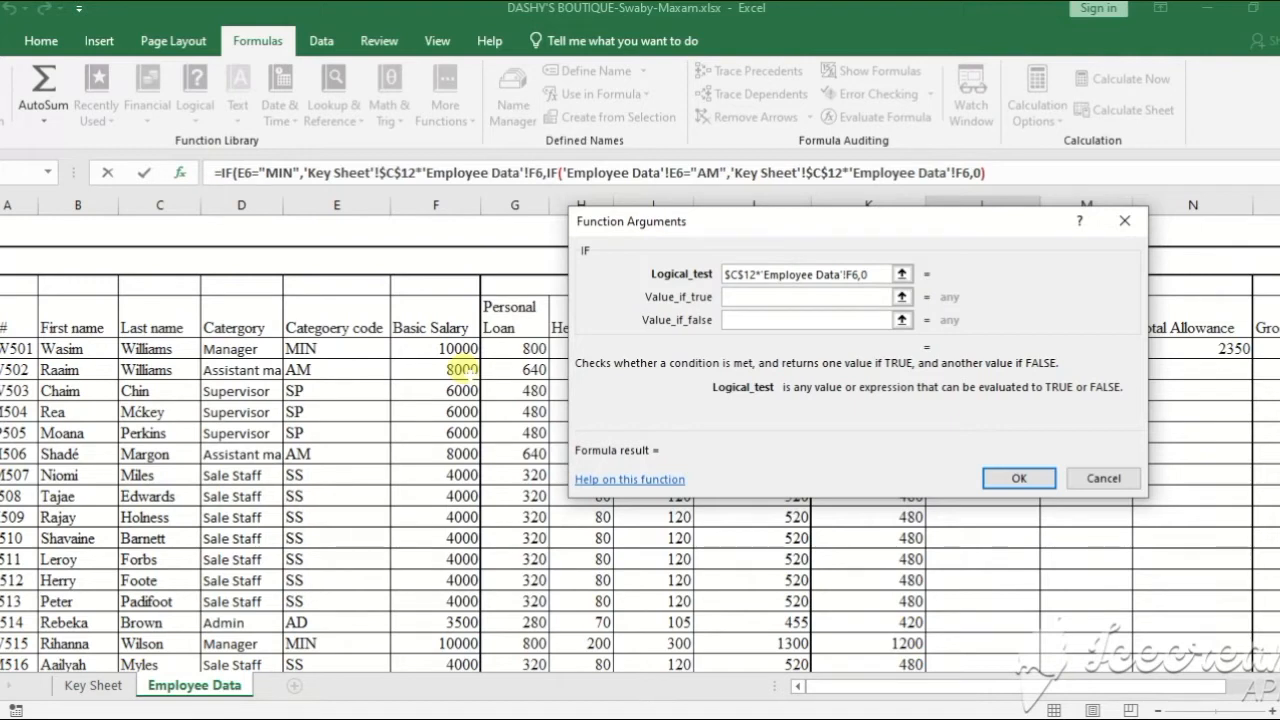
pyautogui.write('0)')
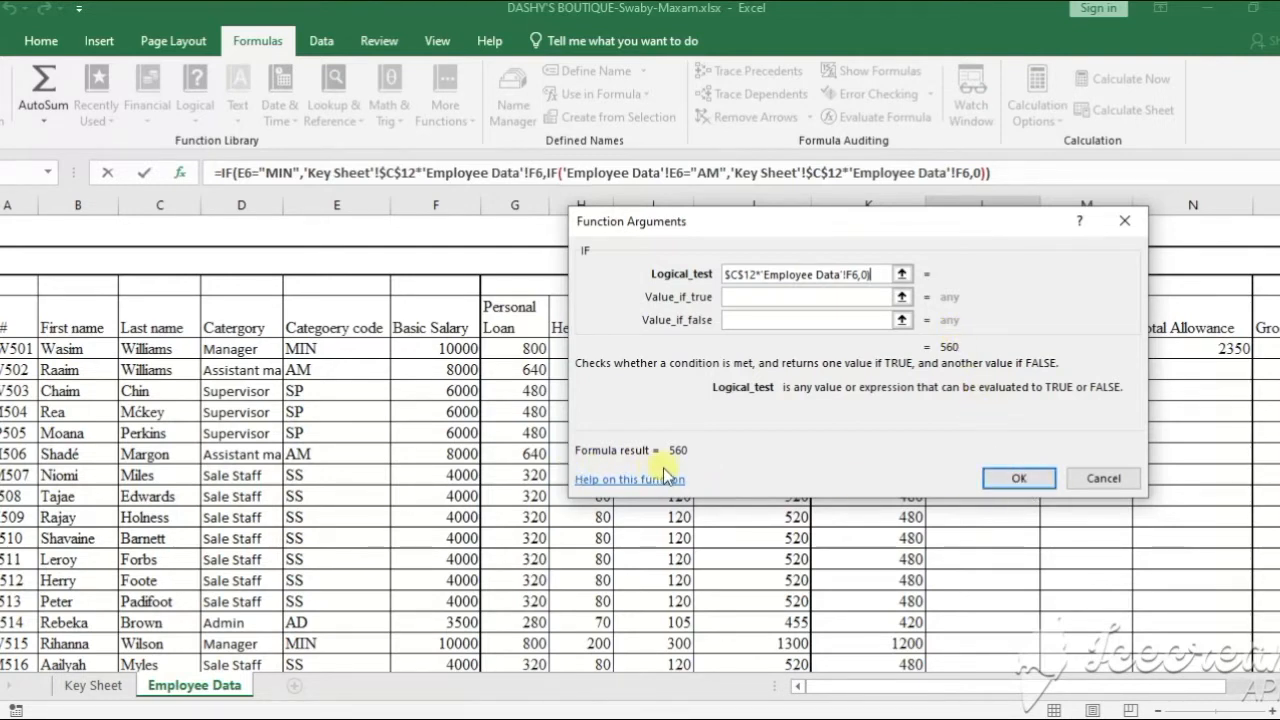
pyautogui.click(1009, 479)
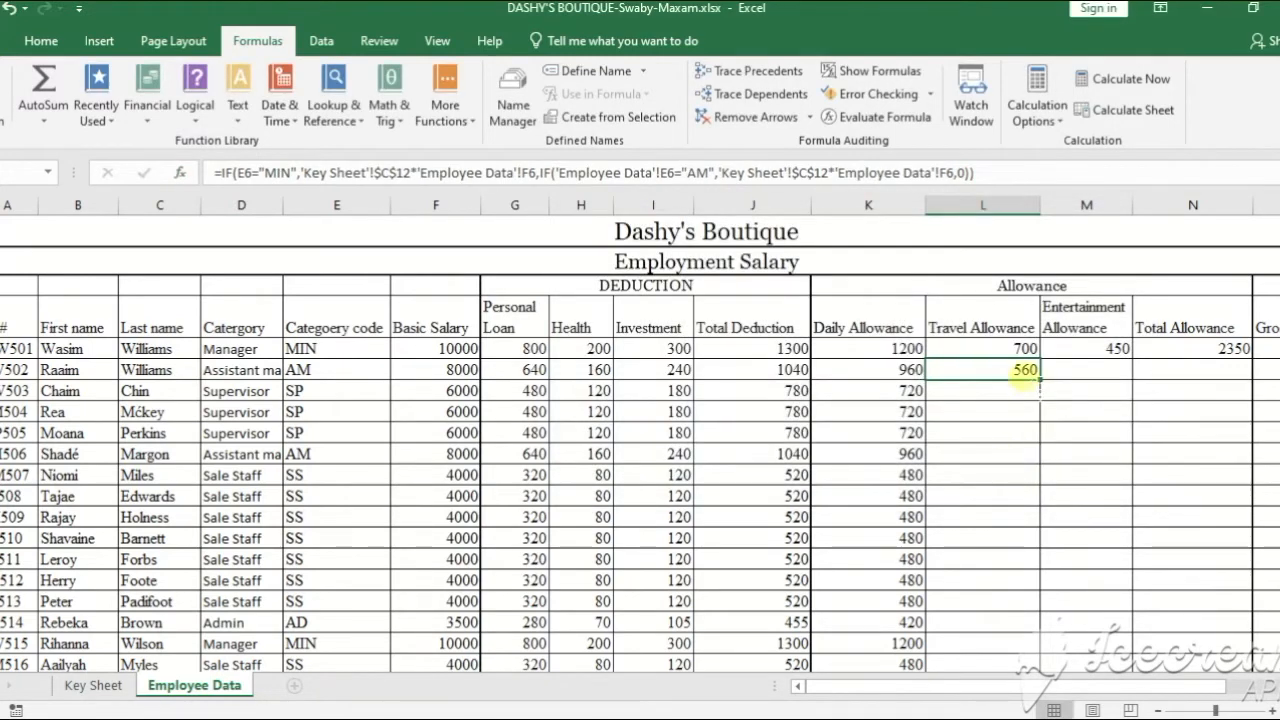
# Compare the formula in L5, and fill the Travel Allowance formula from L6 down to the last employee
pyautogui.click(1022, 349)
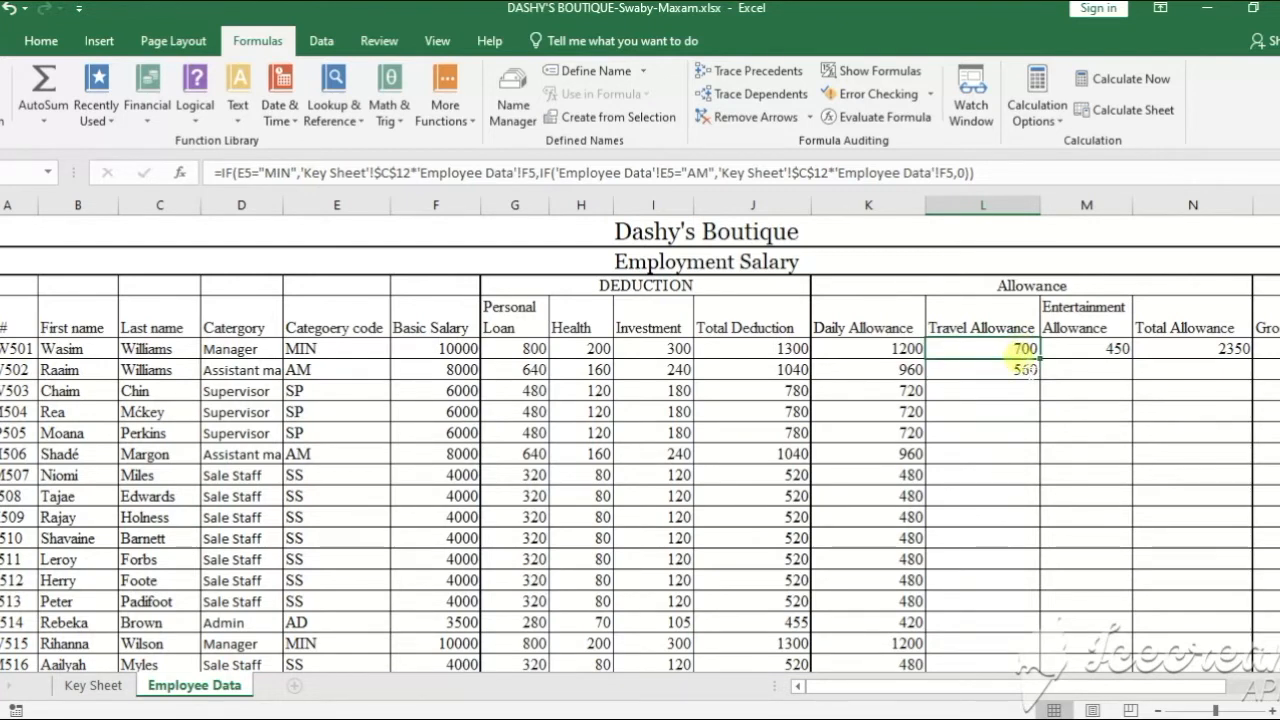
pyautogui.click(1022, 370)
pyautogui.moveTo(1040, 380); pyautogui.dragTo(1012, 634)
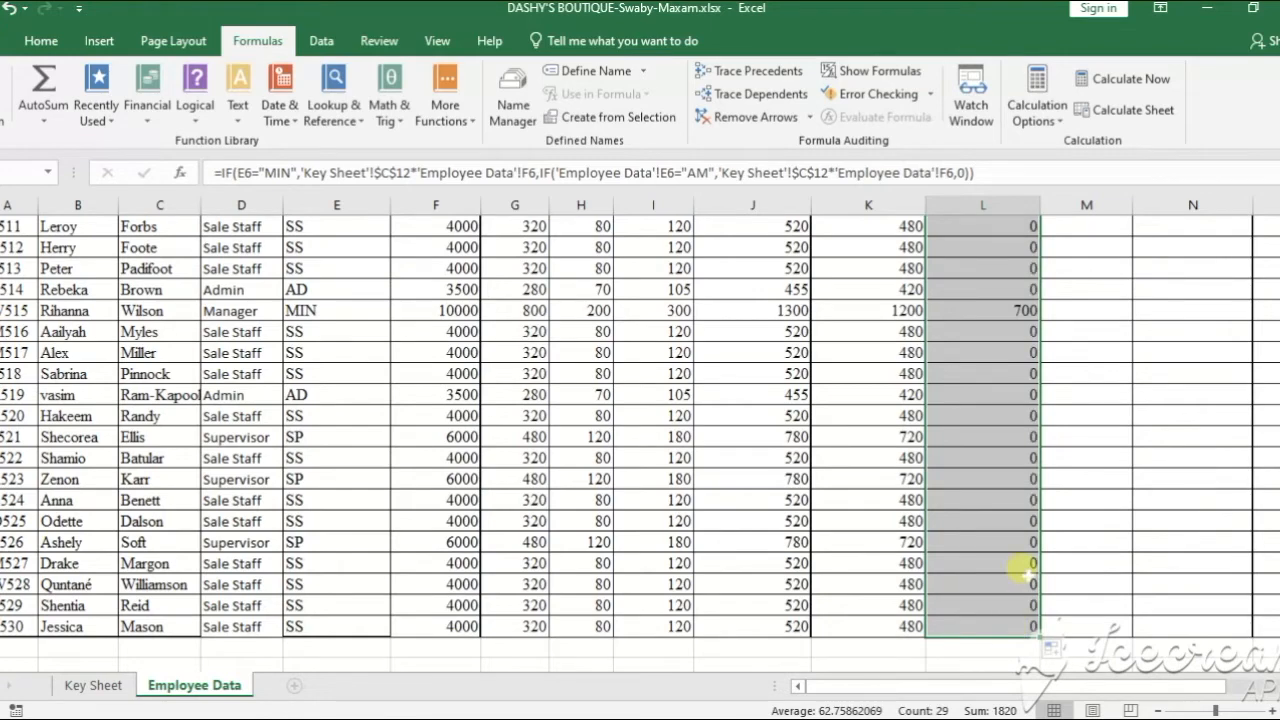
pyautogui.scroll(5, 1023, 566)
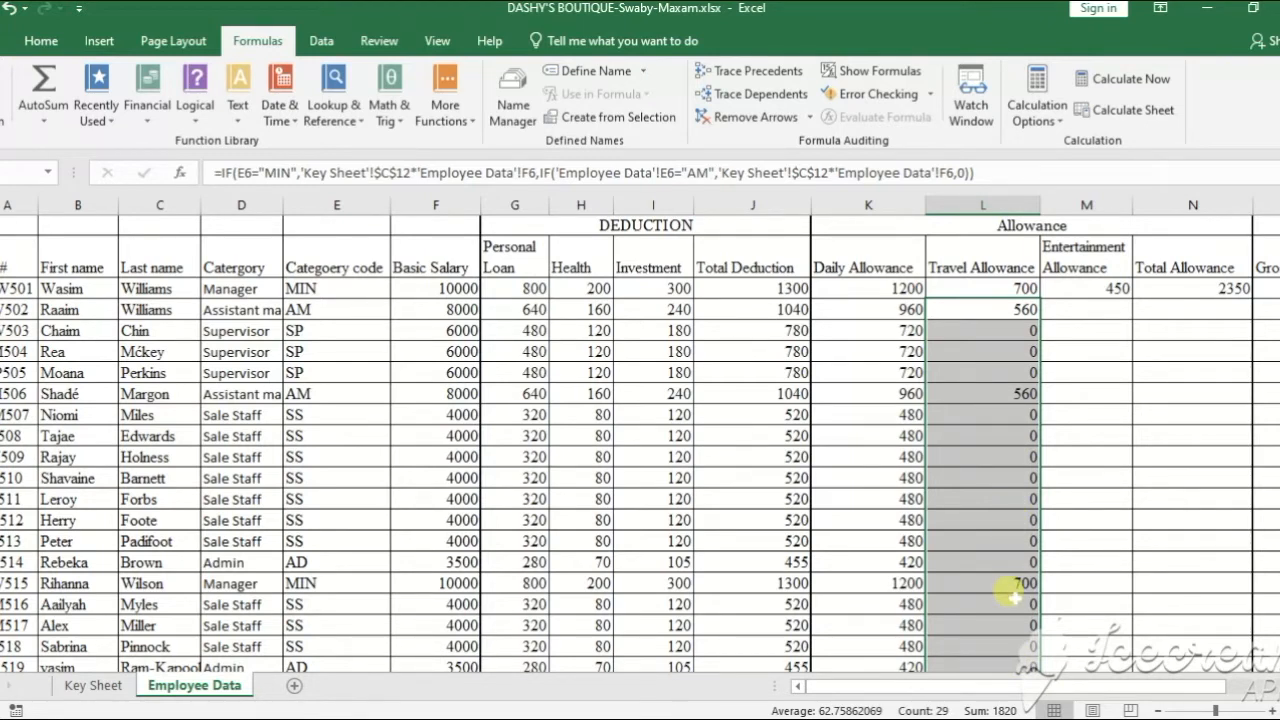
# Check the Entertainment Allowance formula in M5 and start an IF function in M6 with the condition E6="MIN" followed by a comma
pyautogui.click(985, 287)
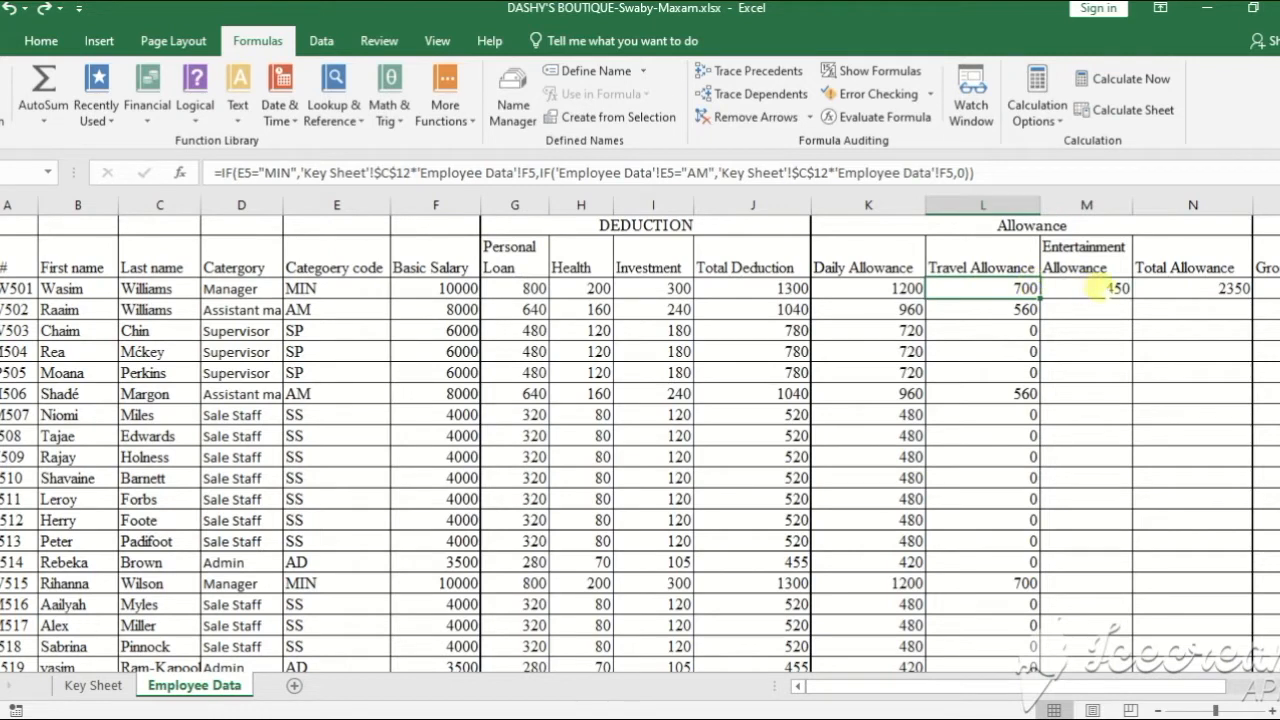
pyautogui.click(1100, 287)
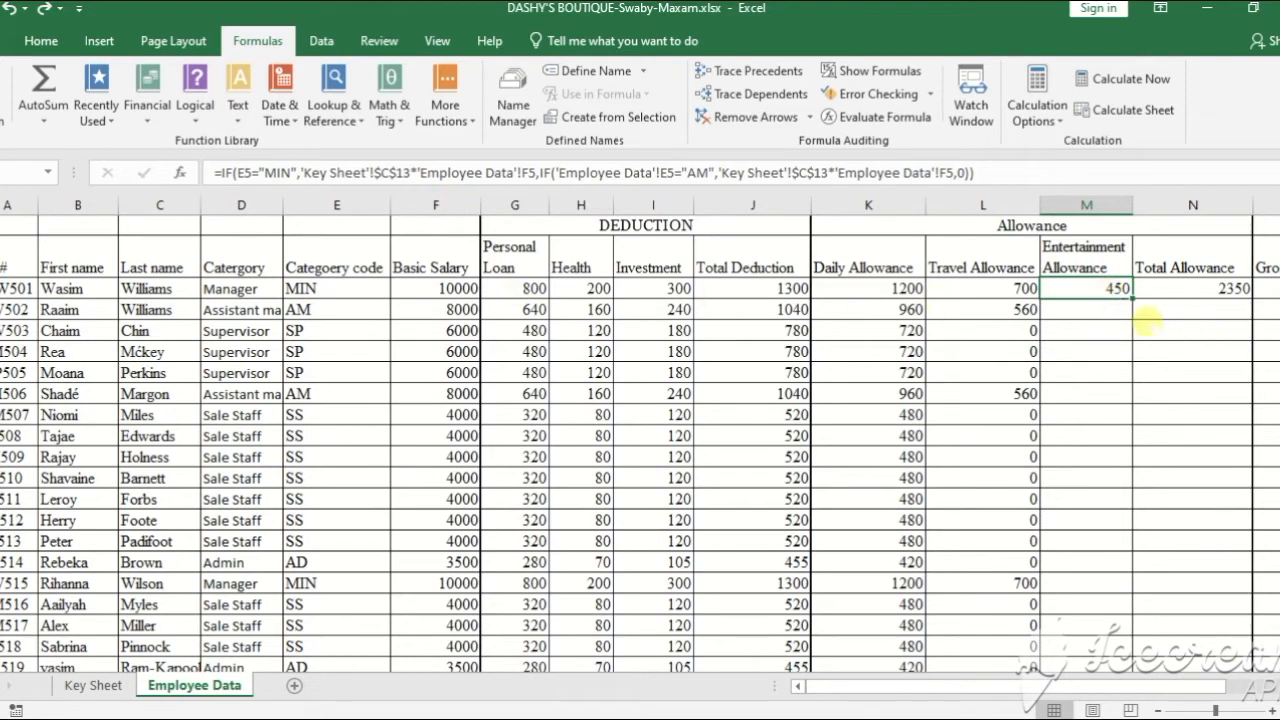
pyautogui.click(1087, 310)
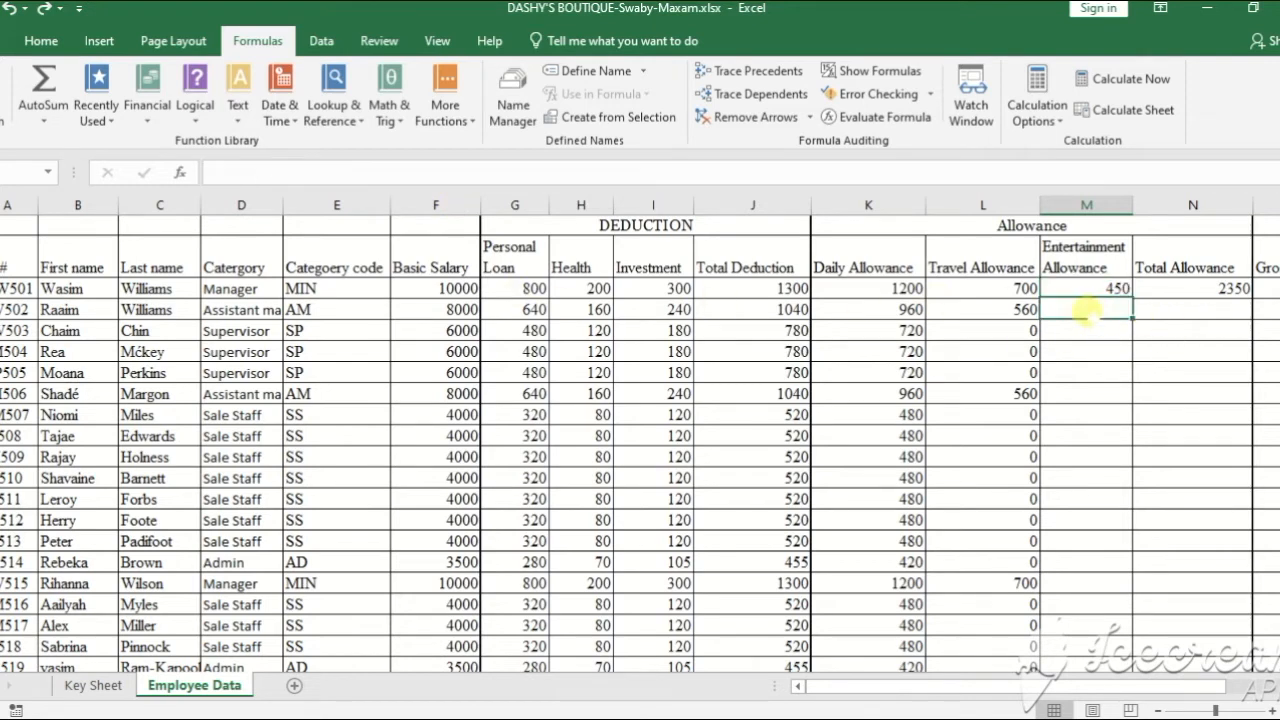
pyautogui.click(198, 118)
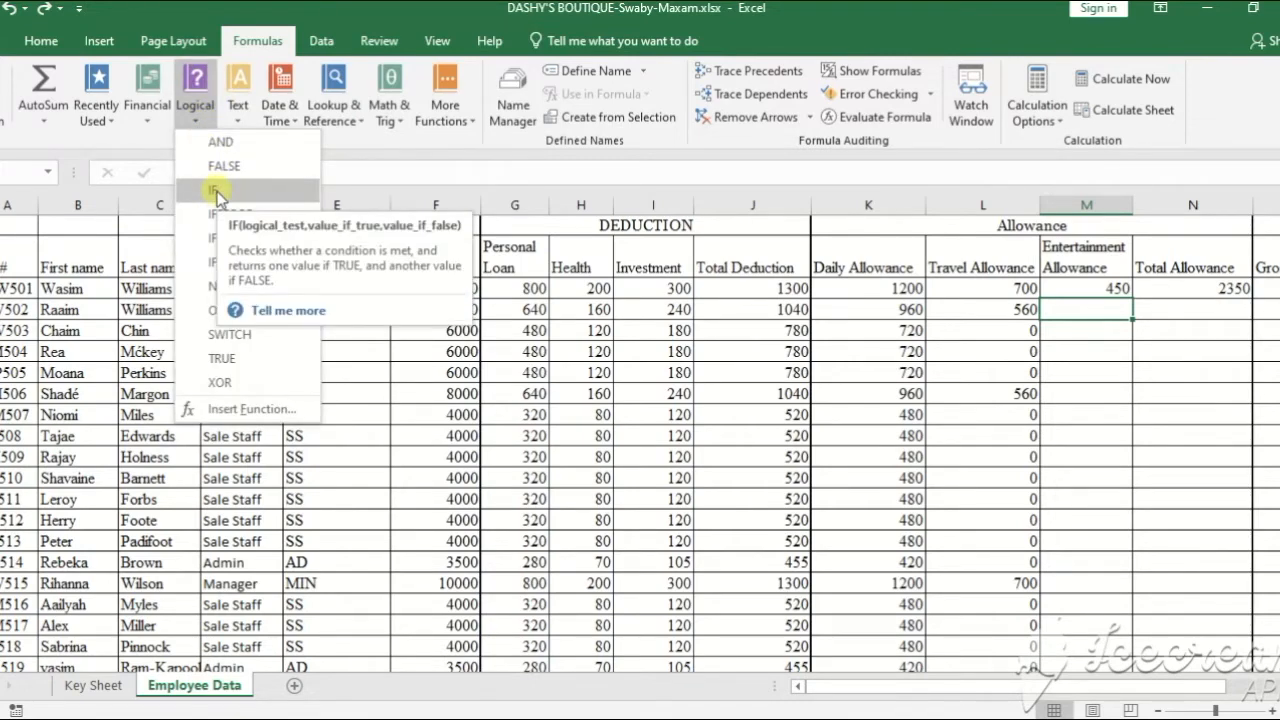
pyautogui.click(217, 191)
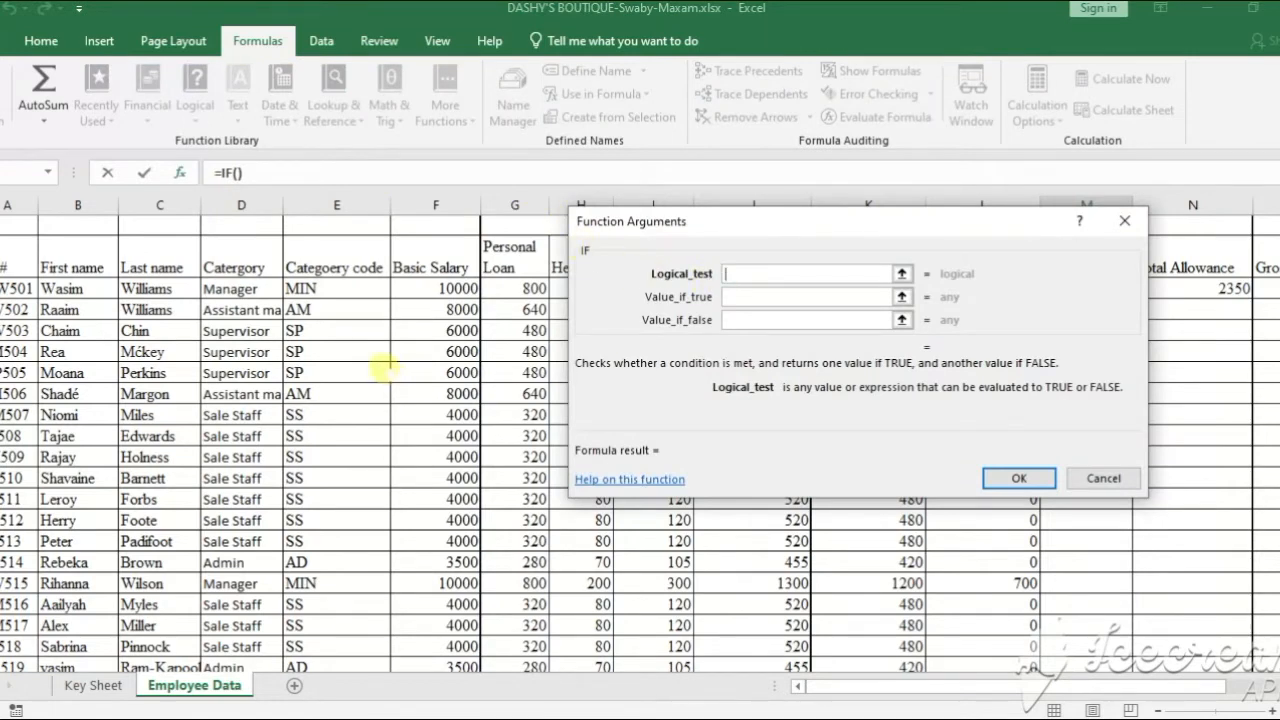
pyautogui.click(344, 307)
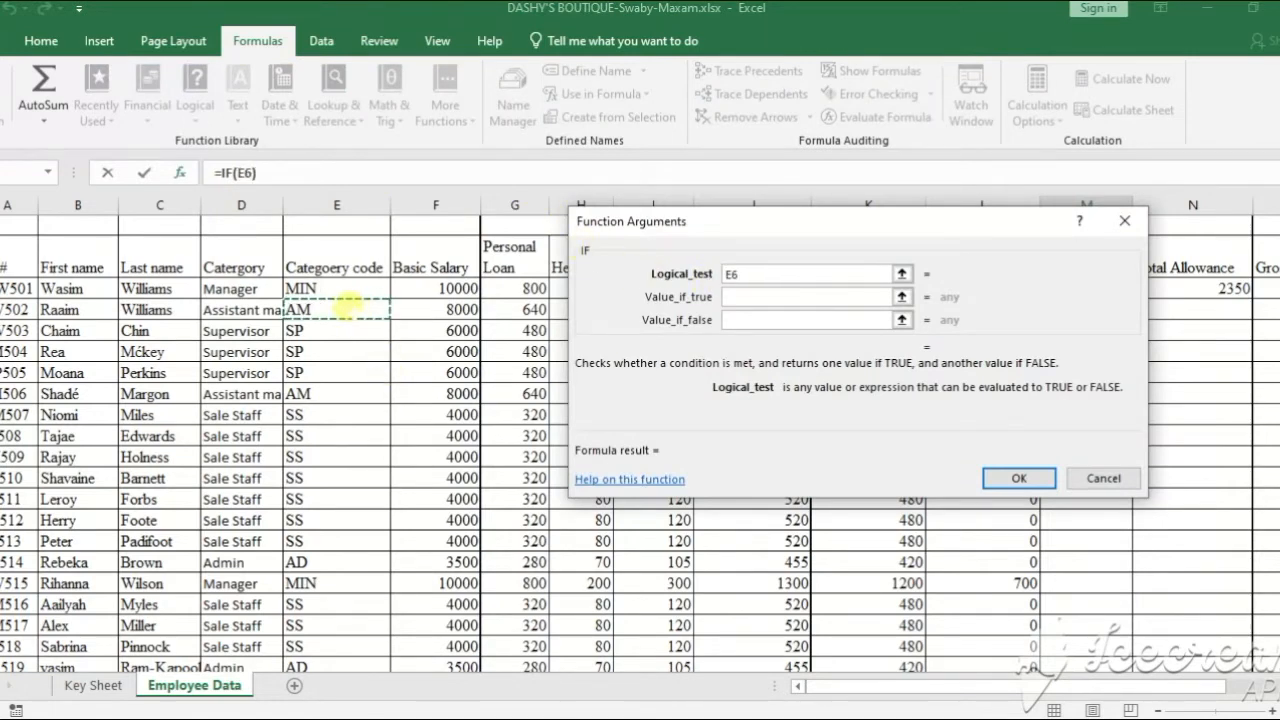
pyautogui.write('="M')
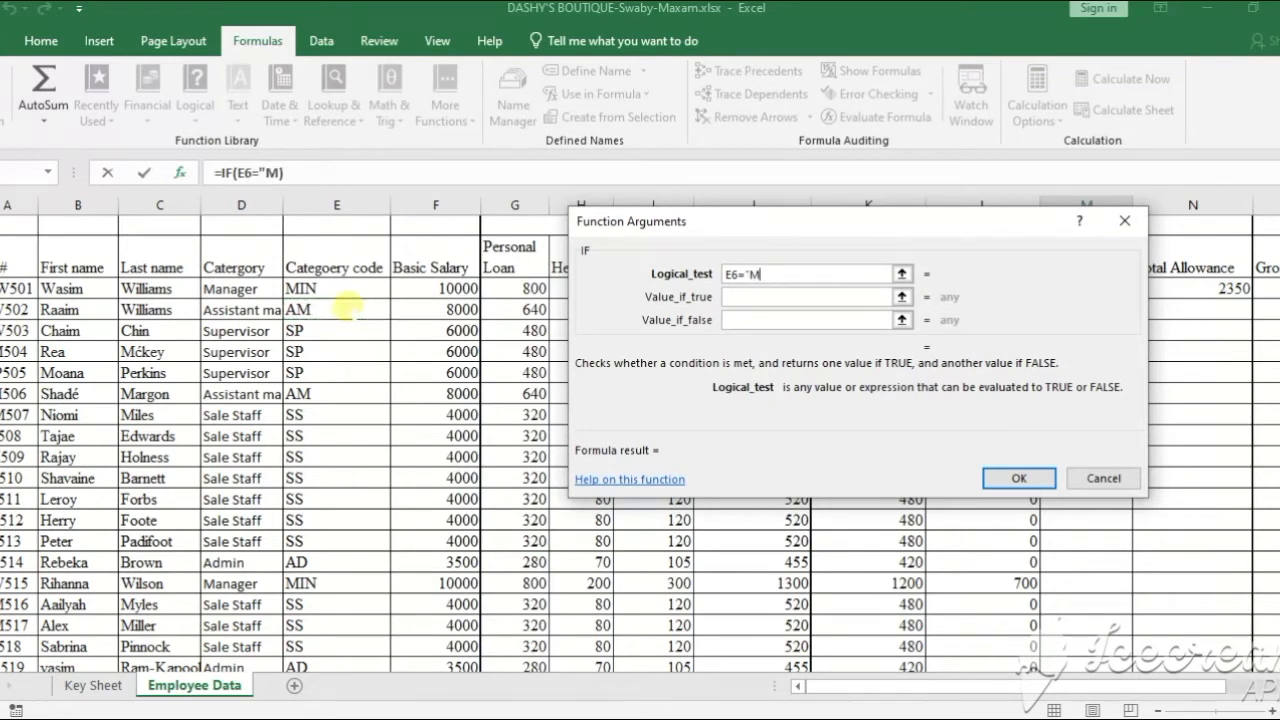
pyautogui.write('IN",')
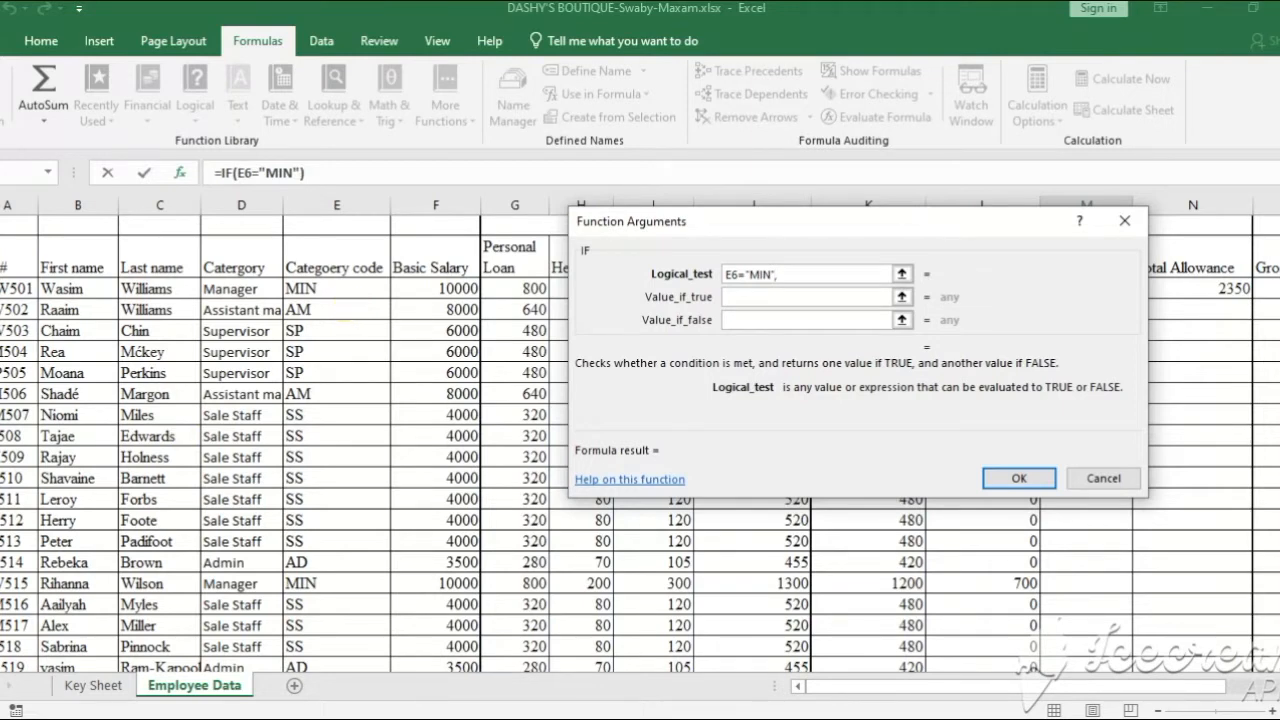
# Continue the M6 formula with the manager's result, 'Key Sheet'!$C$13*'Employee Data'!F6, using the absolute Entertainment Allowance rate
pyautogui.click(64, 688)
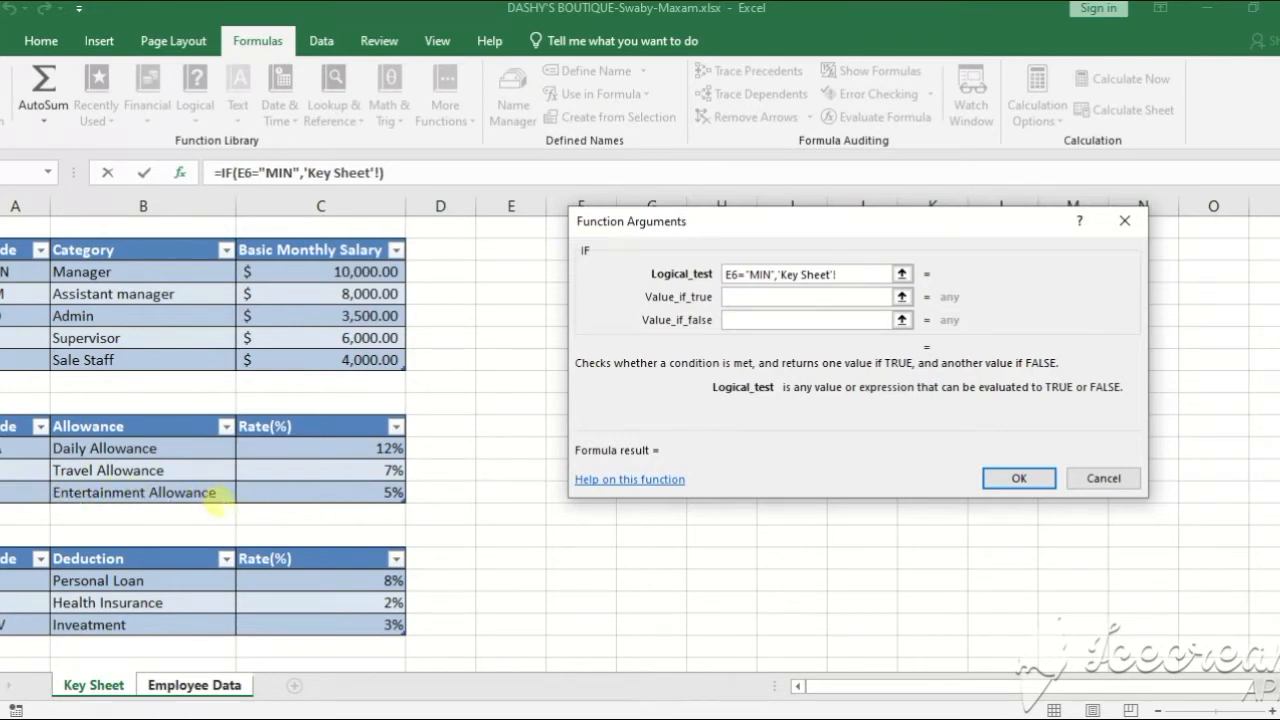
pyautogui.click(340, 490)
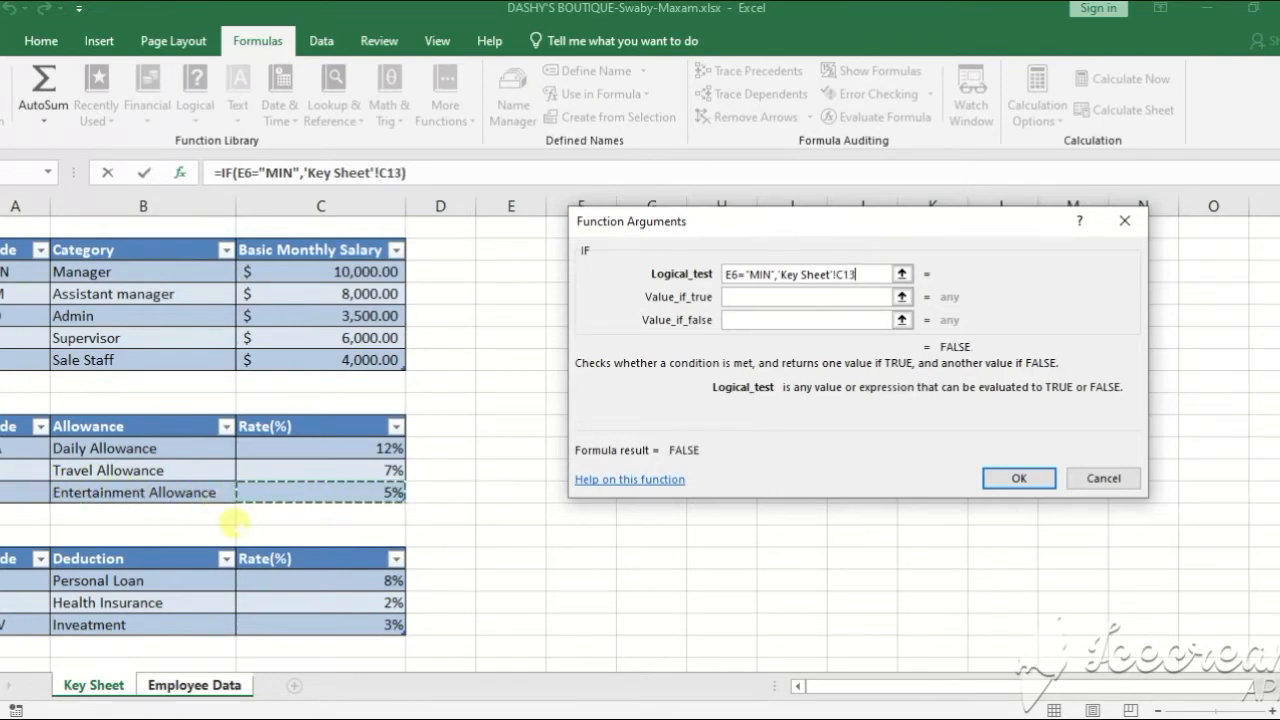
pyautogui.press('F4')
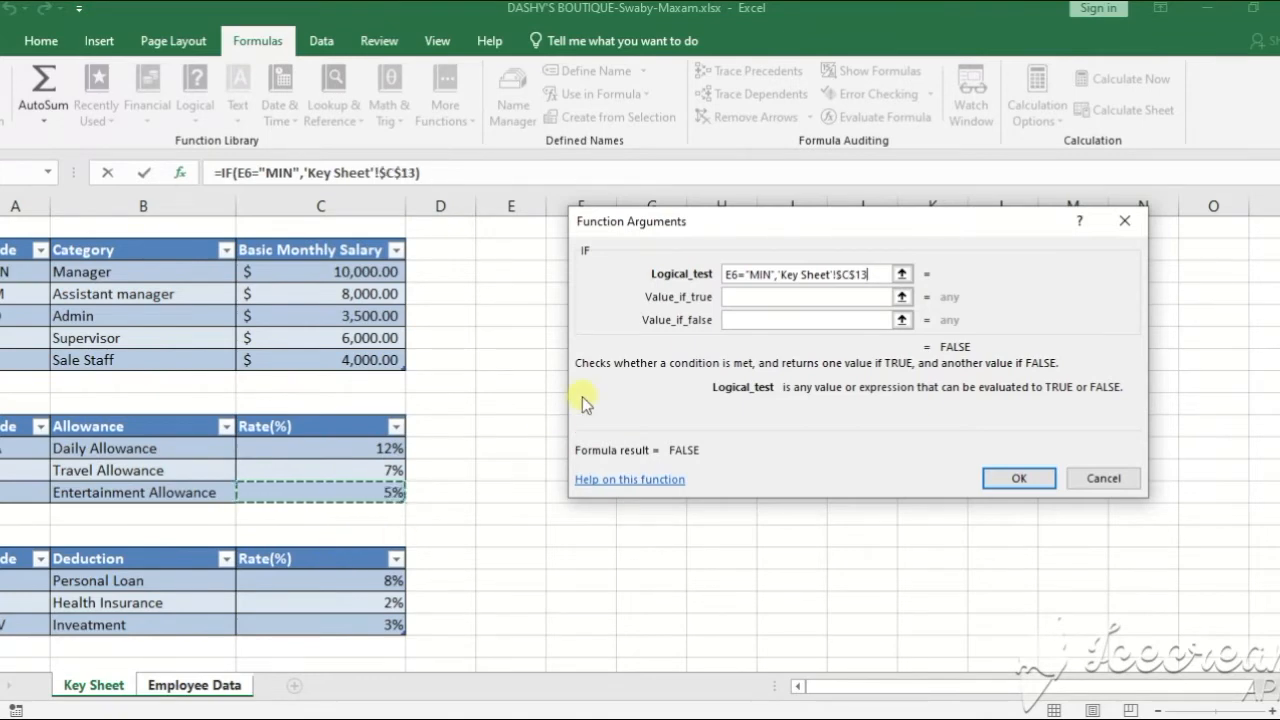
pyautogui.write('*')
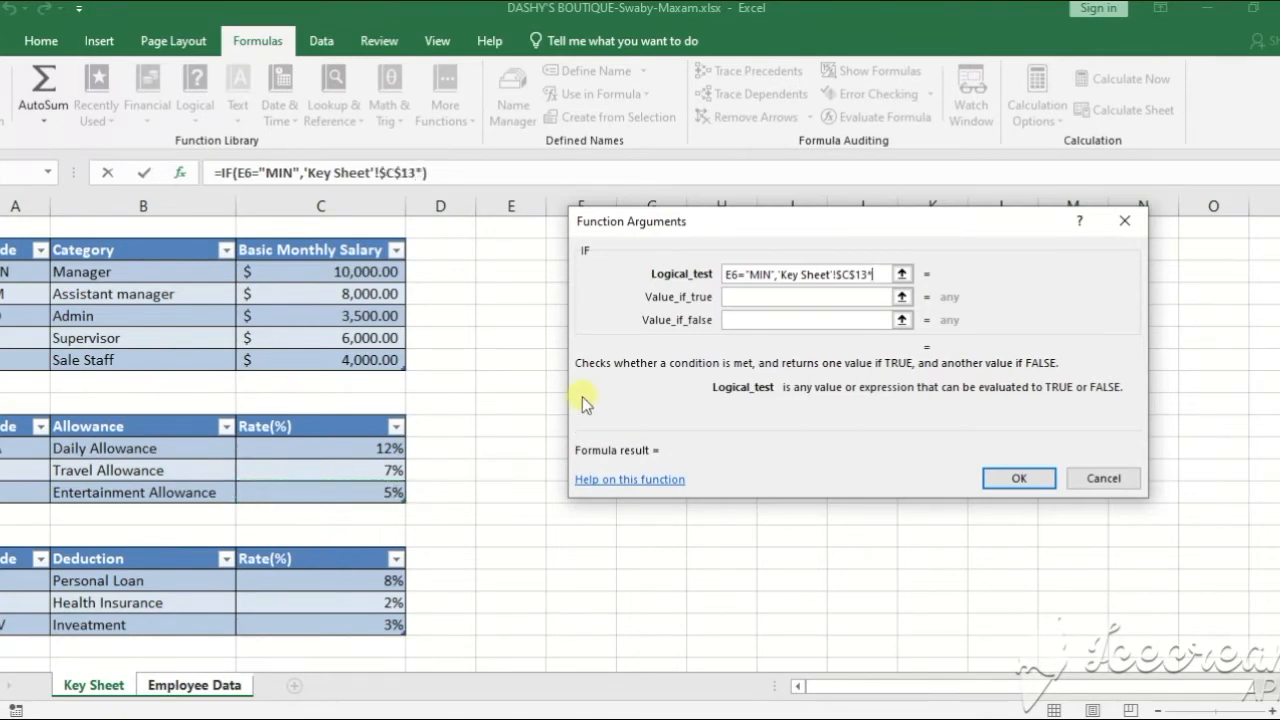
pyautogui.click(198, 686)
pyautogui.click(462, 310)
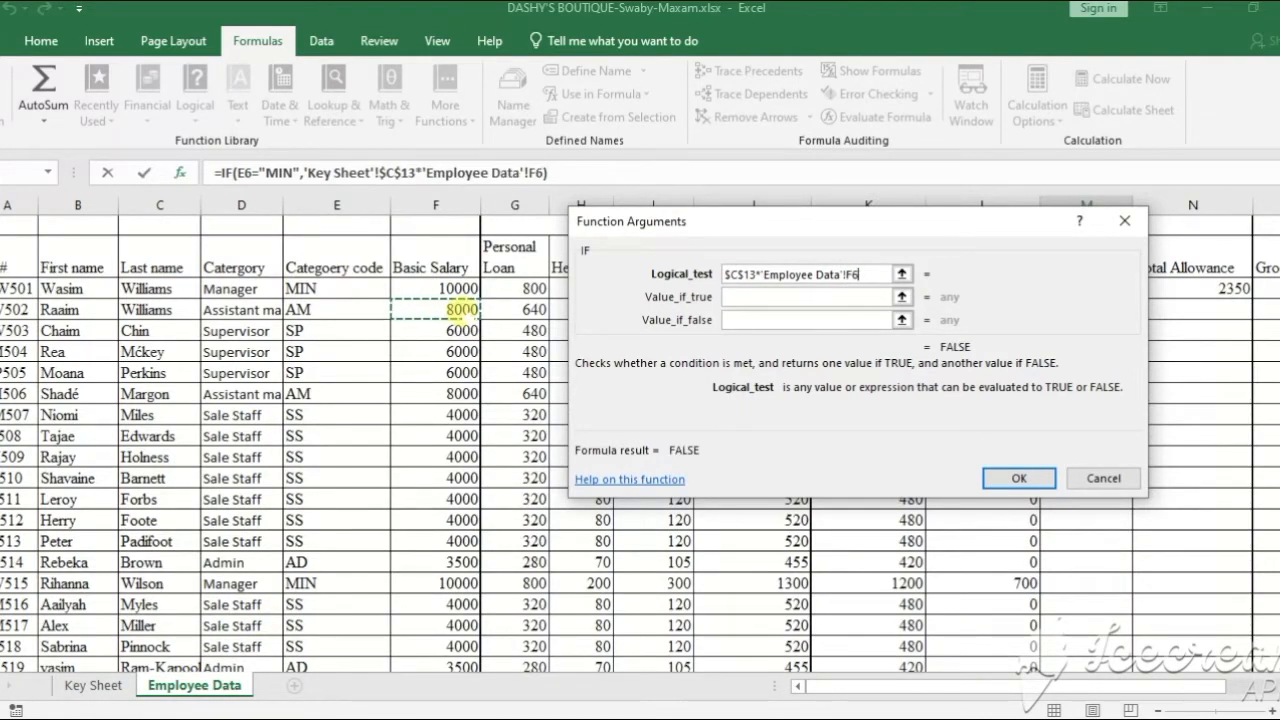
# Append a nested IF to the M6 formula with the assistant manager condition 'Employee Data'!E6="AM", followed by a comma
pyautogui.write(',IF(')
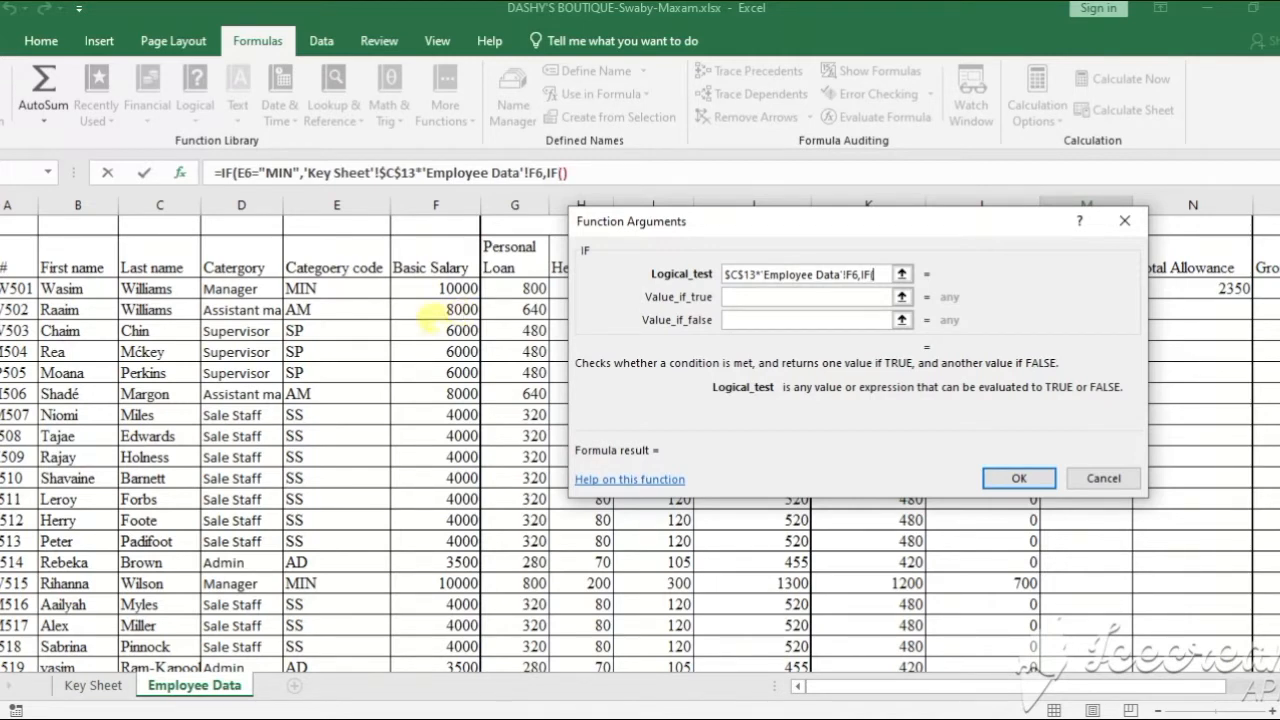
pyautogui.click(362, 312)
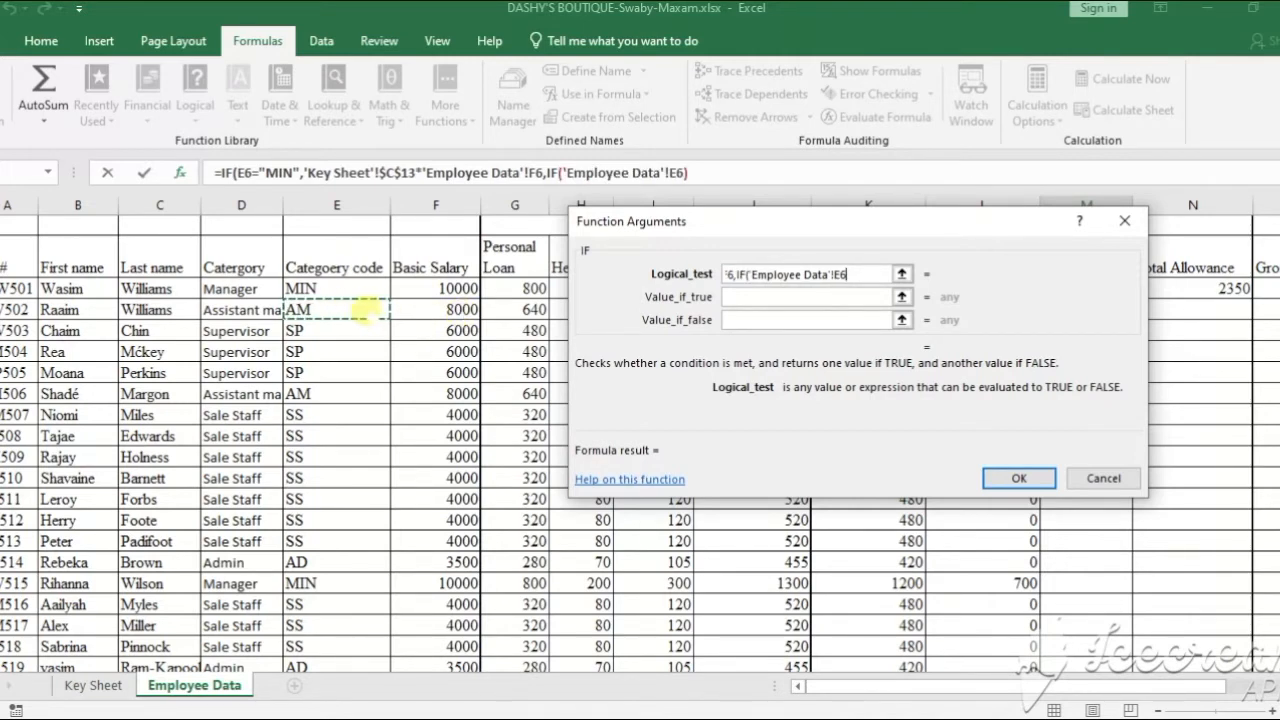
pyautogui.write('="AM",')
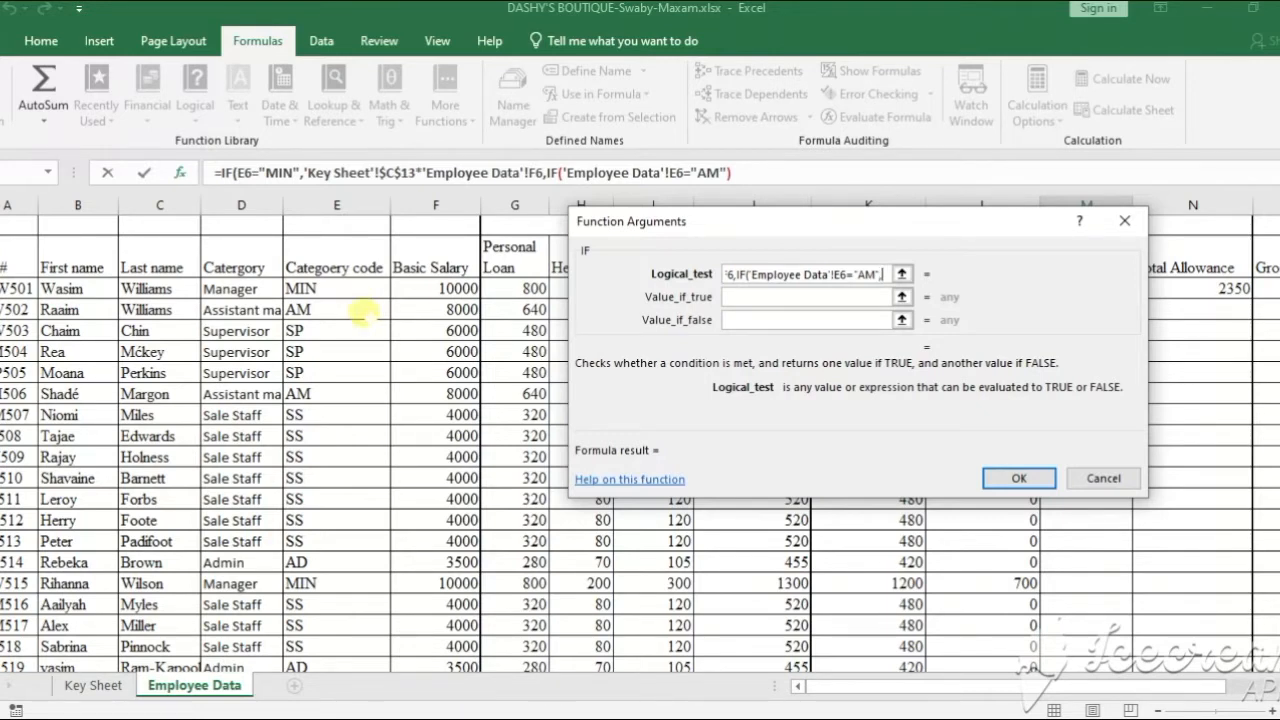
# Continue the M6 formula with the assistant manager's result, 'Key Sheet'!$C$13*'Employee Data'!F6, keeping the rate reference absolute
pyautogui.click(84, 686)
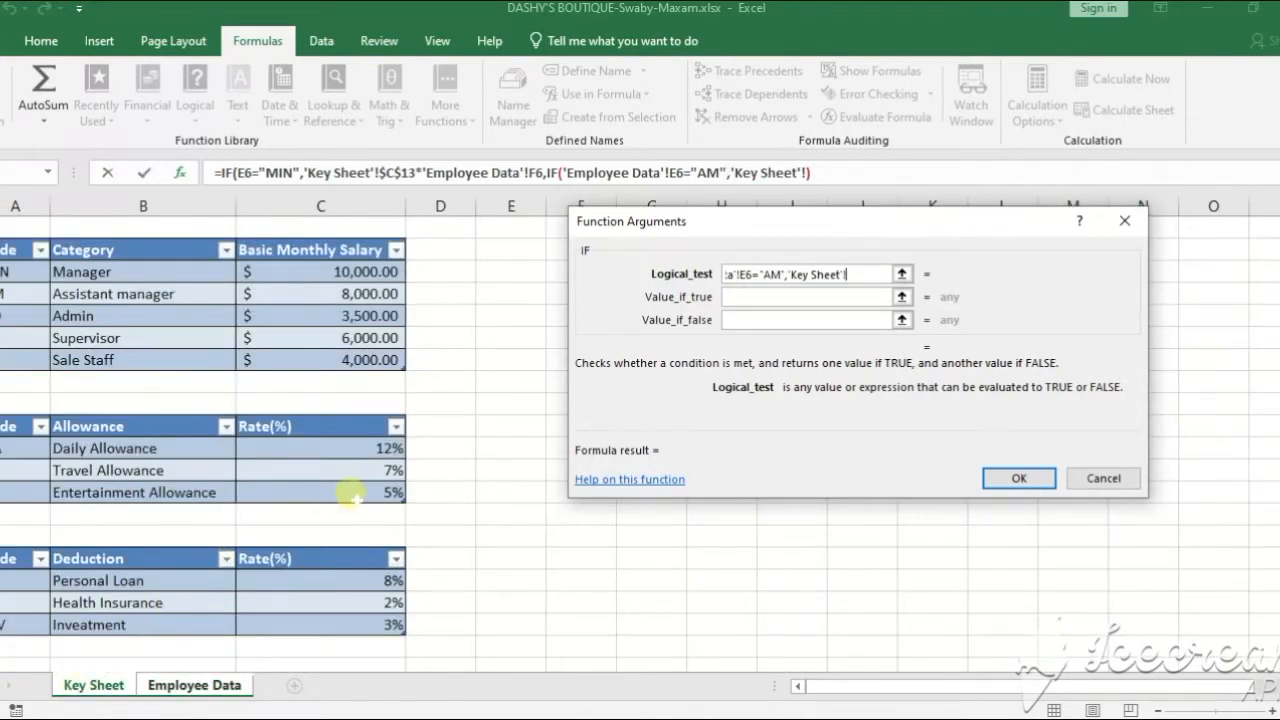
pyautogui.click(278, 494)
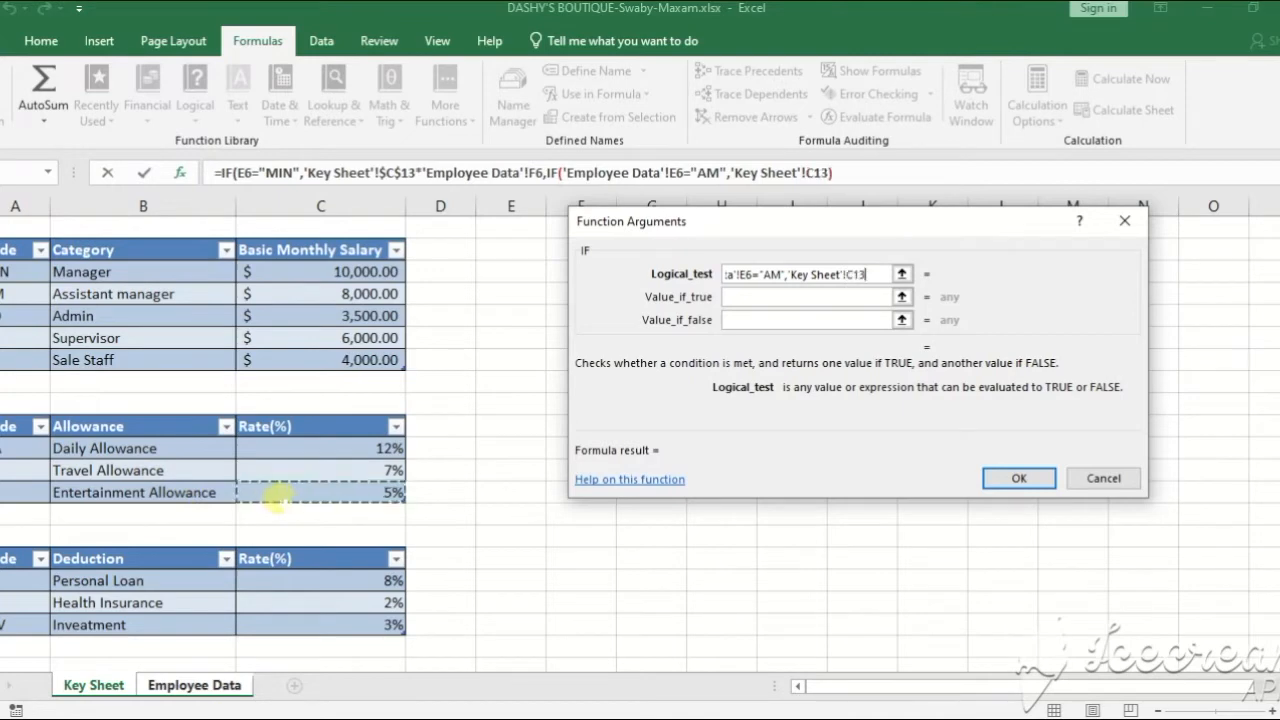
pyautogui.press('F4')
pyautogui.write('*')
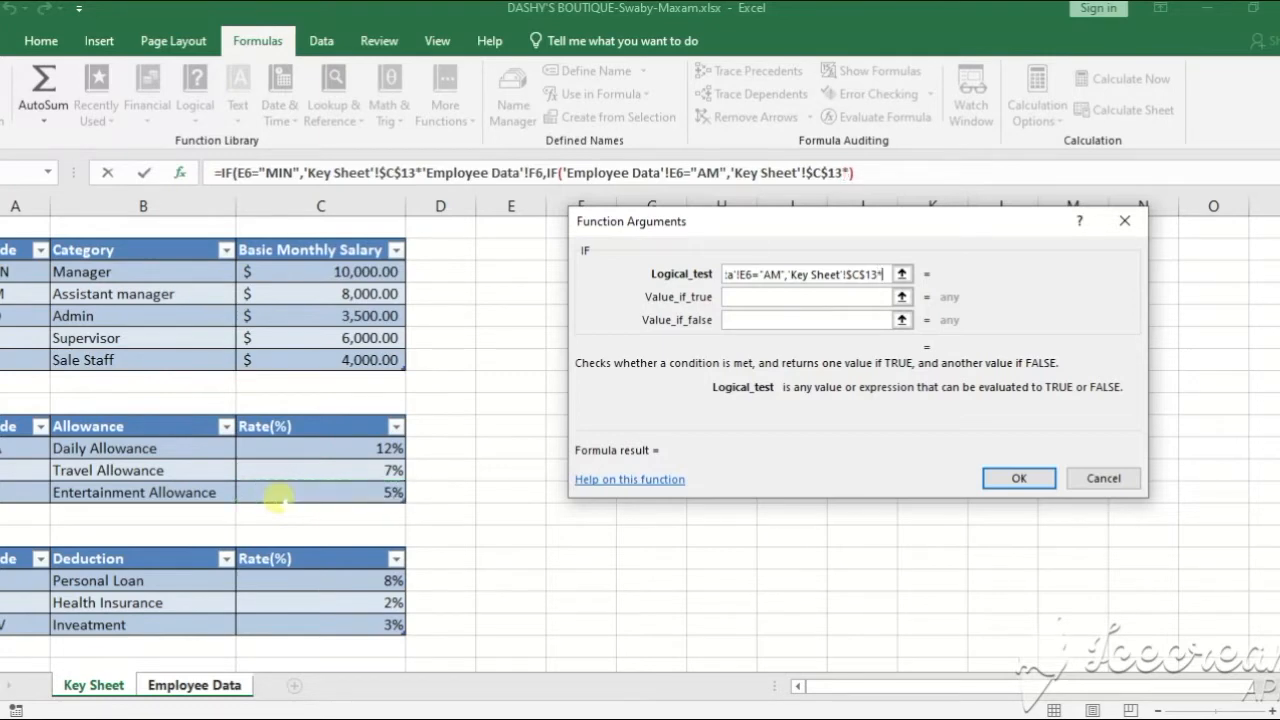
pyautogui.click(181, 688)
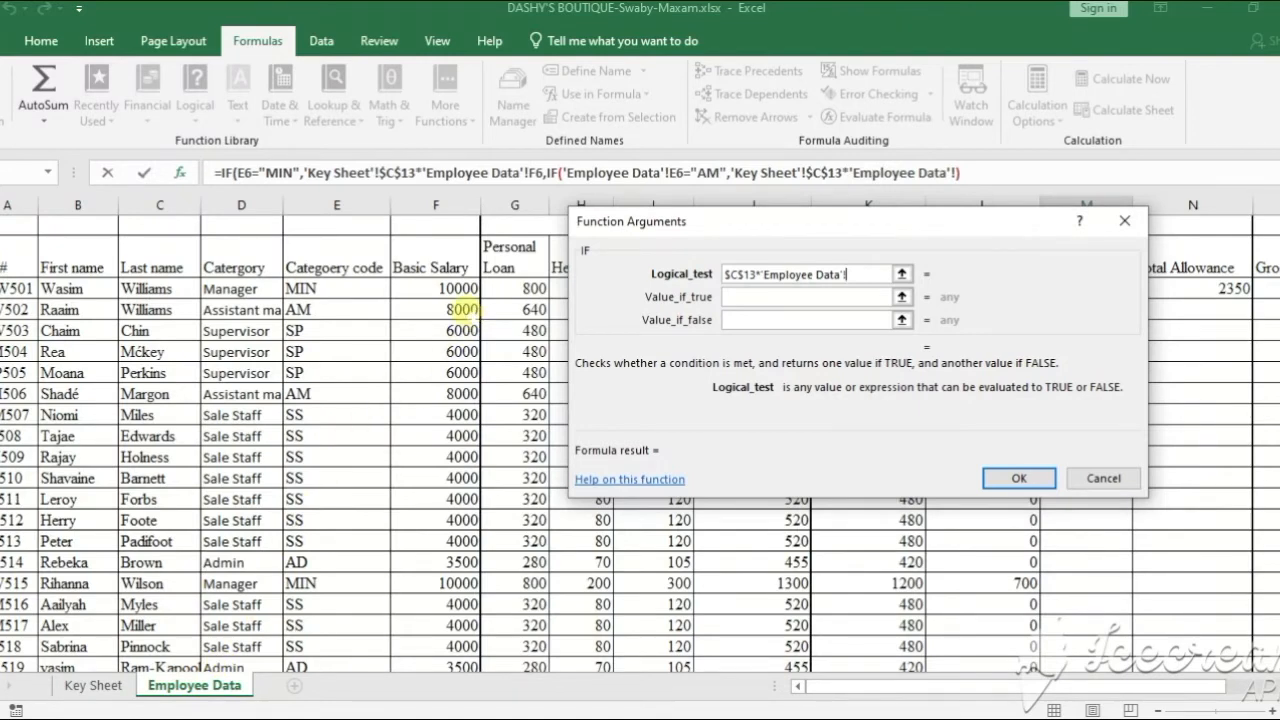
pyautogui.click(466, 310)
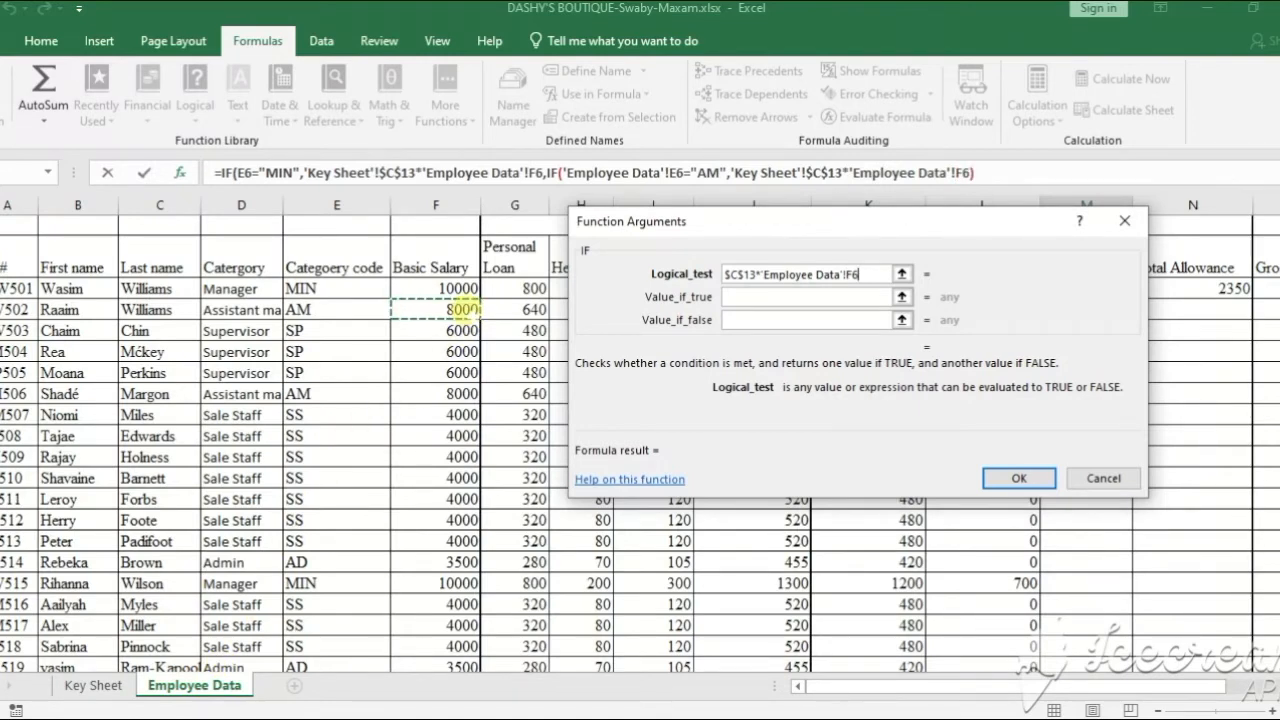
# Finish the M6 formula with 0 for all other categories and fill Entertainment Allowance down to the last employee
pyautogui.write(',0')
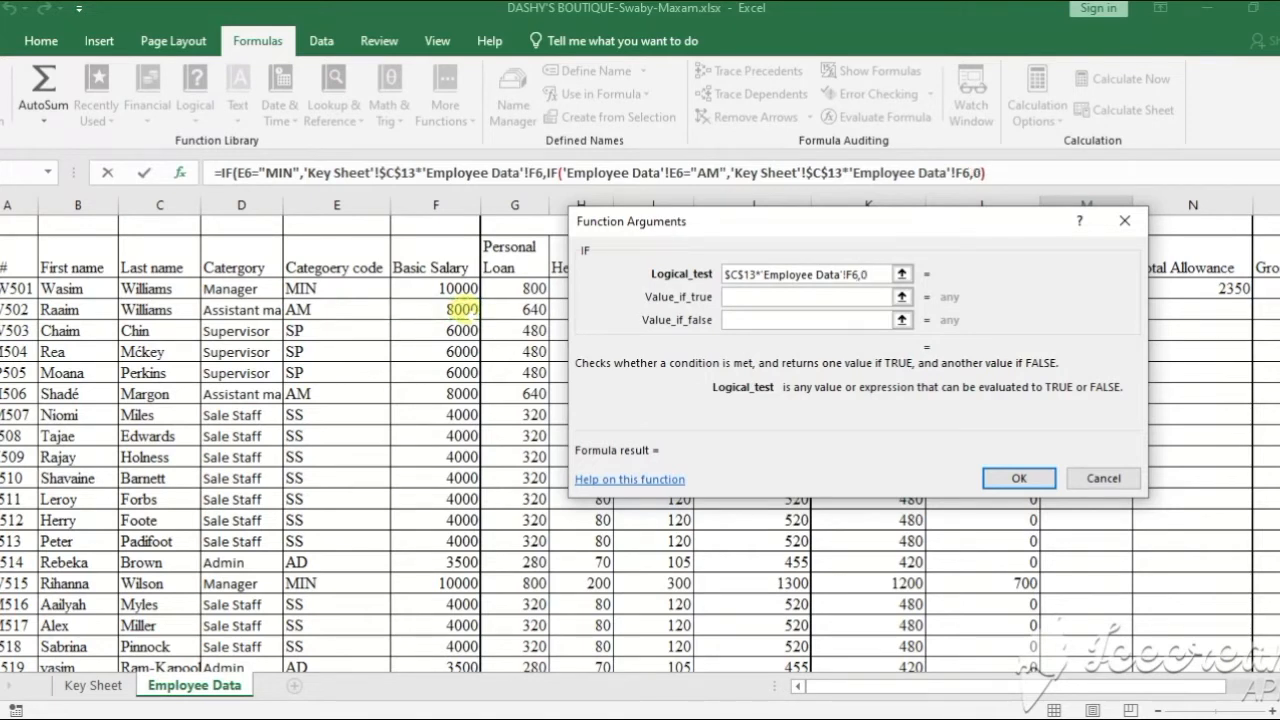
pyautogui.write(')')
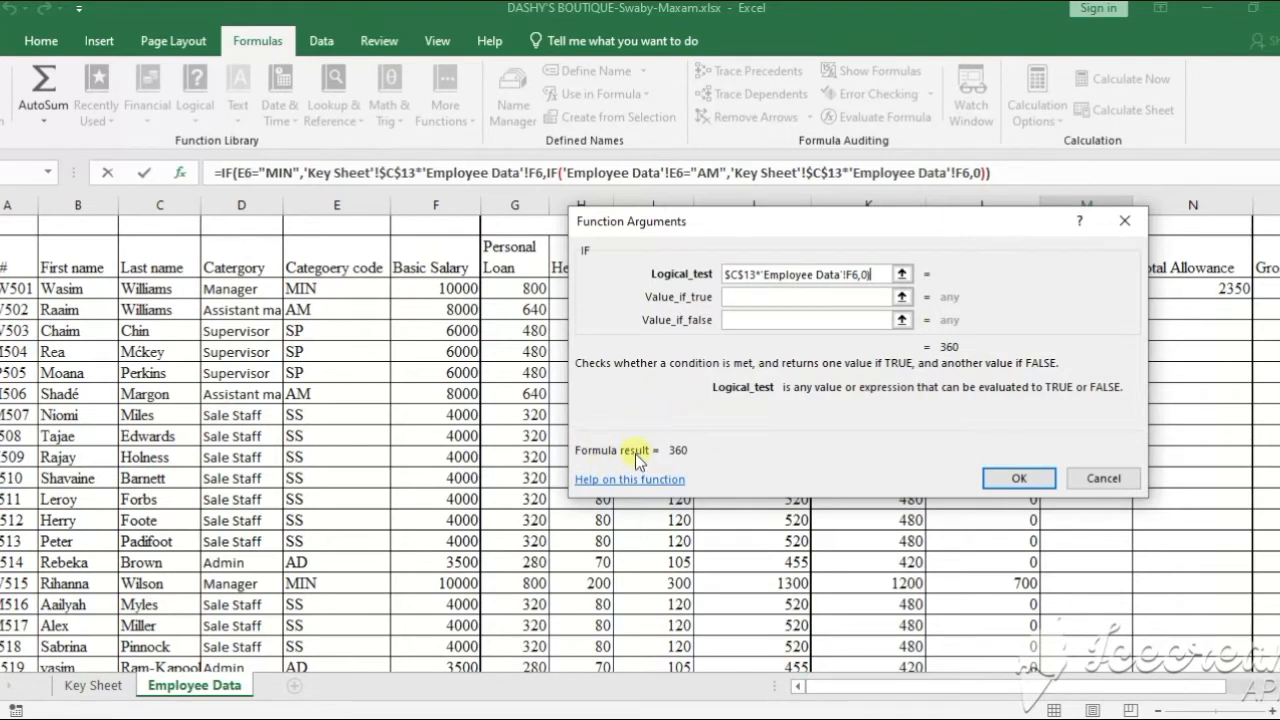
pyautogui.click(1022, 479)
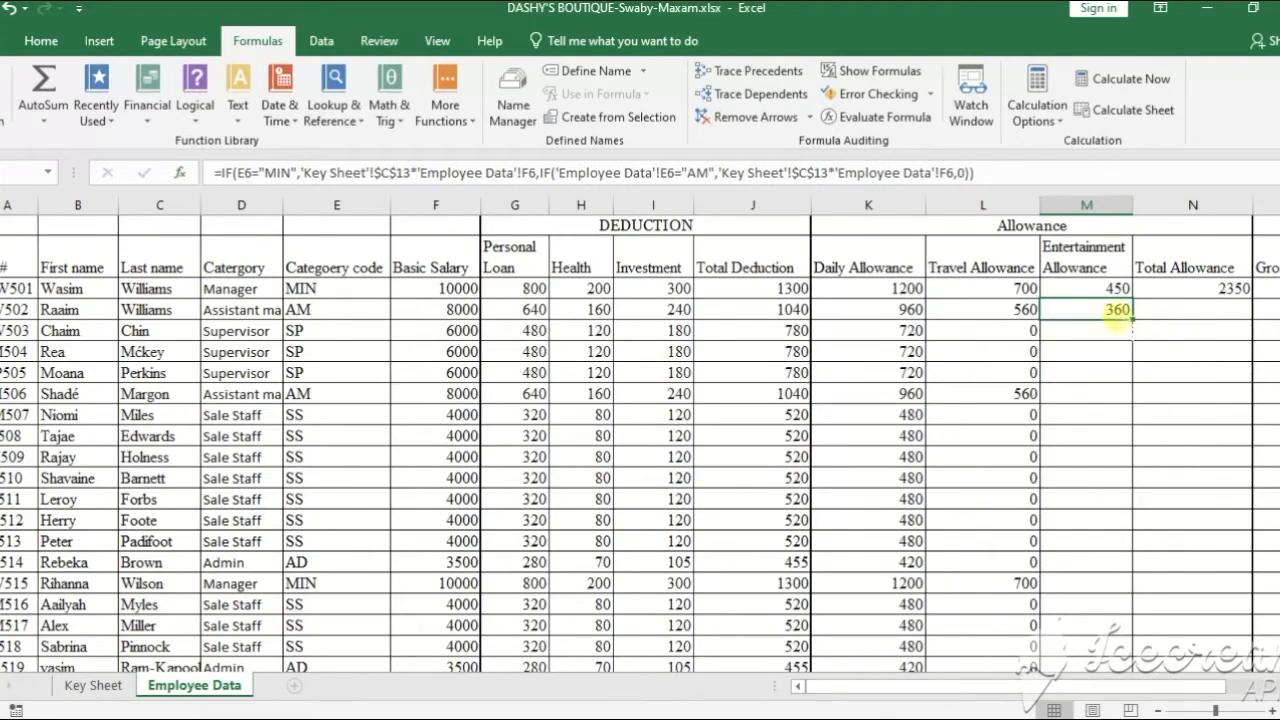
pyautogui.moveTo(1132, 312)
pyautogui.mouseDown()
pyautogui.moveTo(1113, 634)
pyautogui.moveTo(1125, 685)
pyautogui.moveTo(1125, 628)
pyautogui.mouseUp()
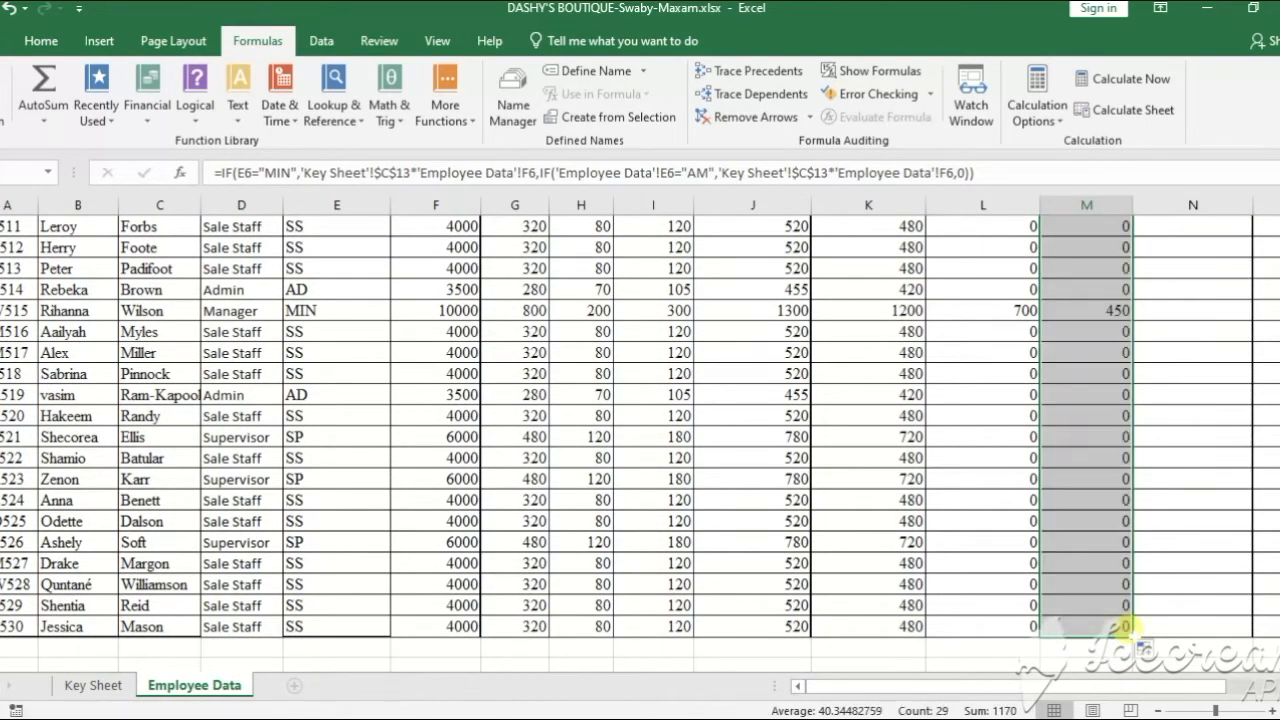
# Enter =SUM(K6:M6) in N6 to total the first assistant manager's daily, travel and entertainment allowances
pyautogui.scroll(2, 1104, 452)
pyautogui.scroll(3, 1104, 452)
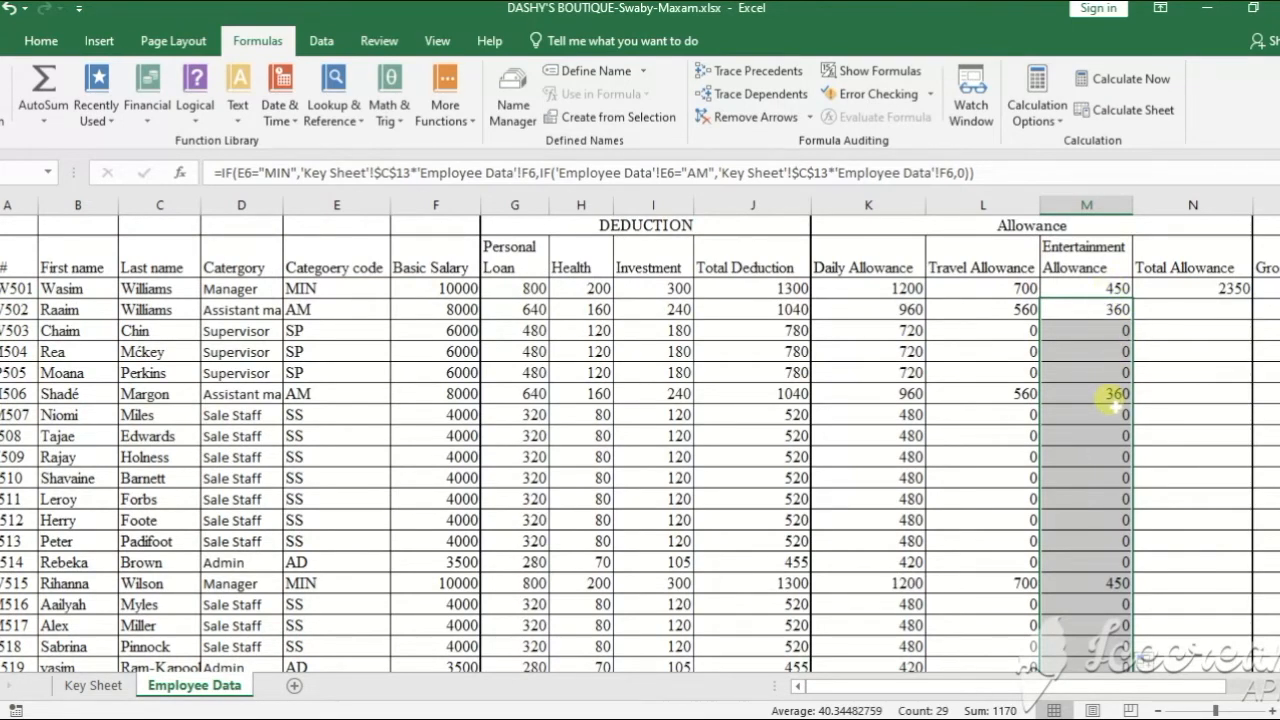
pyautogui.scroll(-2, 1112, 400)
pyautogui.scroll(3, 1112, 456)
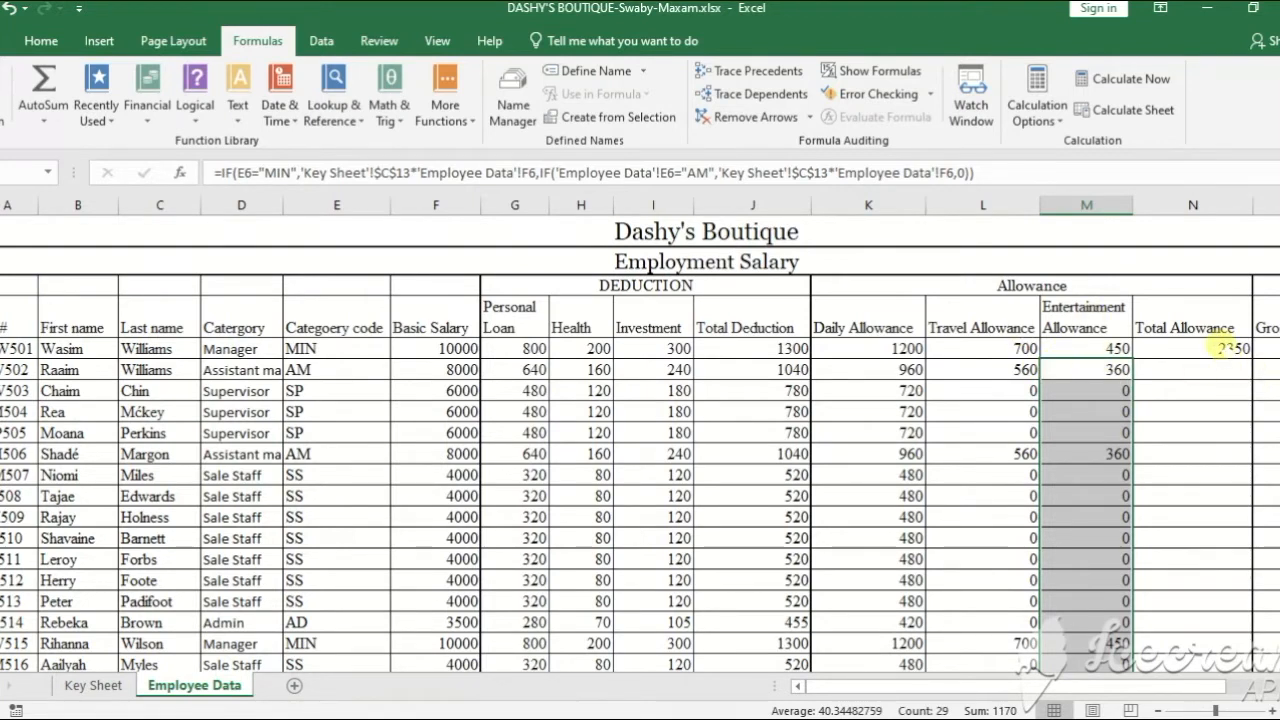
pyautogui.click(1222, 348)
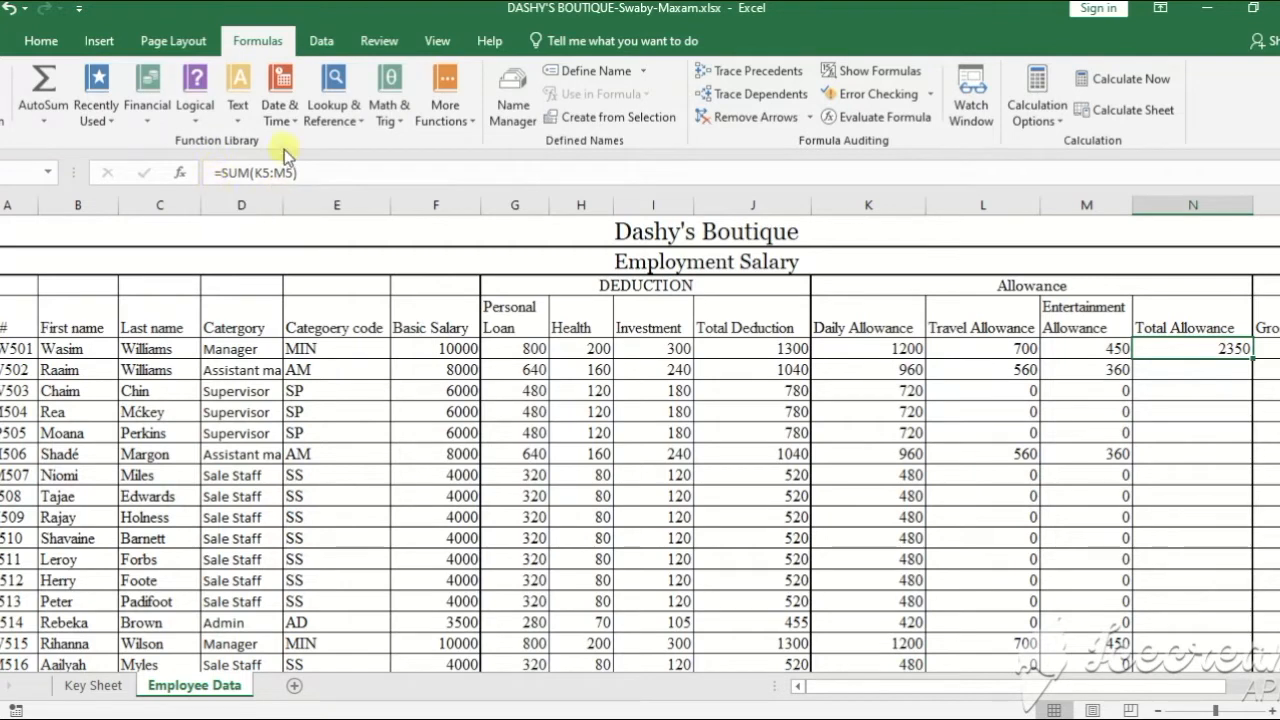
pyautogui.click(1170, 372)
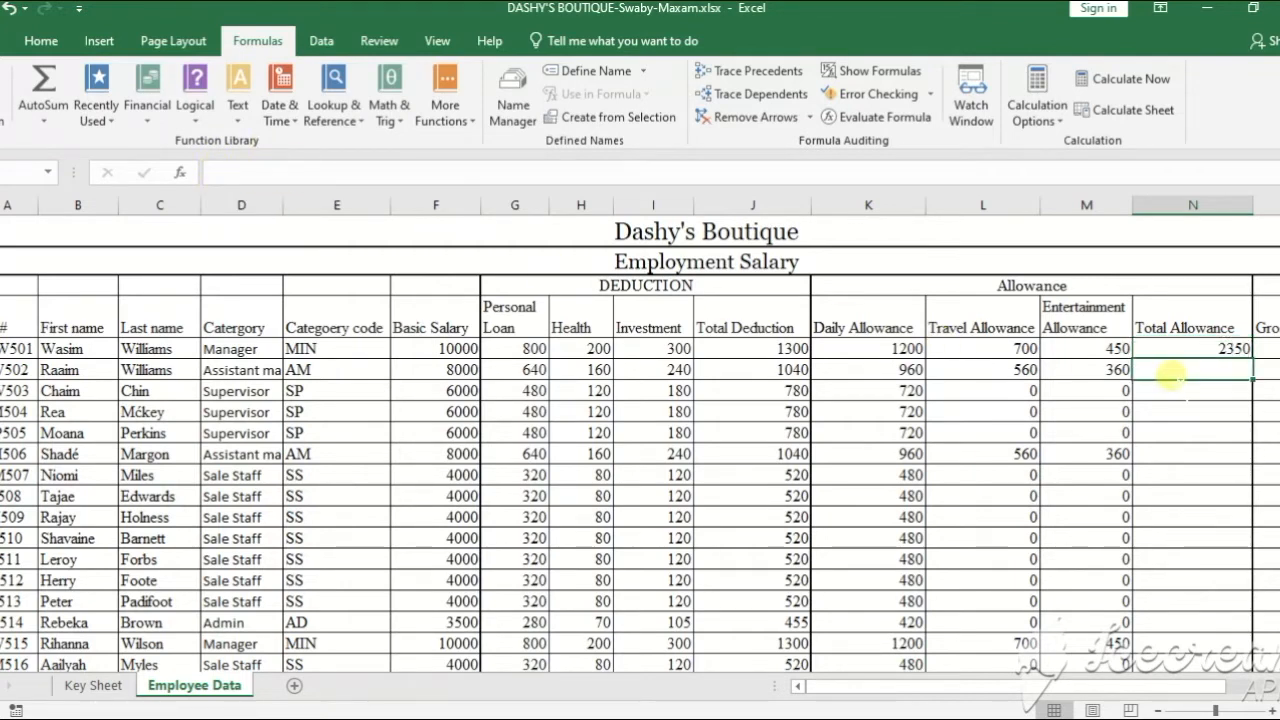
pyautogui.write('=')
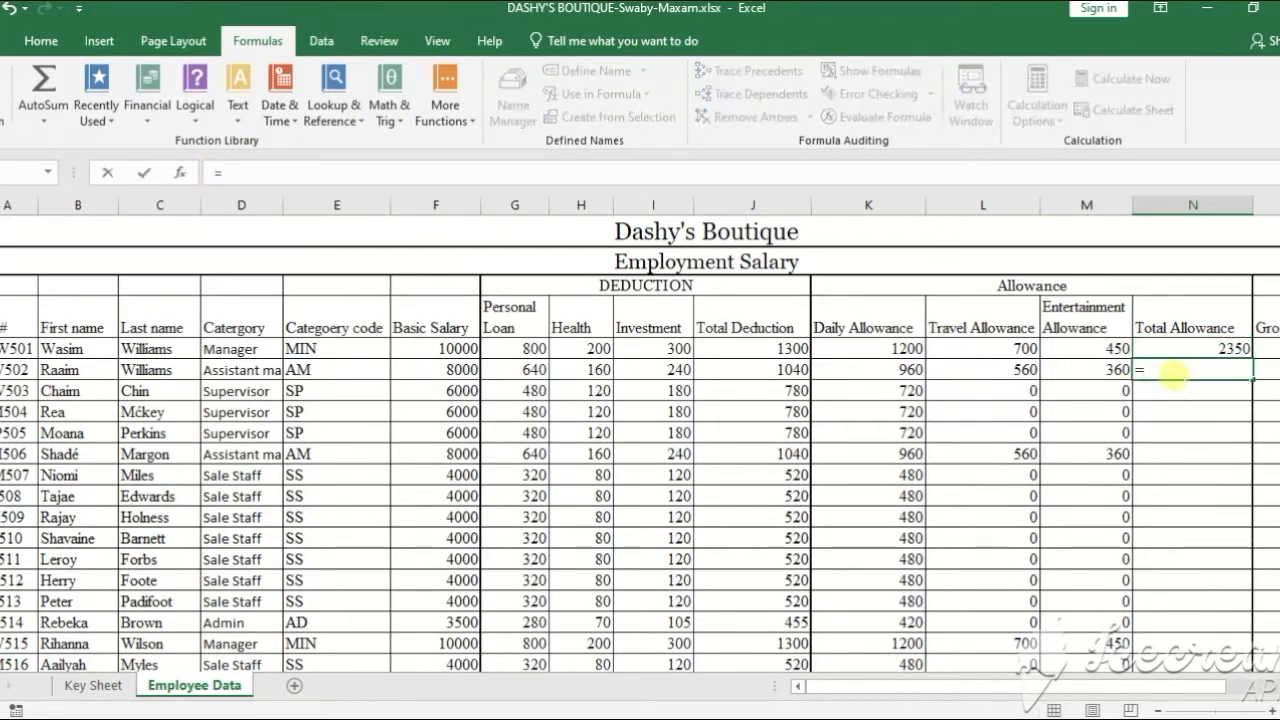
pyautogui.write('sum')
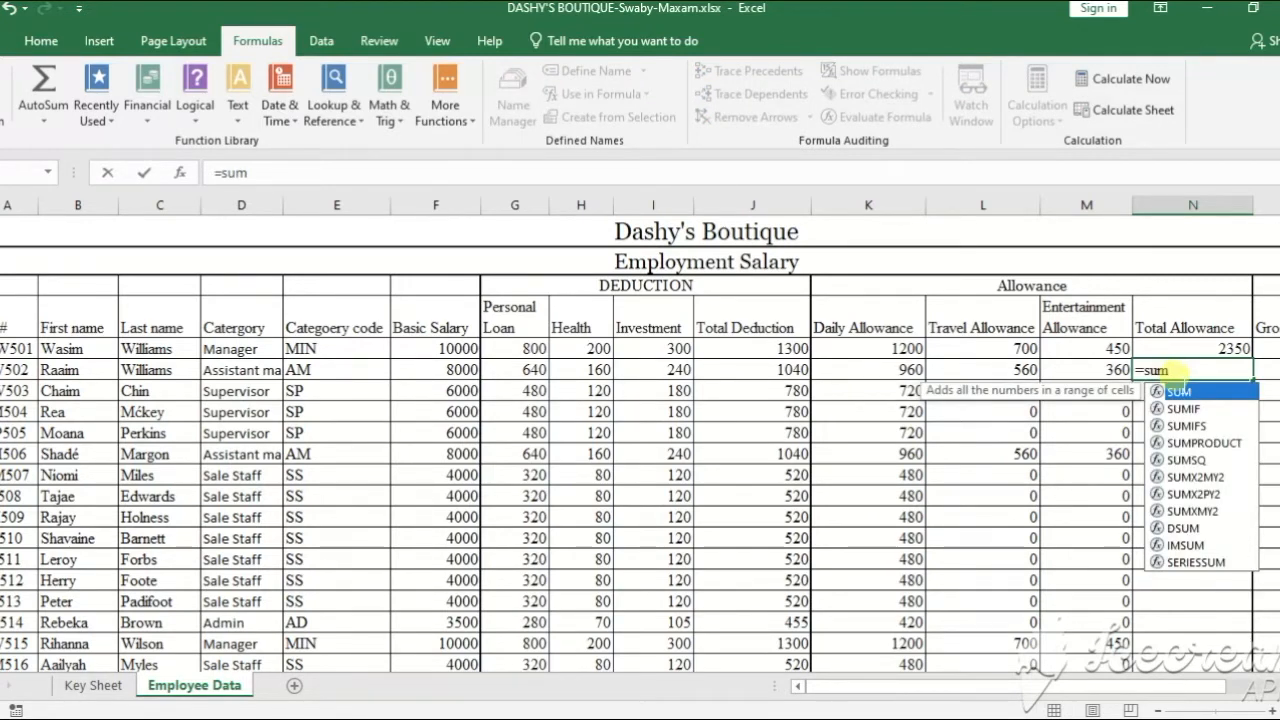
pyautogui.write('(')
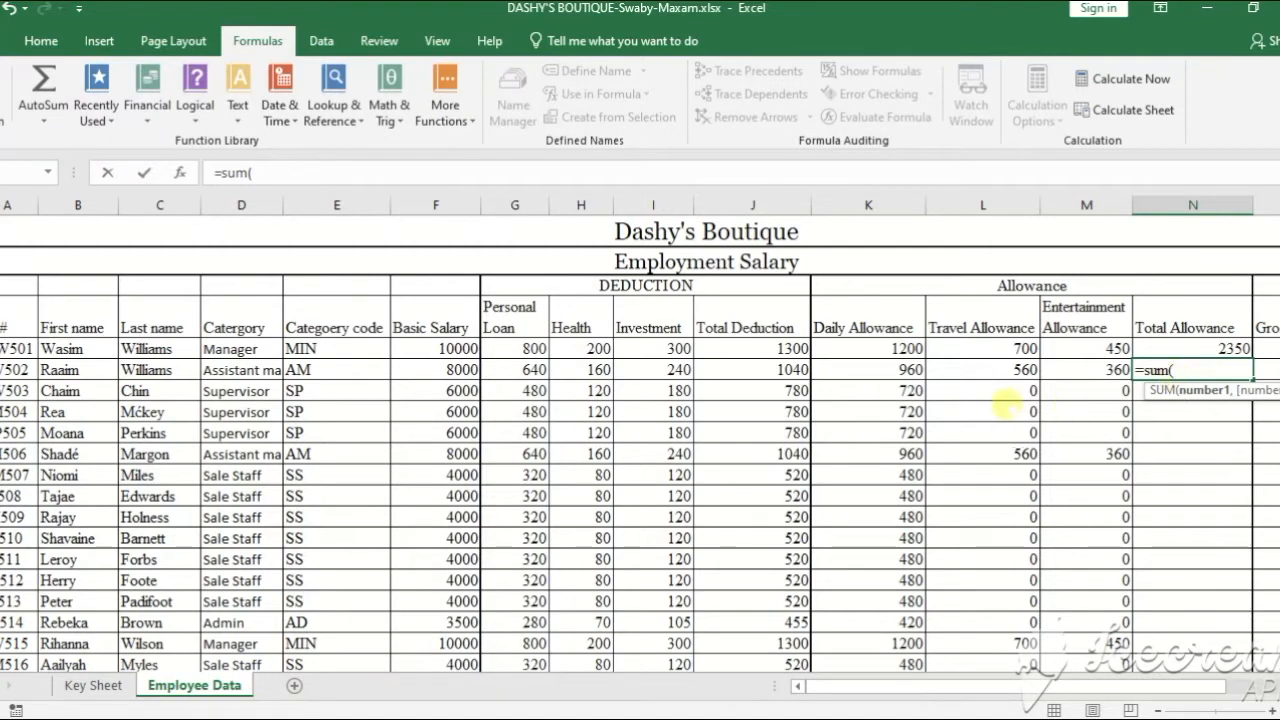
pyautogui.moveTo(862, 372); pyautogui.dragTo(1078, 371)
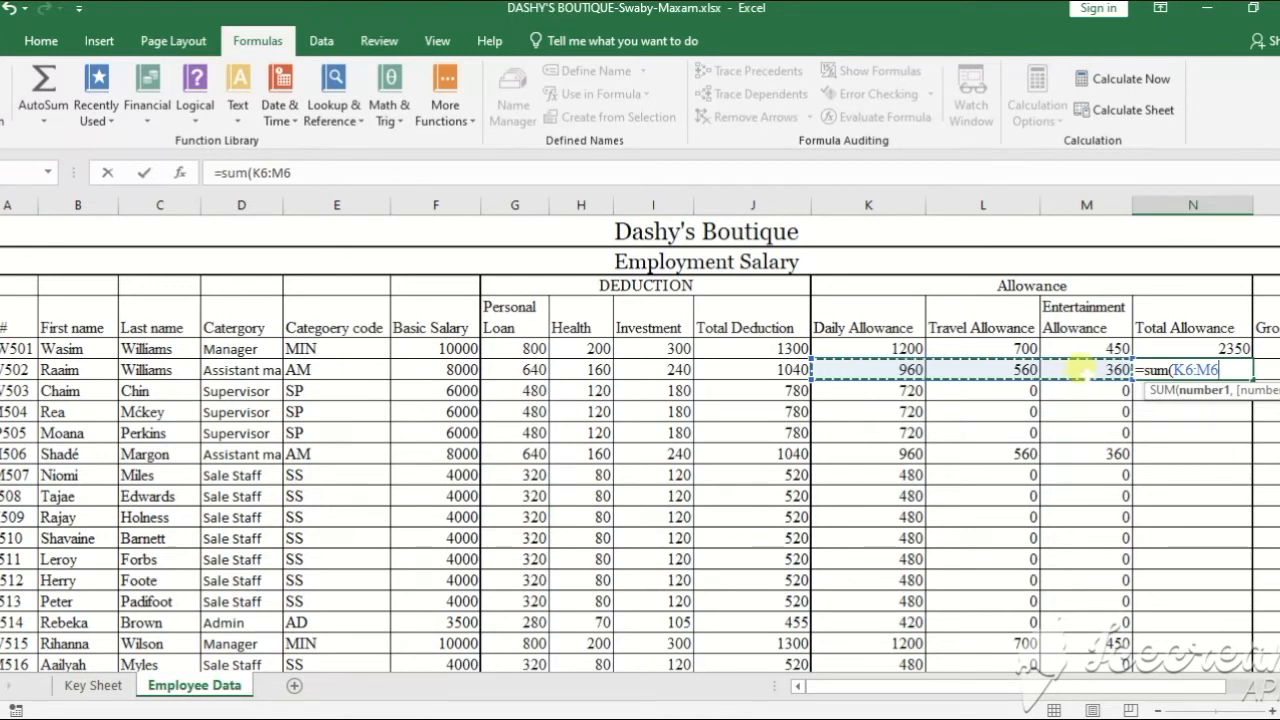
pyautogui.write(')')
pyautogui.press('Return')
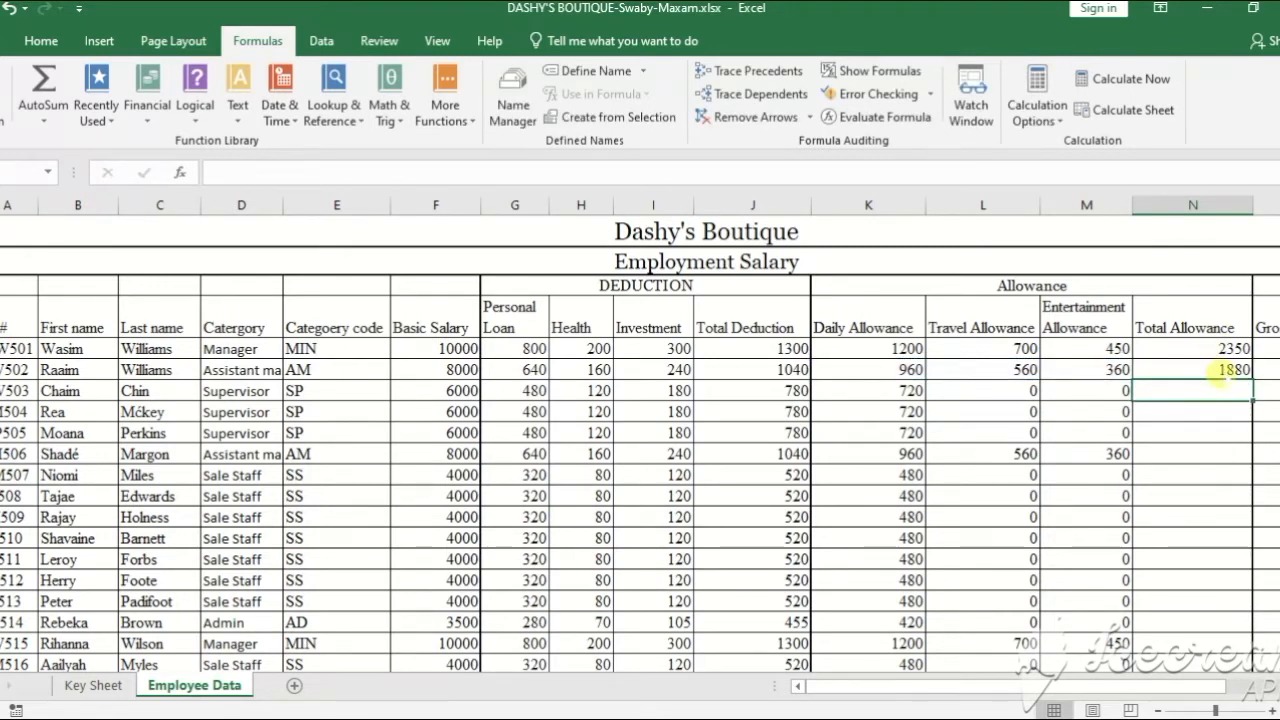
# Fill the Total Allowance formula from N6 down to the last employee
pyautogui.click(1225, 370)
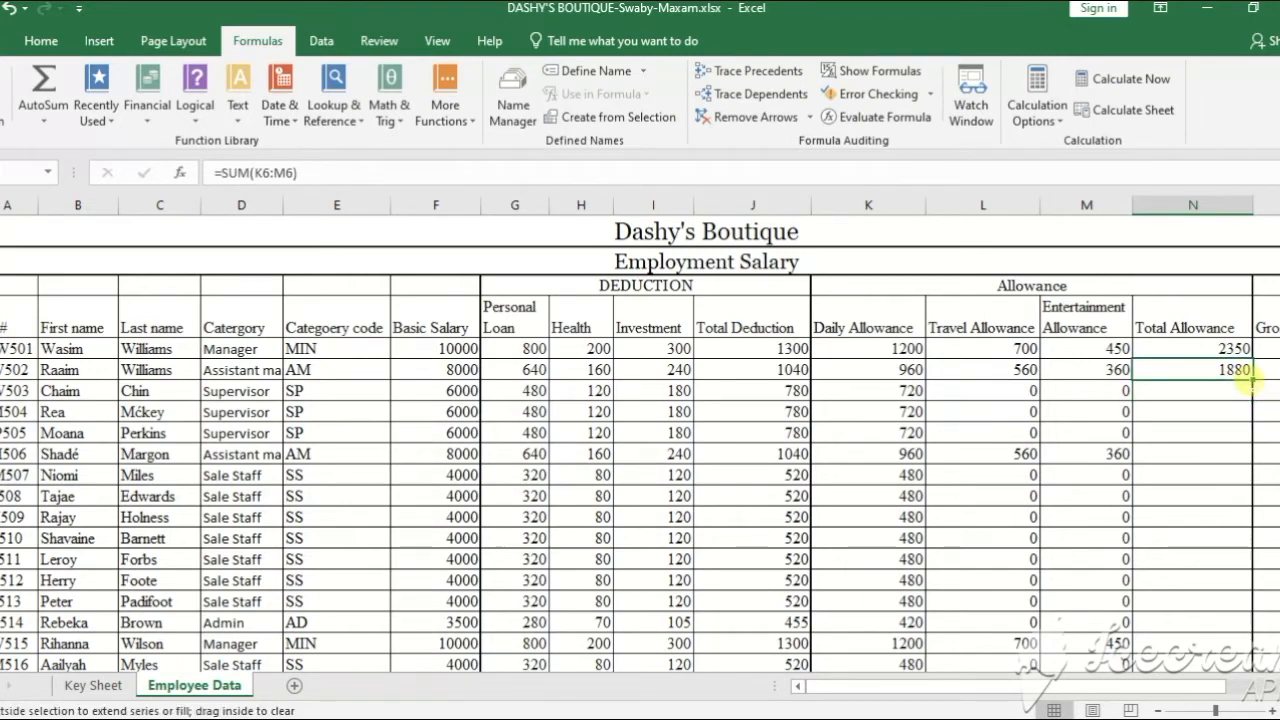
pyautogui.moveTo(1252, 380); pyautogui.dragTo(1238, 633)
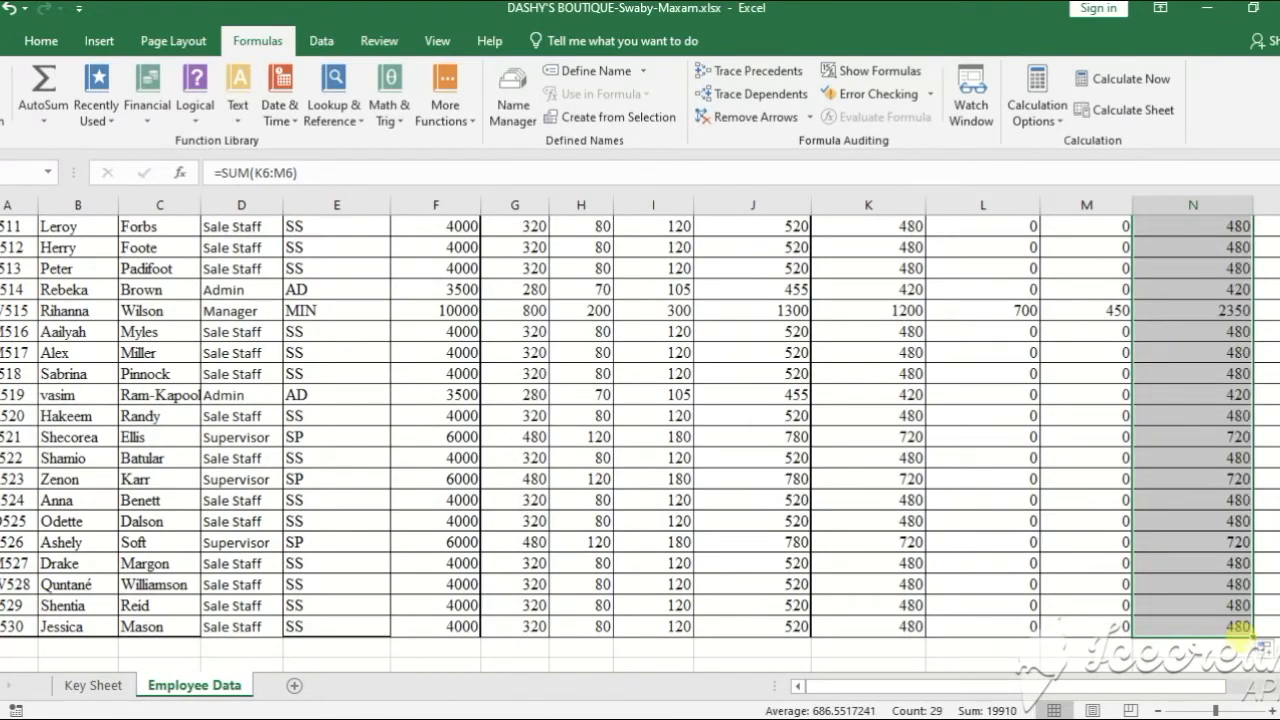
pyautogui.scroll(5, 1232, 574)
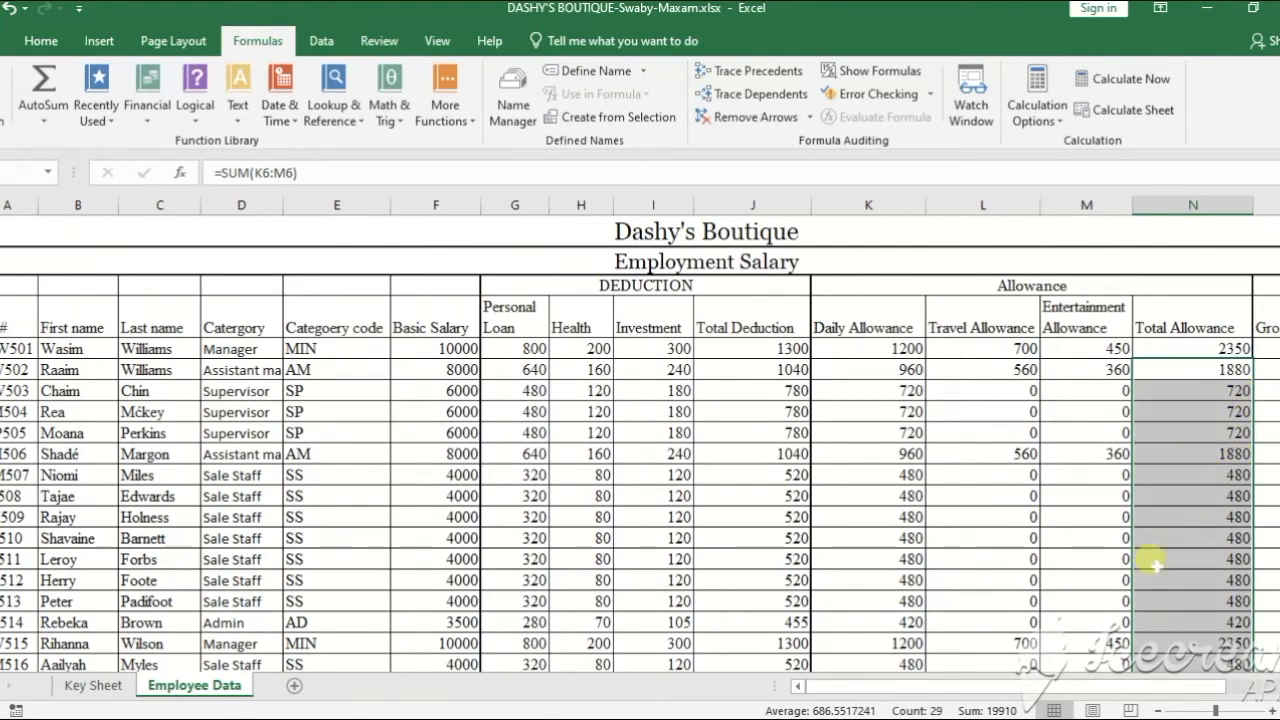
# Examine the existing Gross Income formula in O5 and the cells it references
pyautogui.moveTo(1146, 689); pyautogui.dragTo(1228, 697)
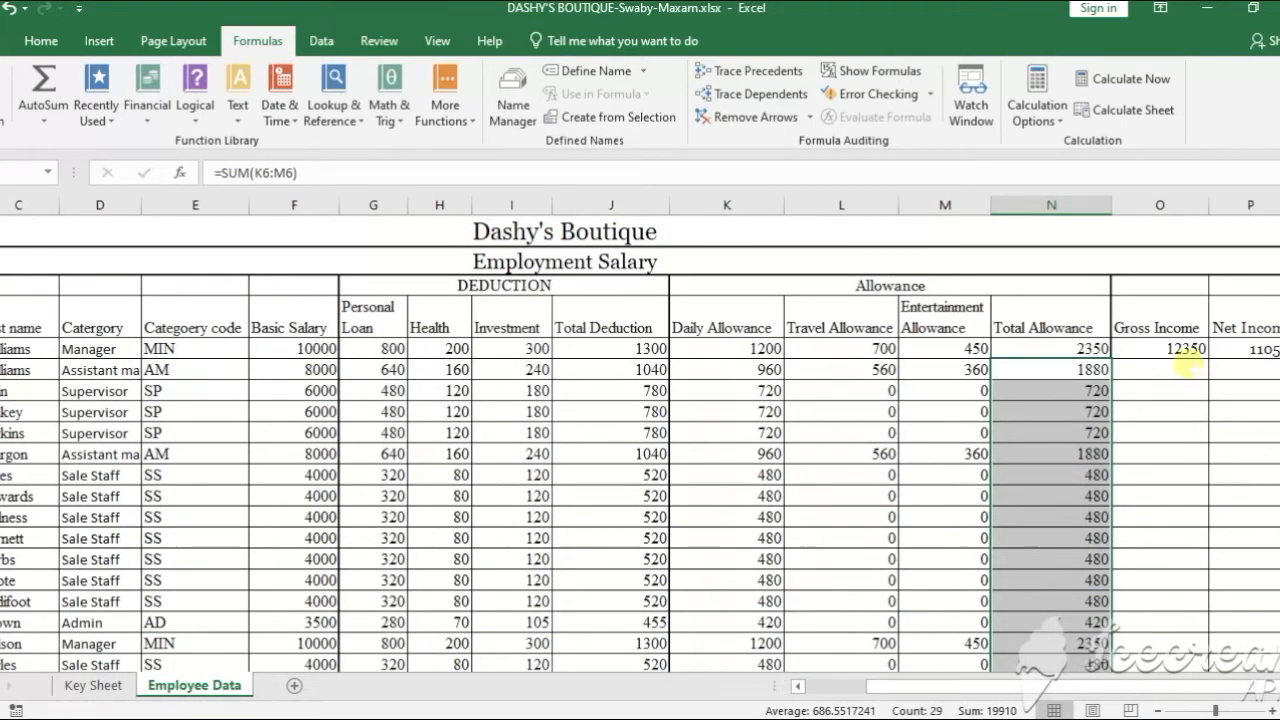
pyautogui.click(1185, 349)
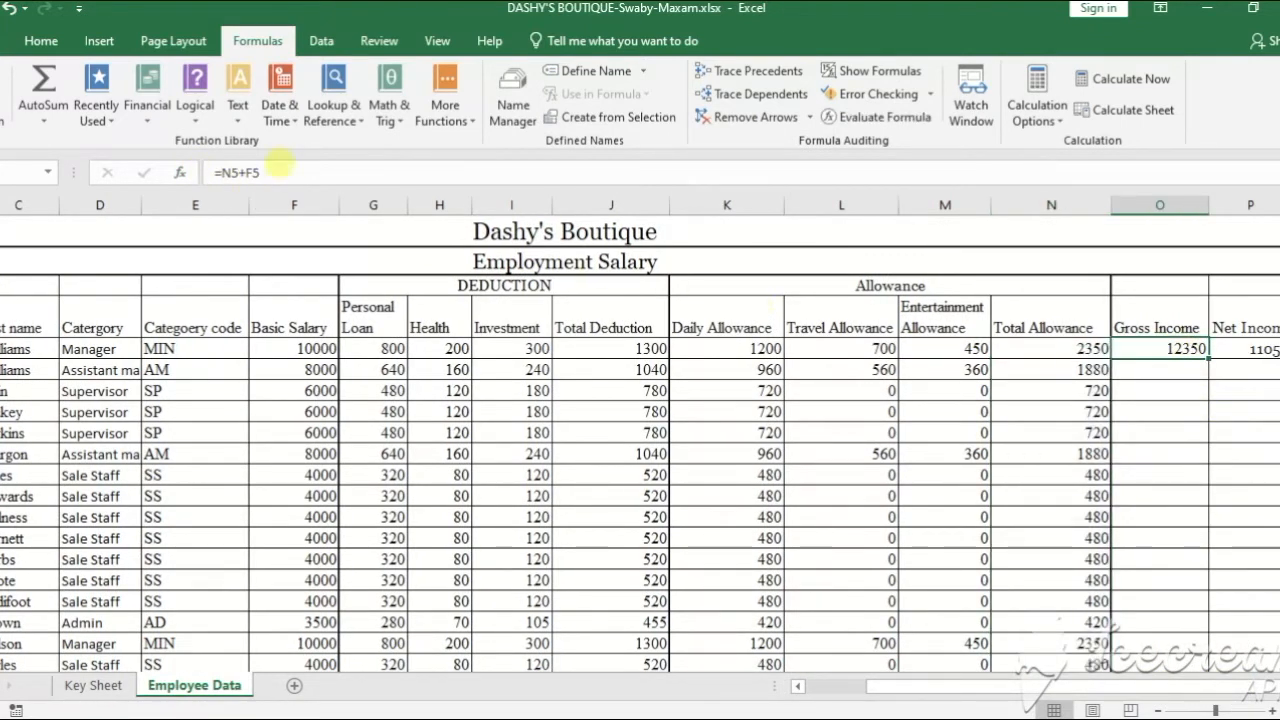
pyautogui.click(216, 172)
pyautogui.moveTo(240, 178); pyautogui.dragTo(258, 173)
pyautogui.click(261, 173)
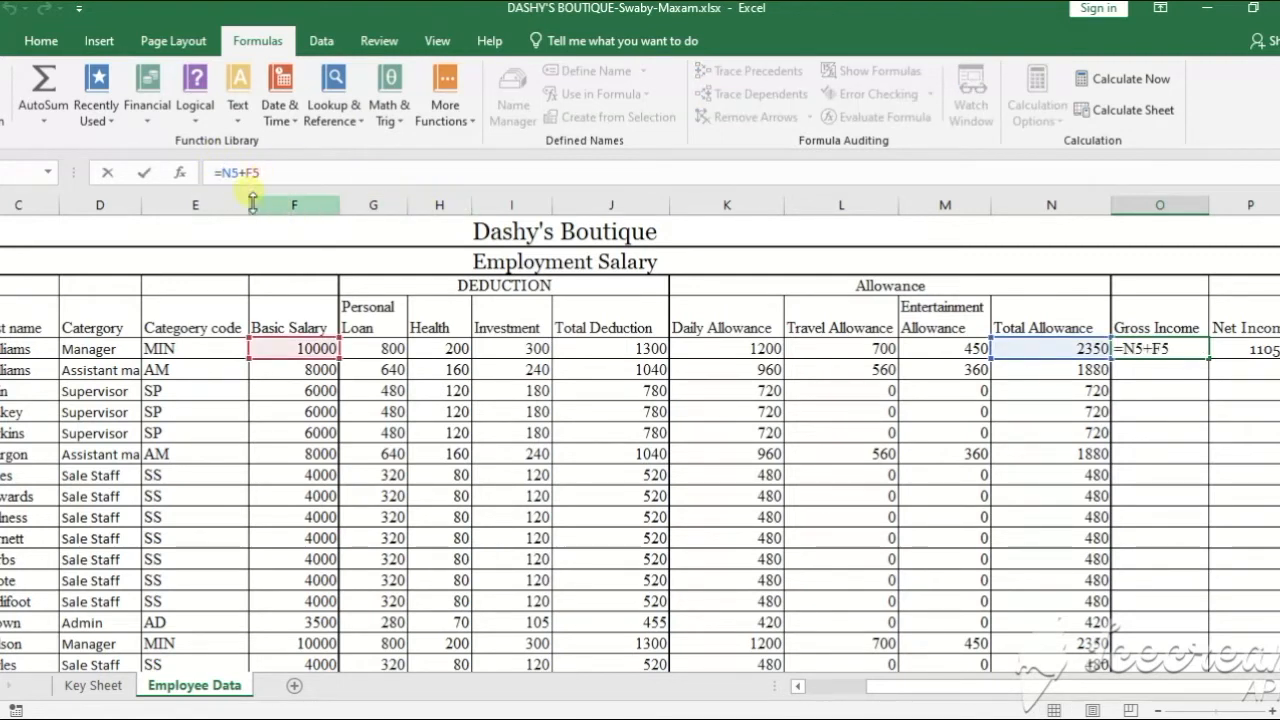
pyautogui.click(1153, 375)
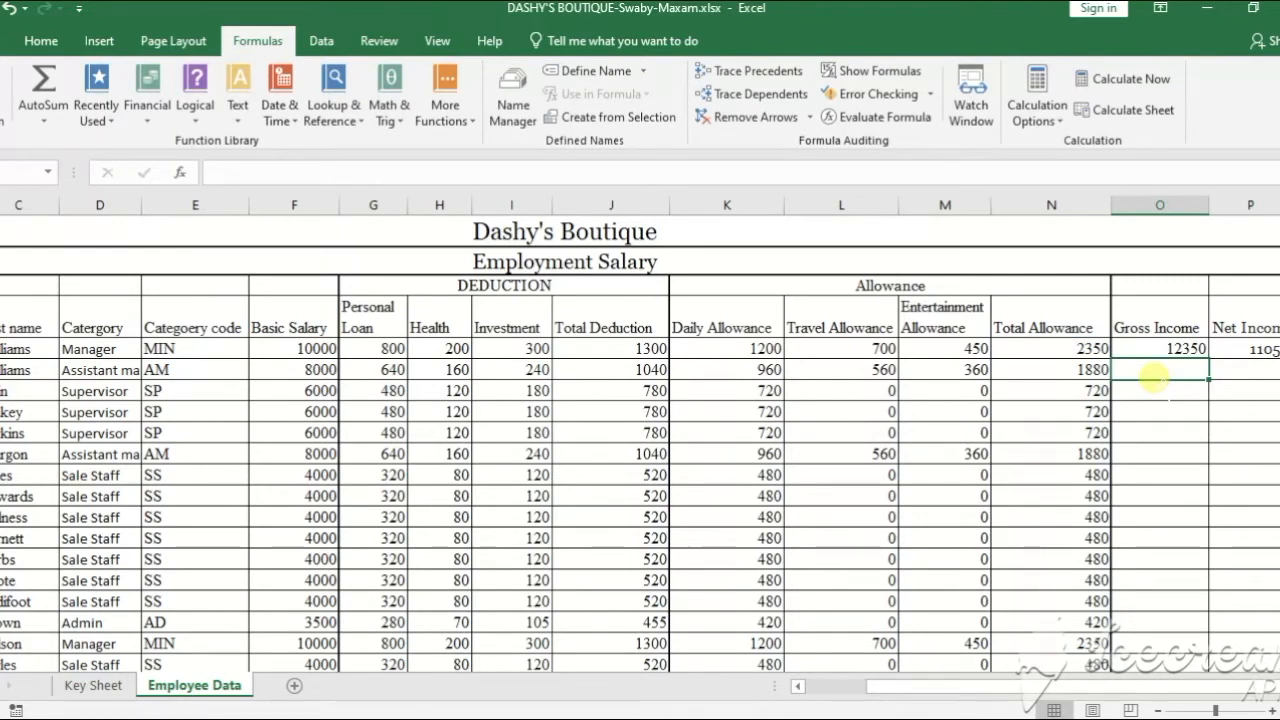
pyautogui.click(1178, 349)
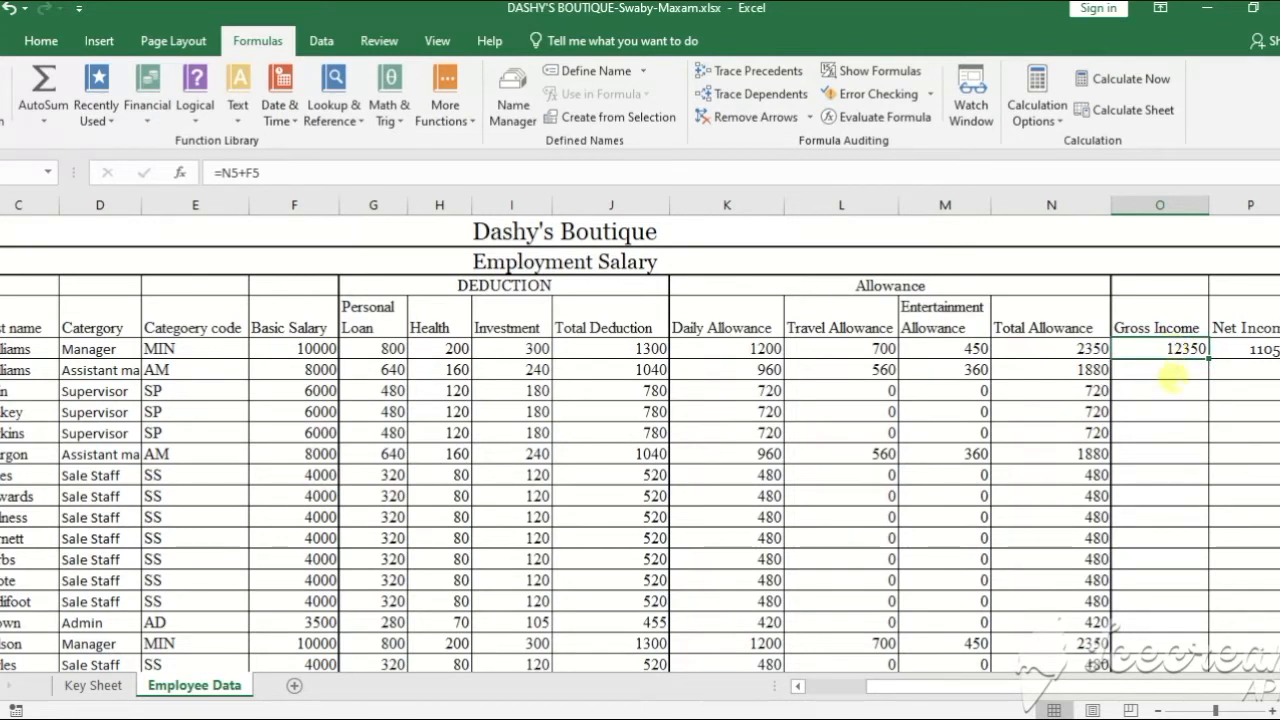
# Enter =N6+F6 in O6 to add Total Allowance and Basic Salary as Gross Income
pyautogui.click(1173, 375)
pyautogui.write('=')
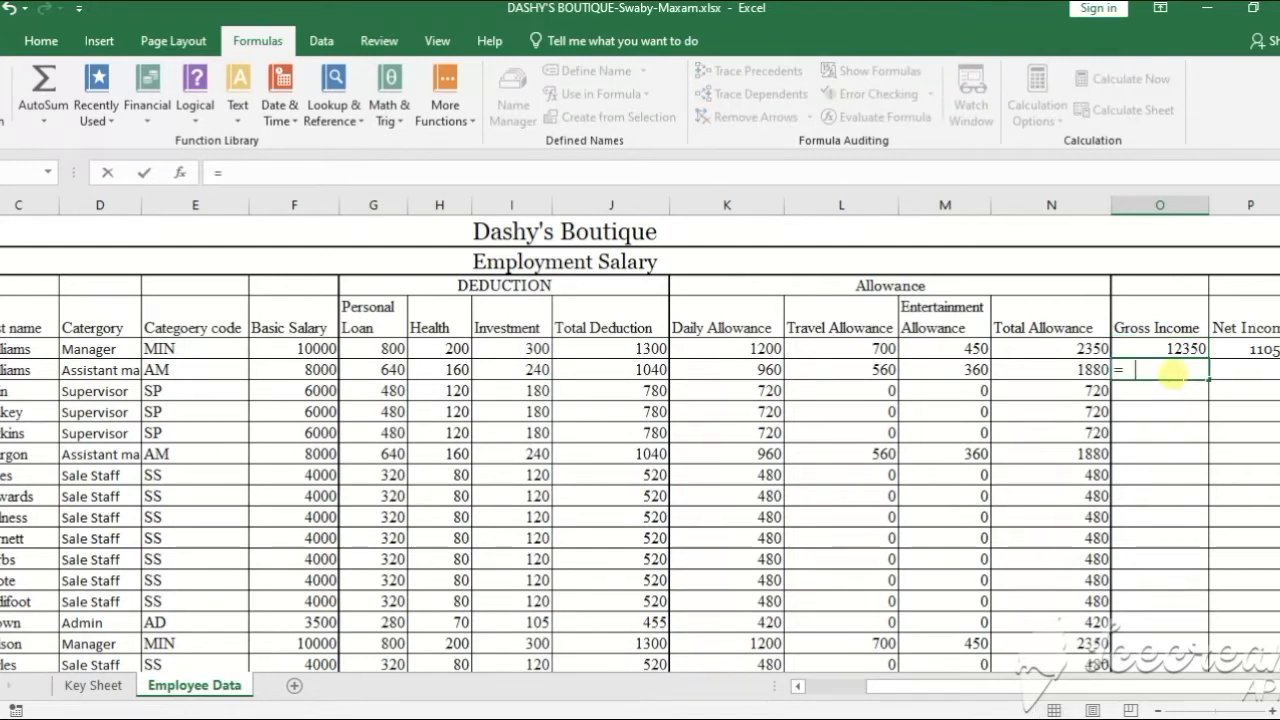
pyautogui.write('N6')
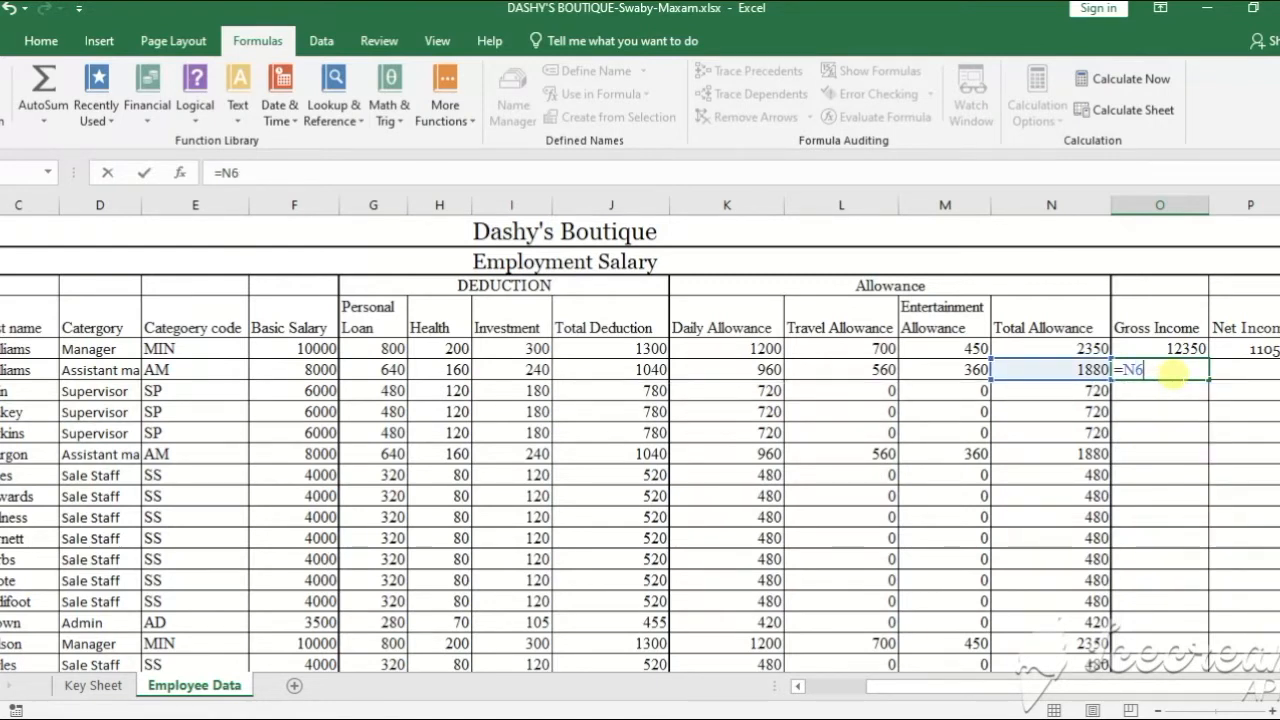
pyautogui.write('+')
pyautogui.write('F6')
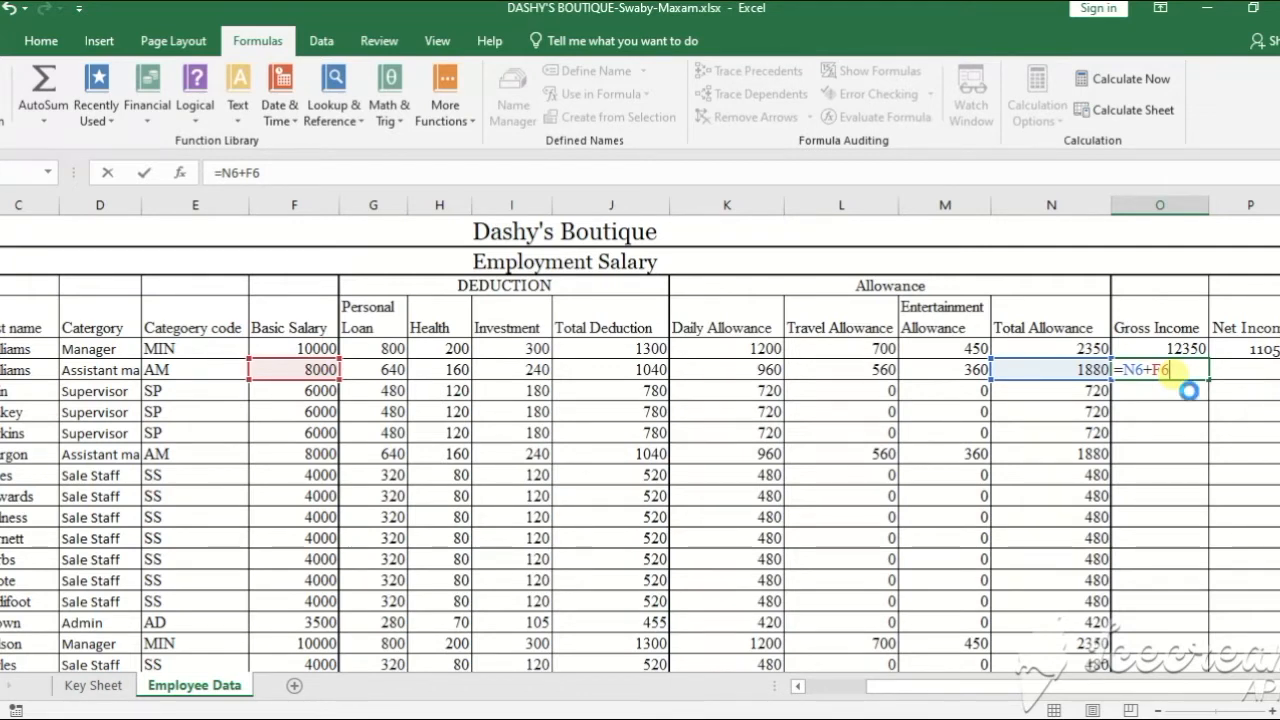
pyautogui.press('Return')
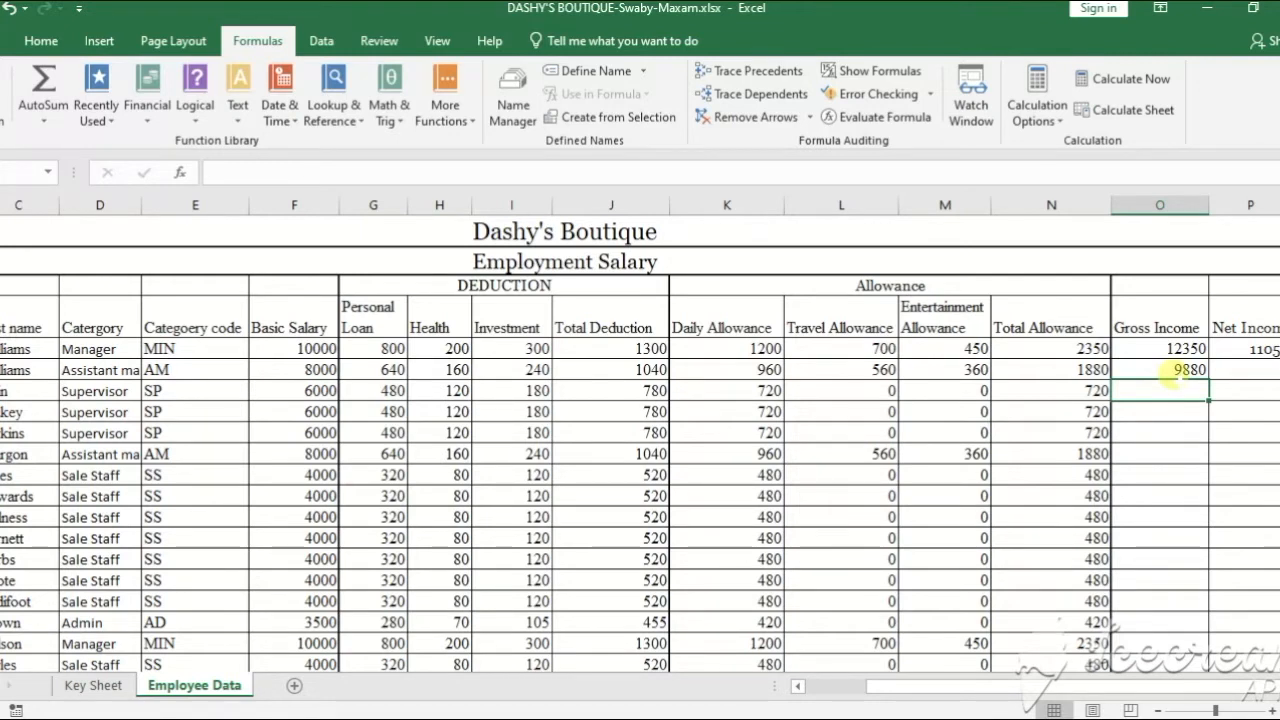
# Fill the Gross Income formula from O6 down to the last employee and check a copied formula in O13
pyautogui.click(1172, 370)
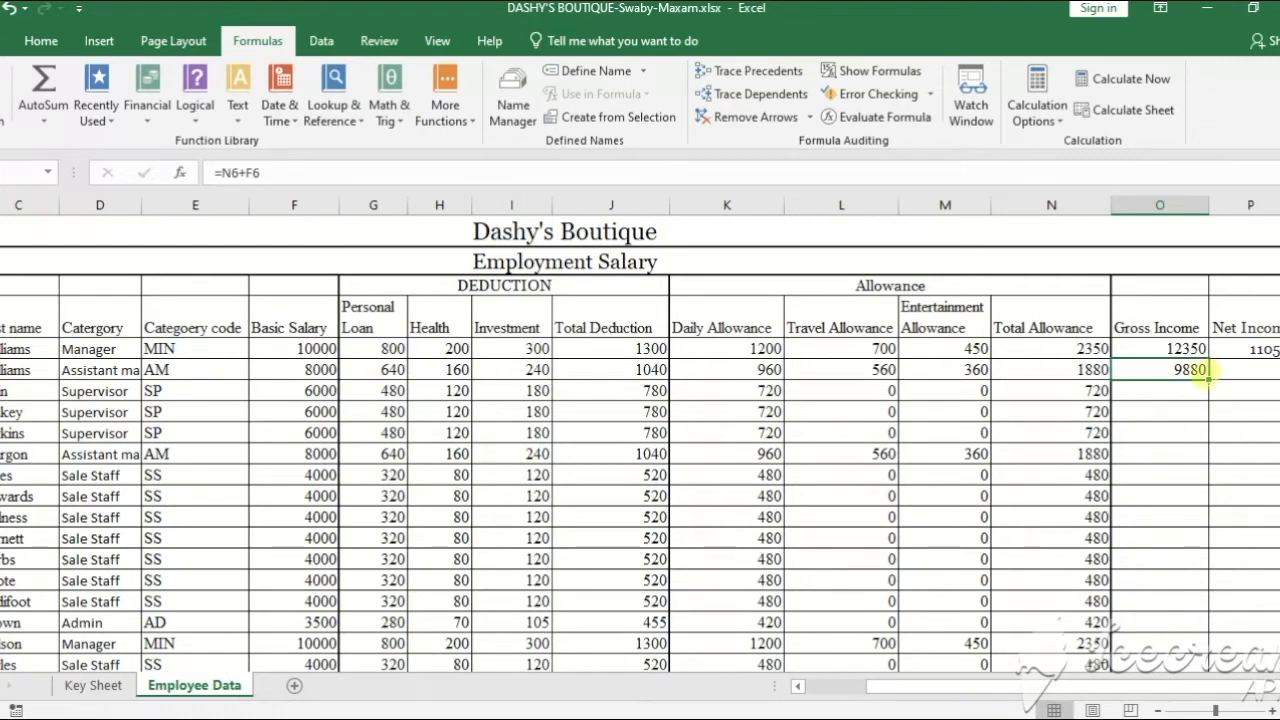
pyautogui.moveTo(1208, 379)
pyautogui.mouseDown()
pyautogui.moveTo(1189, 684)
pyautogui.moveTo(1208, 636)
pyautogui.mouseUp()
pyautogui.scroll(5, 1188, 545)
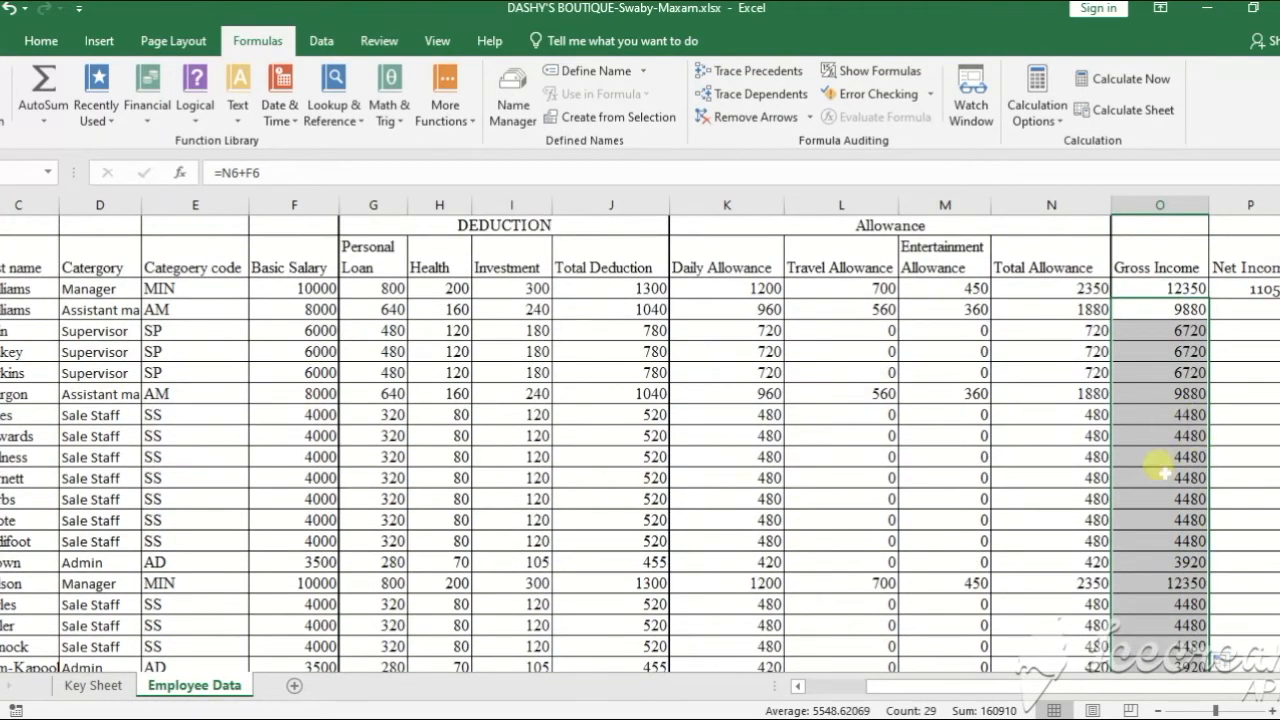
pyautogui.click(1178, 458)
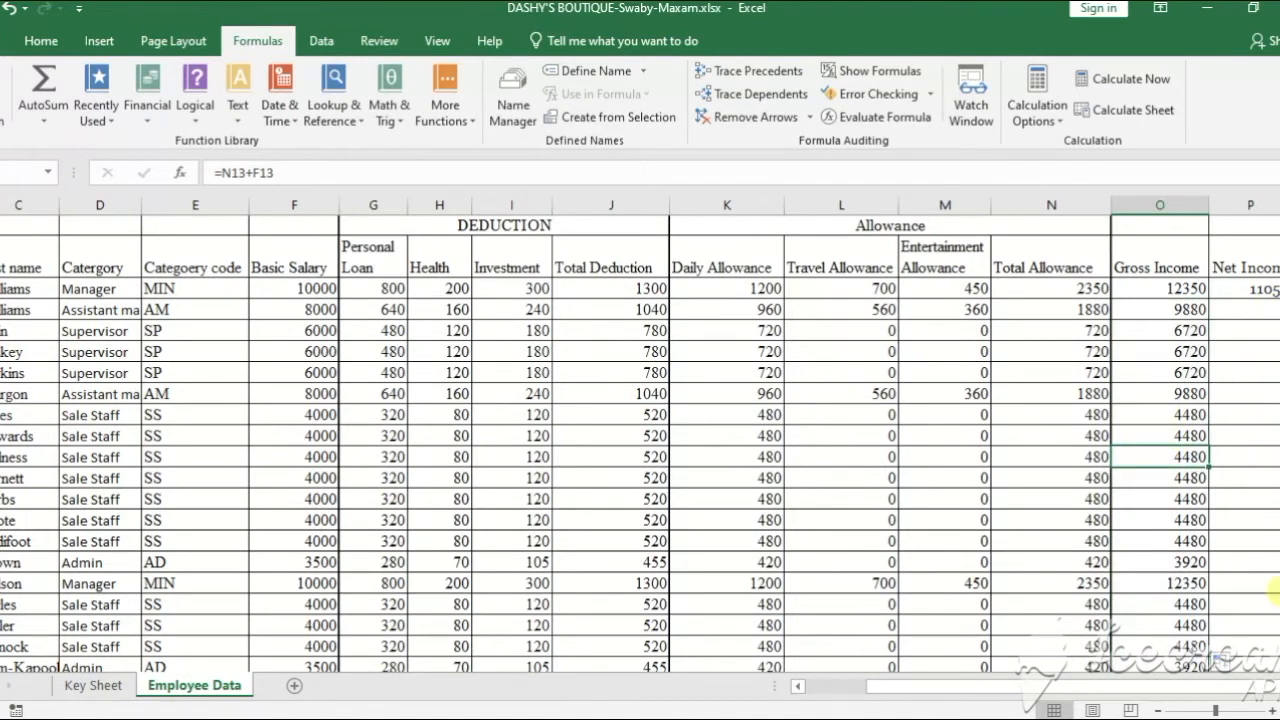
# Enter =O6-J6 in P6 to calculate Net Income as Gross Income minus Total Deduction
pyautogui.hscroll(1, 1235, 456)
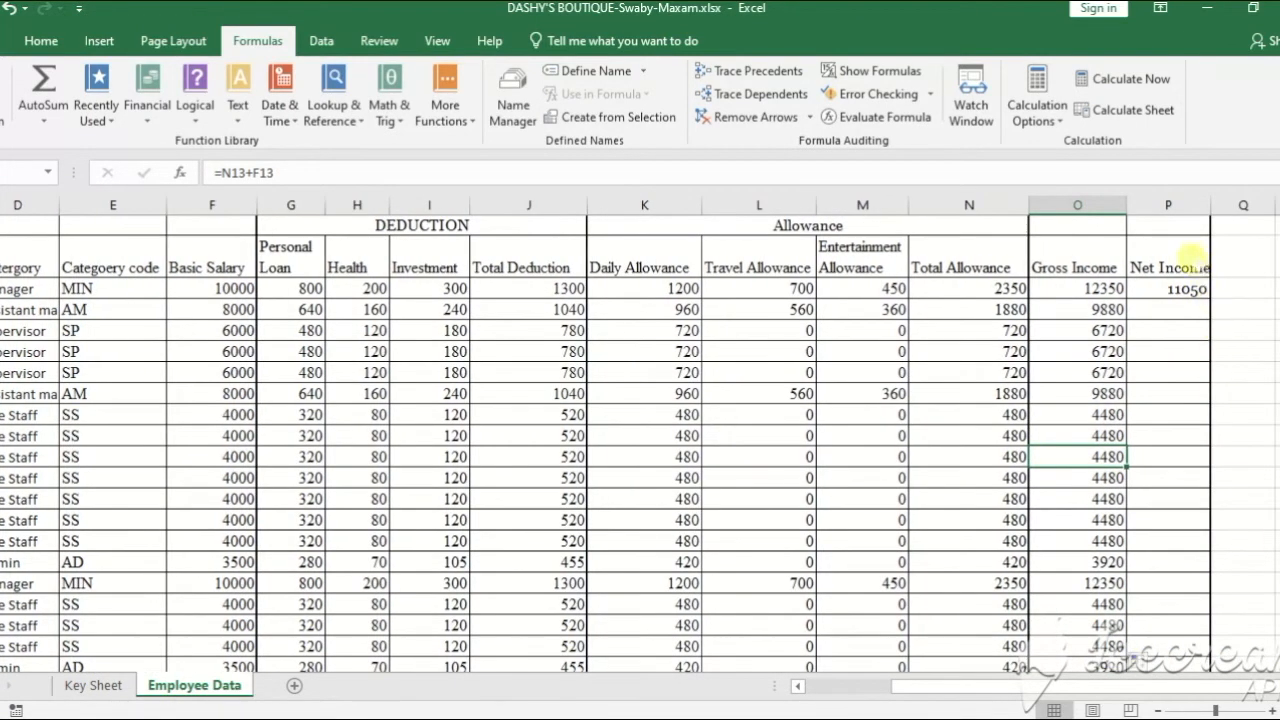
pyautogui.click(1188, 262)
pyautogui.click(1177, 289)
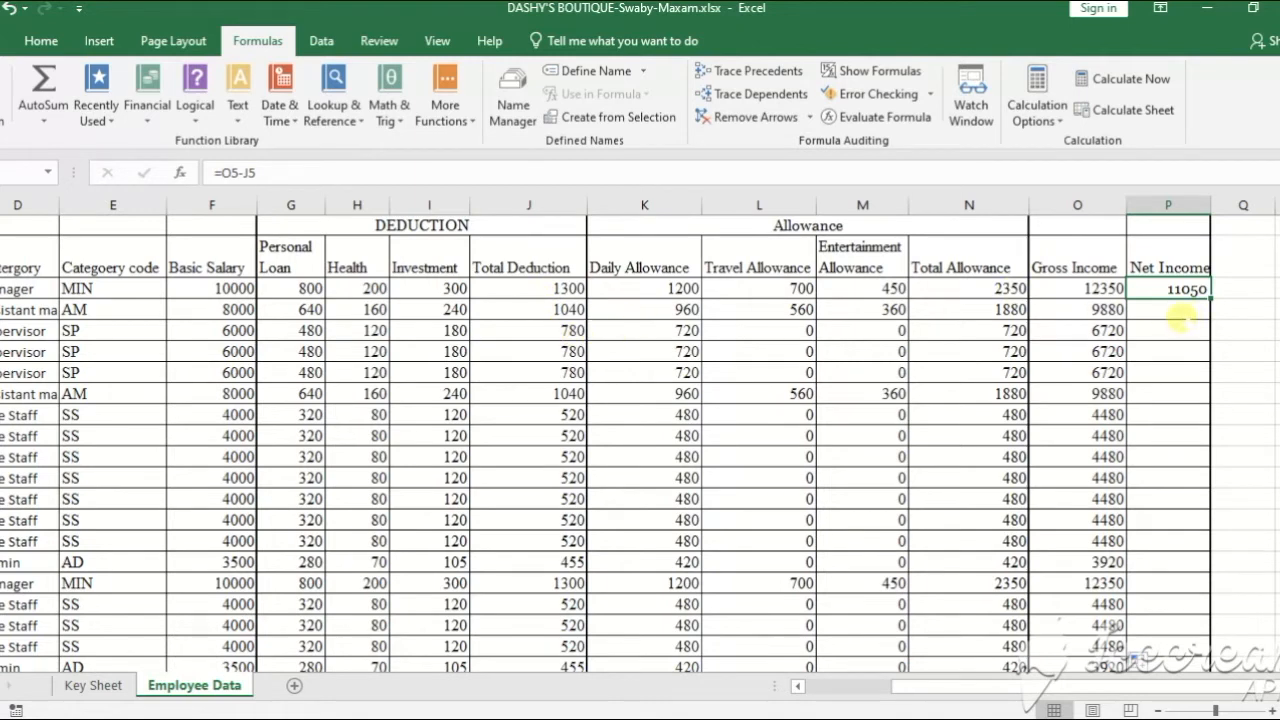
pyautogui.click(1168, 313)
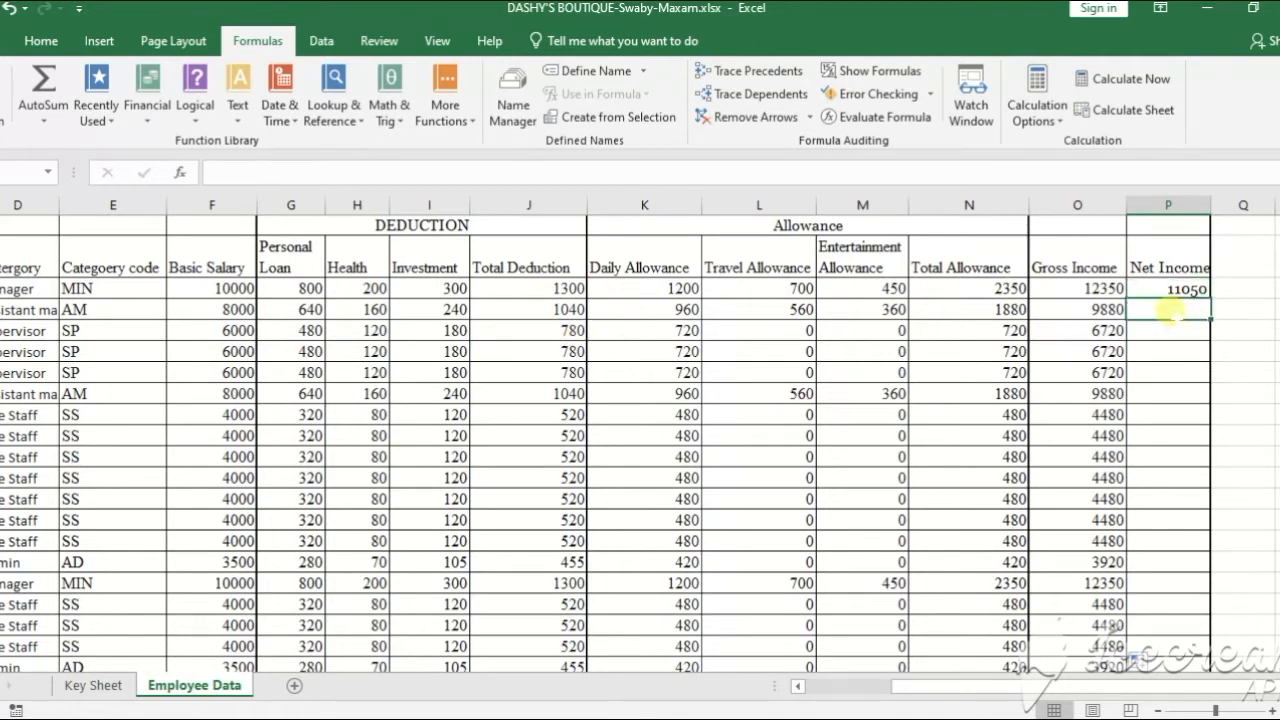
pyautogui.write('=')
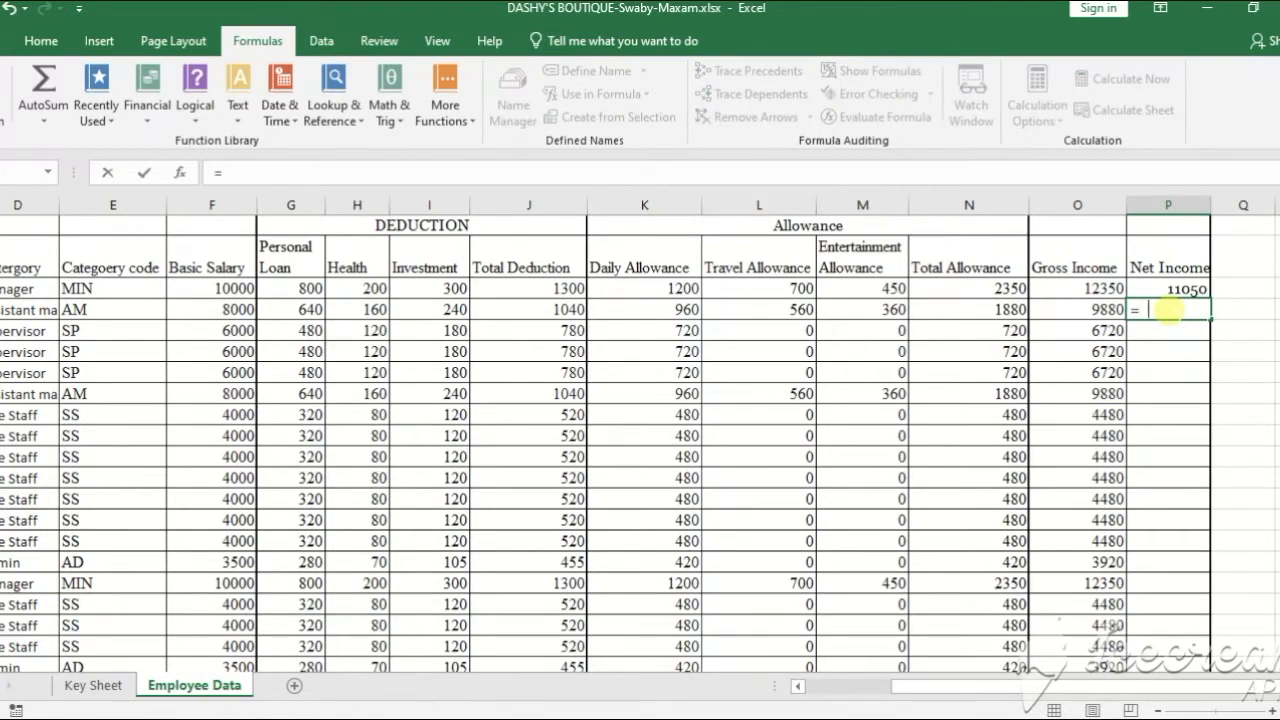
pyautogui.write('o5')
pyautogui.press('BackSpace')
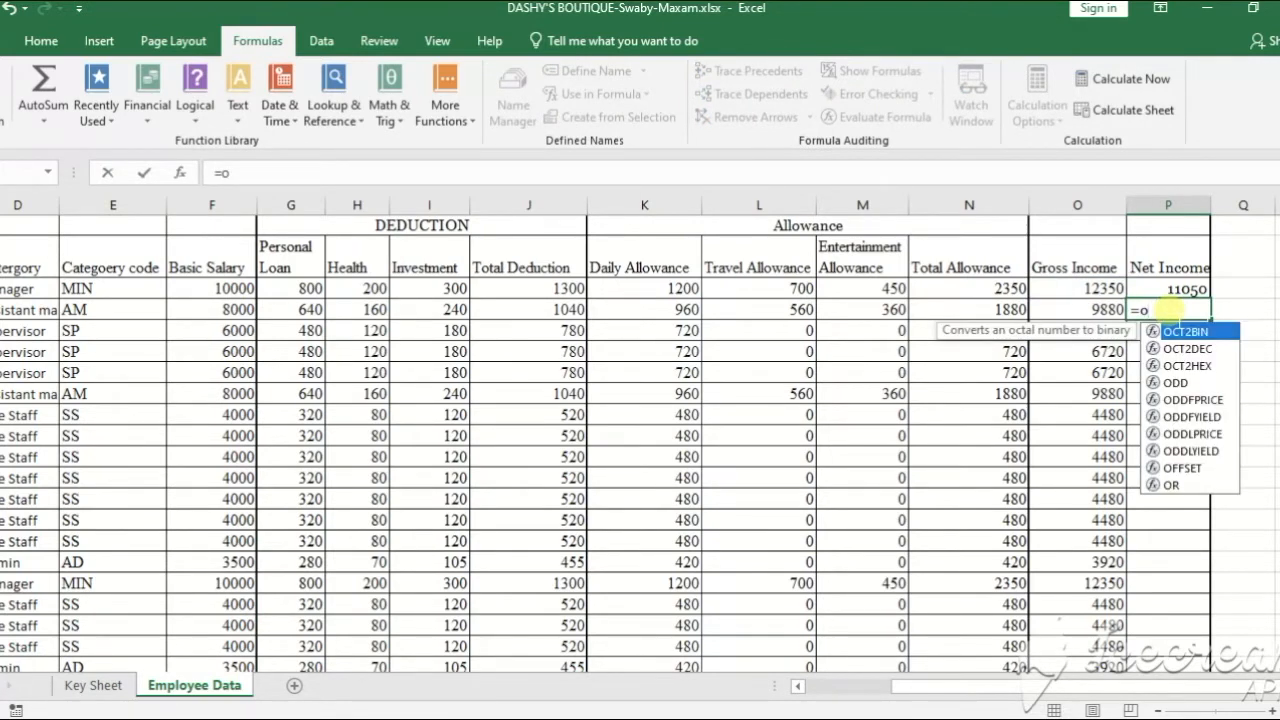
pyautogui.write('6-j')
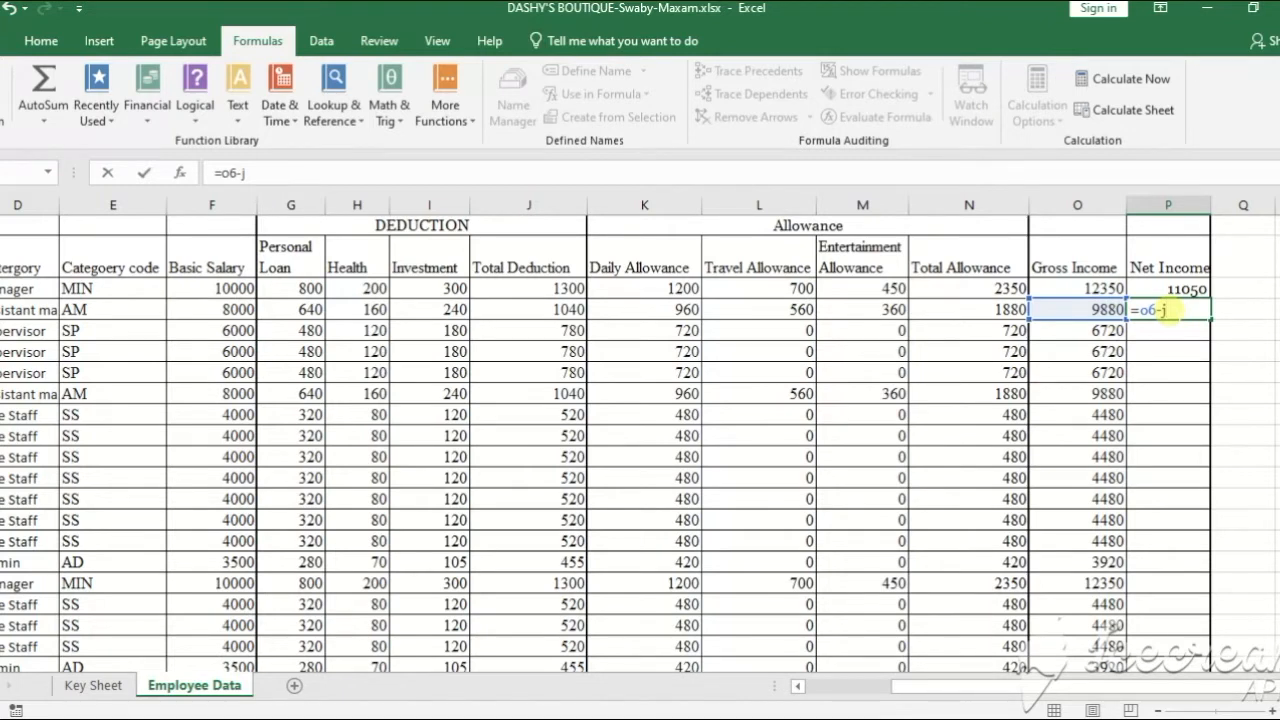
pyautogui.write('6')
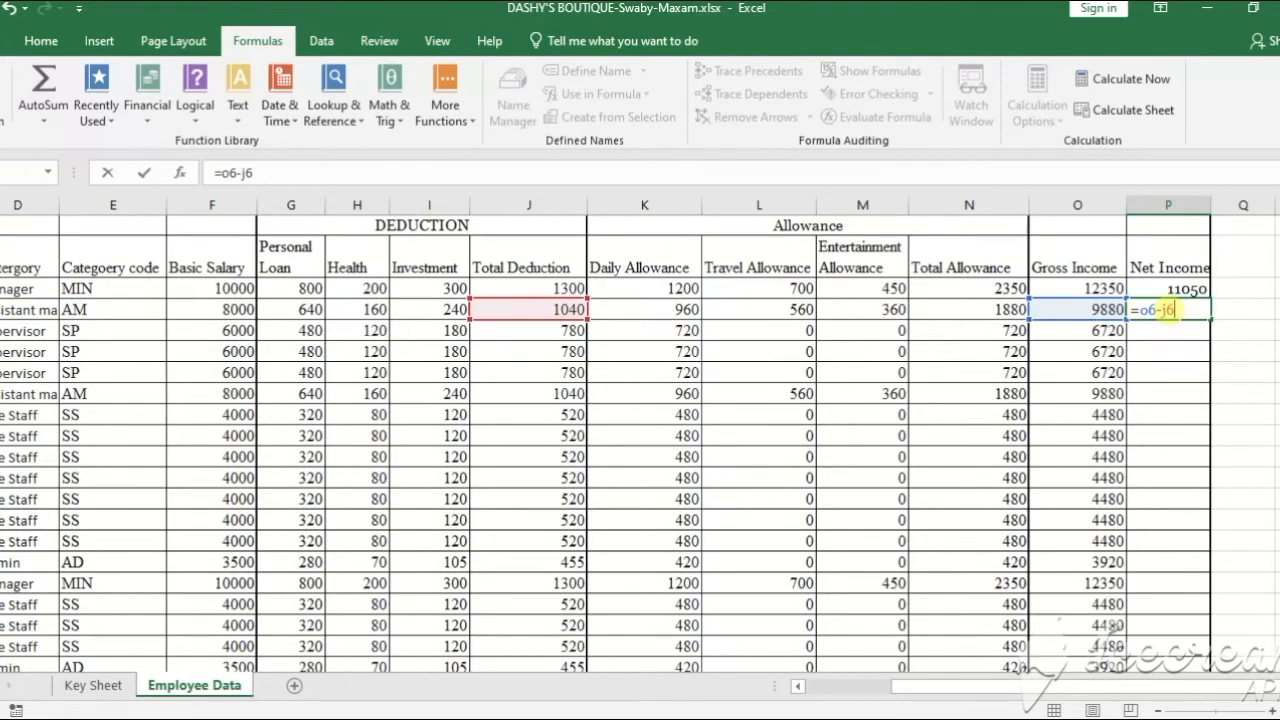
pyautogui.press('Return')
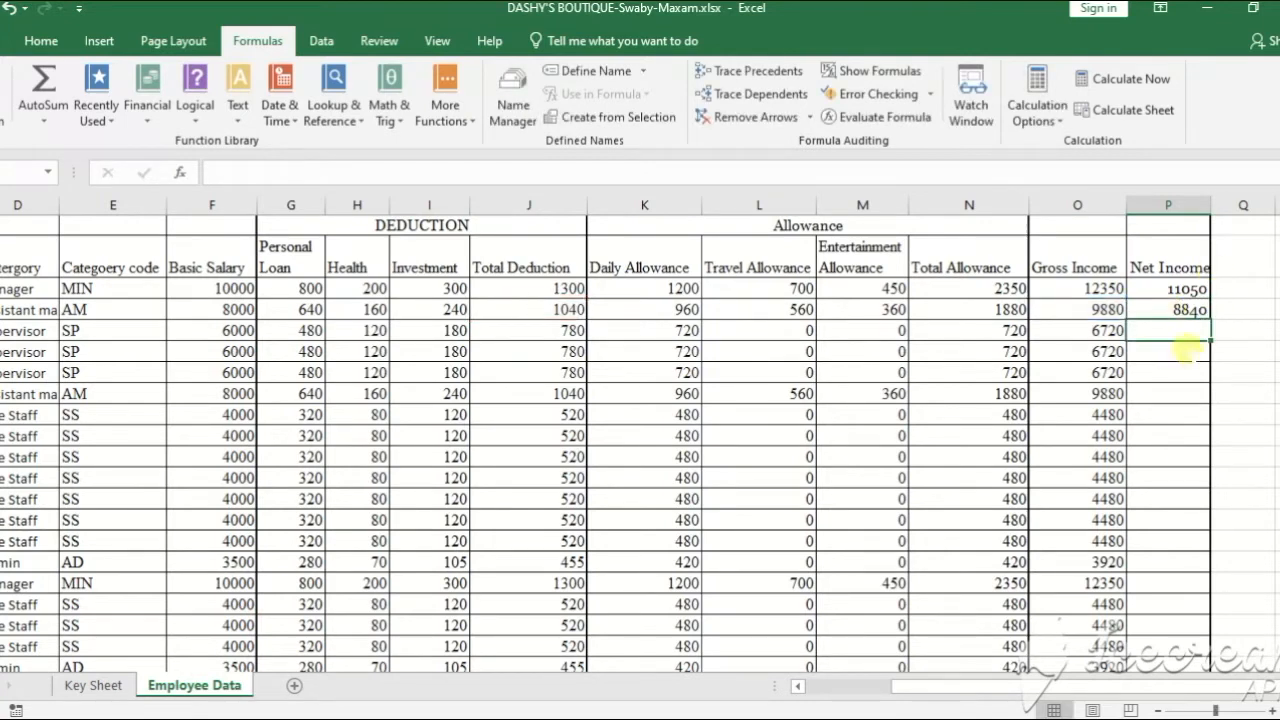
# Fill the Net Income formula from P6 down to the last employee and return to the start of the sheet
pyautogui.click(1195, 310)
pyautogui.moveTo(1206, 316); pyautogui.dragTo(1180, 630)
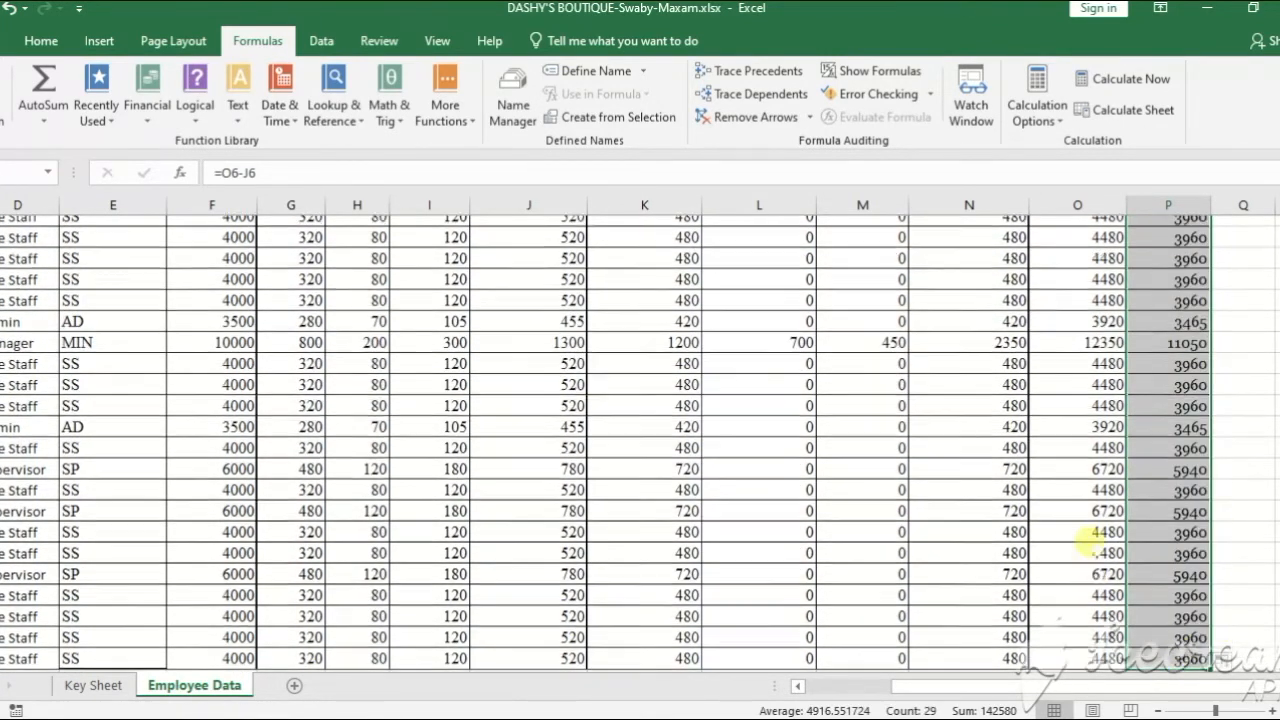
pyautogui.scroll(7, 1085, 543)
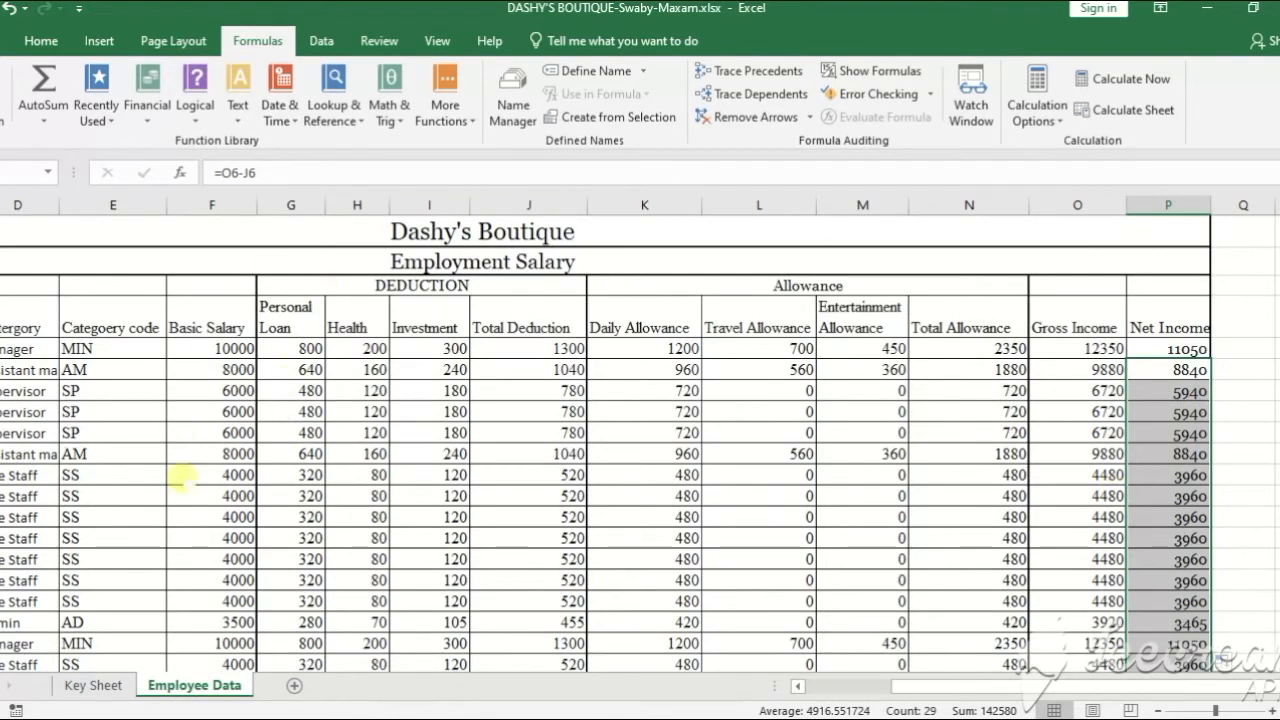
pyautogui.moveTo(900, 686); pyautogui.dragTo(812, 690)
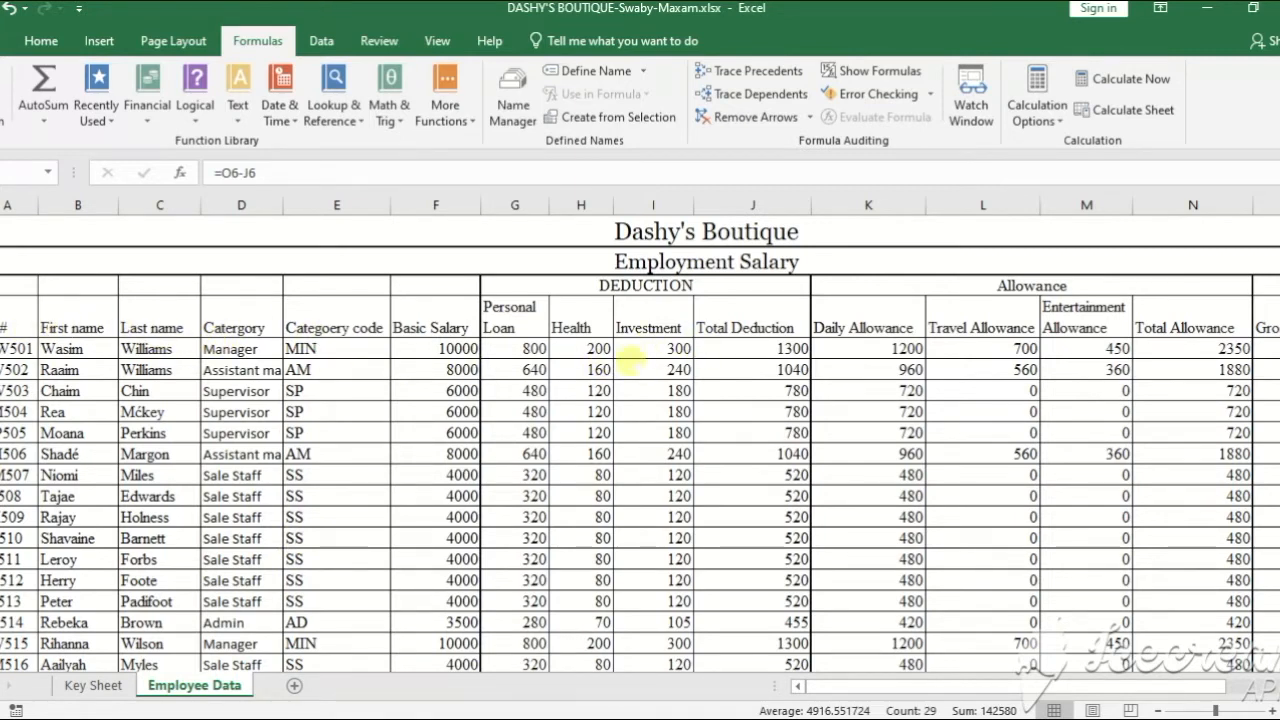
# Switch to the Word assignment document and read the TASK B instructions from its heading through item 5
pyautogui.click(522, 348)
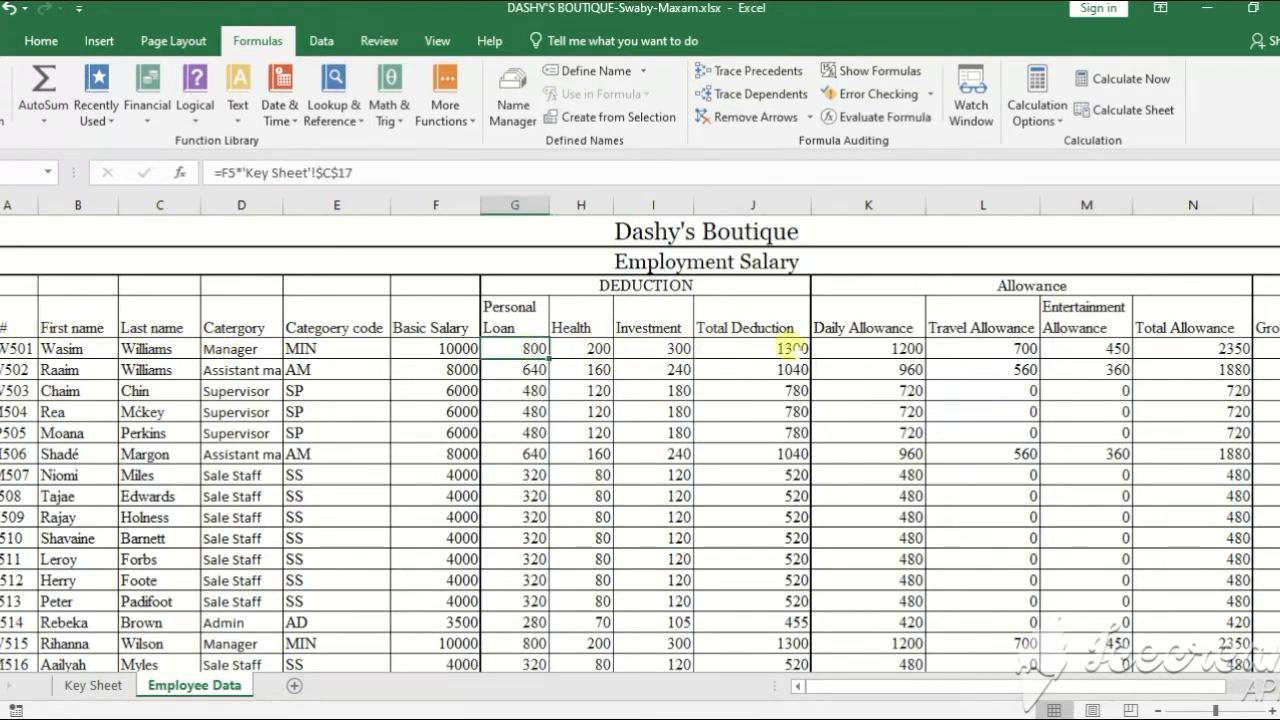
pyautogui.hotkey('alt', 'Tab')
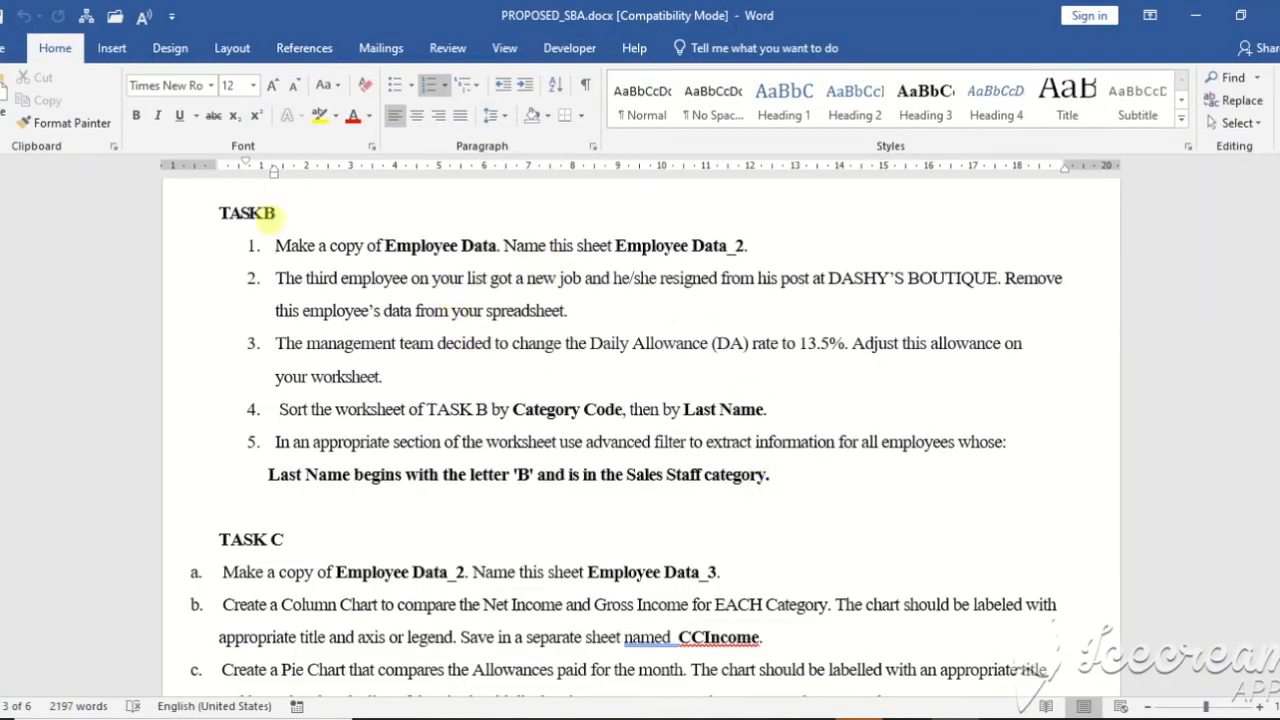
pyautogui.click(217, 213)
pyautogui.moveTo(217, 213); pyautogui.dragTo(788, 474)
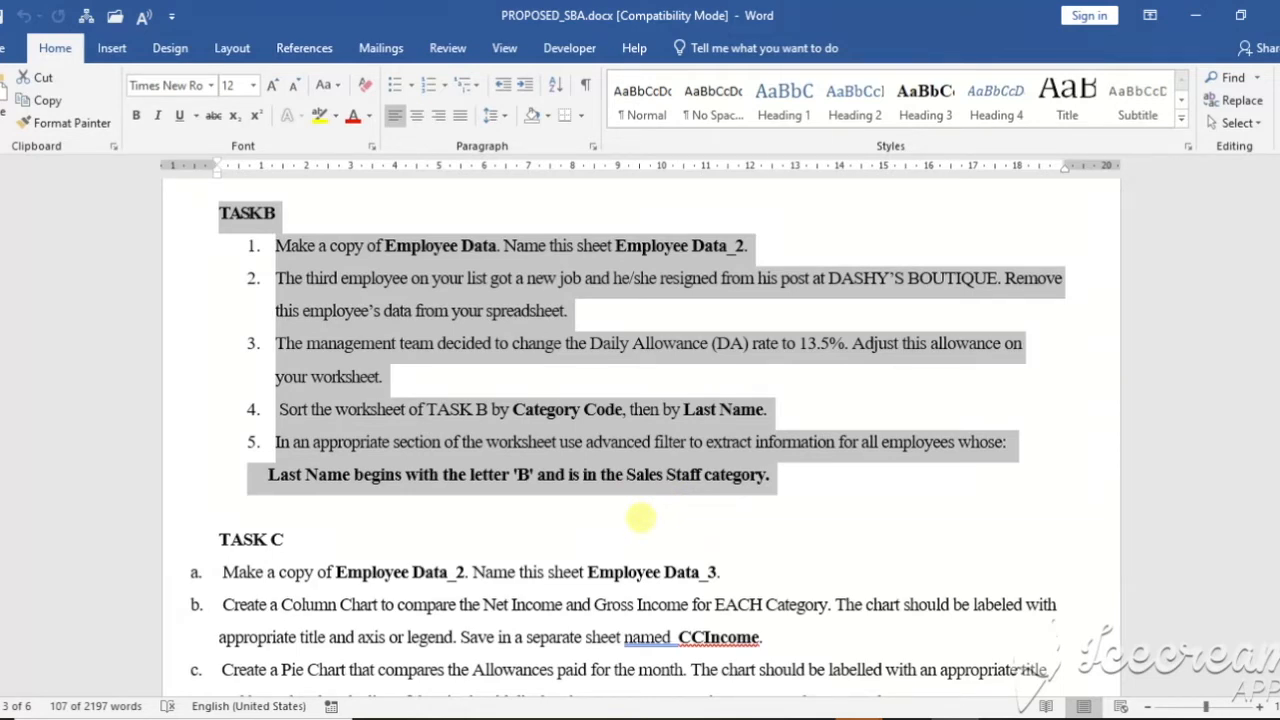
# Back in Excel, create a copy of the Employee Data sheet, move it to the end of the workbook and compare it with the original
pyautogui.hotkey('alt', 'Tab')
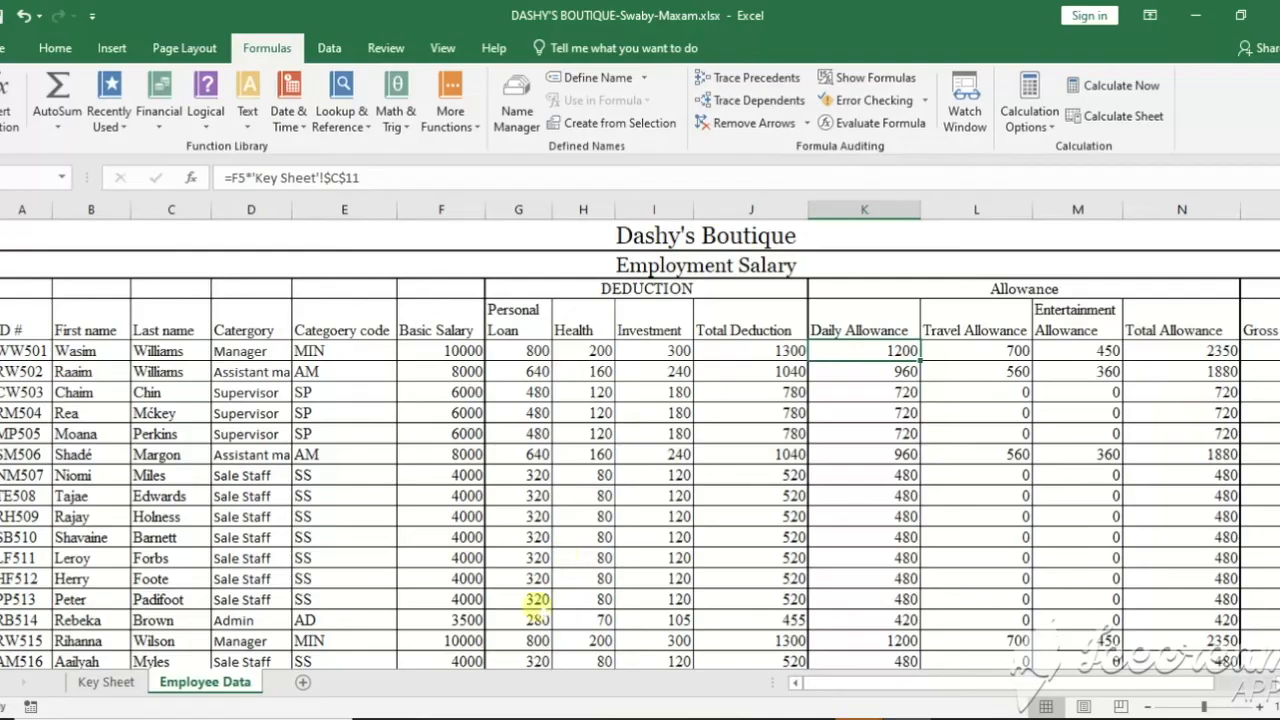
pyautogui.rightClick(225, 689)
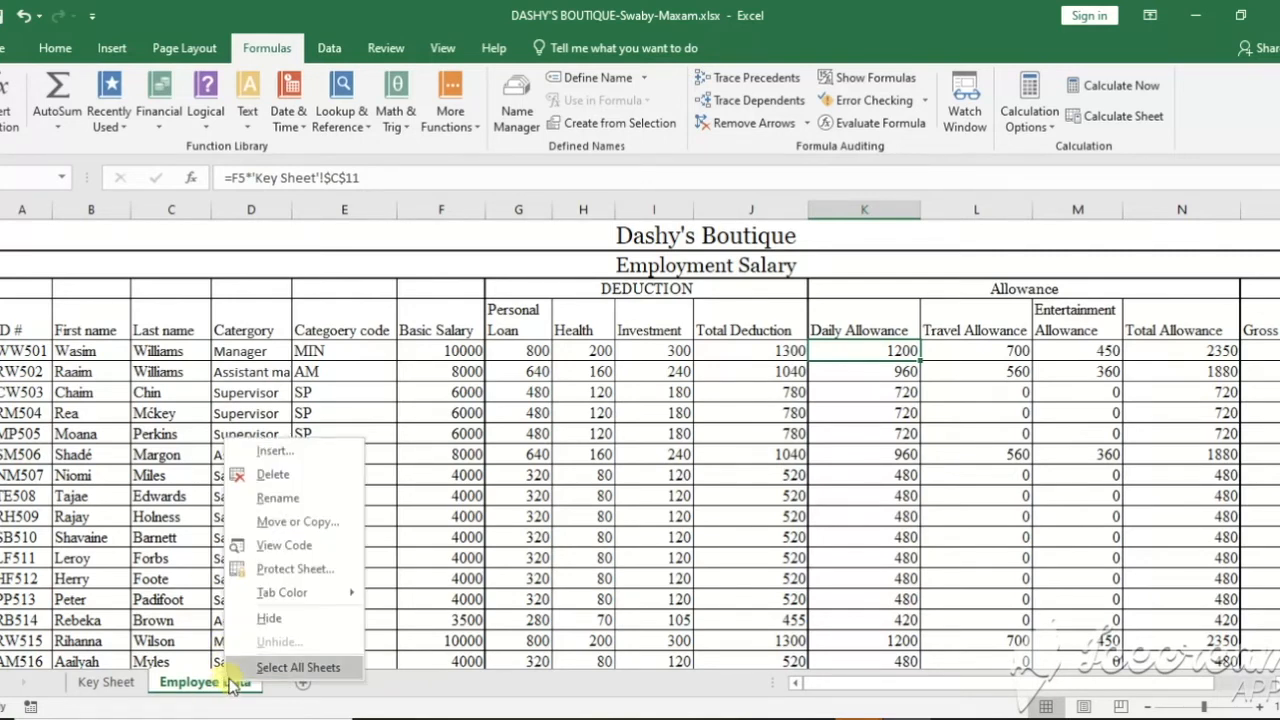
pyautogui.click(301, 528)
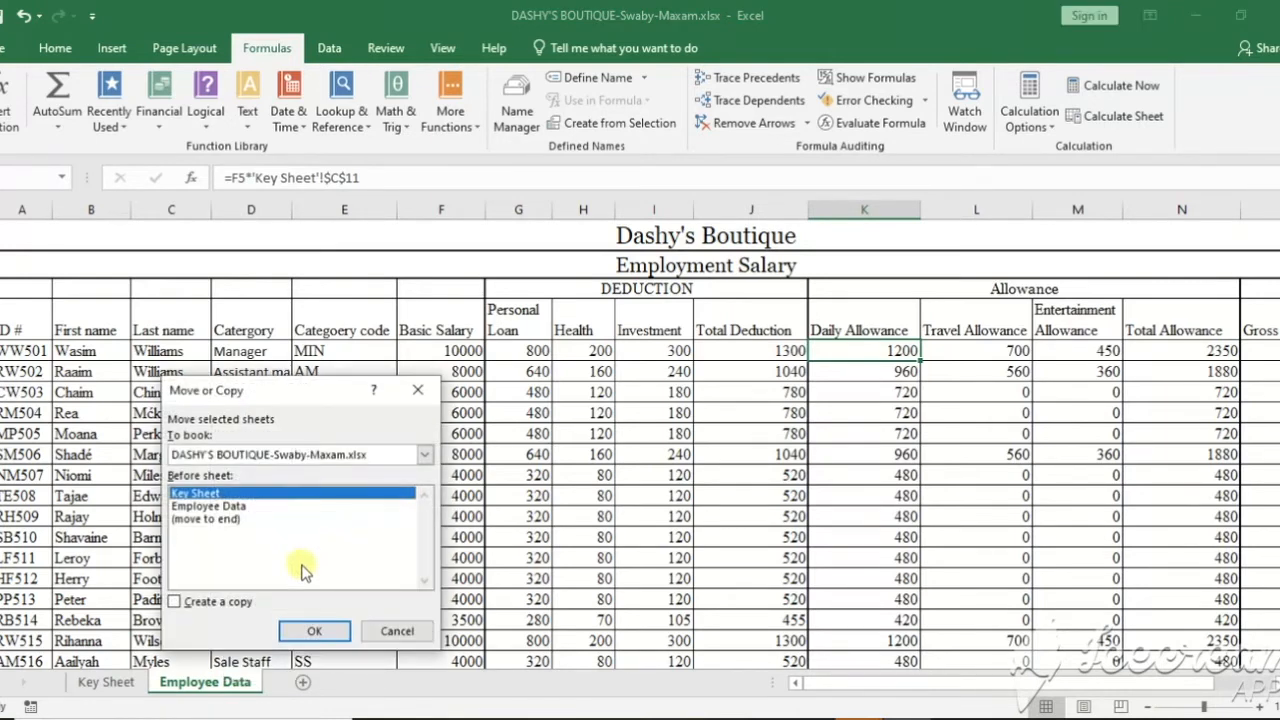
pyautogui.click(176, 606)
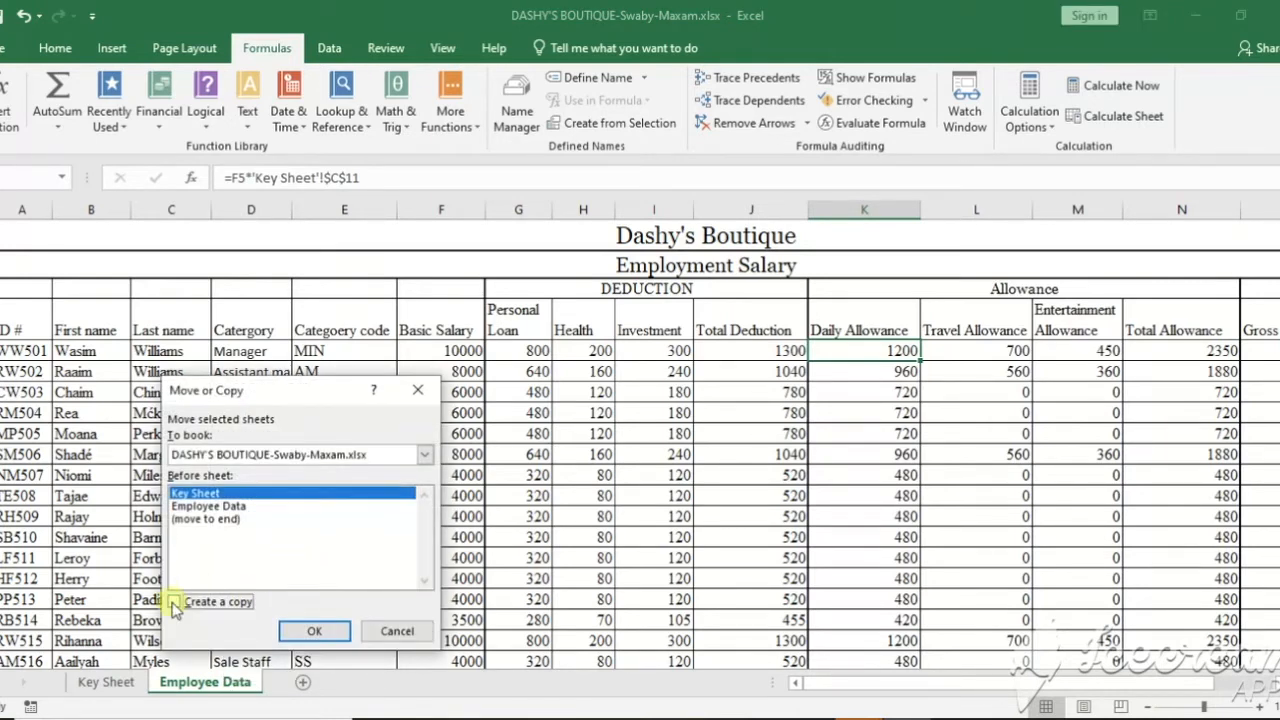
pyautogui.click(312, 634)
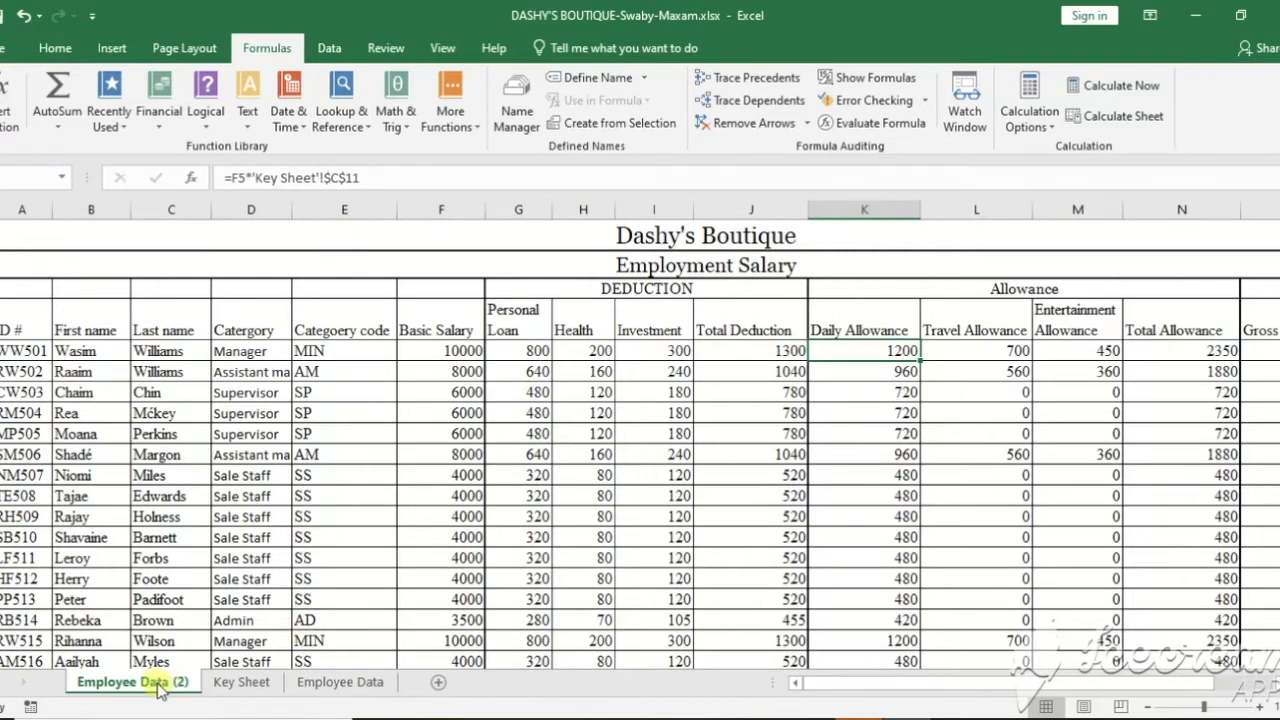
pyautogui.moveTo(167, 680); pyautogui.dragTo(416, 685)
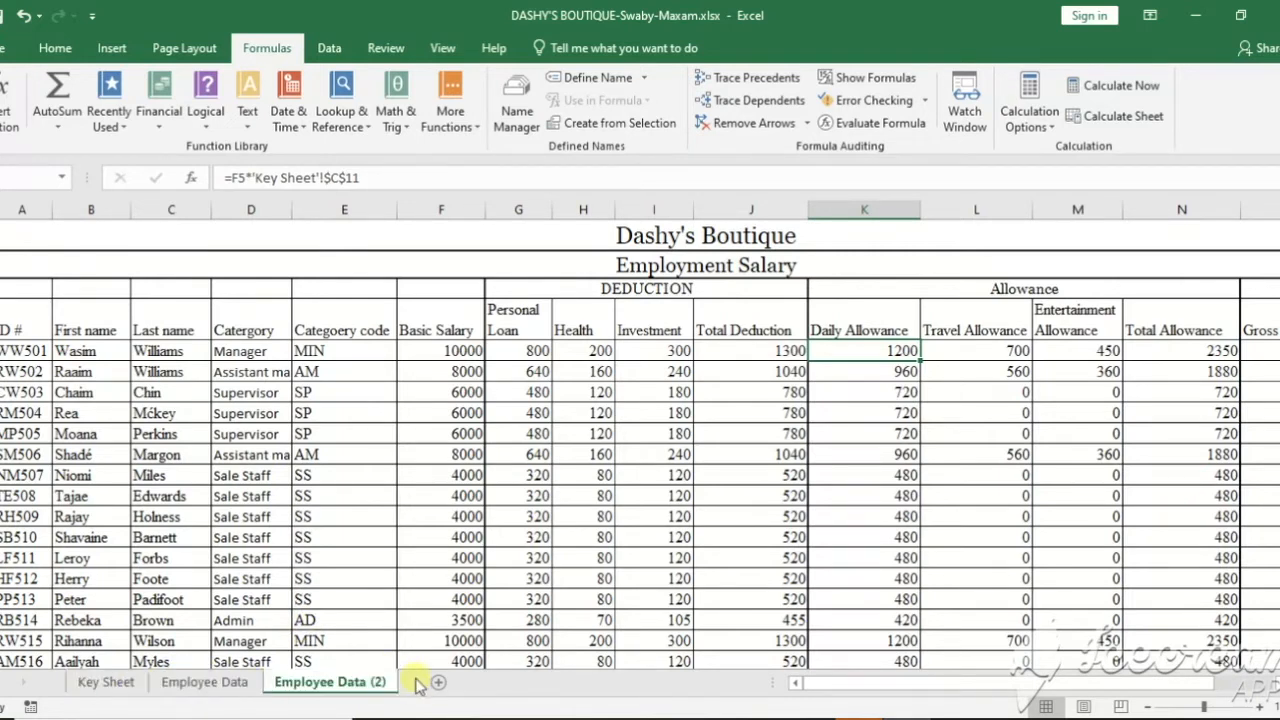
pyautogui.click(222, 687)
pyautogui.click(300, 683)
pyautogui.scroll(-5, 458, 485)
pyautogui.scroll(6, 462, 483)
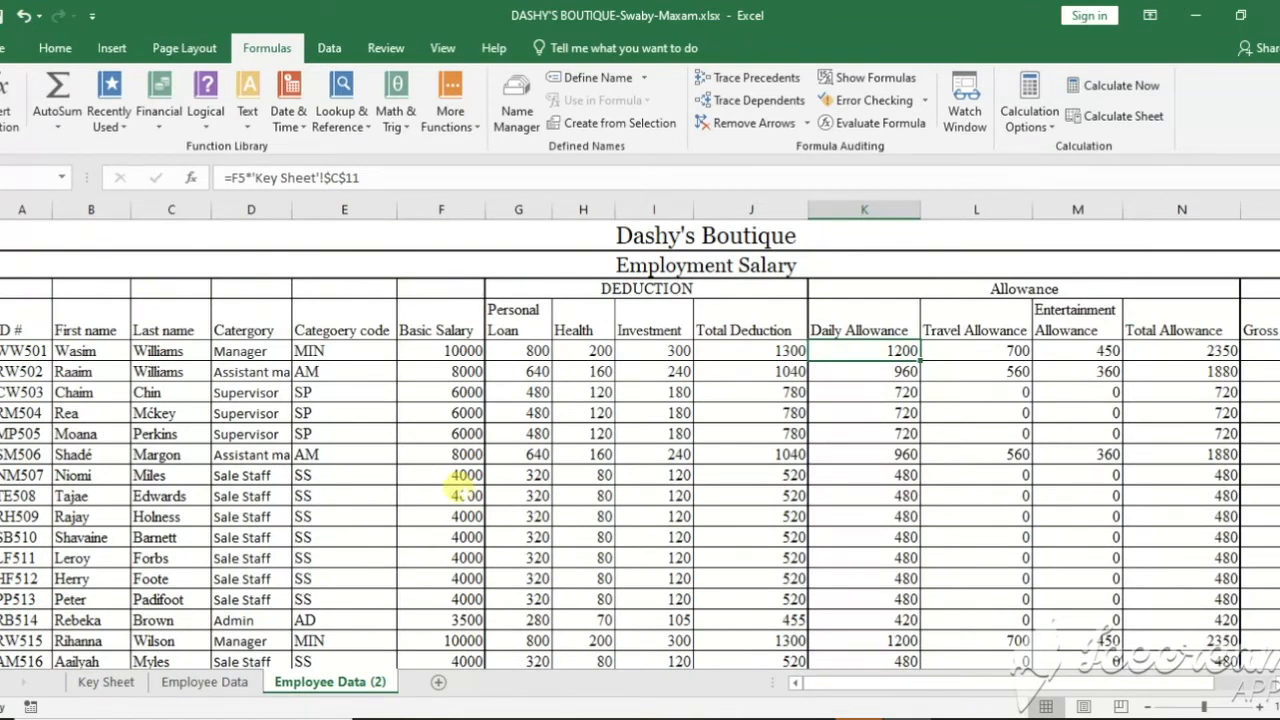
# Switch to the Word document and highlight TASK B items 1 and 2 in yellow
pyautogui.hotkey('alt', 'Tab')
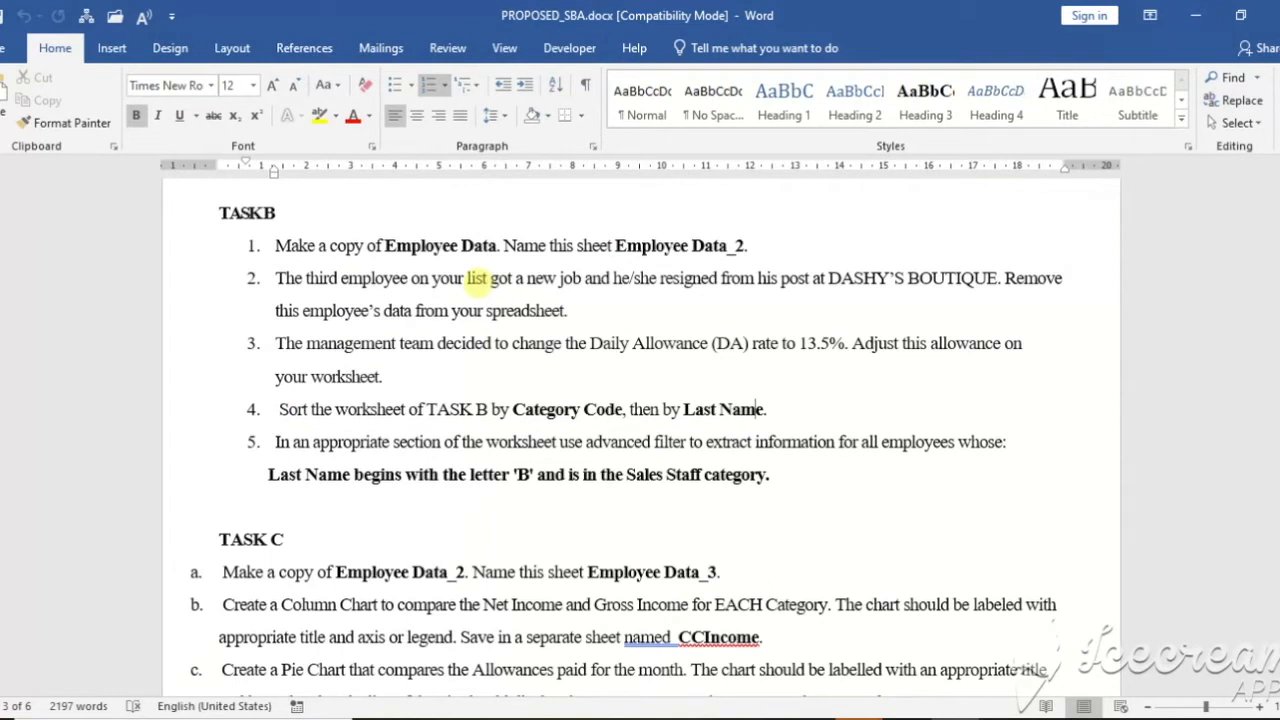
pyautogui.moveTo(765, 245); pyautogui.dragTo(280, 243)
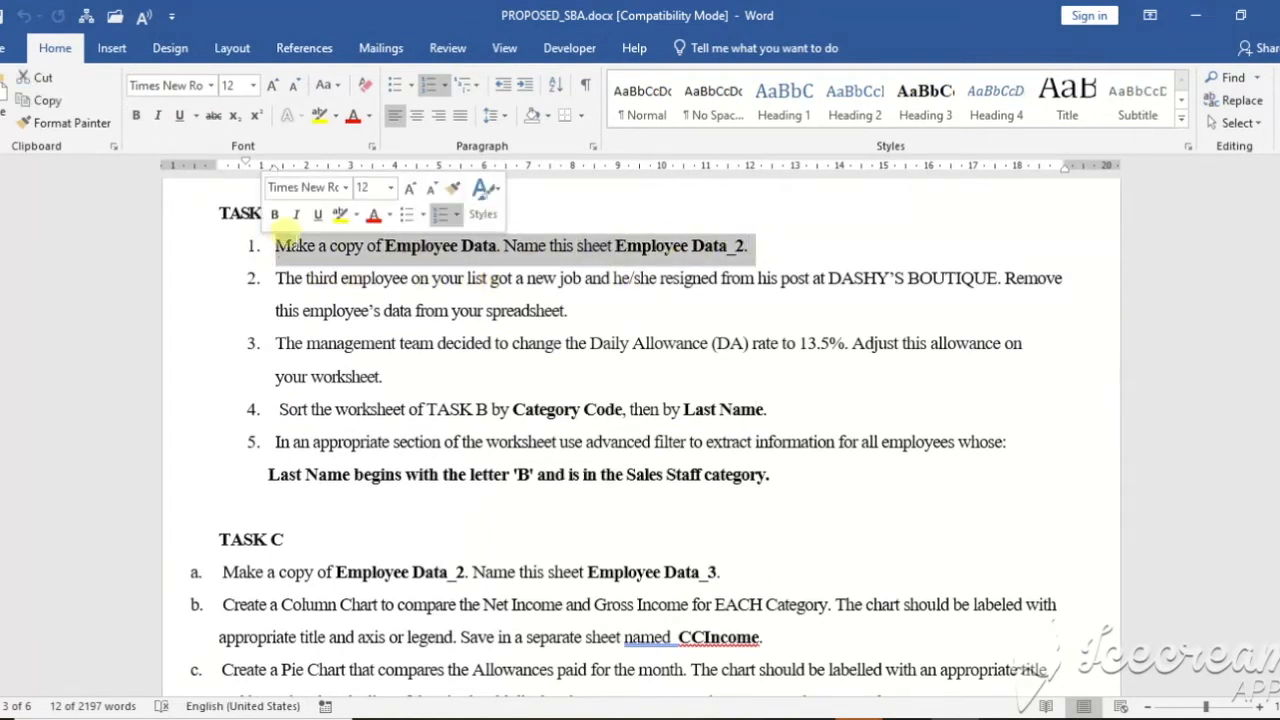
pyautogui.click(340, 216)
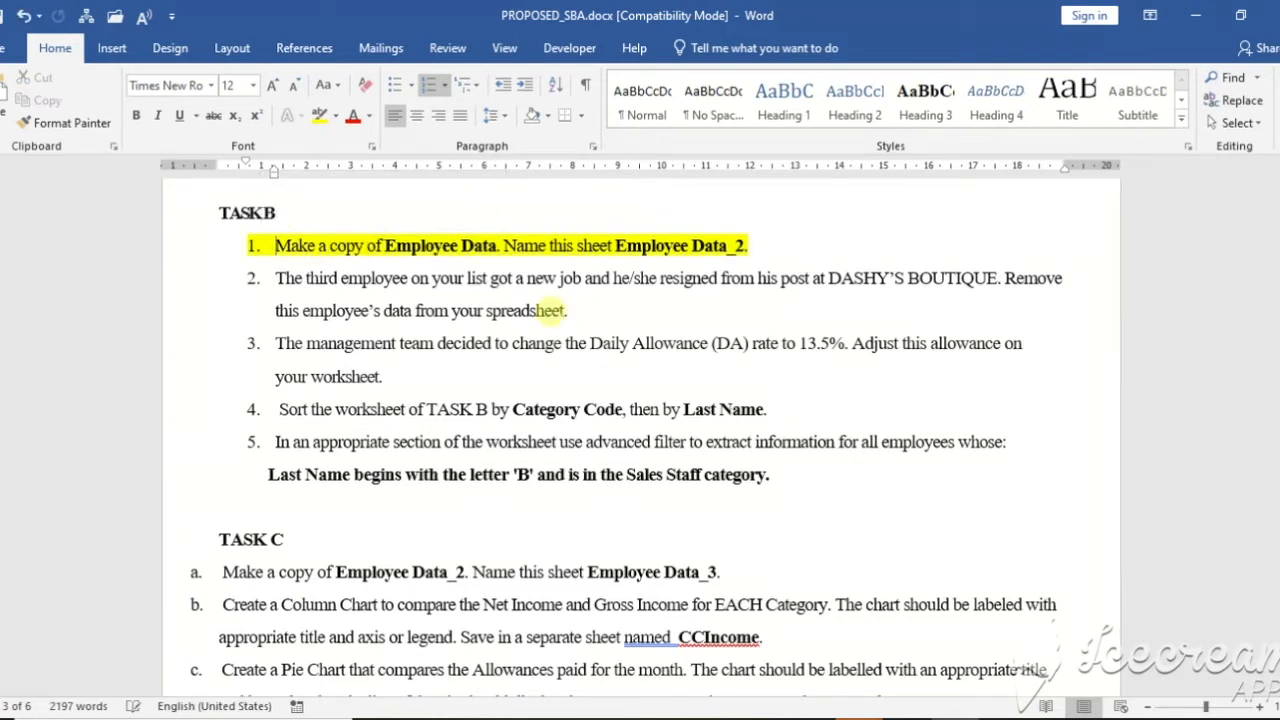
pyautogui.moveTo(580, 308); pyautogui.dragTo(286, 291)
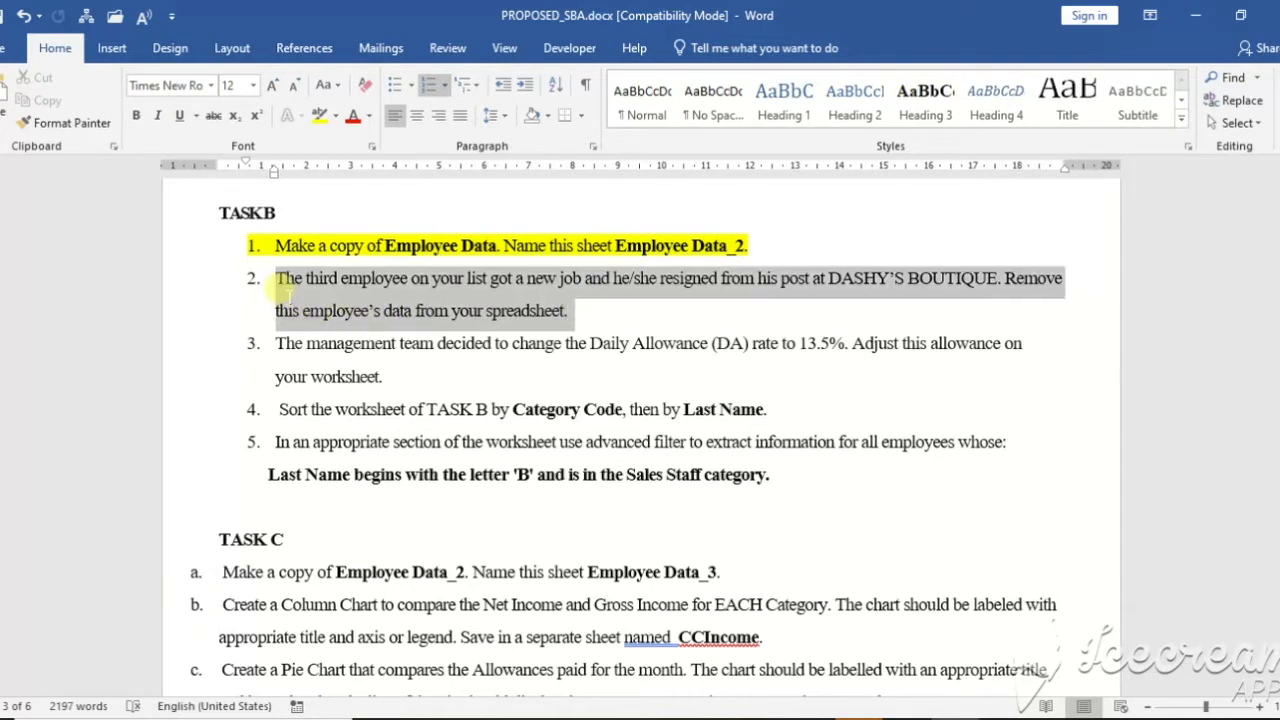
pyautogui.click(357, 256)
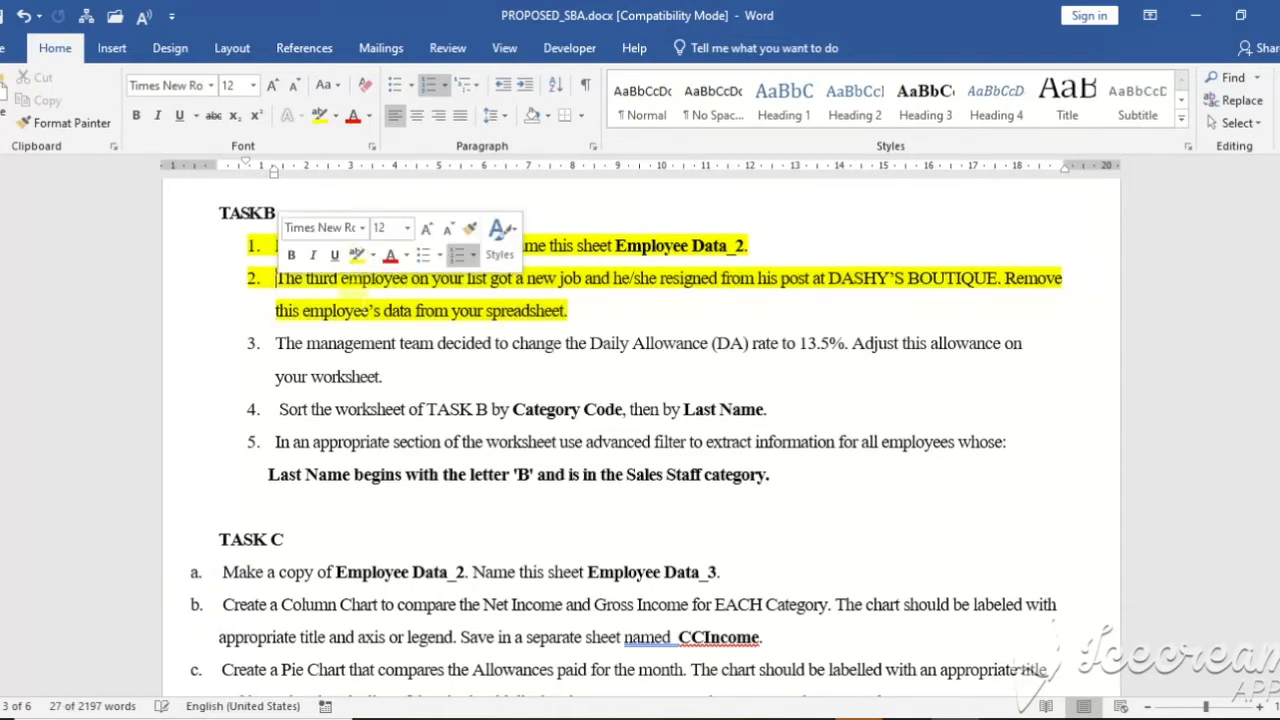
pyautogui.click(371, 248)
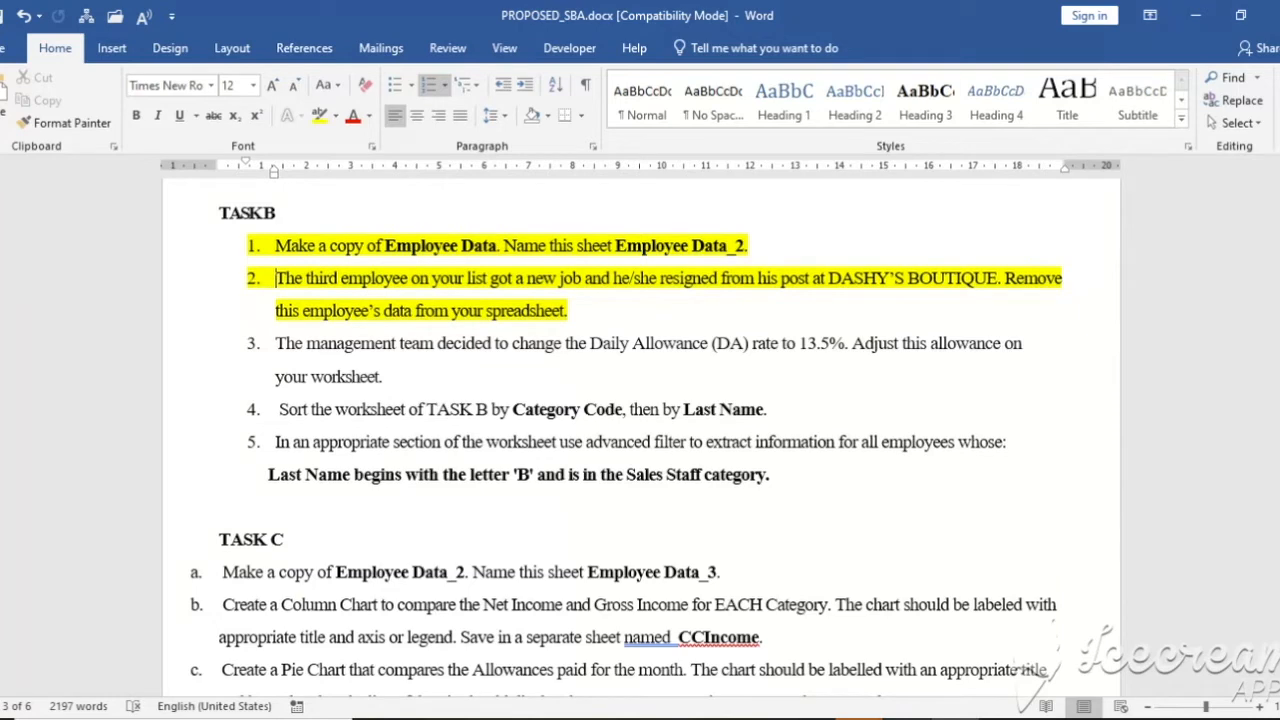
# Switch to Excel and delete the third employee's entire row from the Employee Data (2) sheet
pyautogui.moveTo(910, 714)
pyautogui.click(900, 640)
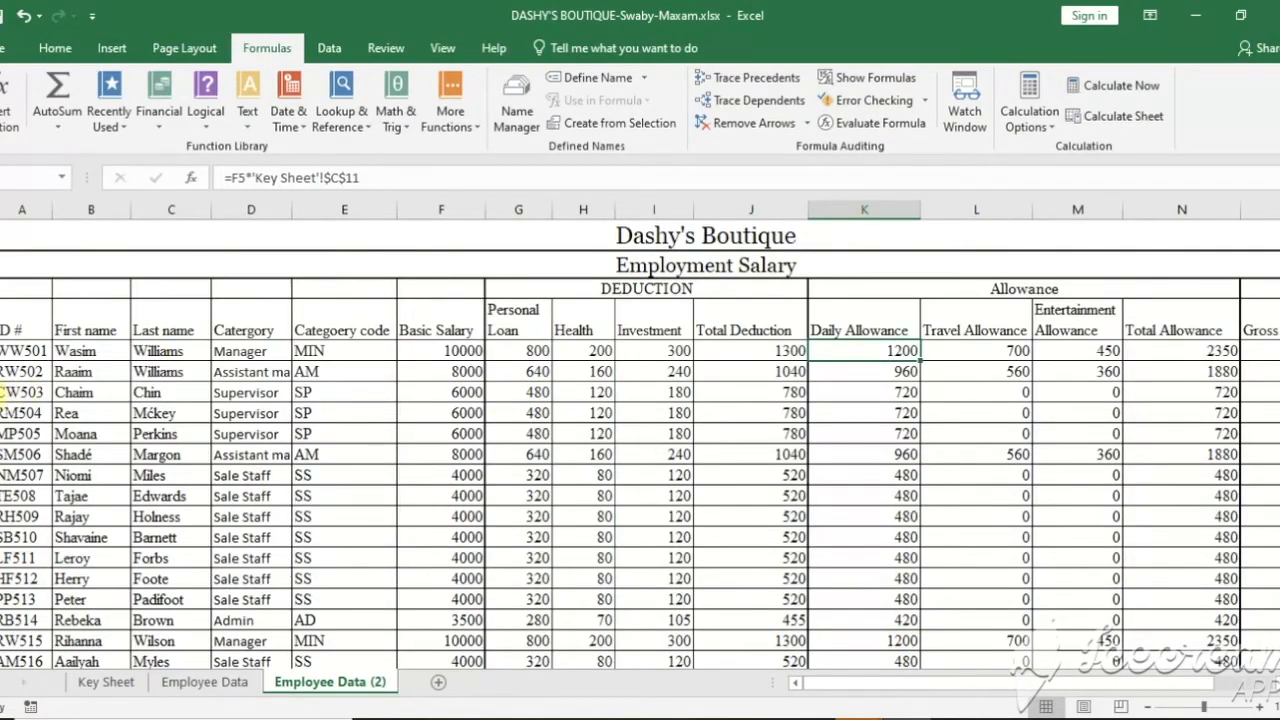
pyautogui.click(3, 392)
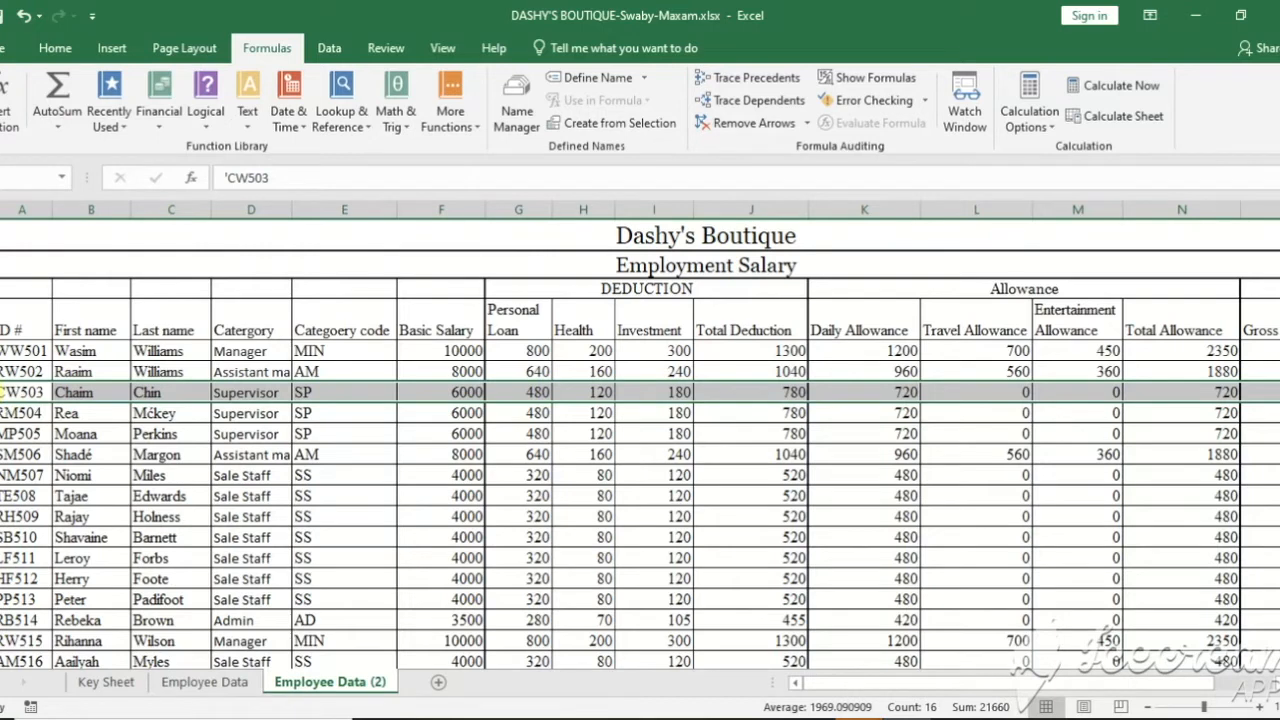
pyautogui.rightClick(4, 392)
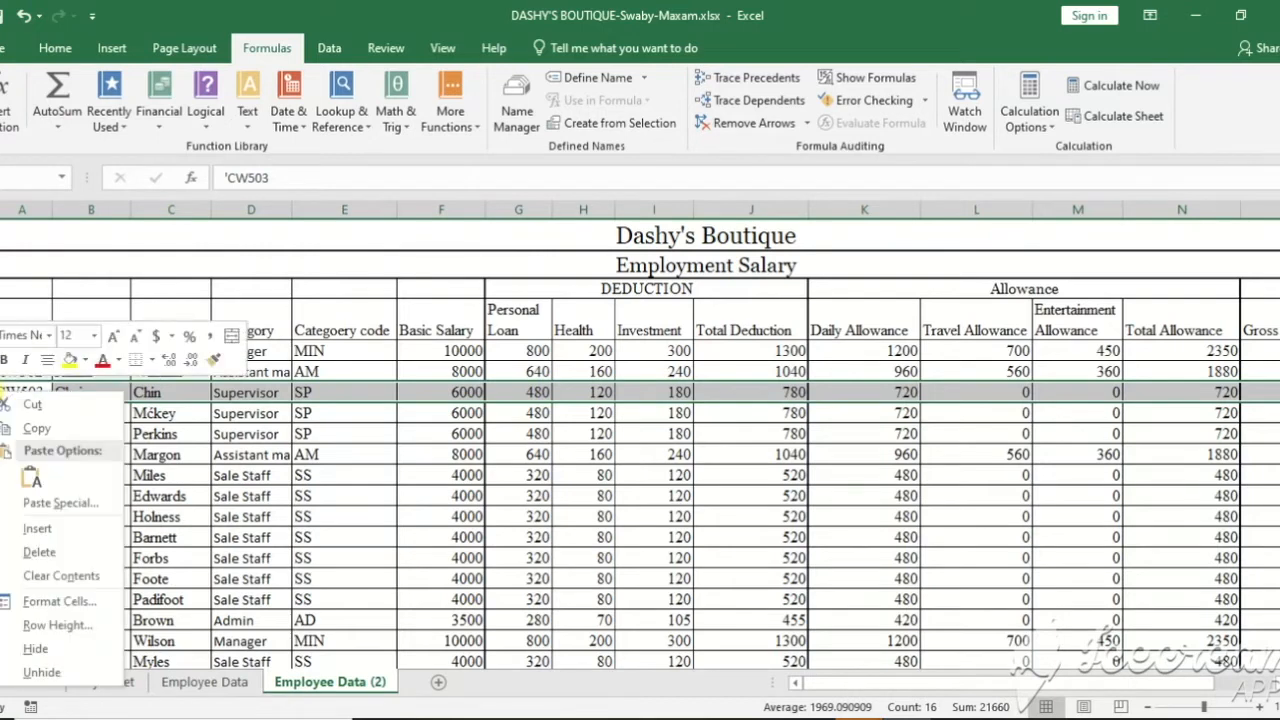
pyautogui.click(40, 552)
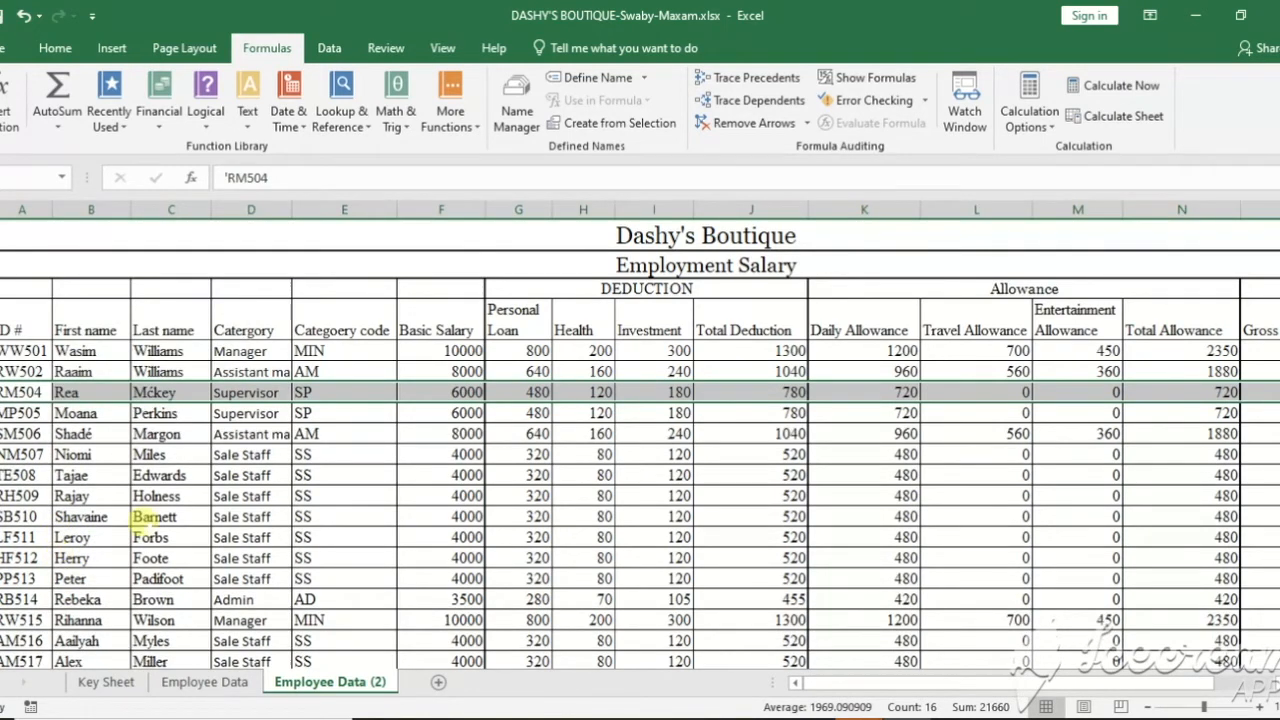
pyautogui.click(143, 518)
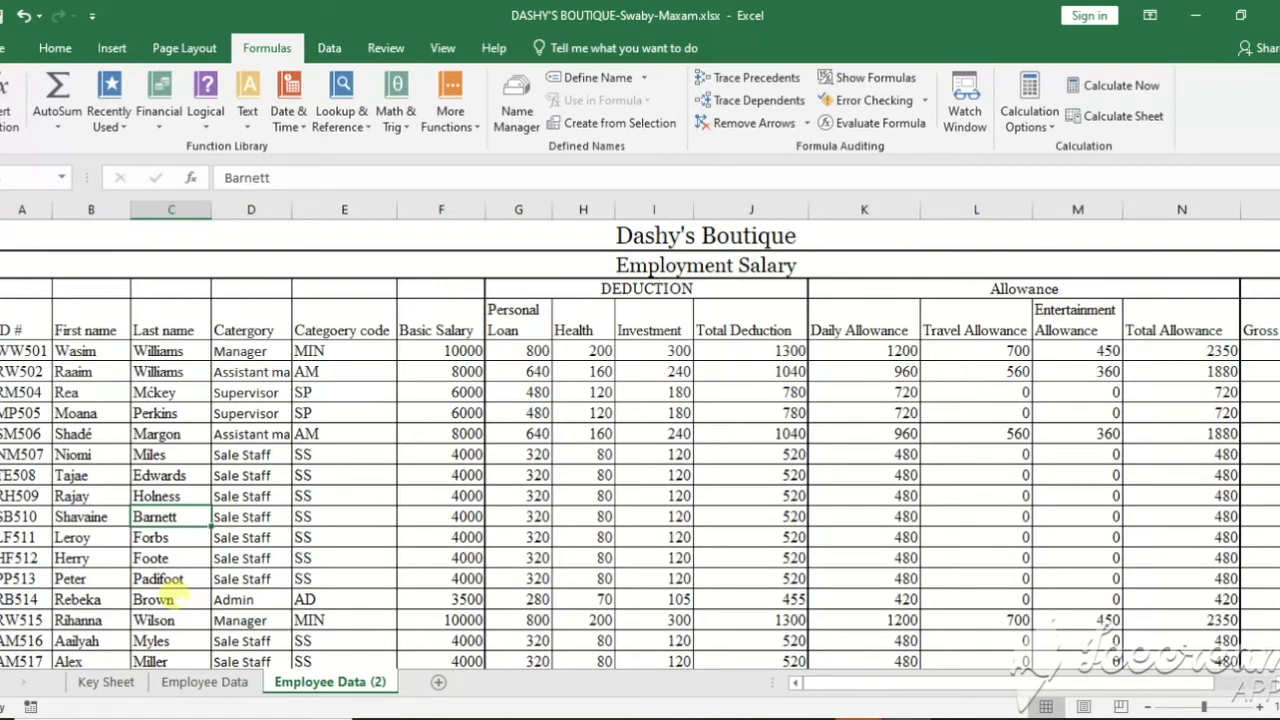
# Return to the Word document and highlight TASK B item 3, about the Daily Allowance rate, in yellow
pyautogui.hotkey('alt', 'Tab')
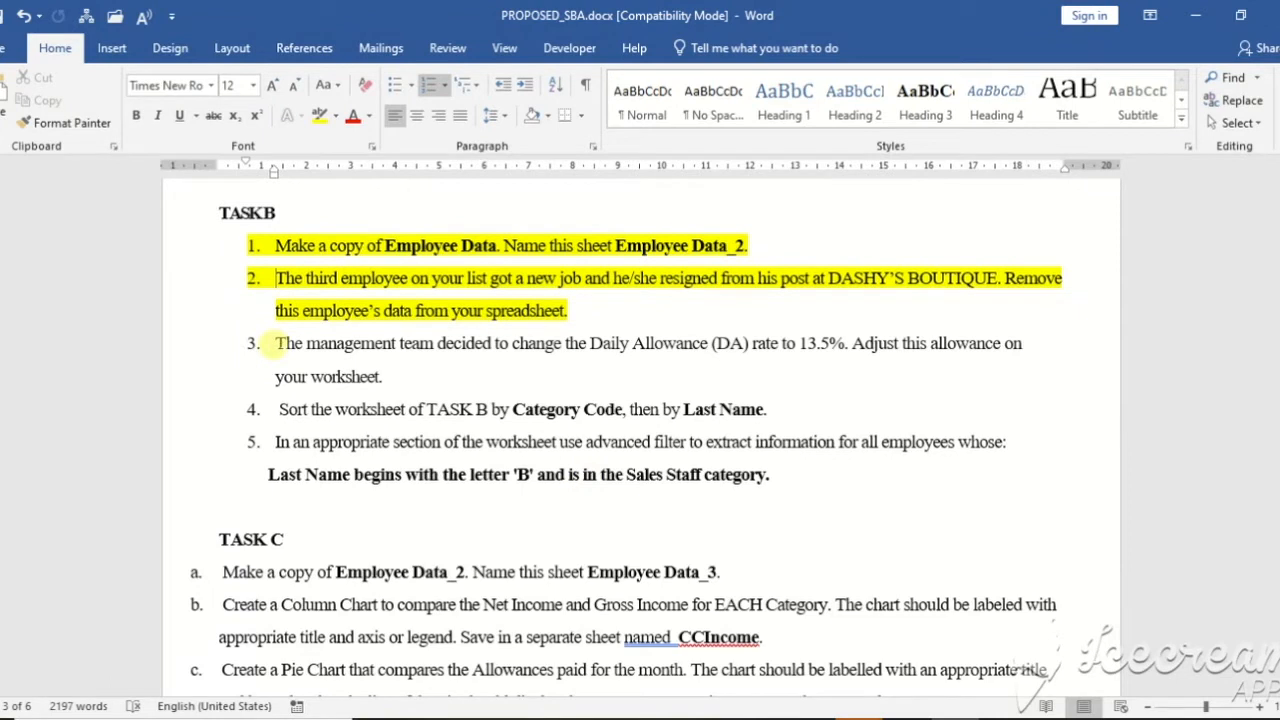
pyautogui.moveTo(272, 343); pyautogui.dragTo(410, 377)
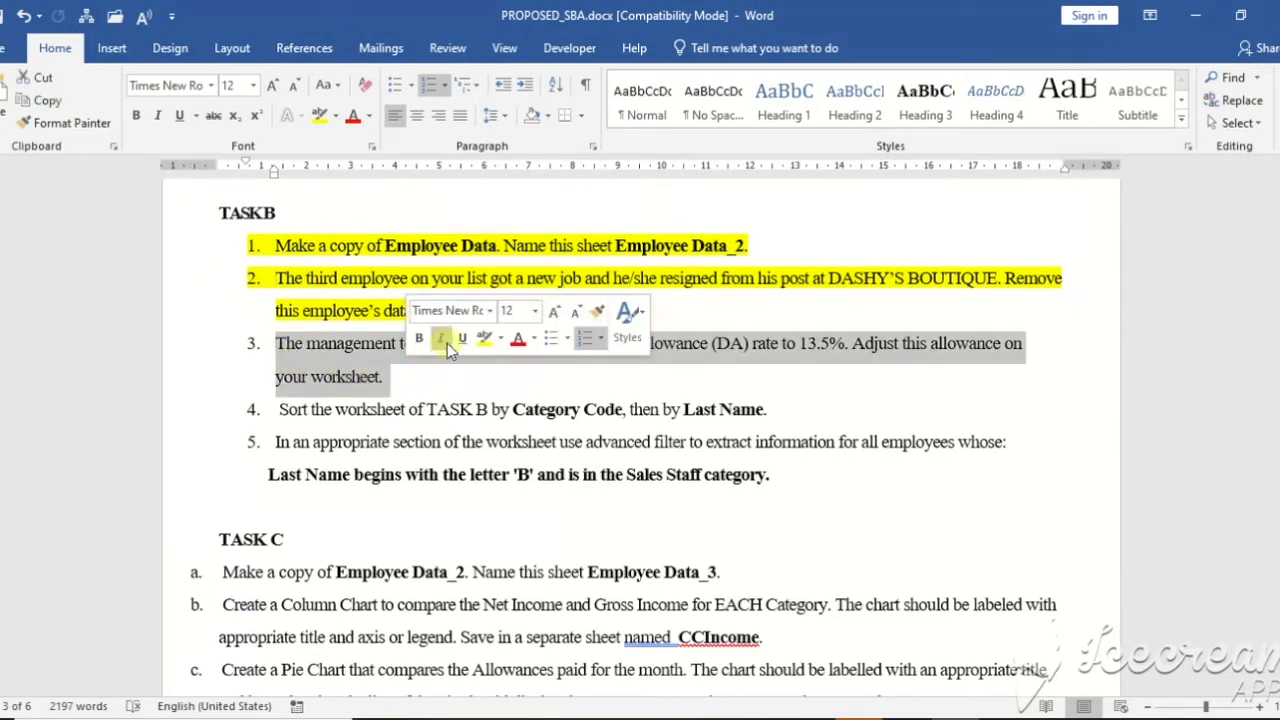
pyautogui.click(484, 338)
pyautogui.click(475, 409)
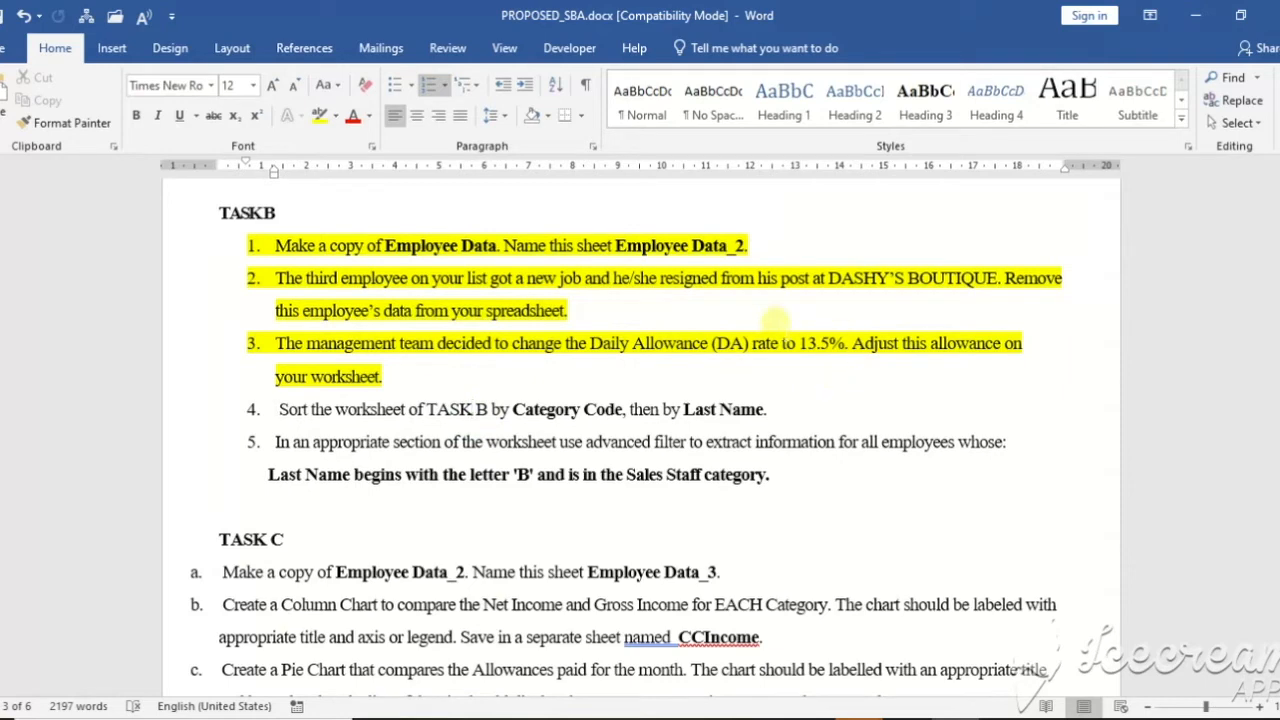
# In Excel's Key Sheet, set the Daily Allowance rate to 13.5% and increase the cell's displayed decimals by one place
pyautogui.hotkey('alt', 'Tab')
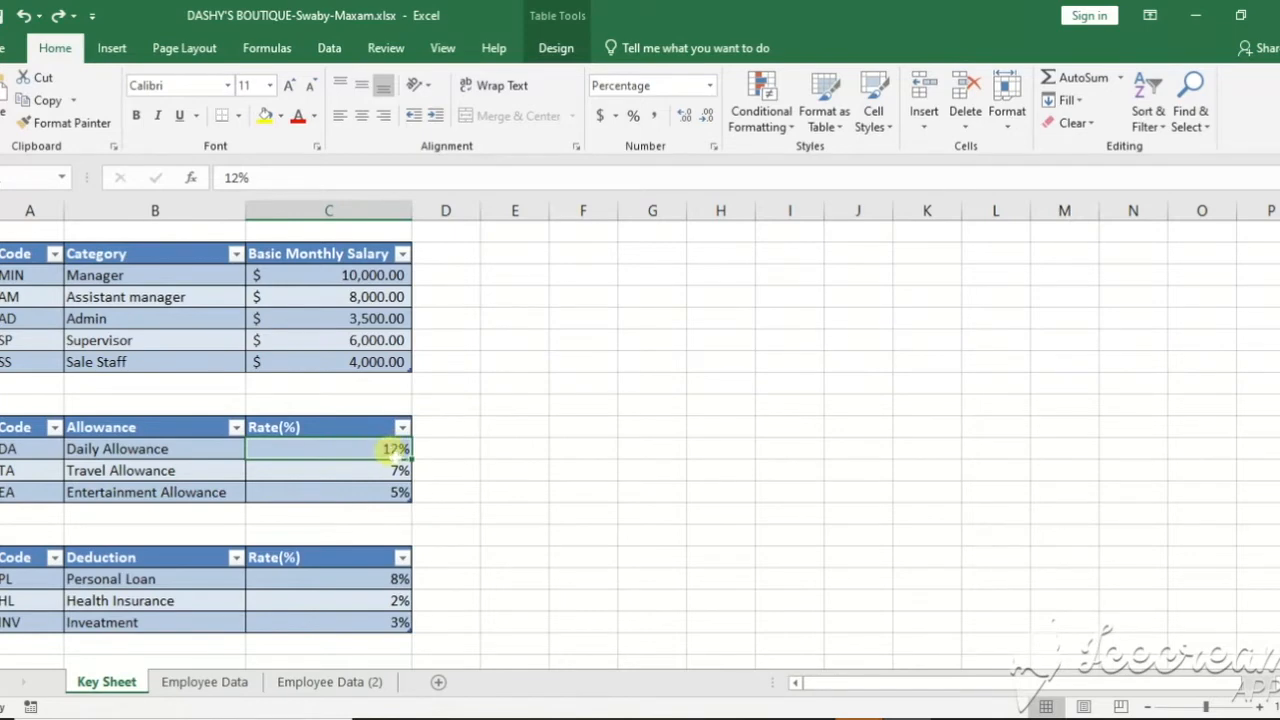
pyautogui.write('13.5')
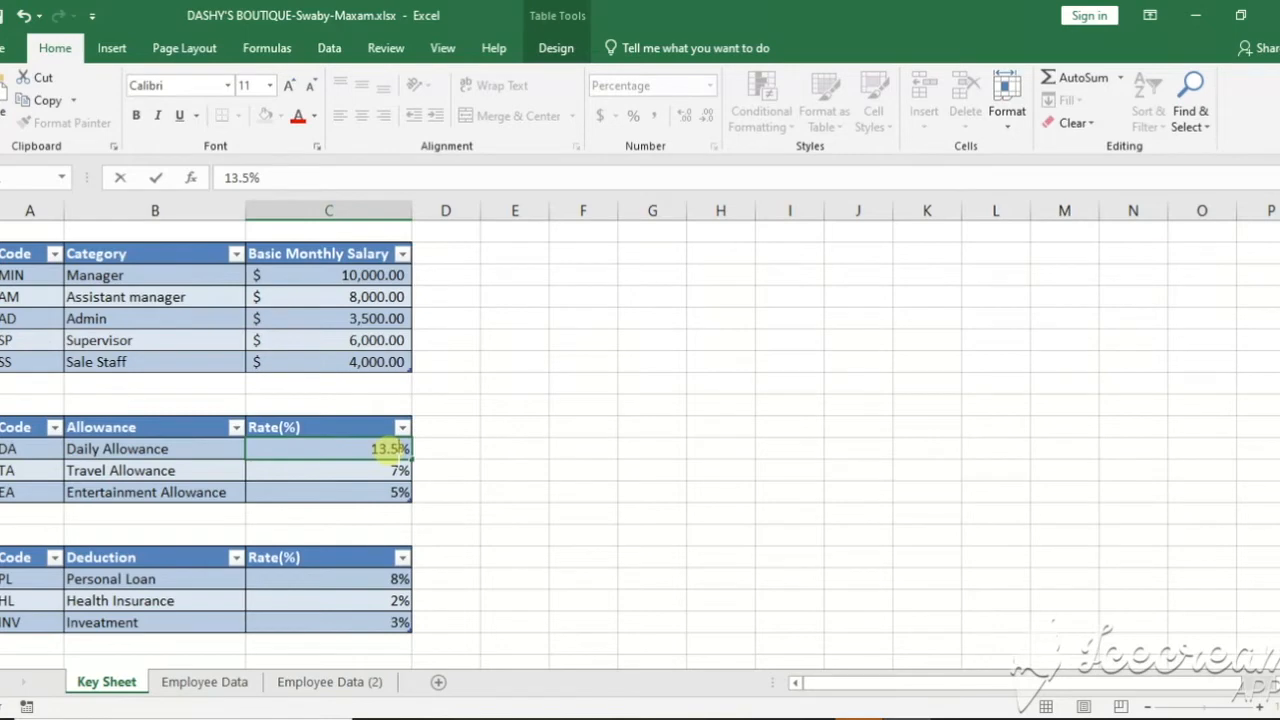
pyautogui.click(468, 451)
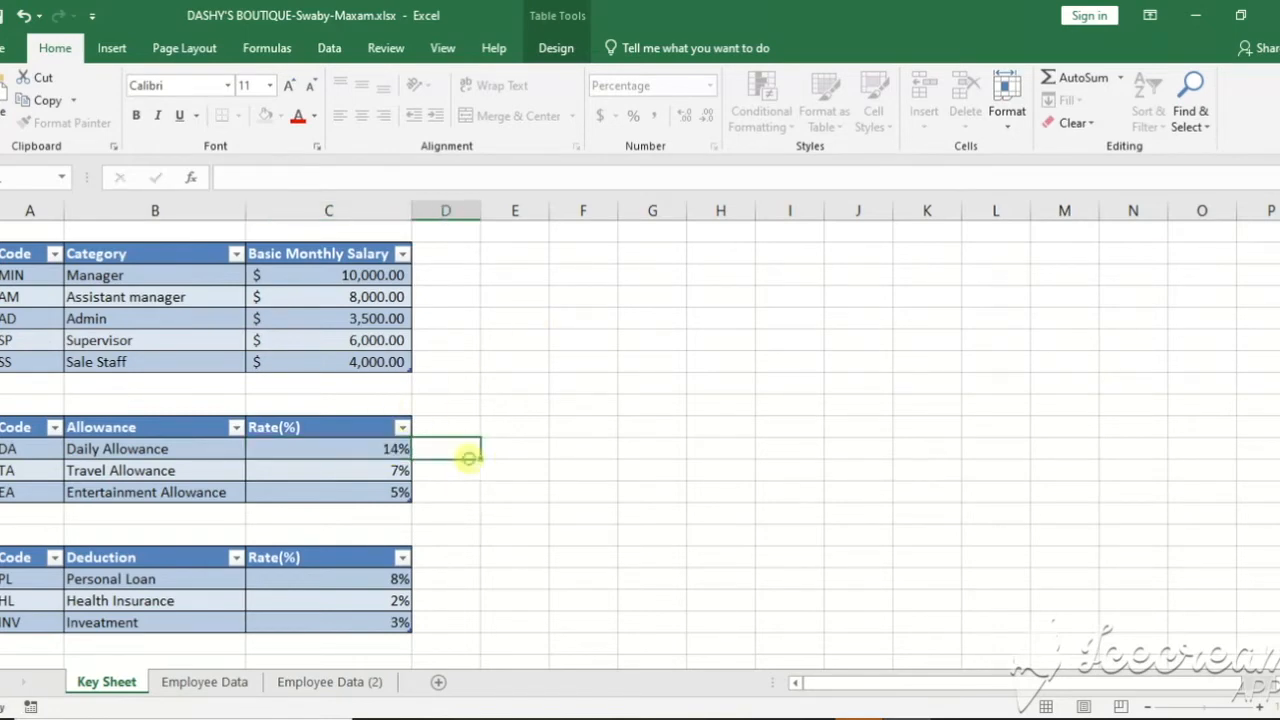
pyautogui.click(390, 450)
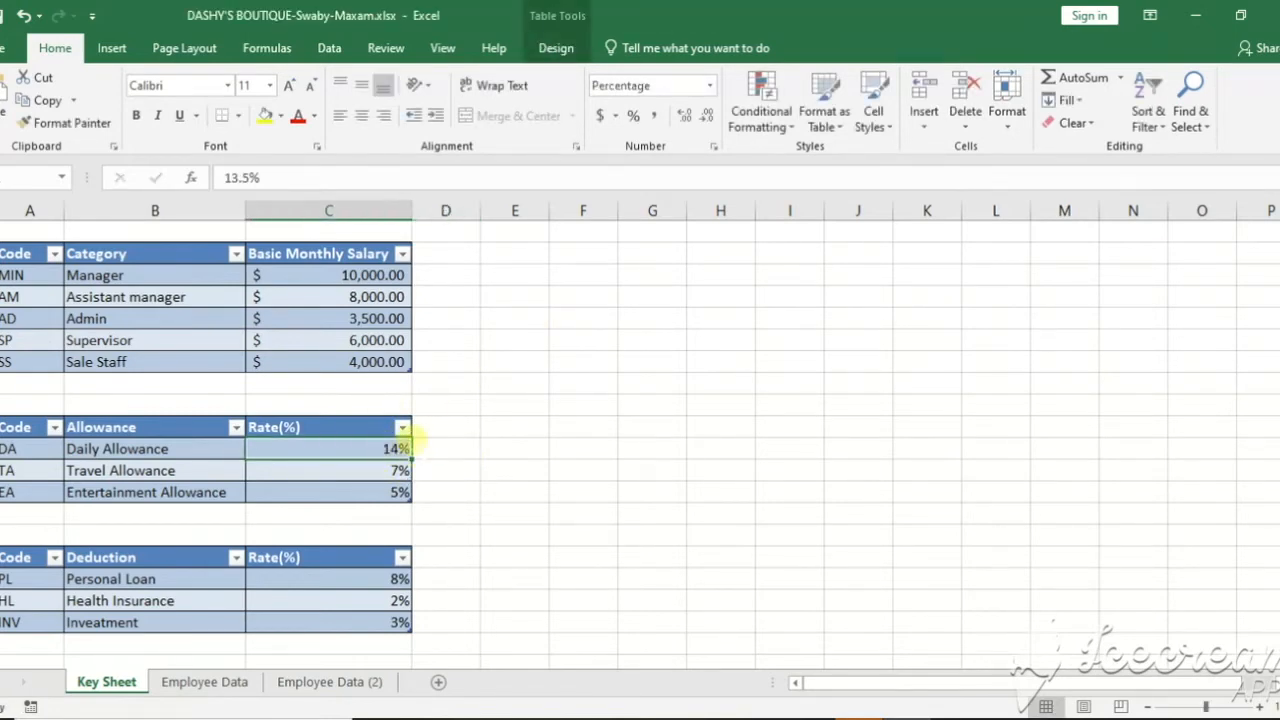
pyautogui.click(686, 118)
# Go back to the Word document and highlight TASK B item 4, the sorting instruction, in yellow
pyautogui.hotkey('alt', 'Tab')
pyautogui.moveTo(278, 409); pyautogui.dragTo(780, 410)
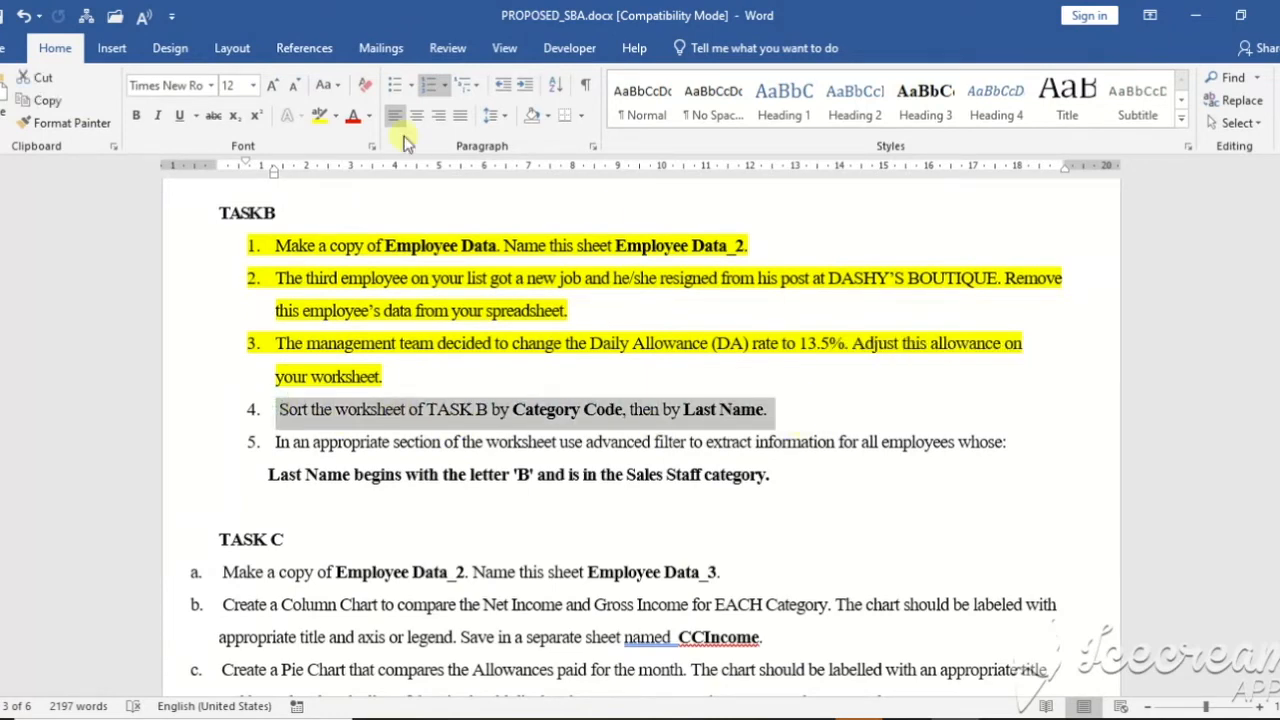
pyautogui.click(319, 115)
pyautogui.click(447, 362)
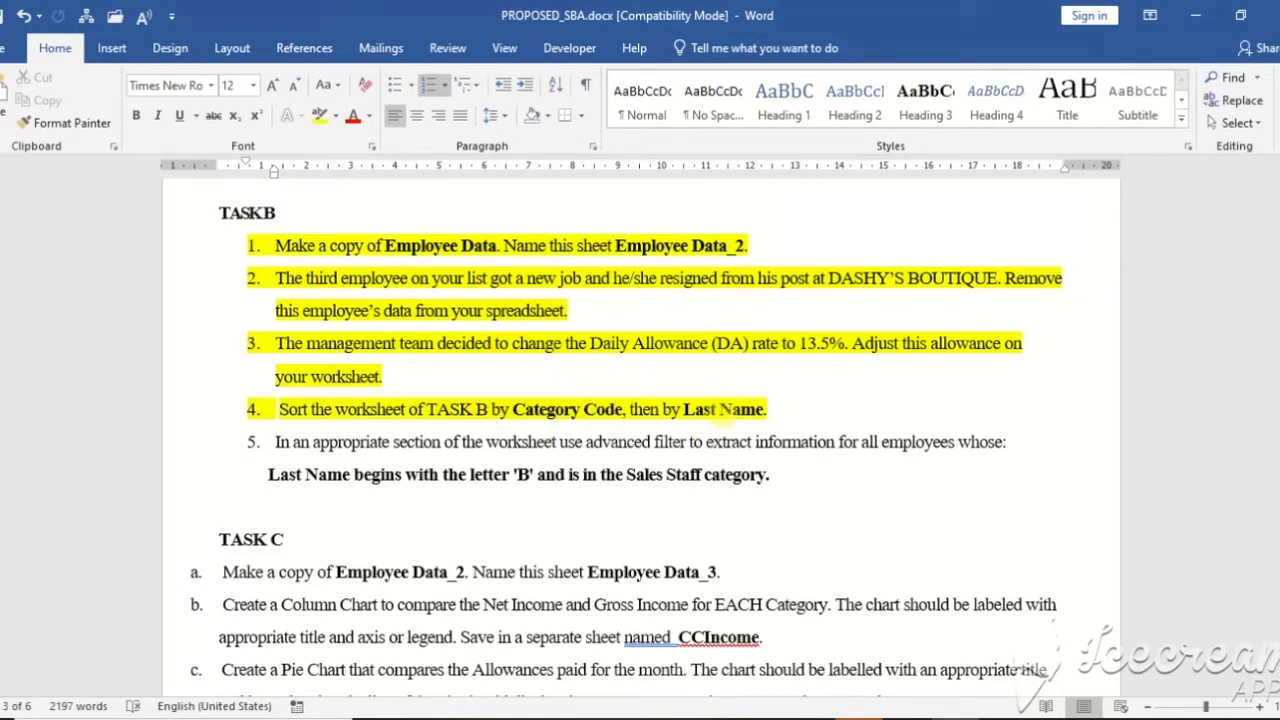
# Switch to Excel and start a custom sort on the full employee table, header row included, in the Employee Data (2) sheet
pyautogui.moveTo(909, 715)
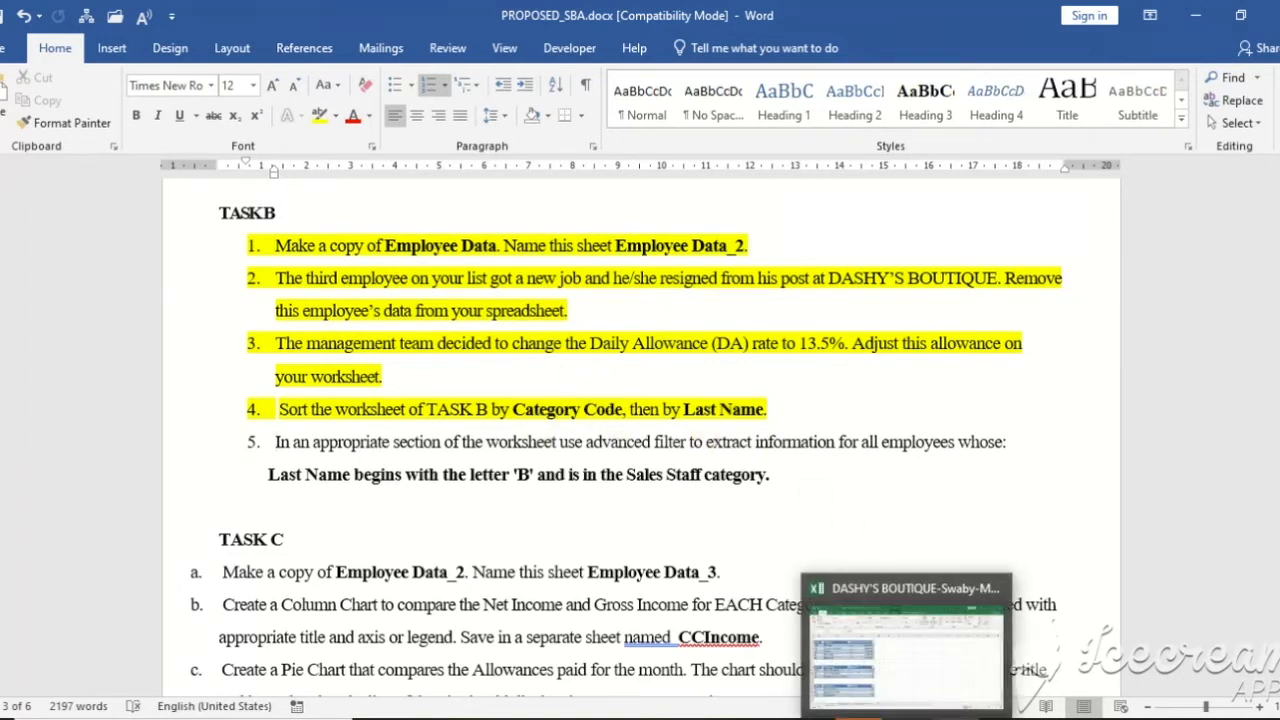
pyautogui.click(903, 683)
pyautogui.click(325, 681)
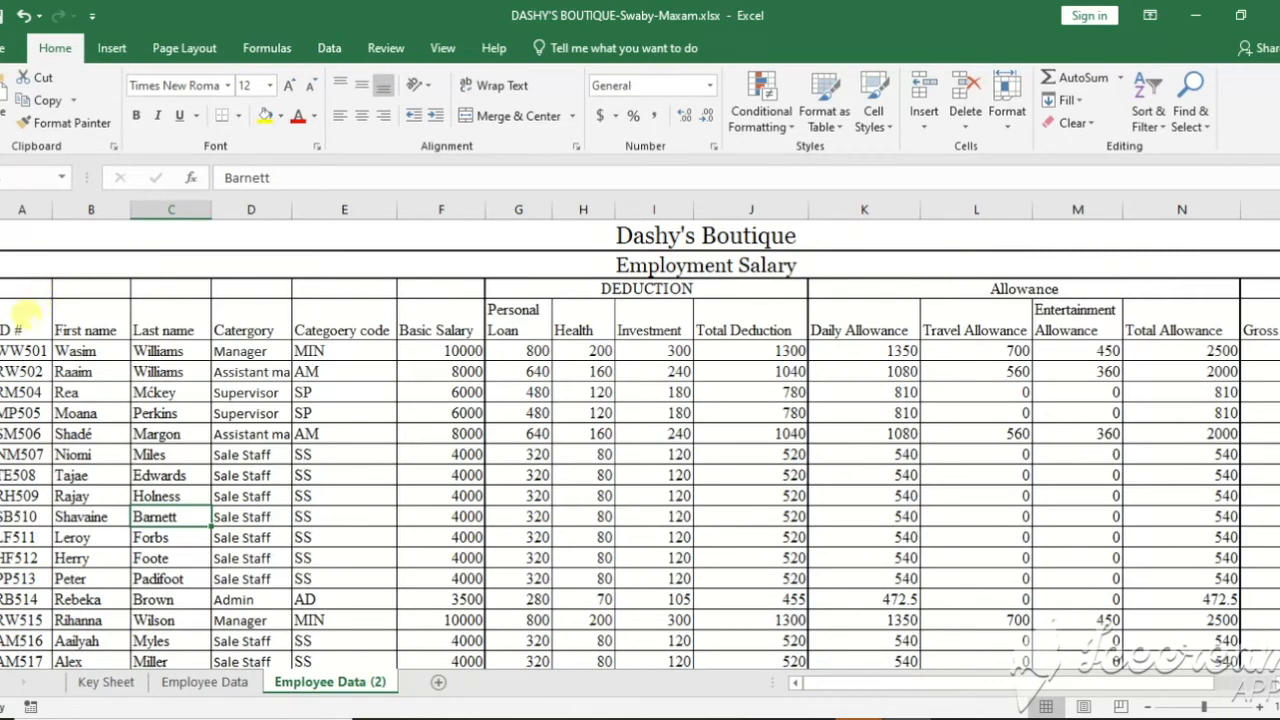
pyautogui.moveTo(27, 313); pyautogui.dragTo(1186, 626)
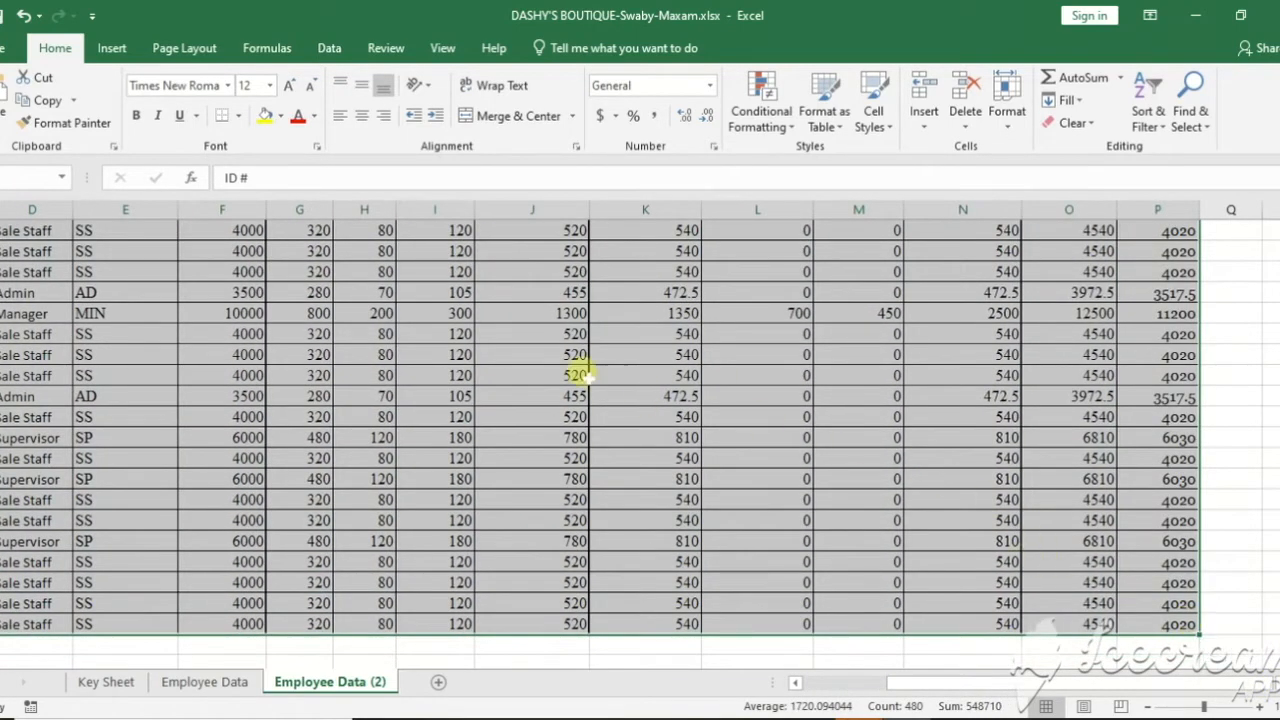
pyautogui.click(328, 48)
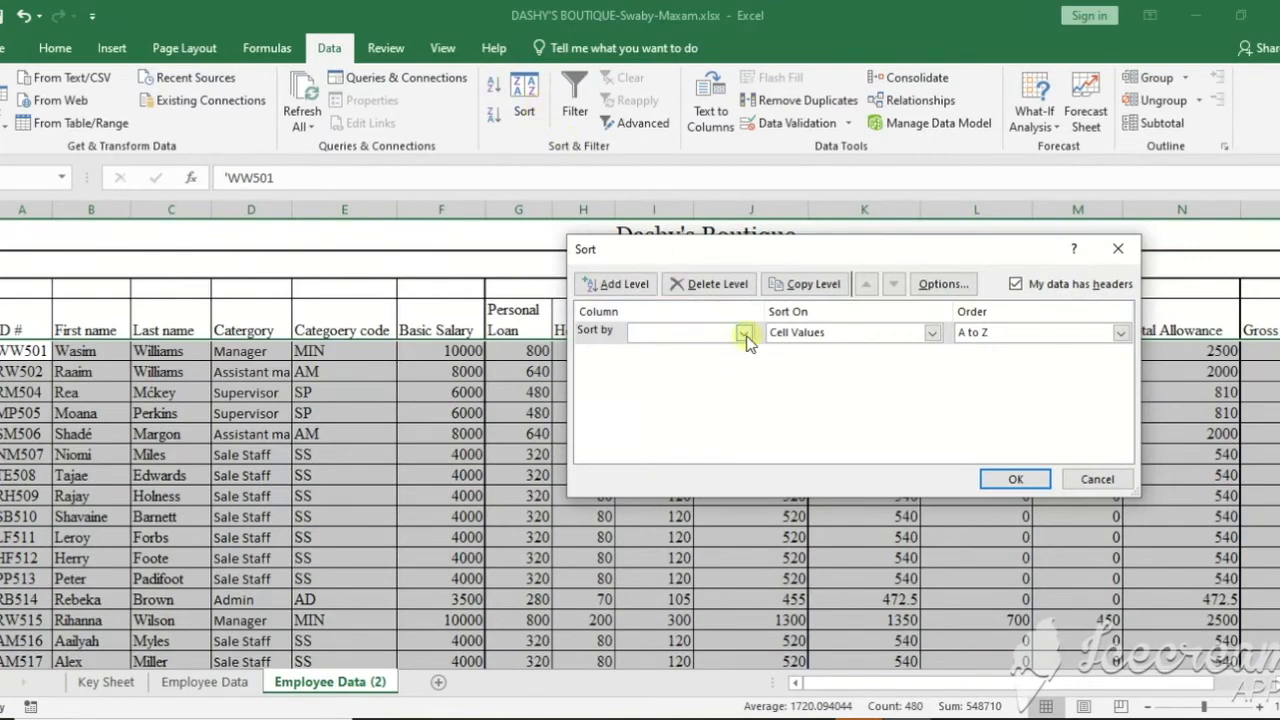
# Set the sort to order by Catergory from A to Z, and add a second level by Last name
pyautogui.click(745, 335)
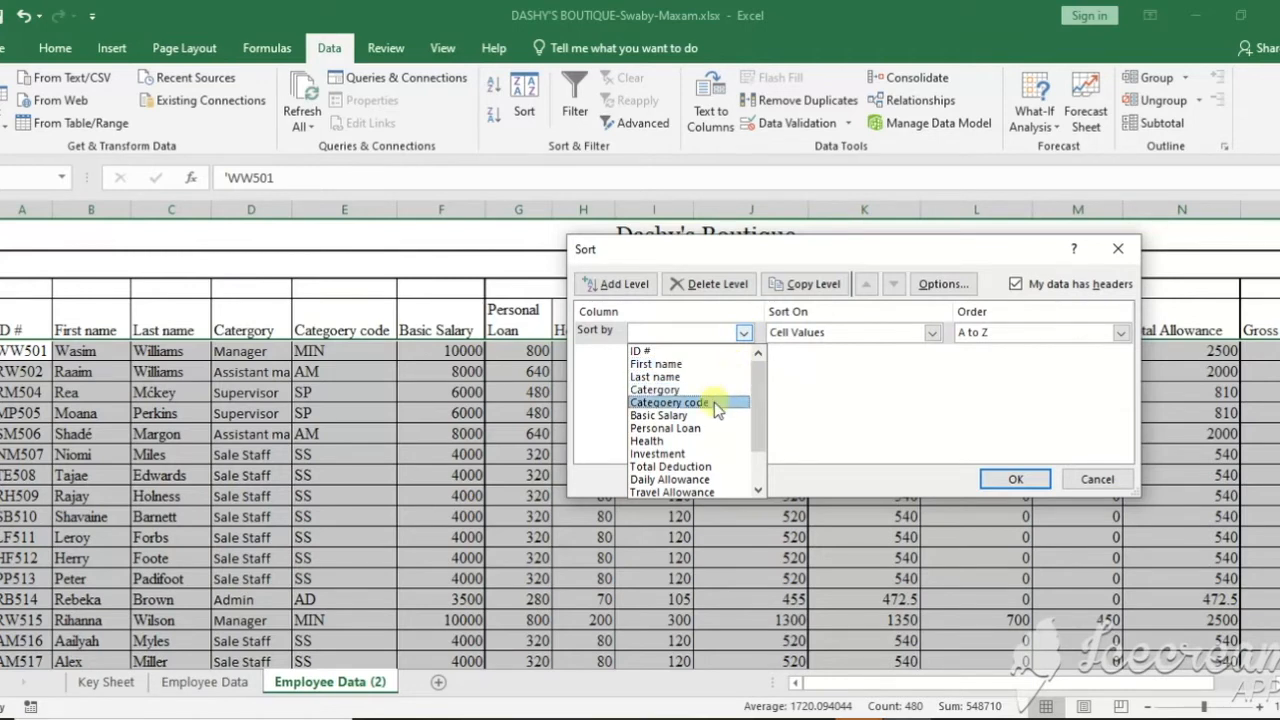
pyautogui.click(925, 690)
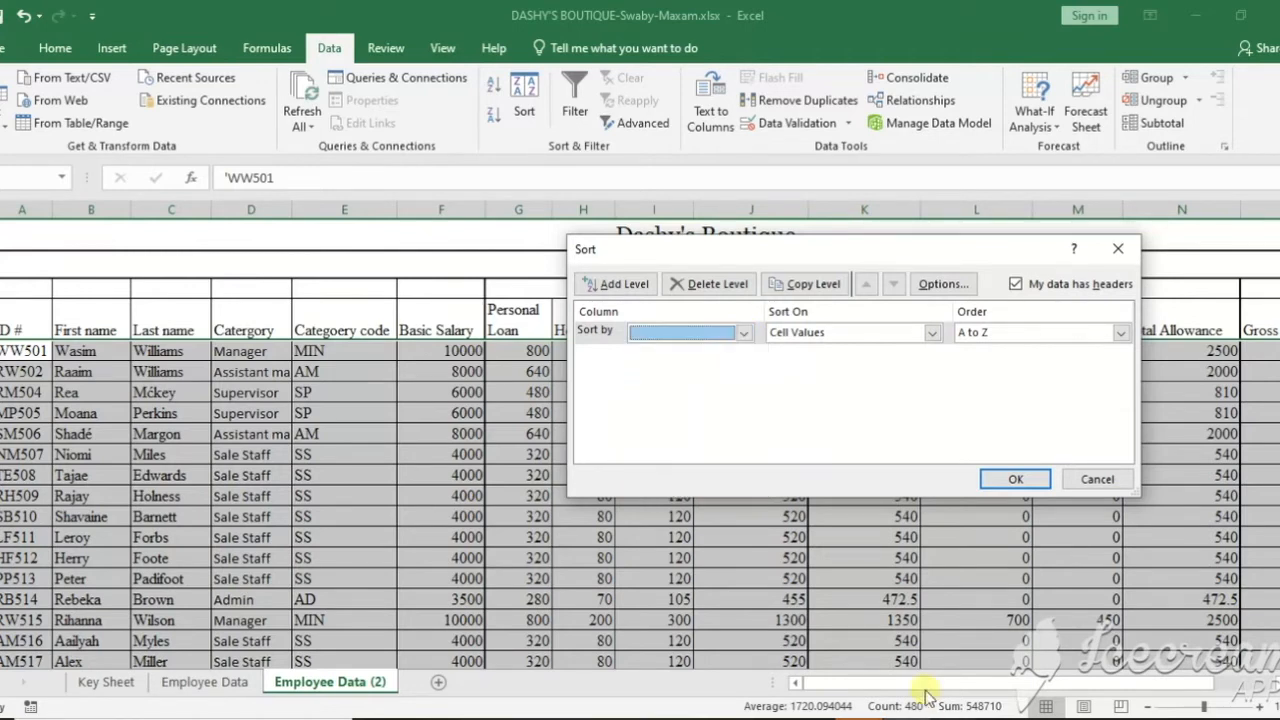
pyautogui.click(743, 335)
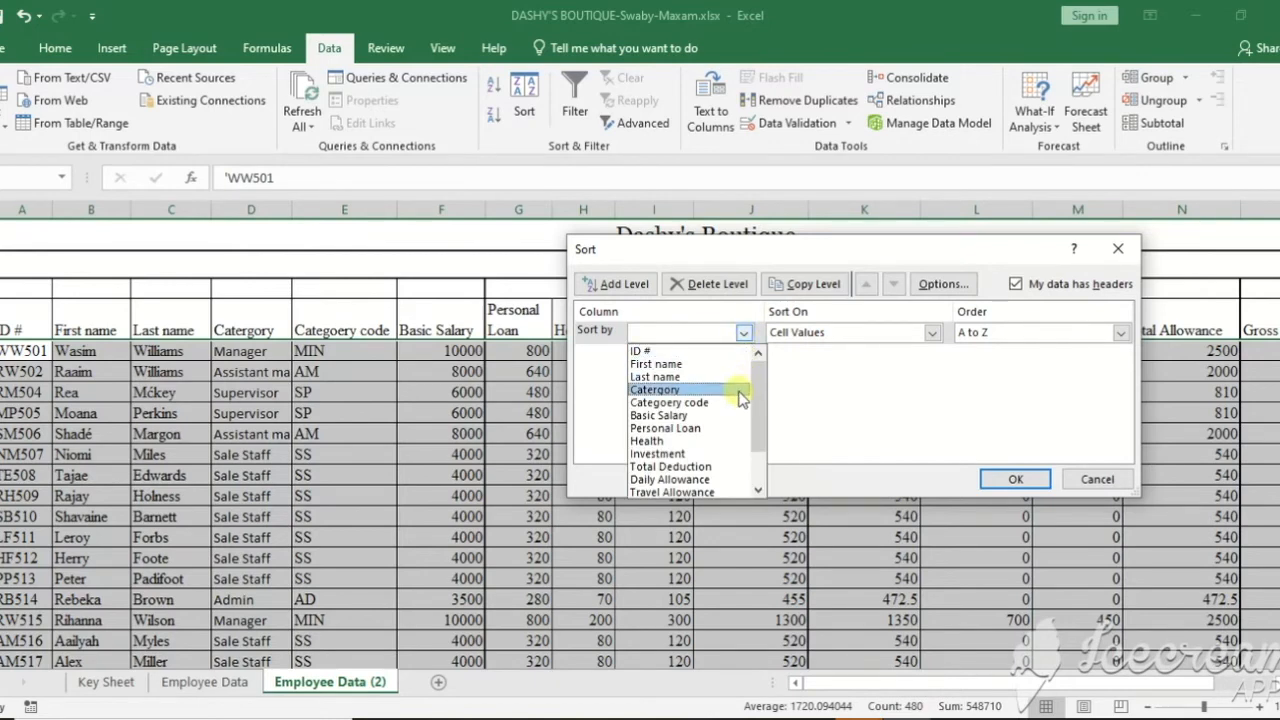
pyautogui.click(739, 391)
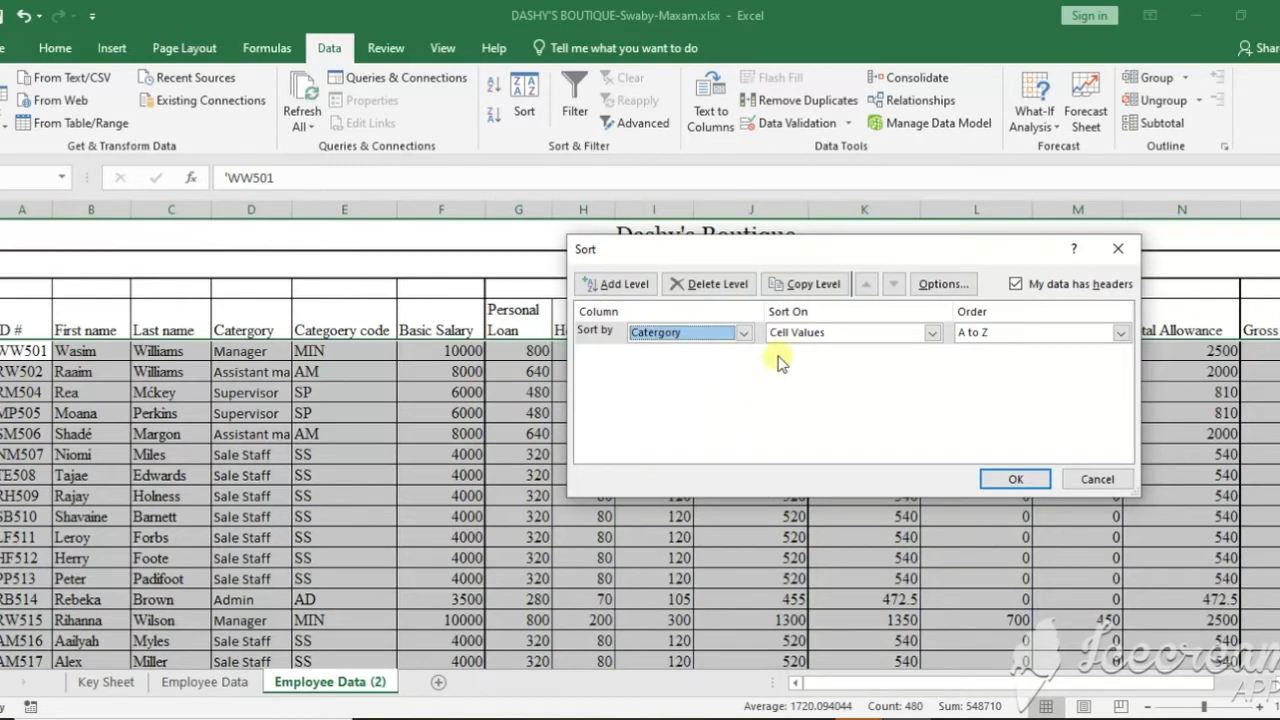
pyautogui.click(635, 284)
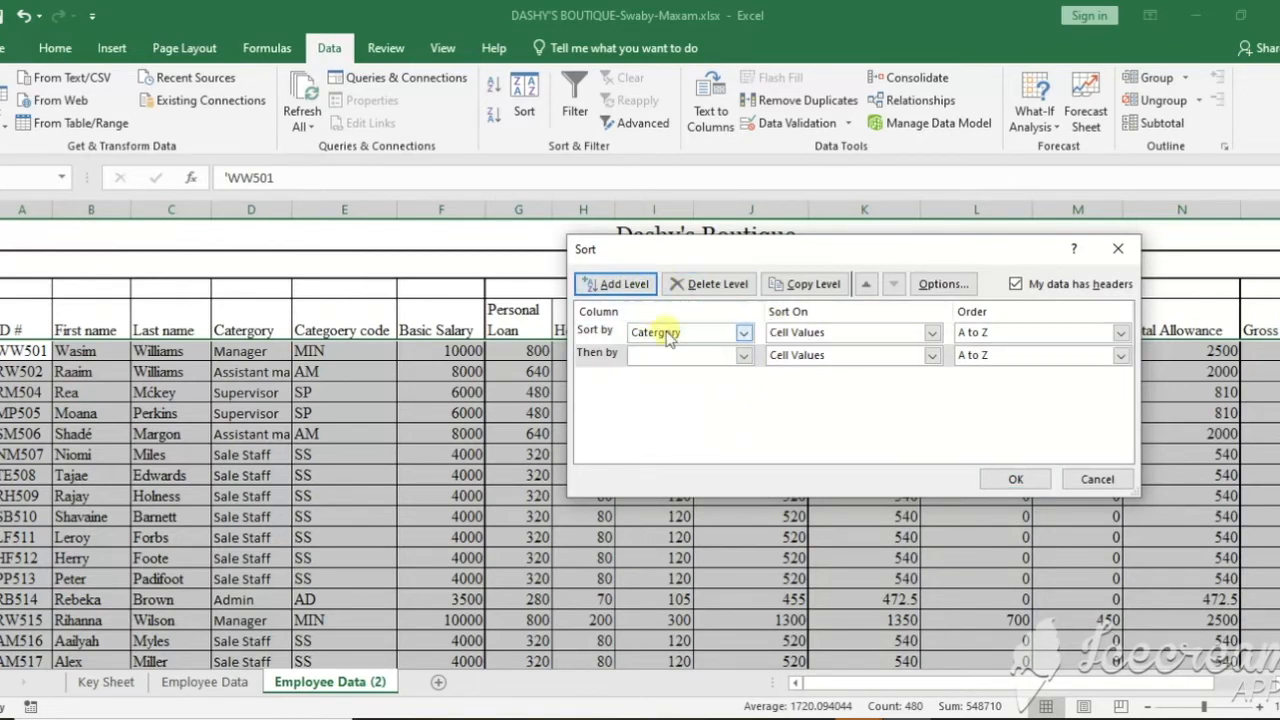
pyautogui.click(744, 358)
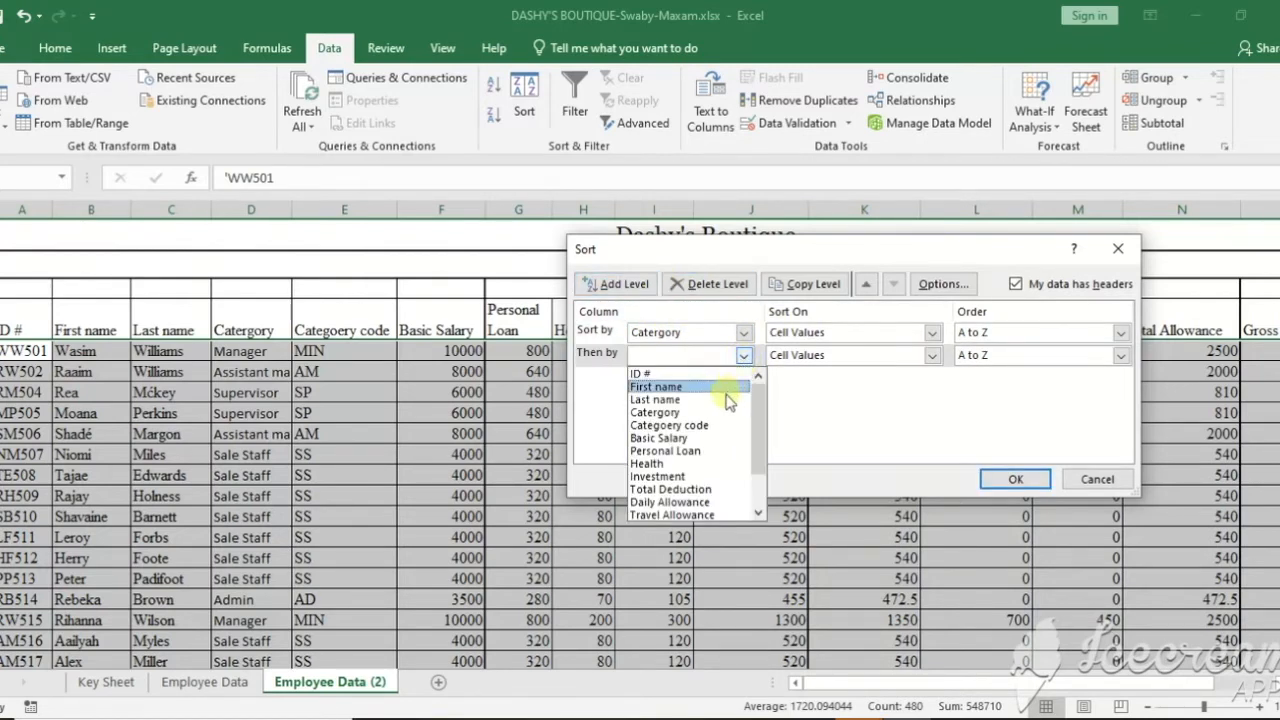
pyautogui.click(722, 399)
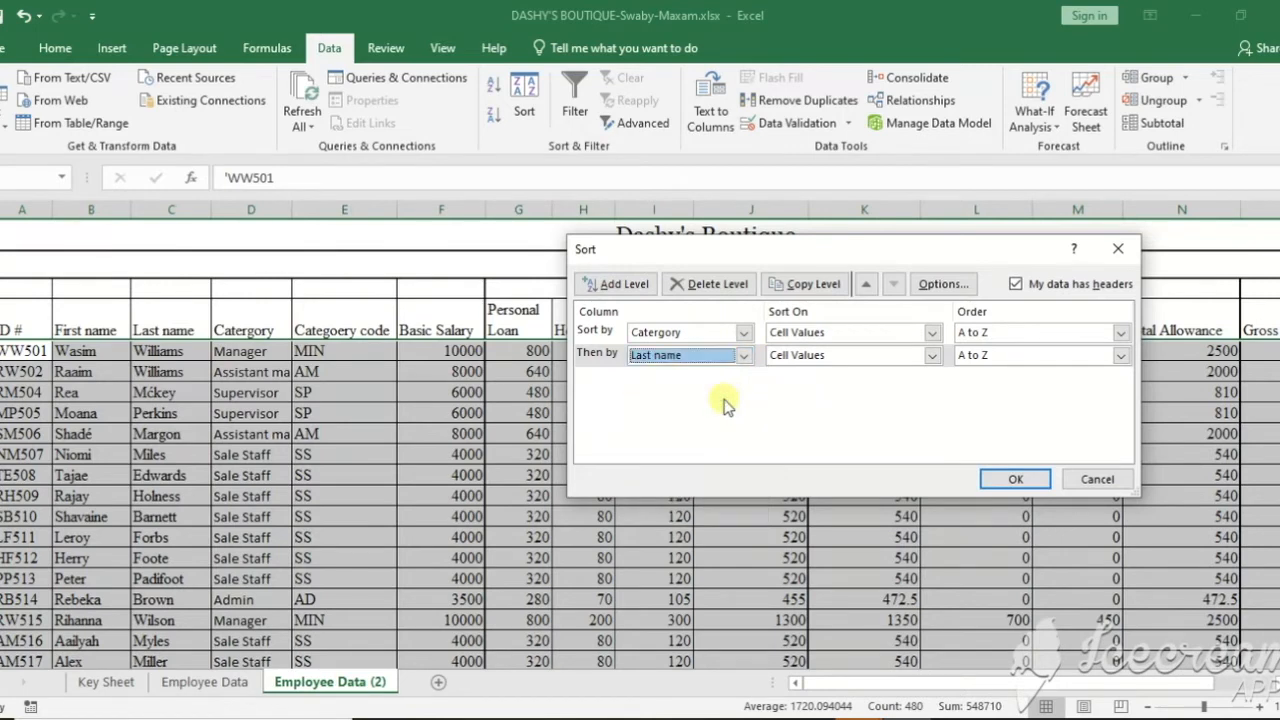
# Change the primary sort column to Categoery code and apply the sort
pyautogui.click(743, 332)
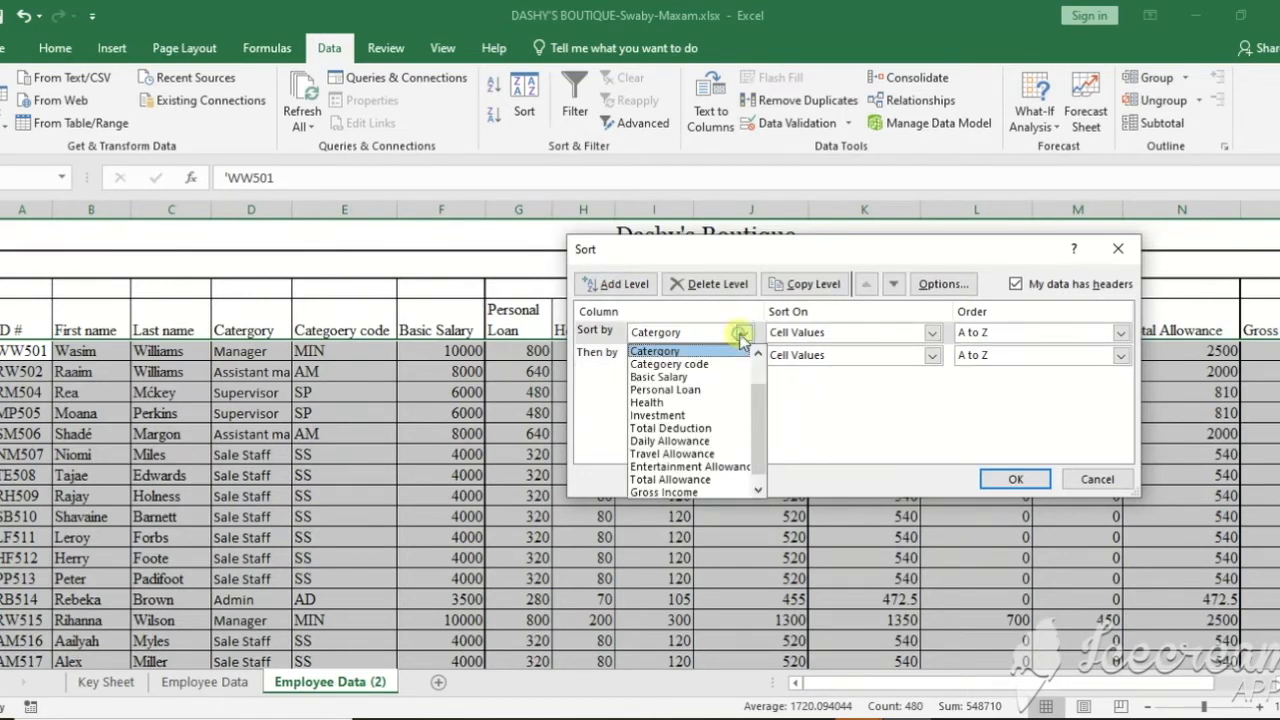
pyautogui.click(734, 365)
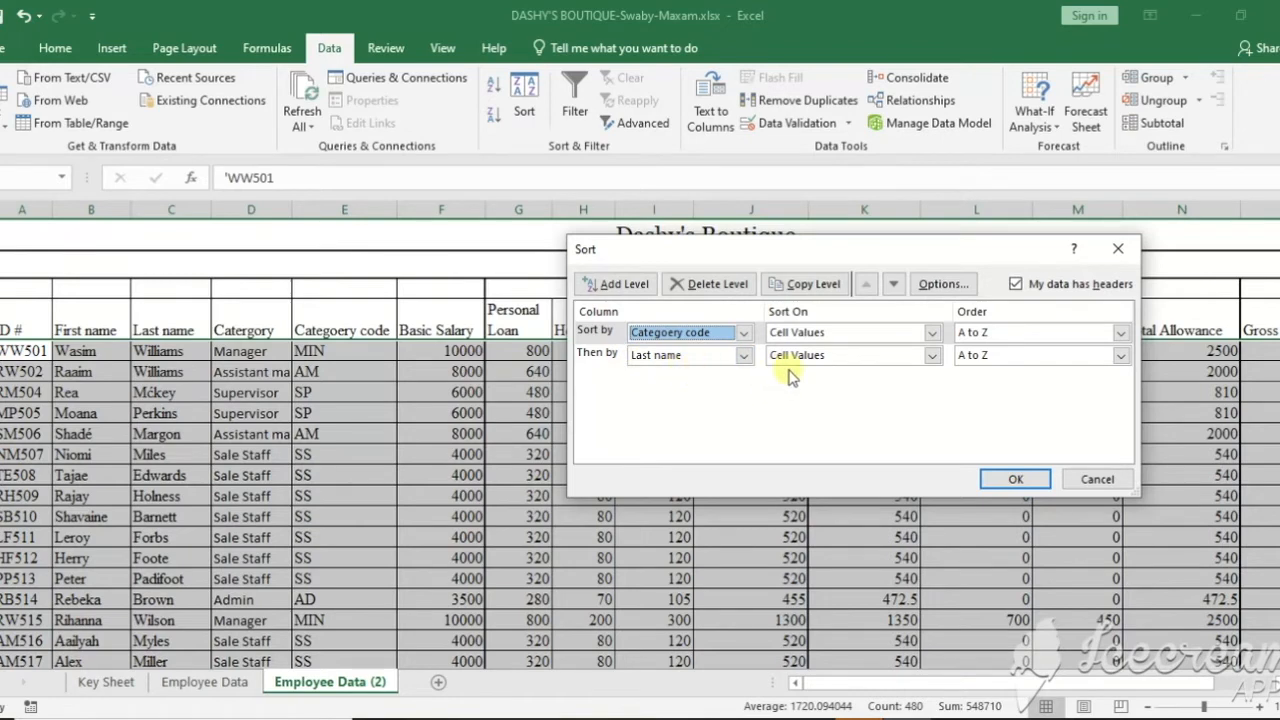
pyautogui.click(1018, 480)
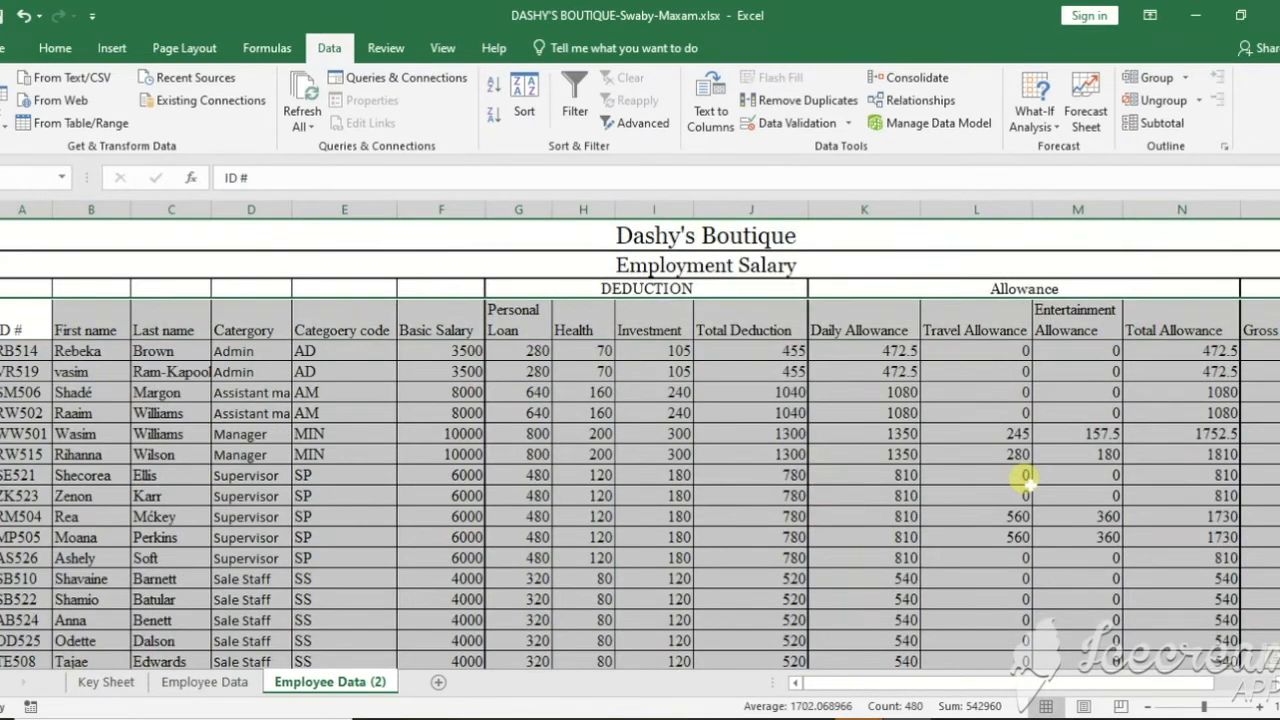
pyautogui.click(320, 392)
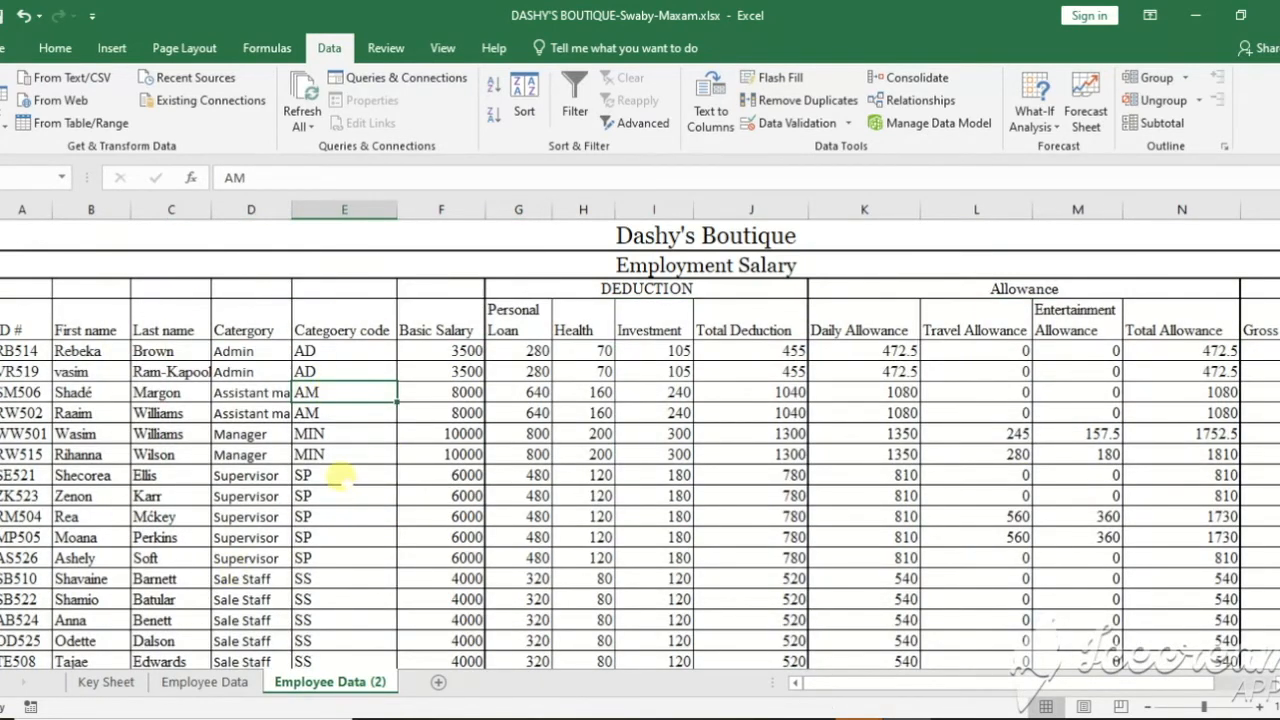
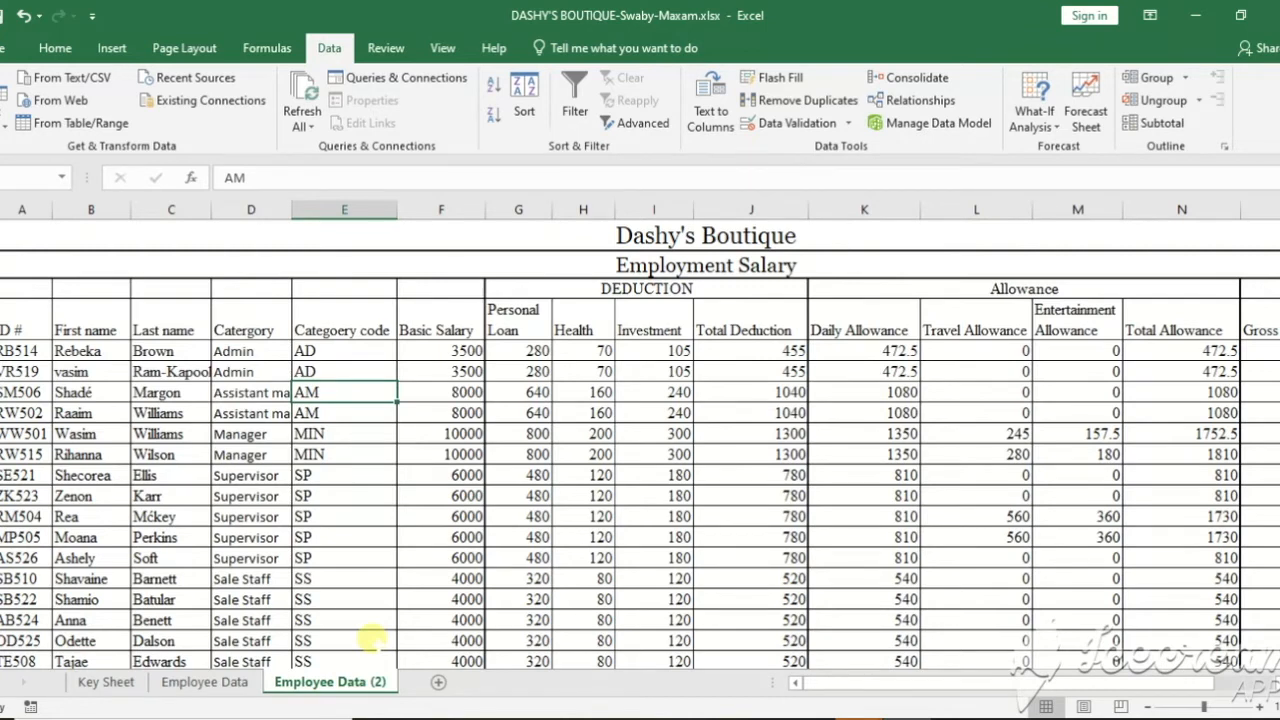
# Switch to the Word document and highlight TASK B item 5, the advanced filter instruction
pyautogui.hotkey('alt', 'Tab')
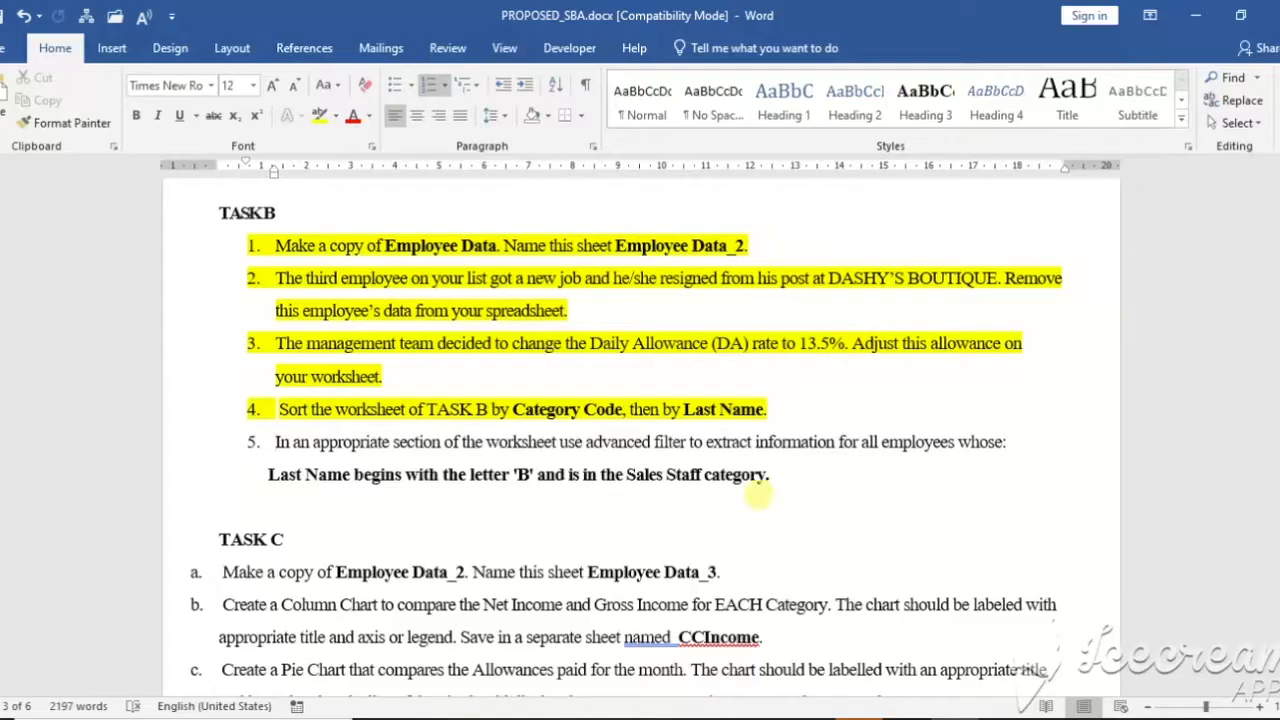
pyautogui.moveTo(781, 473); pyautogui.dragTo(285, 446)
pyautogui.click(361, 413)
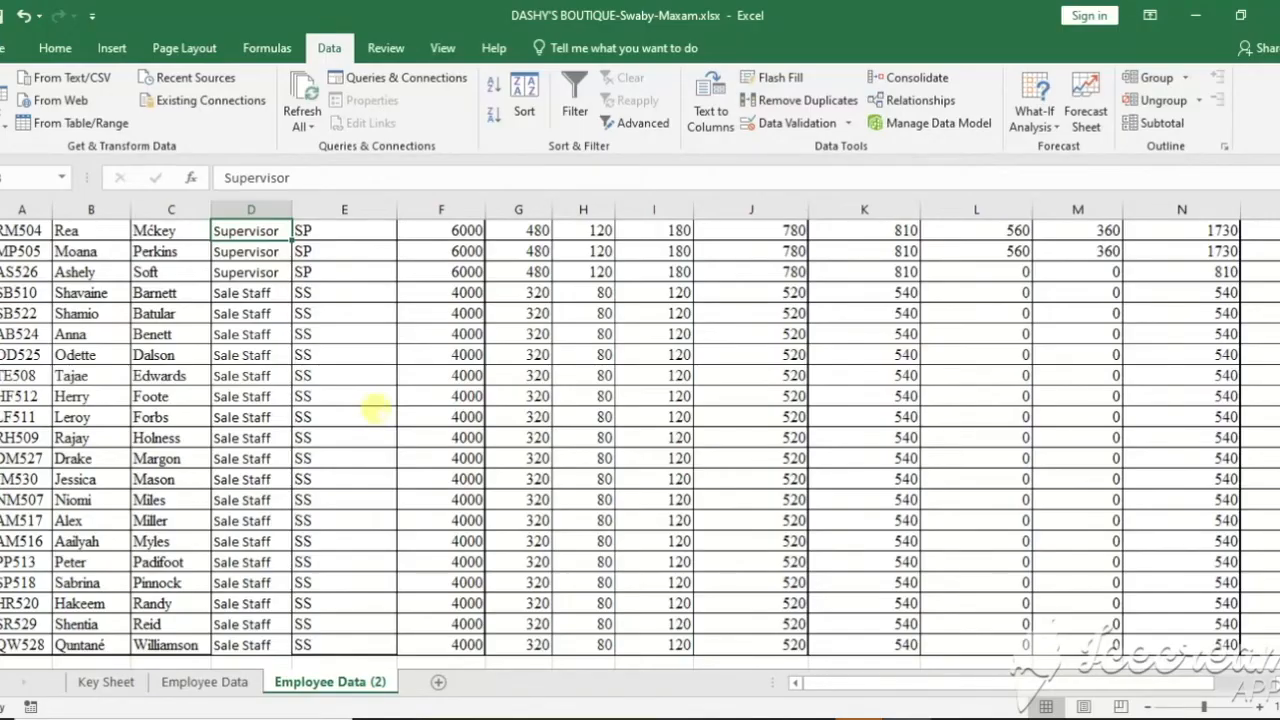
pyautogui.click(372, 417)
pyautogui.scroll(5, 374, 410)
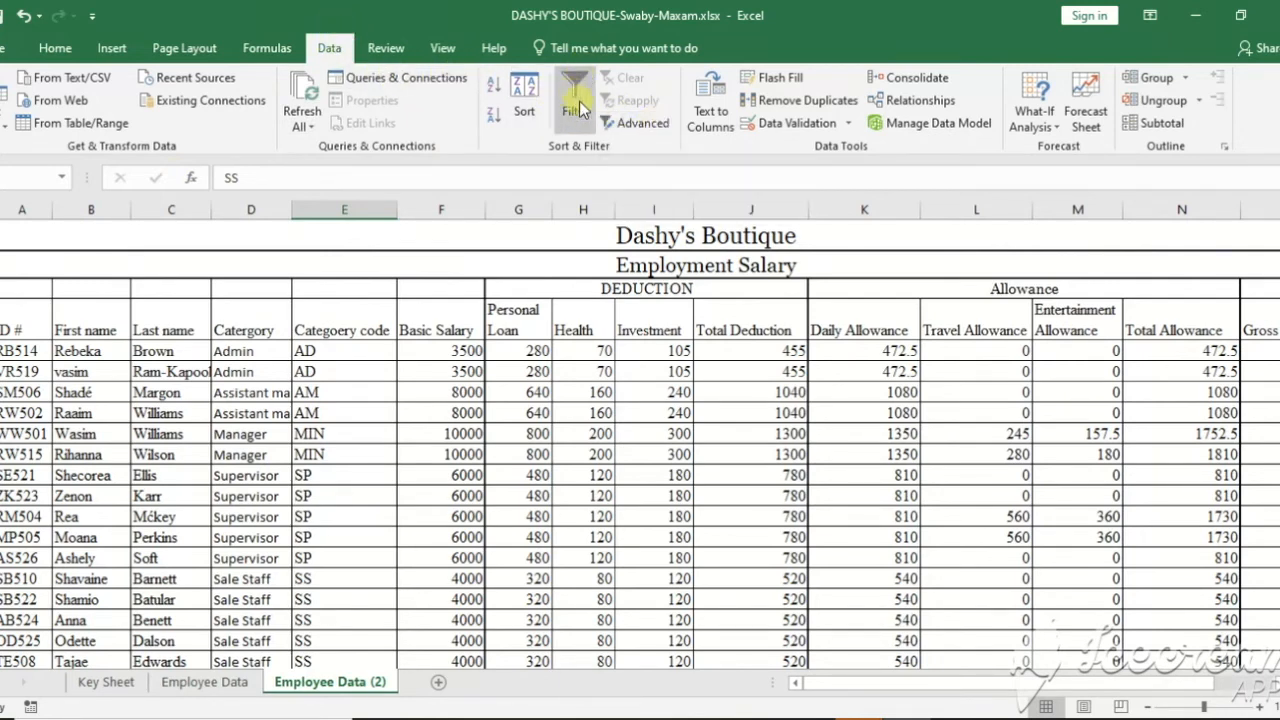
pyautogui.click(635, 117)
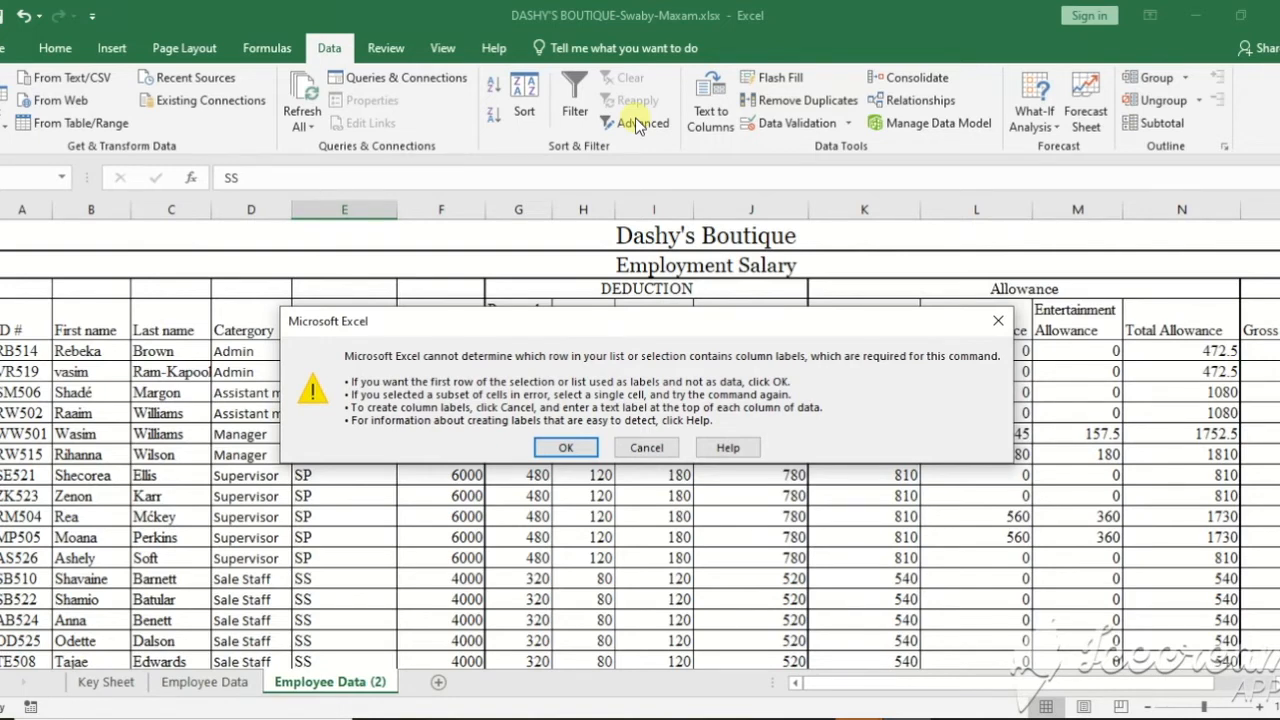
pyautogui.press('Escape')
# Copy the employee table's column headers from ID # to Net Income and paste them below the data, leaving two empty rows
pyautogui.moveTo(25, 325); pyautogui.dragTo(1140, 320)
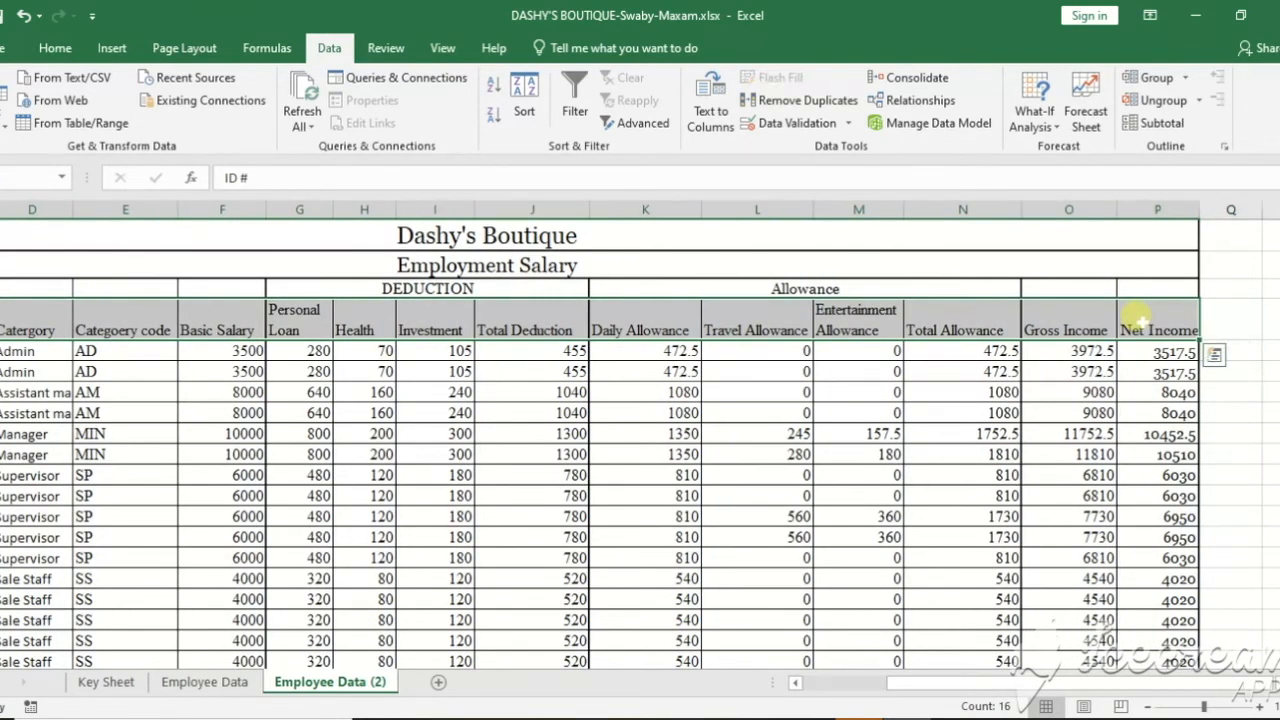
pyautogui.hotkey('ctrl', 'c')
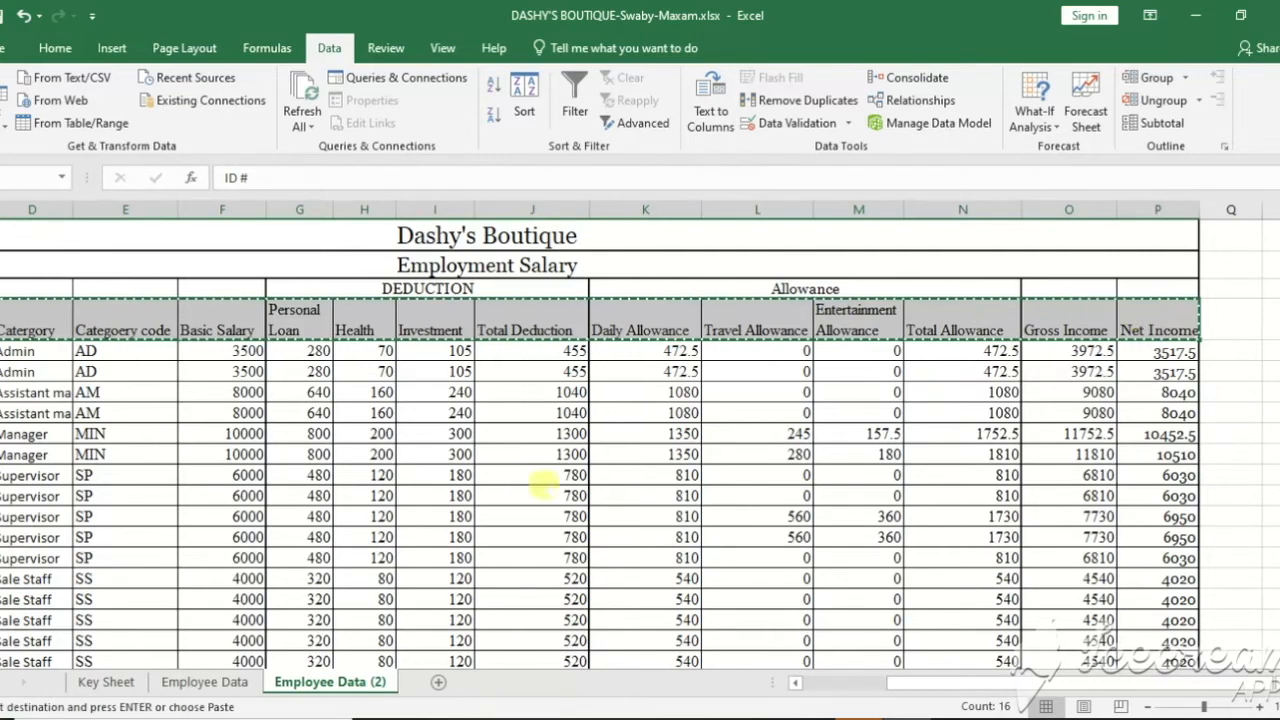
pyautogui.scroll(-6, 530, 465)
pyautogui.moveTo(966, 682); pyautogui.dragTo(803, 684)
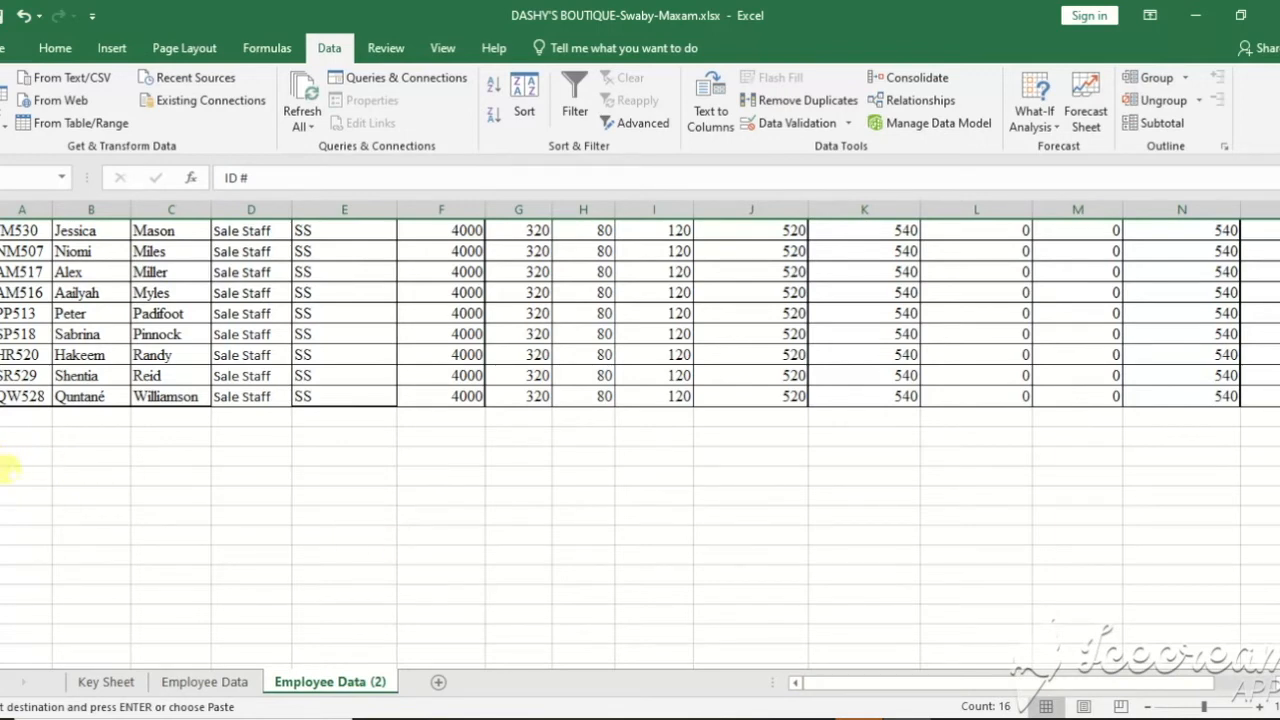
pyautogui.click(8, 456)
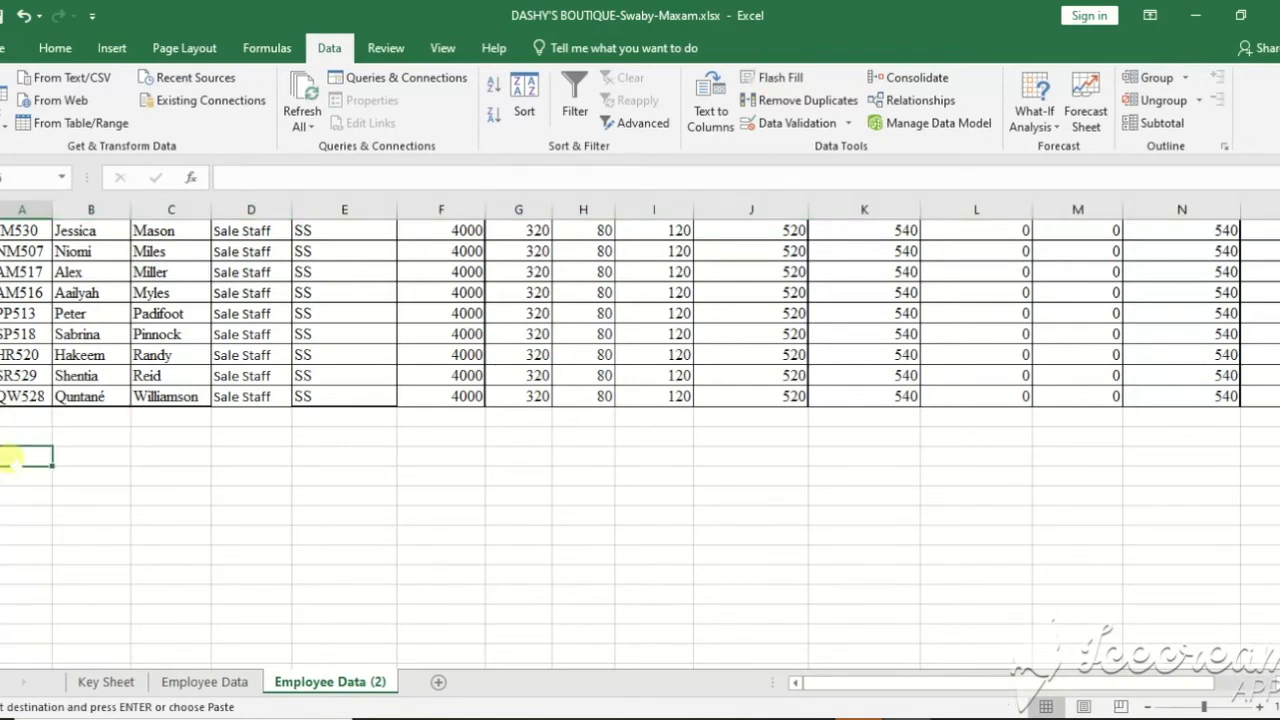
pyautogui.hotkey('ctrl', 'v')
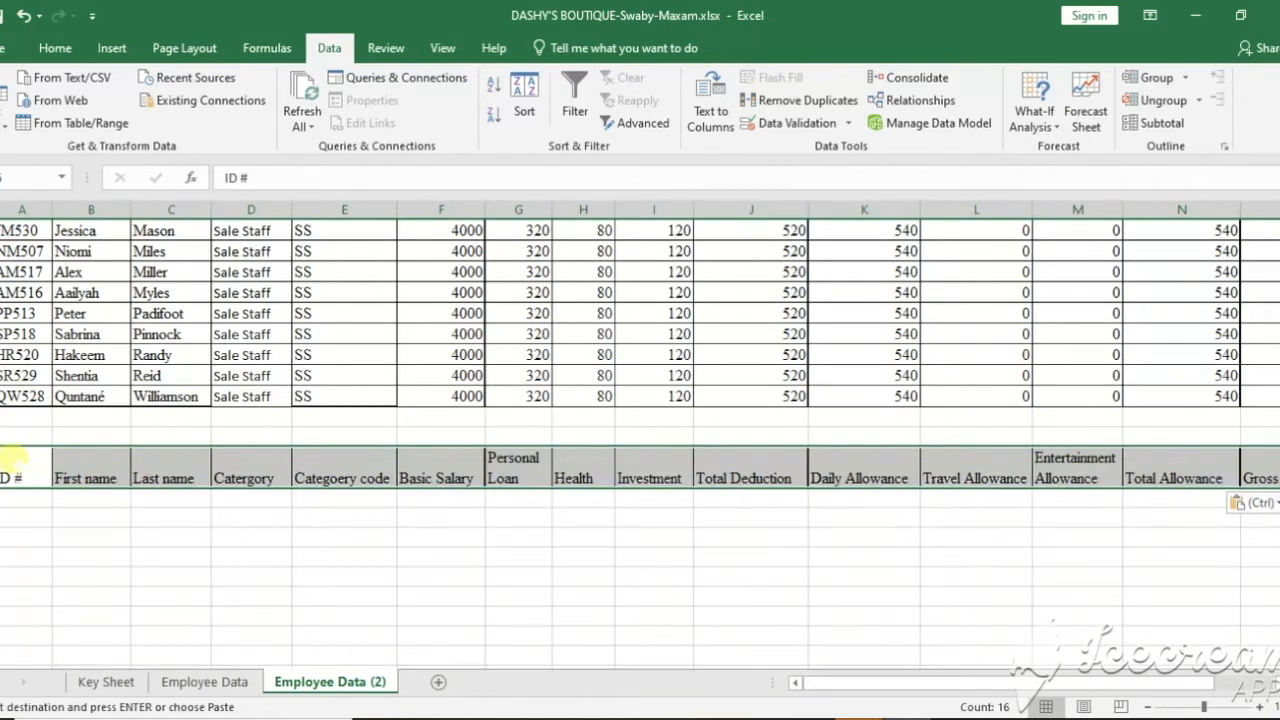
# Enter the filter criteria under the copied headers: B for Last name and SS for Categoery code
pyautogui.click(177, 500)
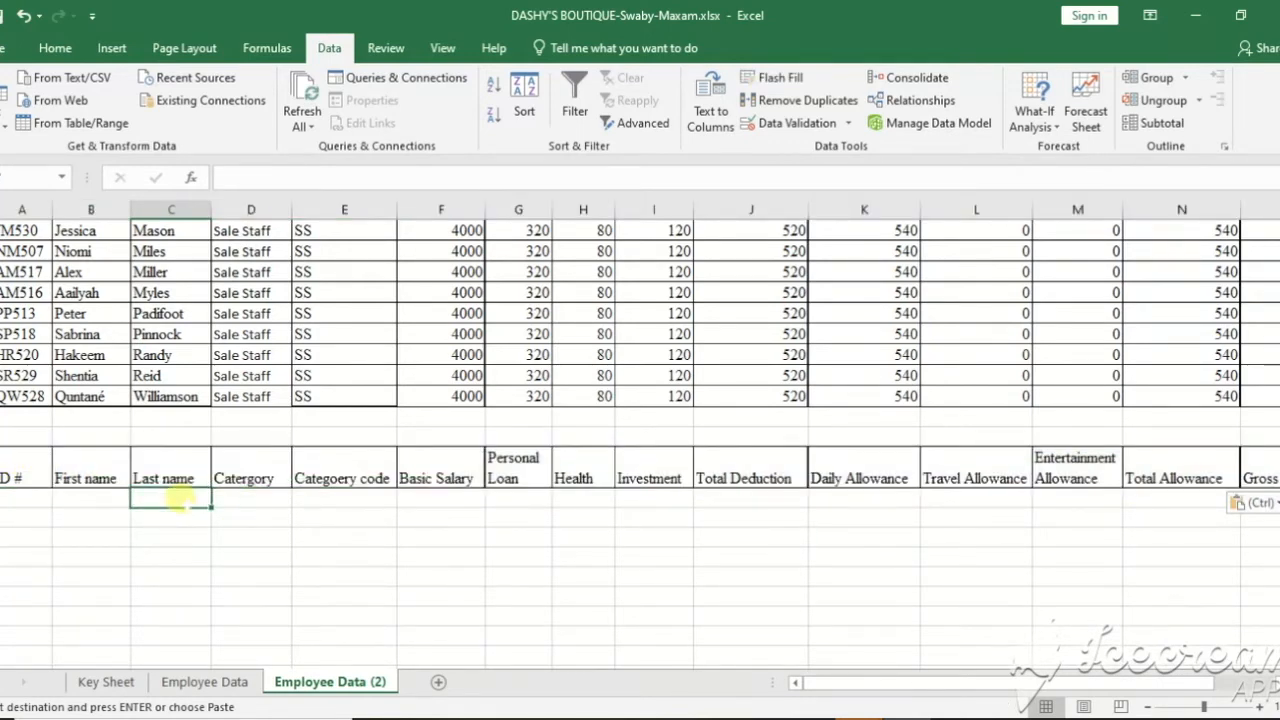
pyautogui.write('B')
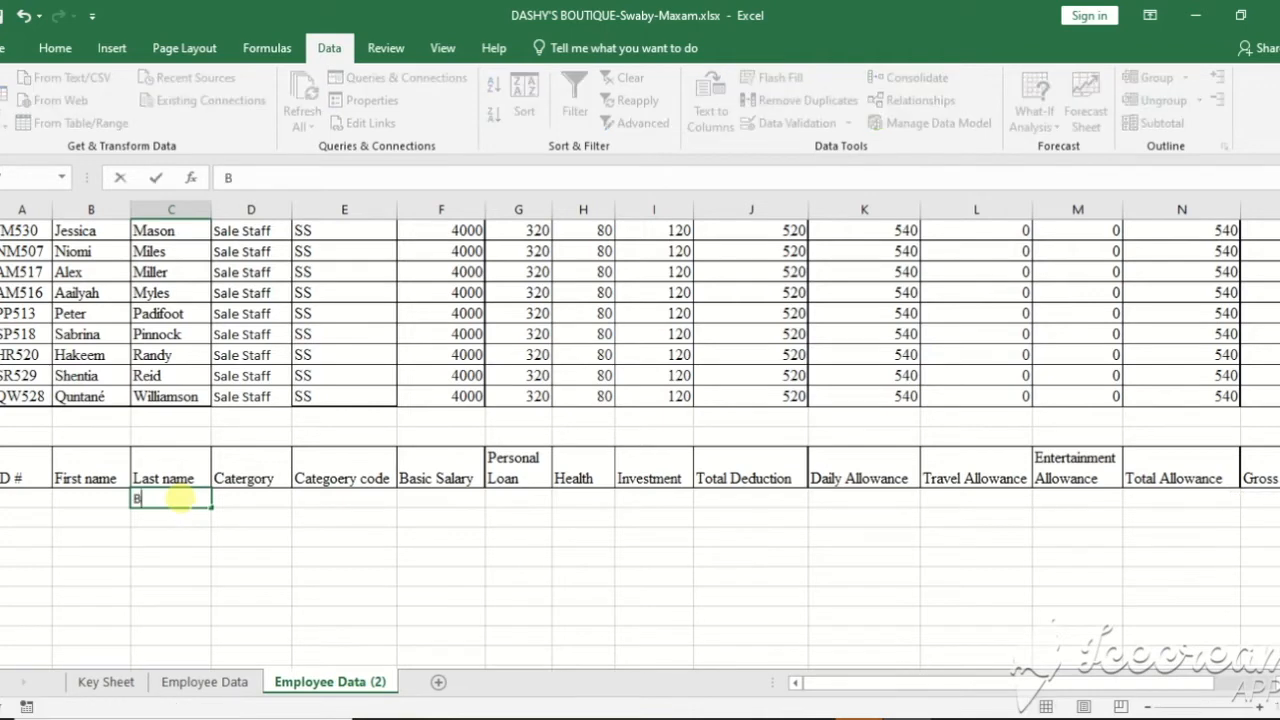
pyautogui.click(355, 500)
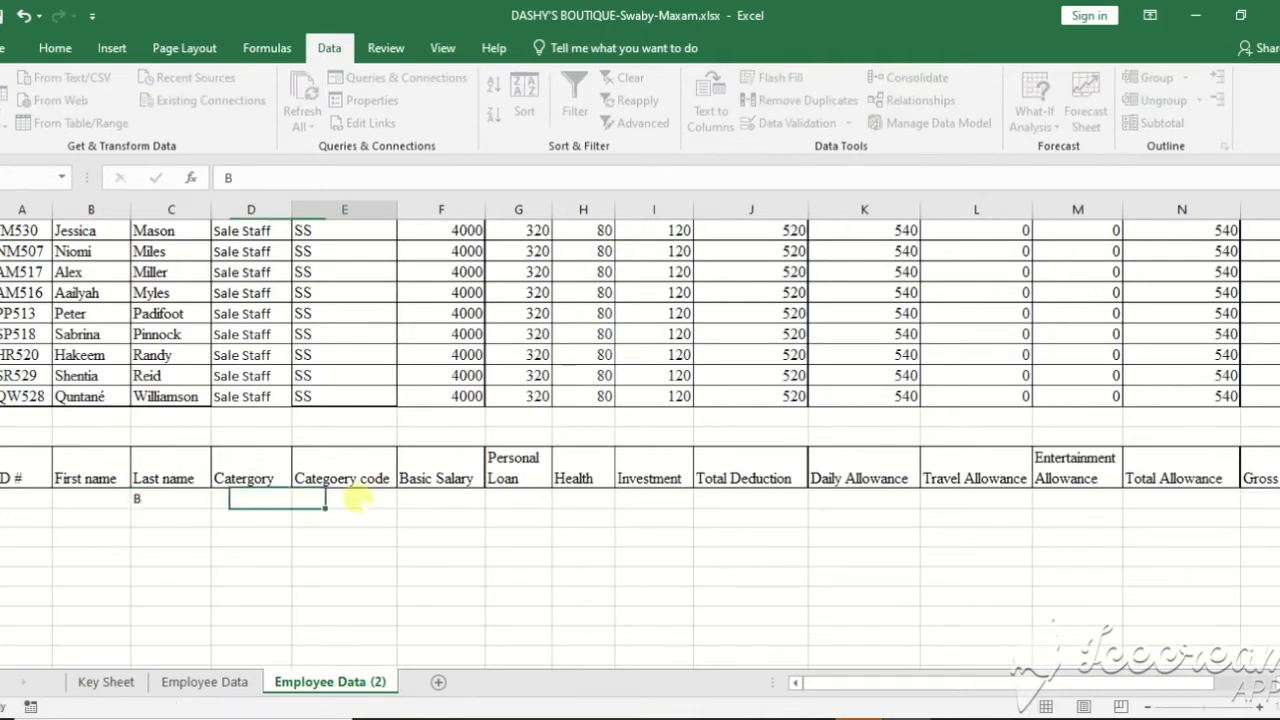
pyautogui.write('S')
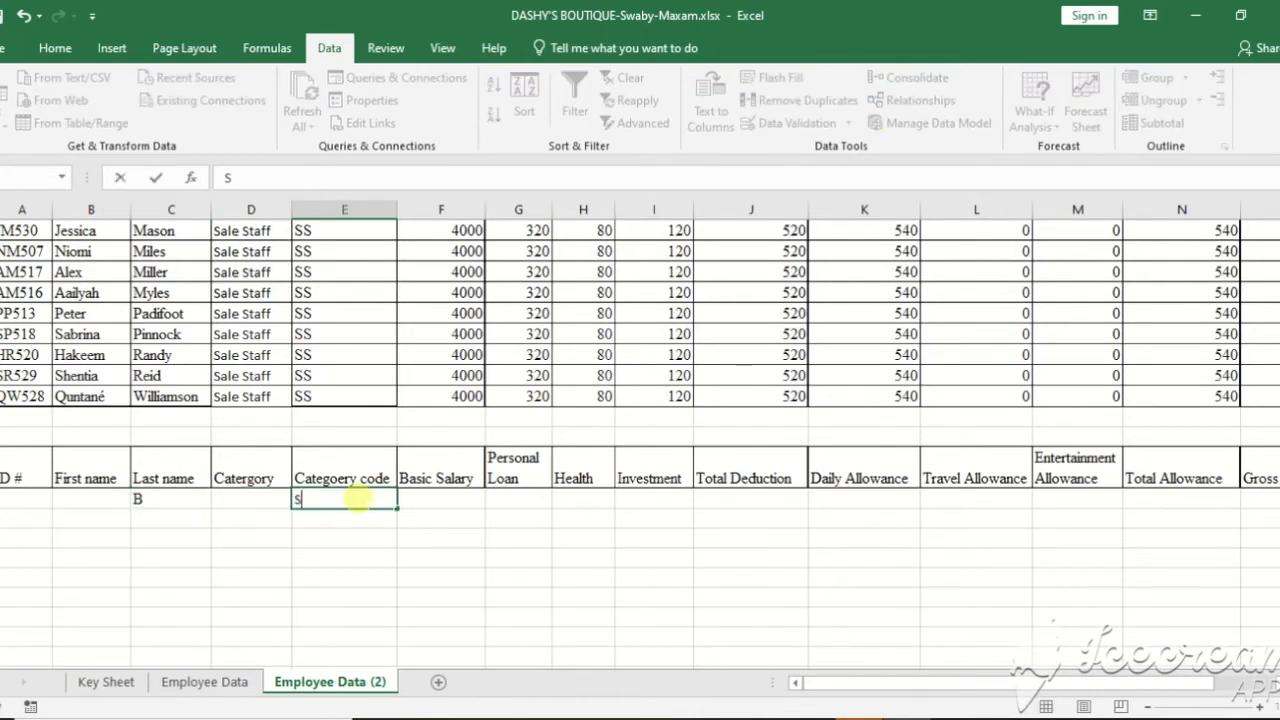
pyautogui.write('S')
pyautogui.press('Return')
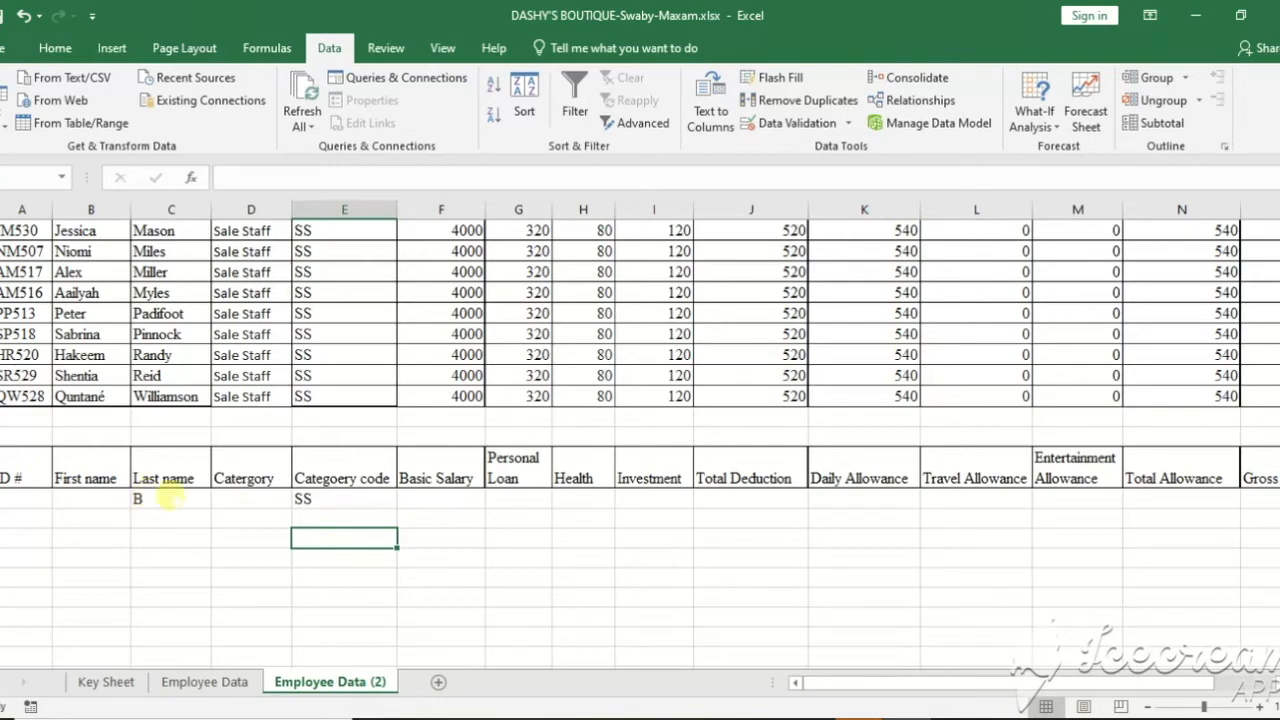
pyautogui.scroll(5, 332, 492)
pyautogui.scroll(4, 332, 492)
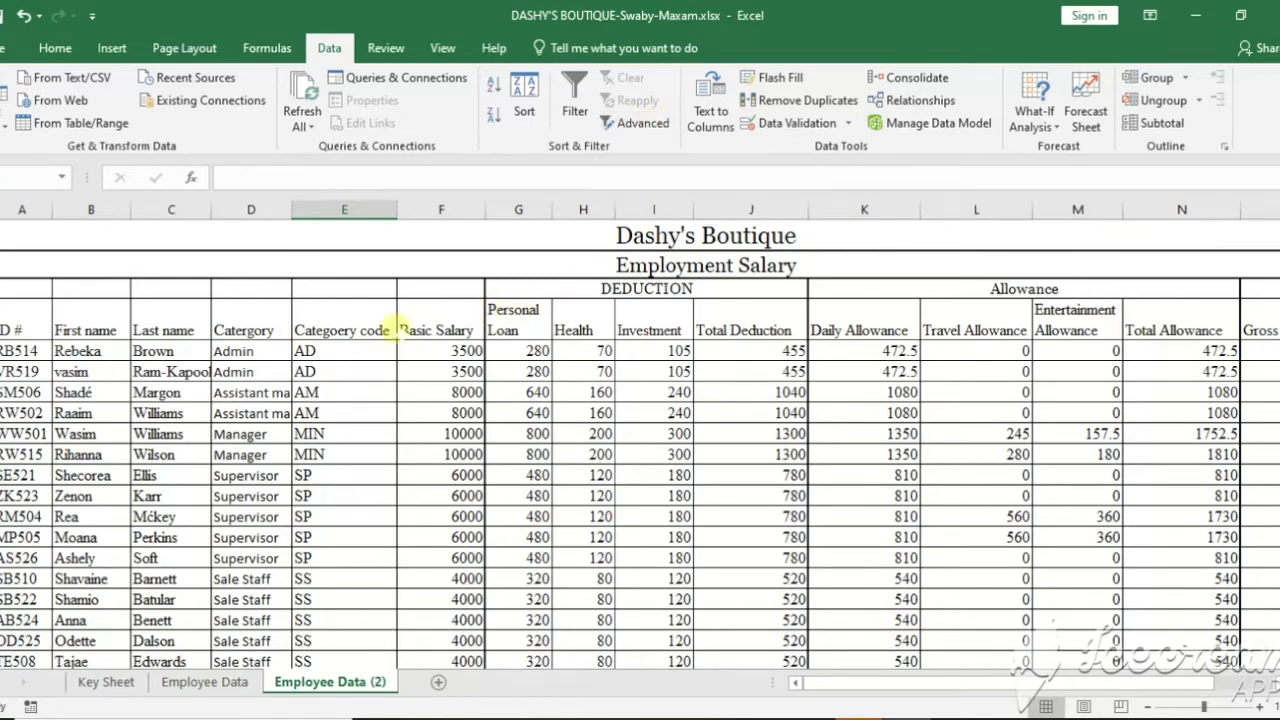
pyautogui.click(24, 330)
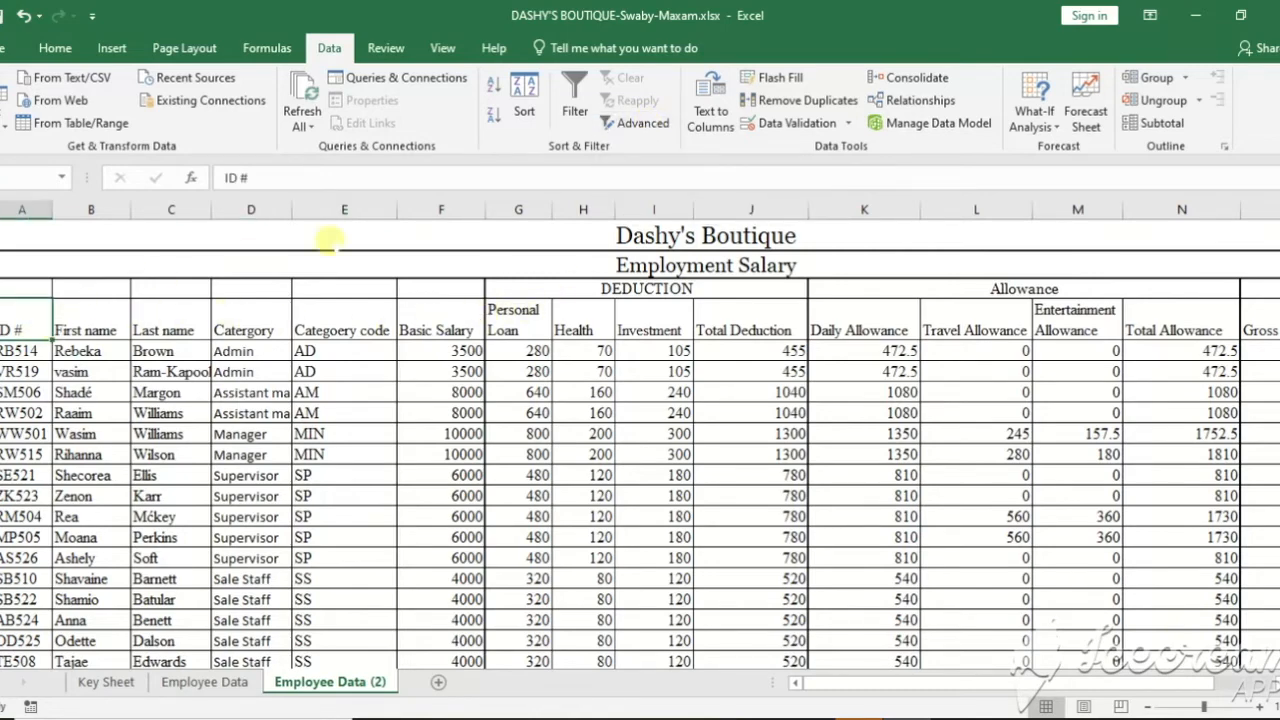
pyautogui.click(645, 123)
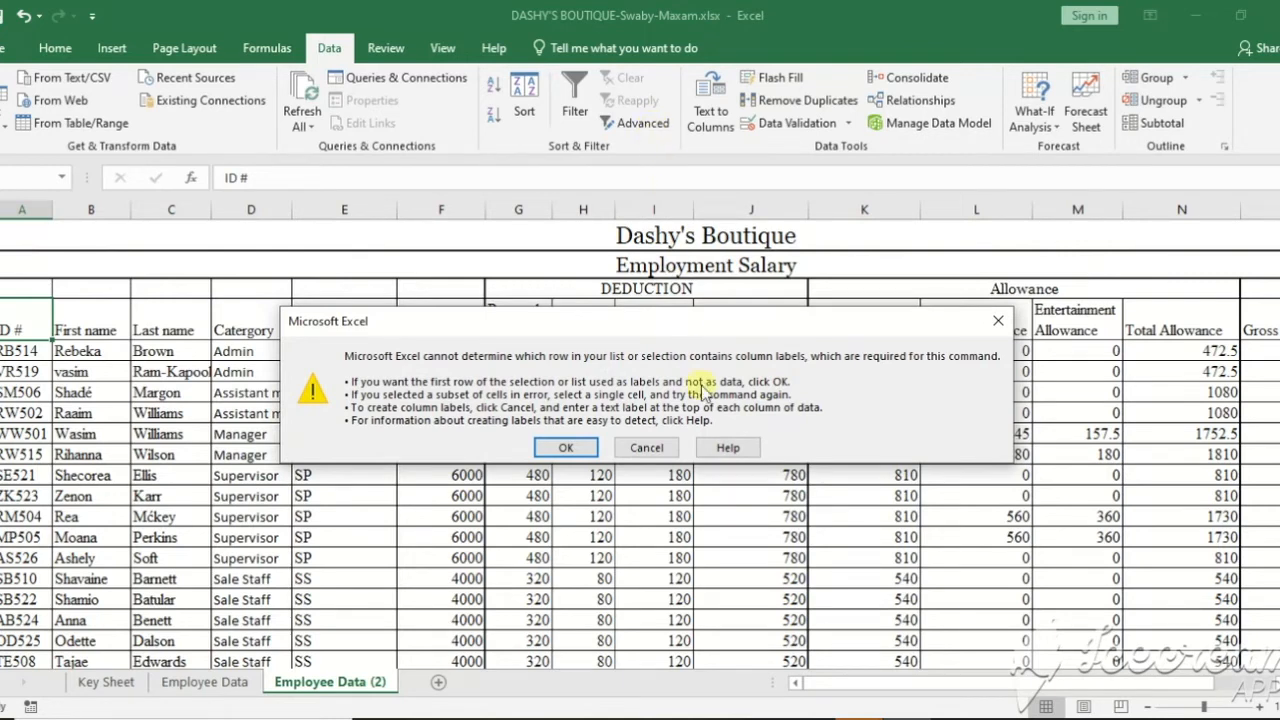
pyautogui.click(646, 447)
# Set up an advanced filter on the employee table A4:P33 that copies to another location, using A36:P37 as the criteria range
pyautogui.moveTo(28, 312); pyautogui.dragTo(1168, 606)
pyautogui.click(640, 125)
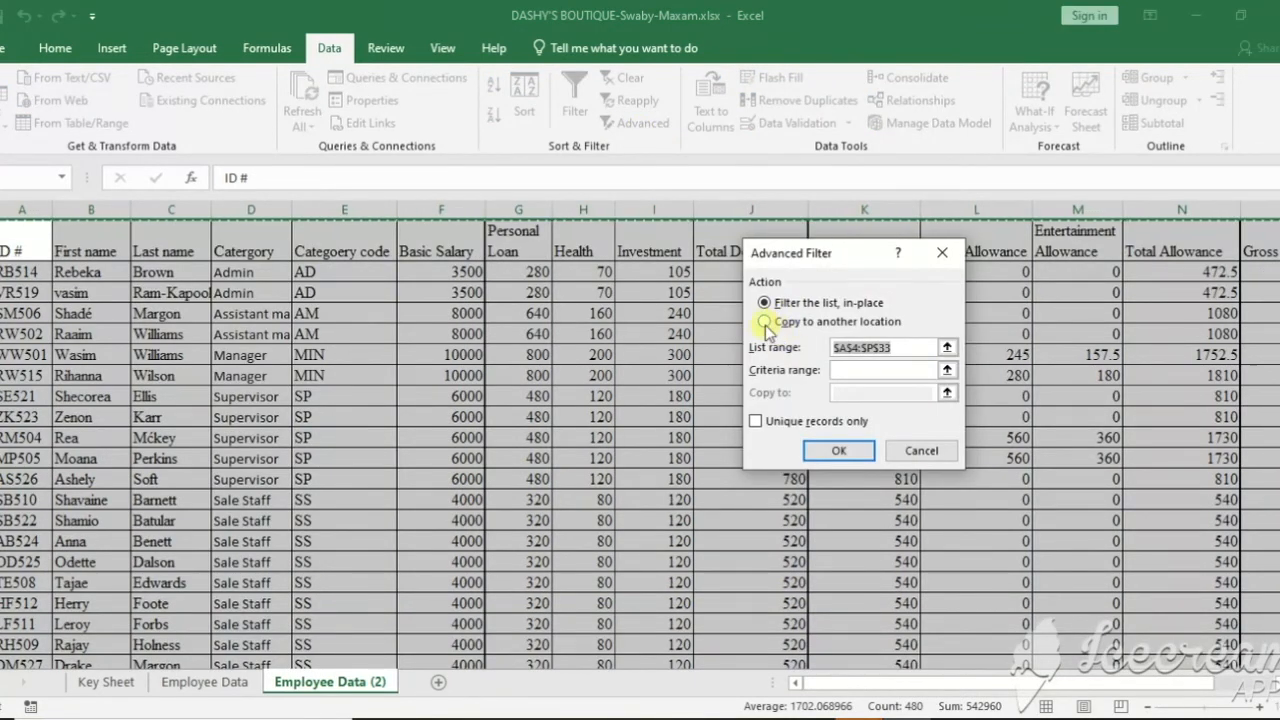
pyautogui.click(766, 321)
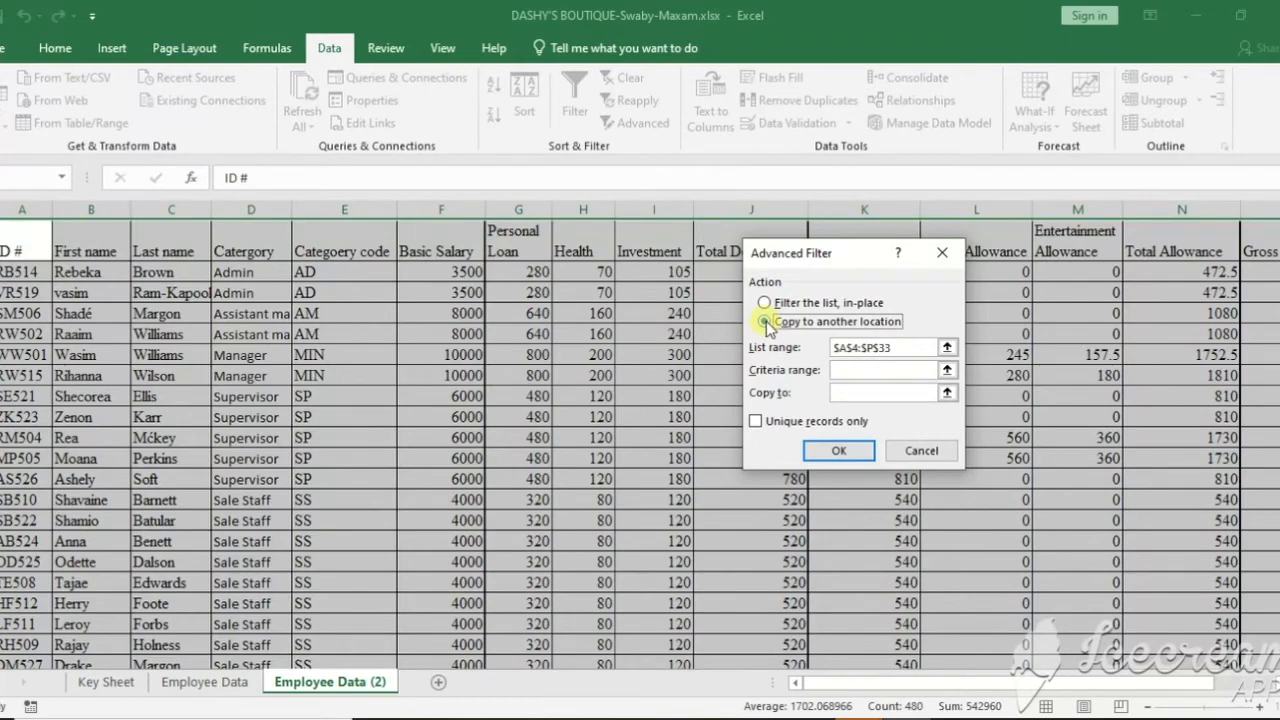
pyautogui.click(866, 370)
pyautogui.scroll(-7, 635, 462)
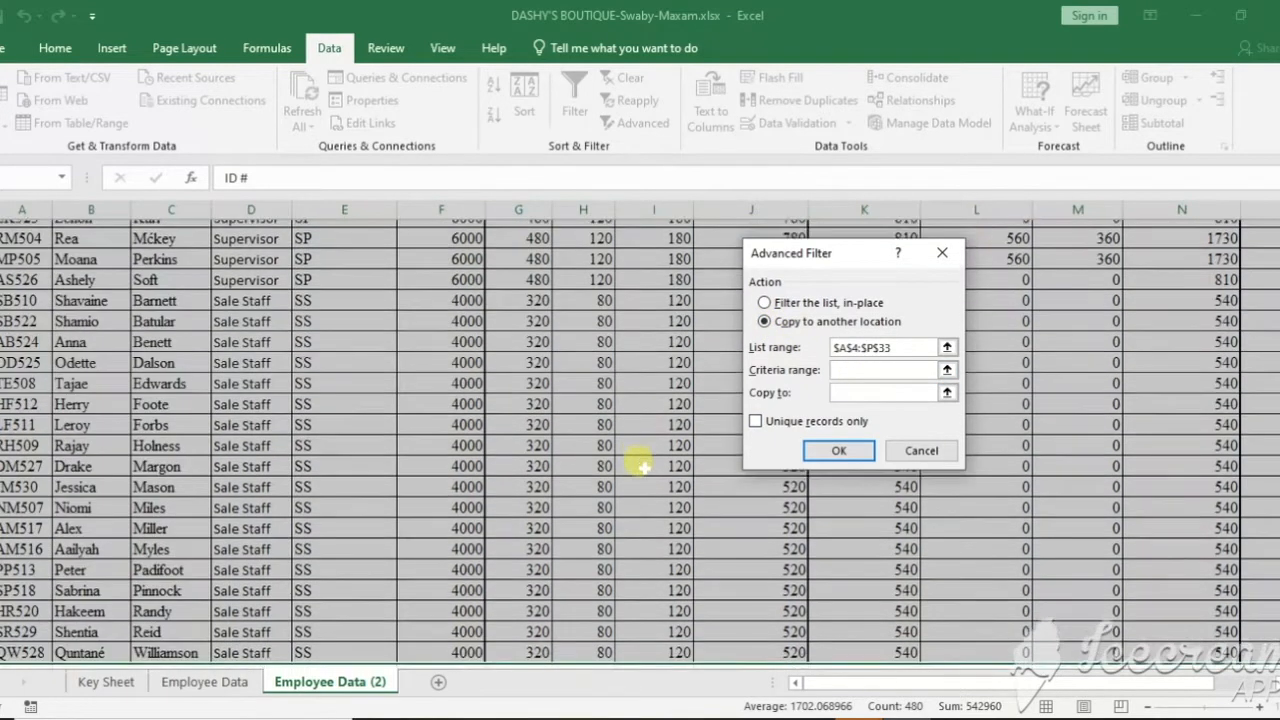
pyautogui.moveTo(20, 470); pyautogui.dragTo(1172, 494)
# Set cell A40 as the advanced filter's output location, run the filter, and save the workbook
pyautogui.click(862, 392)
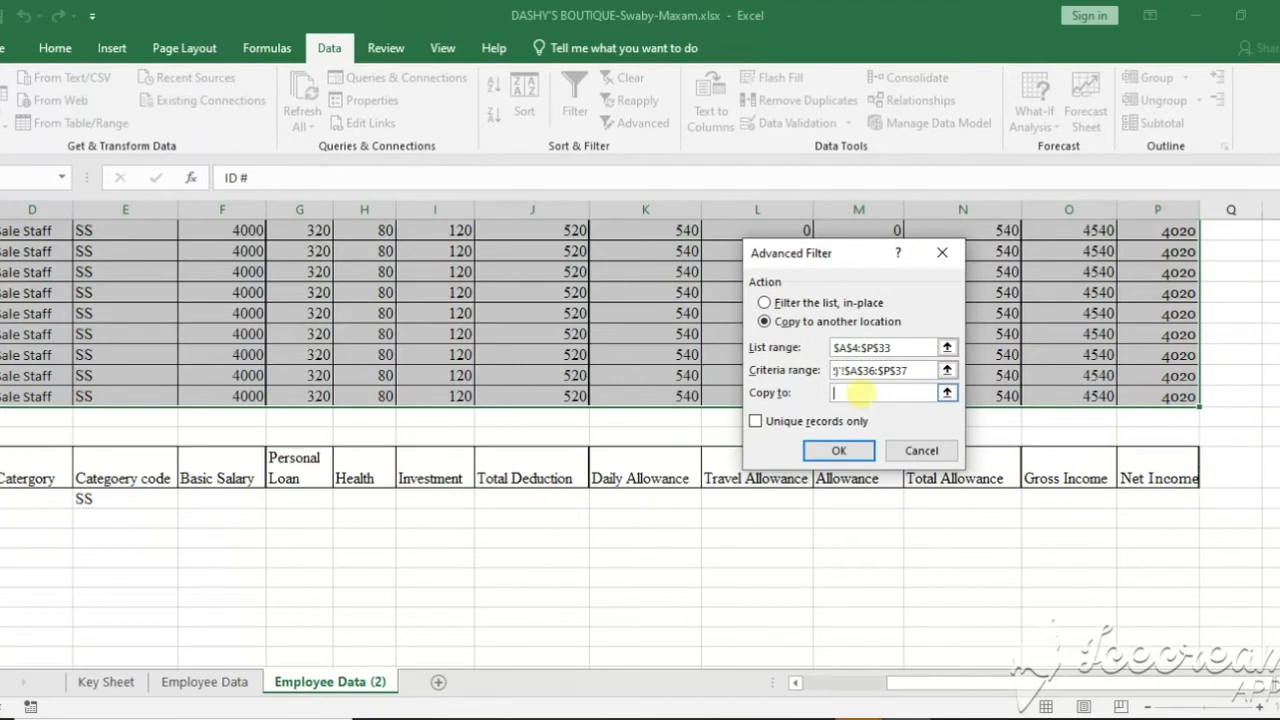
pyautogui.moveTo(930, 686); pyautogui.dragTo(812, 693)
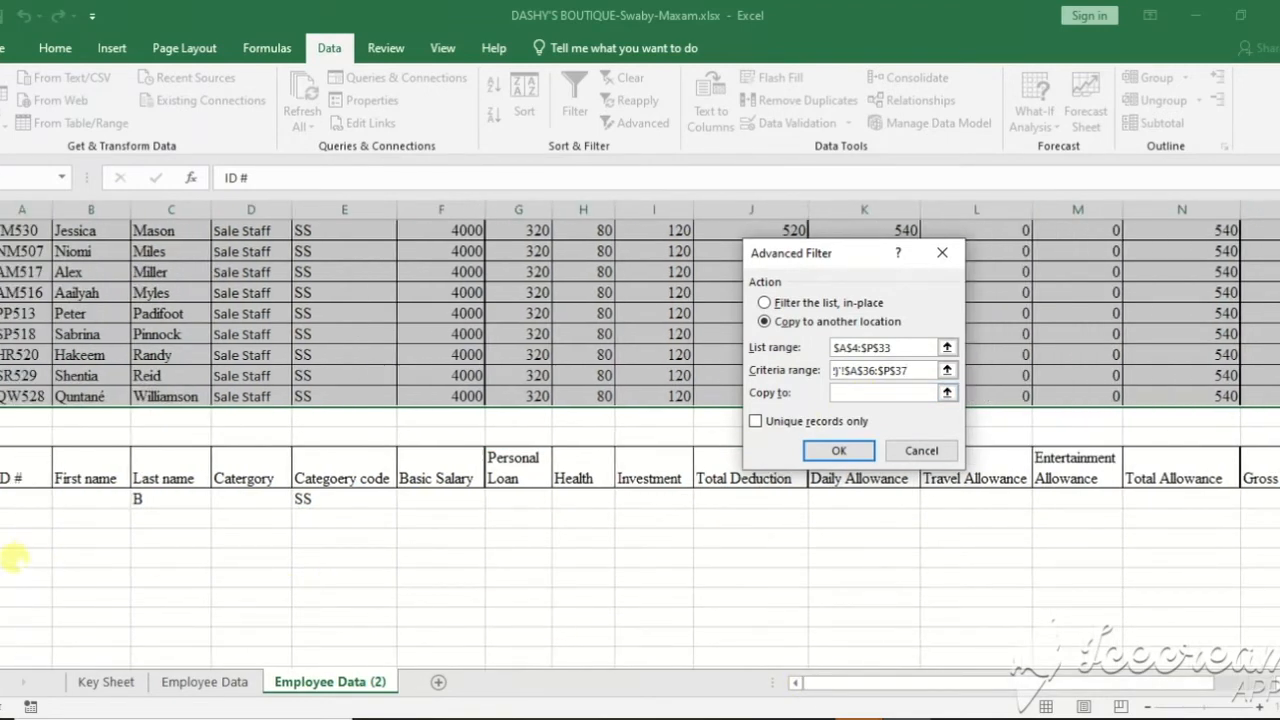
pyautogui.click(14, 558)
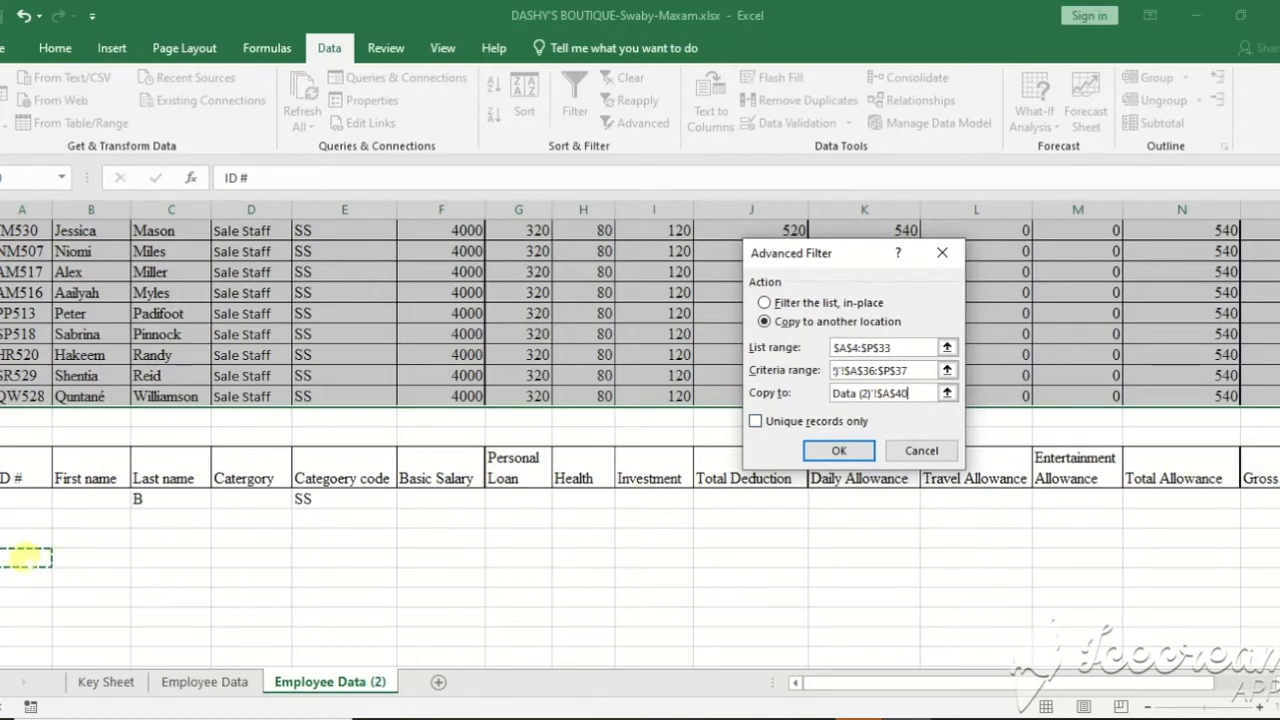
pyautogui.click(840, 451)
pyautogui.scroll(-8, 848, 455)
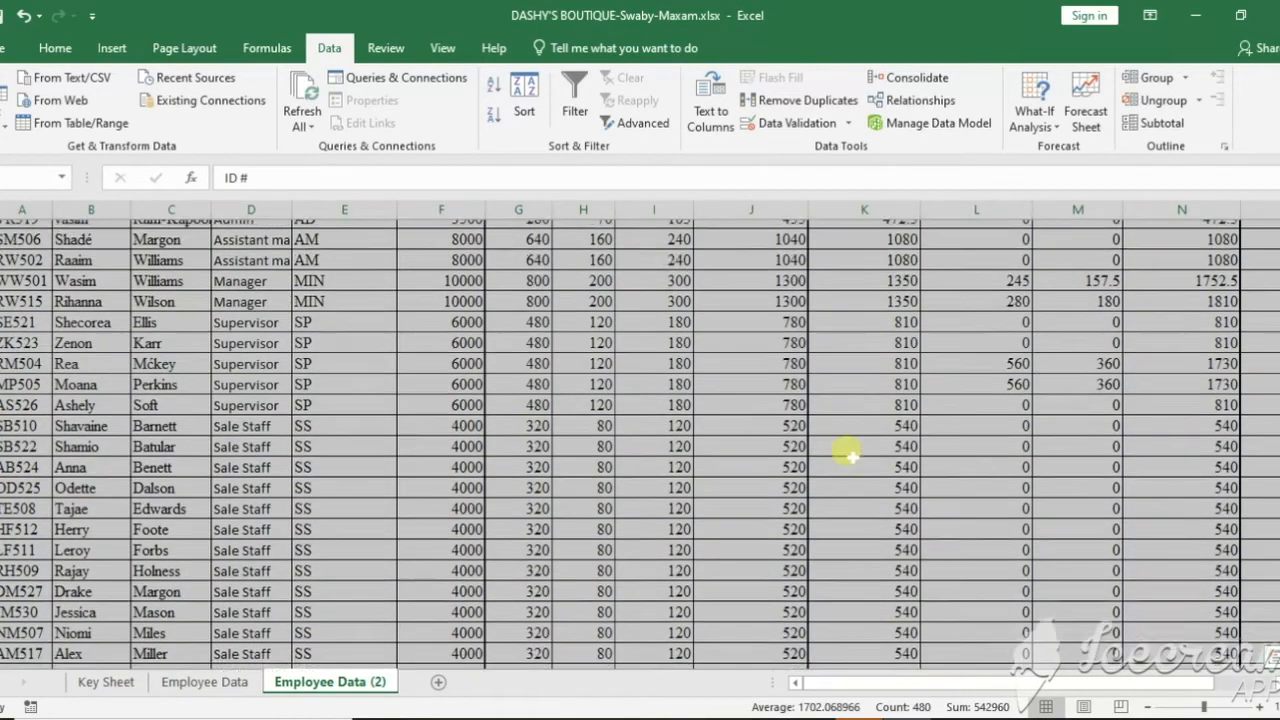
pyautogui.click(850, 450)
pyautogui.scroll(-2, 845, 450)
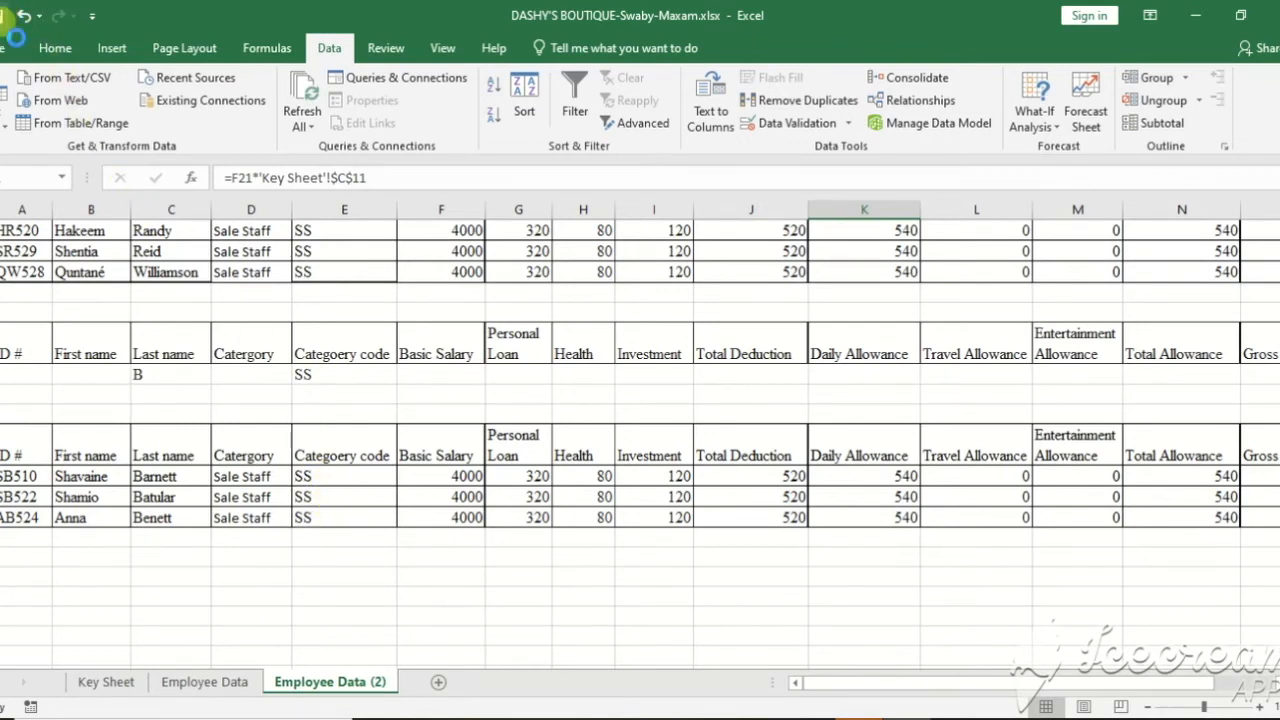
pyautogui.click(5, 15)
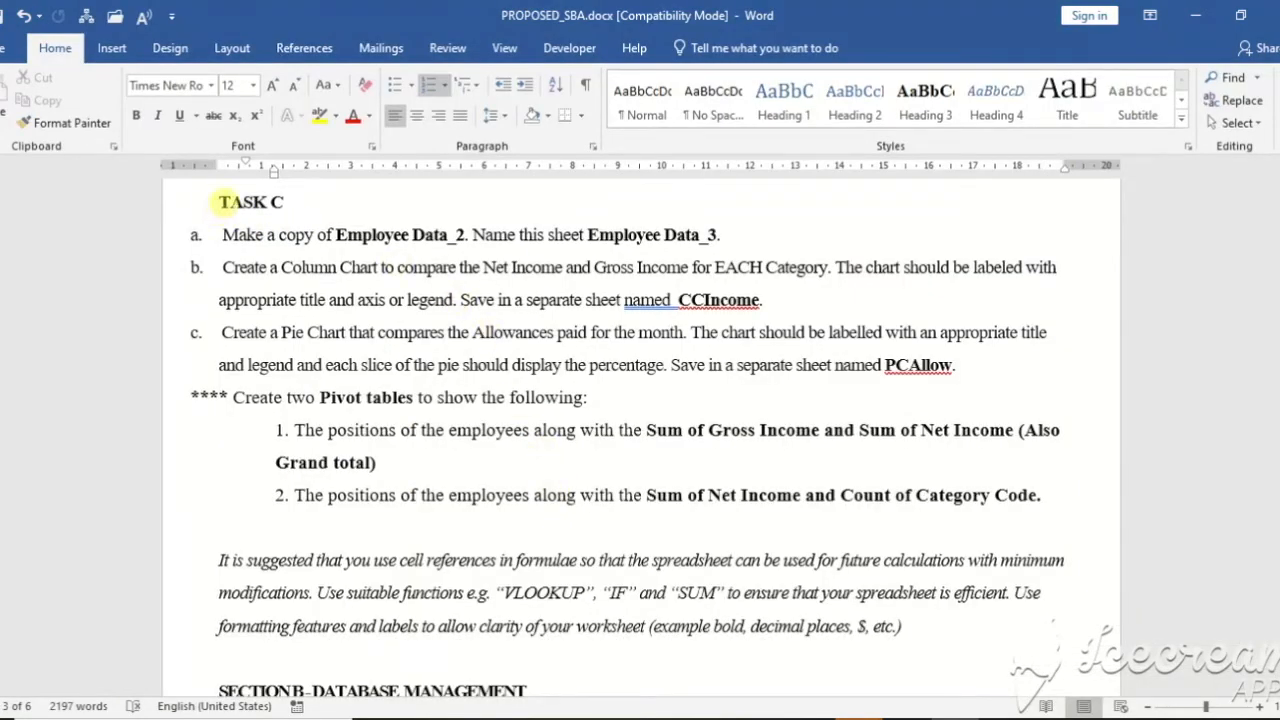
# Switch to the Word document and highlight TASK C item a, the sheet-copy instruction, in yellow
pyautogui.moveTo(218, 202); pyautogui.dragTo(1088, 484)
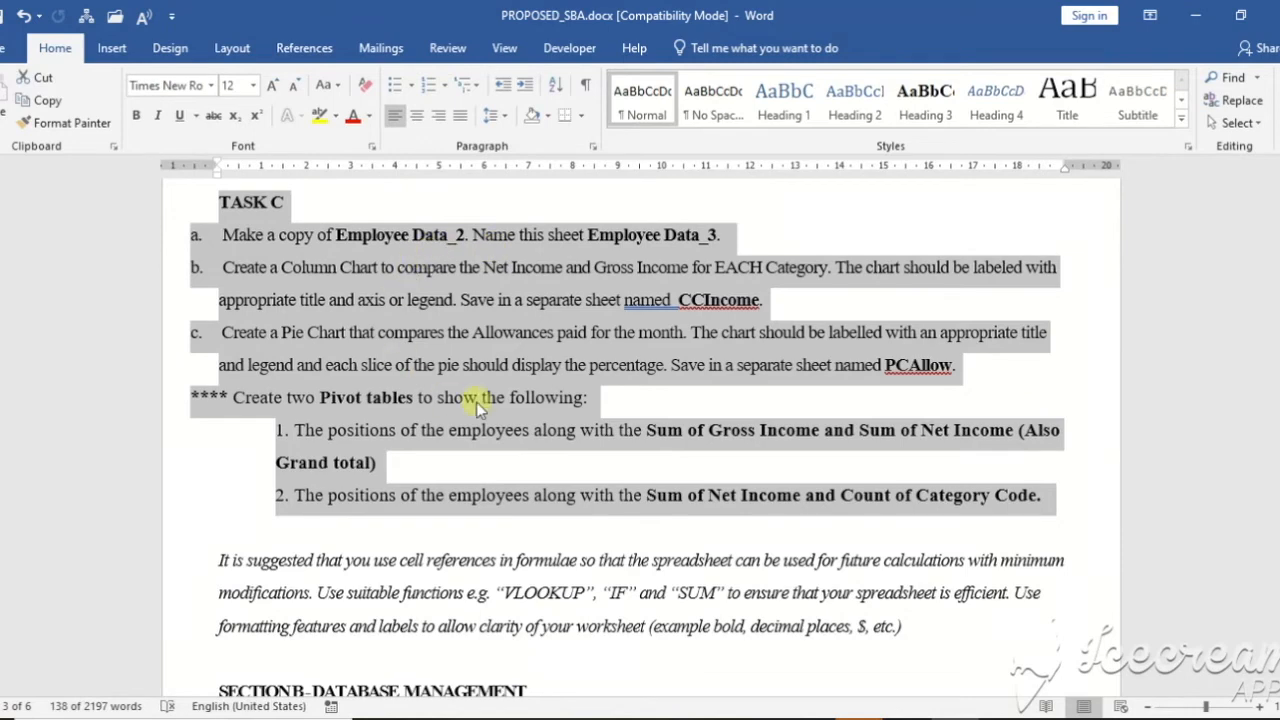
pyautogui.click(443, 265)
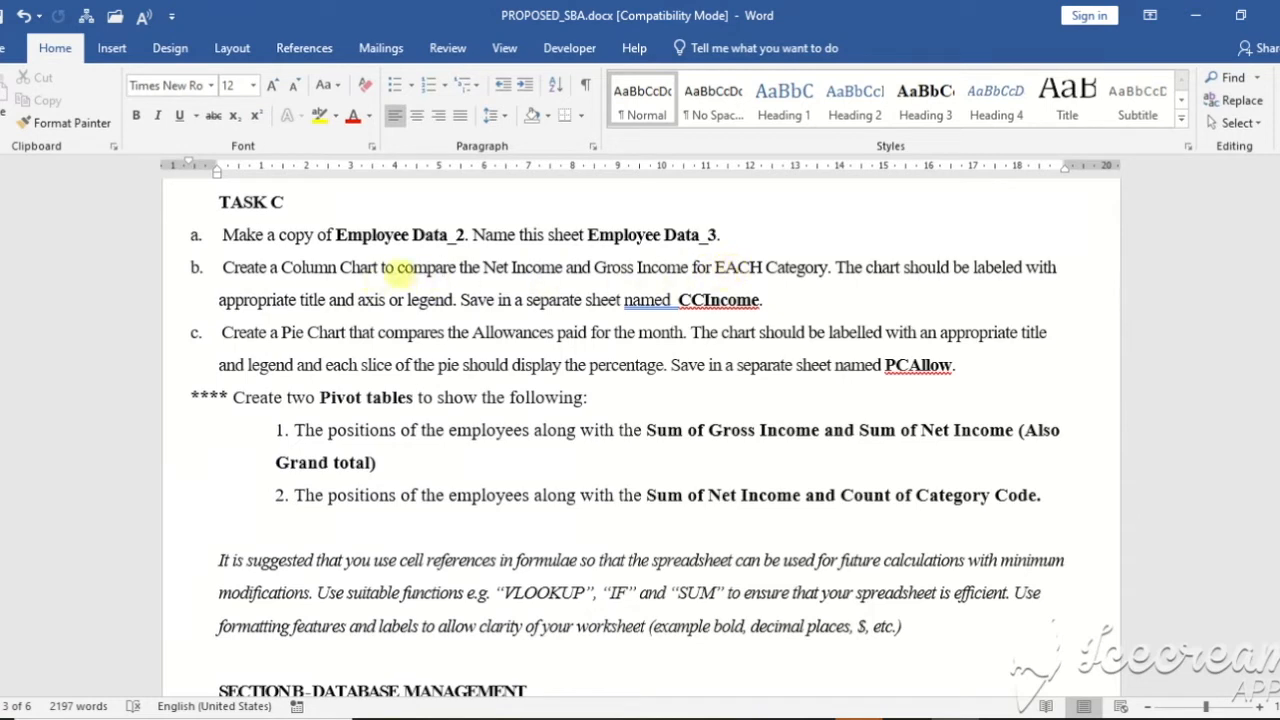
pyautogui.moveTo(216, 234); pyautogui.dragTo(755, 242)
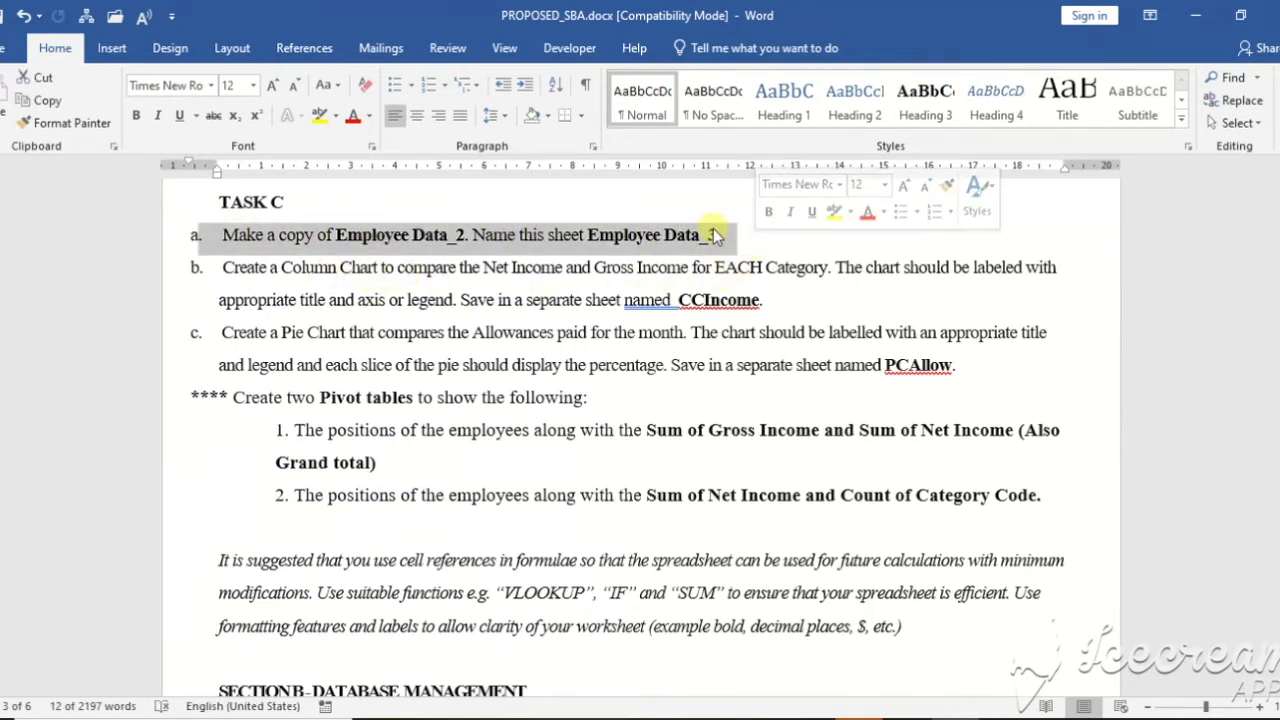
pyautogui.click(318, 115)
pyautogui.click(565, 678)
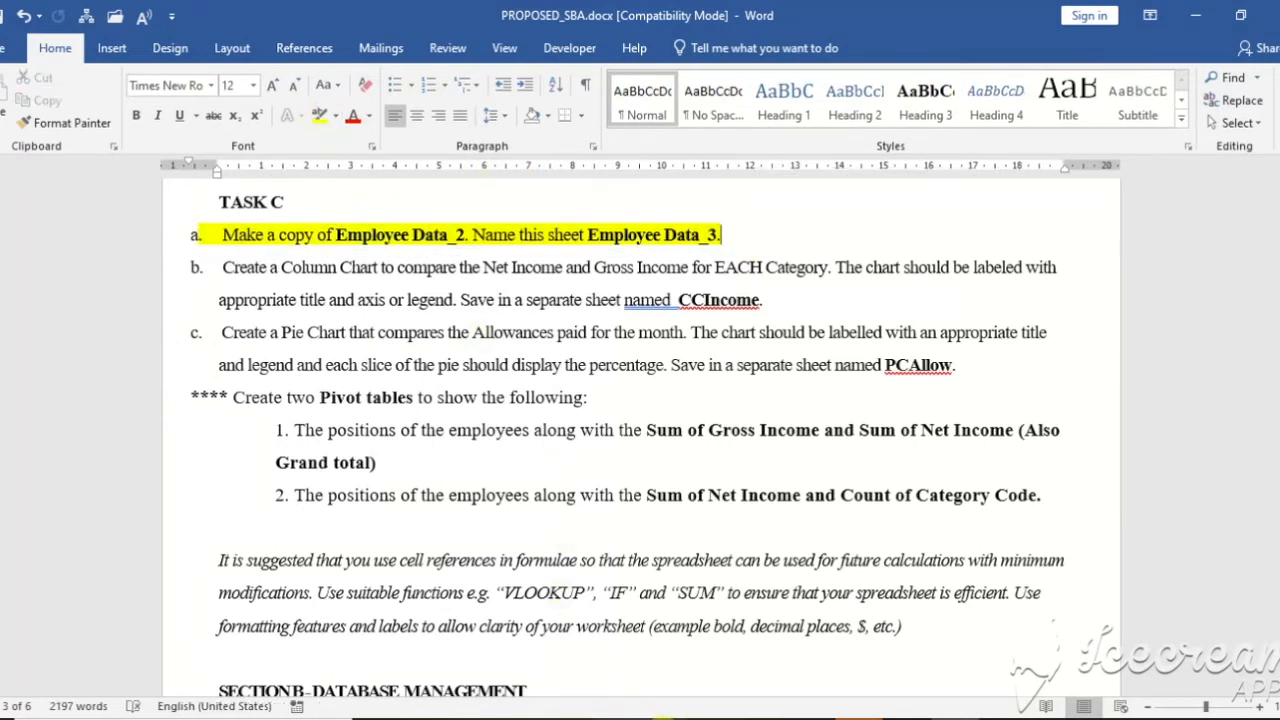
# Switch back to Excel and create a copy of the Employee Data (2) sheet before Key Sheet
pyautogui.hotkey('alt', 'Tab')
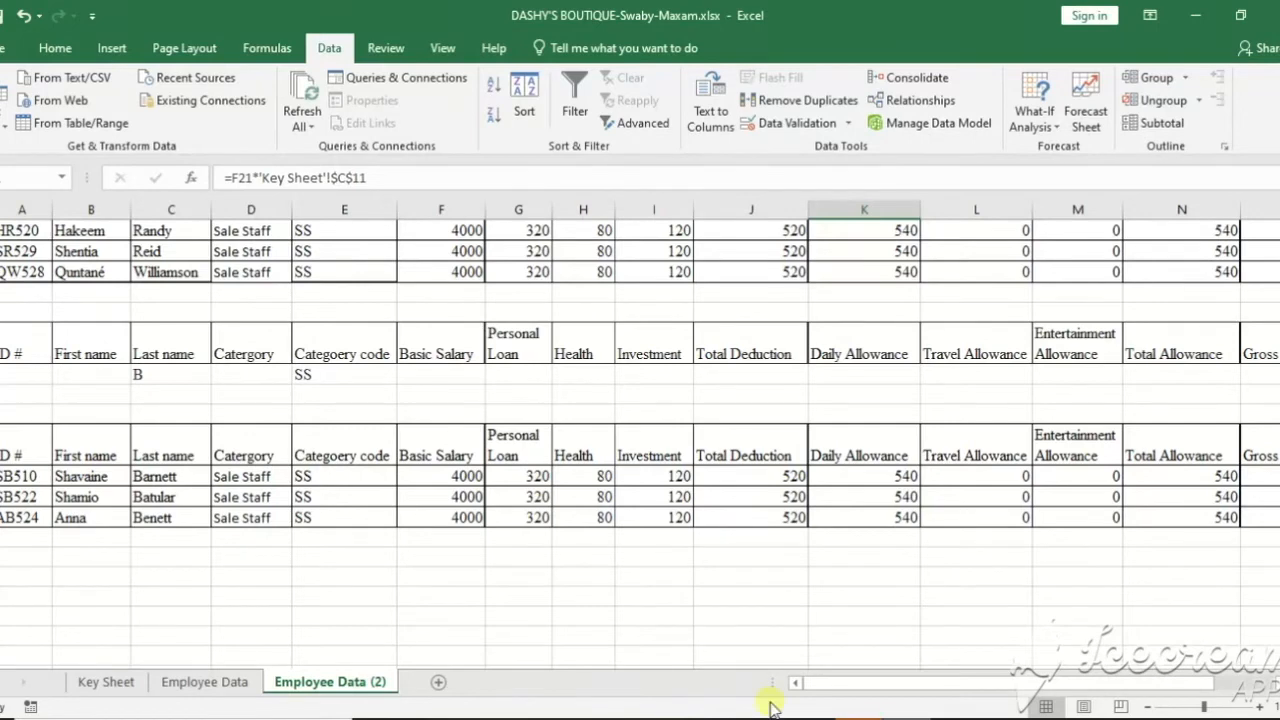
pyautogui.rightClick(333, 684)
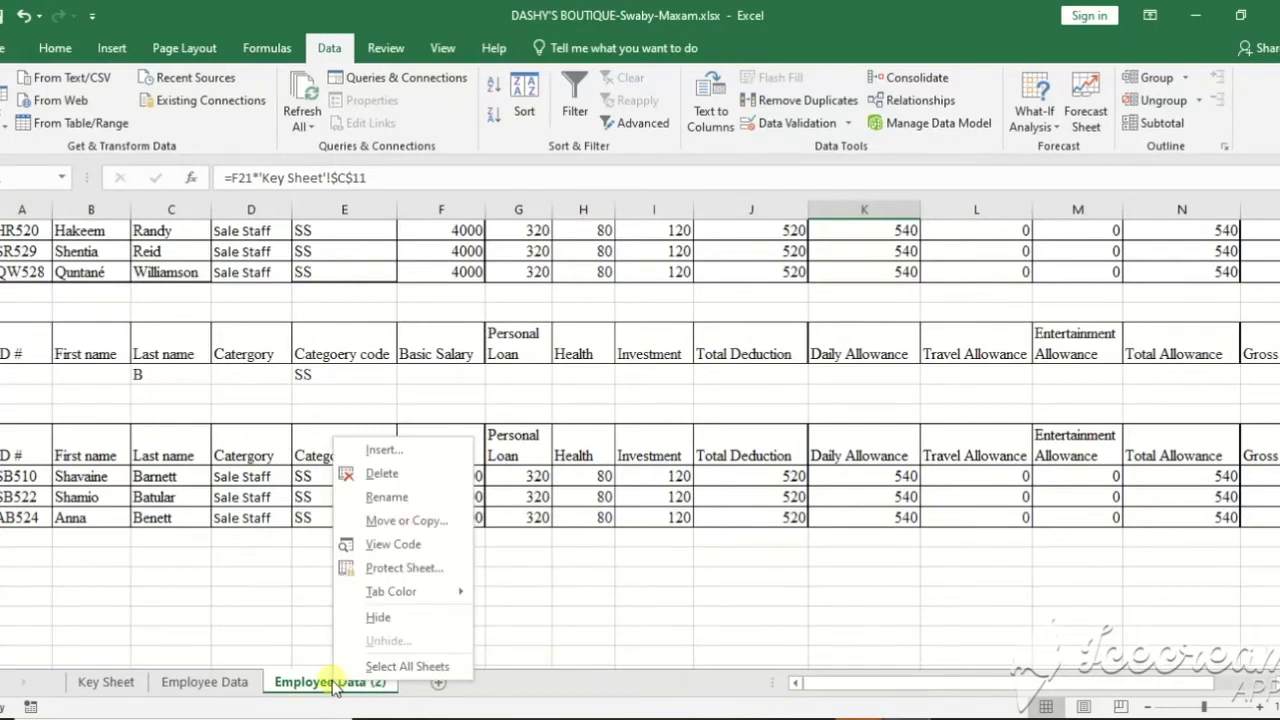
pyautogui.click(427, 522)
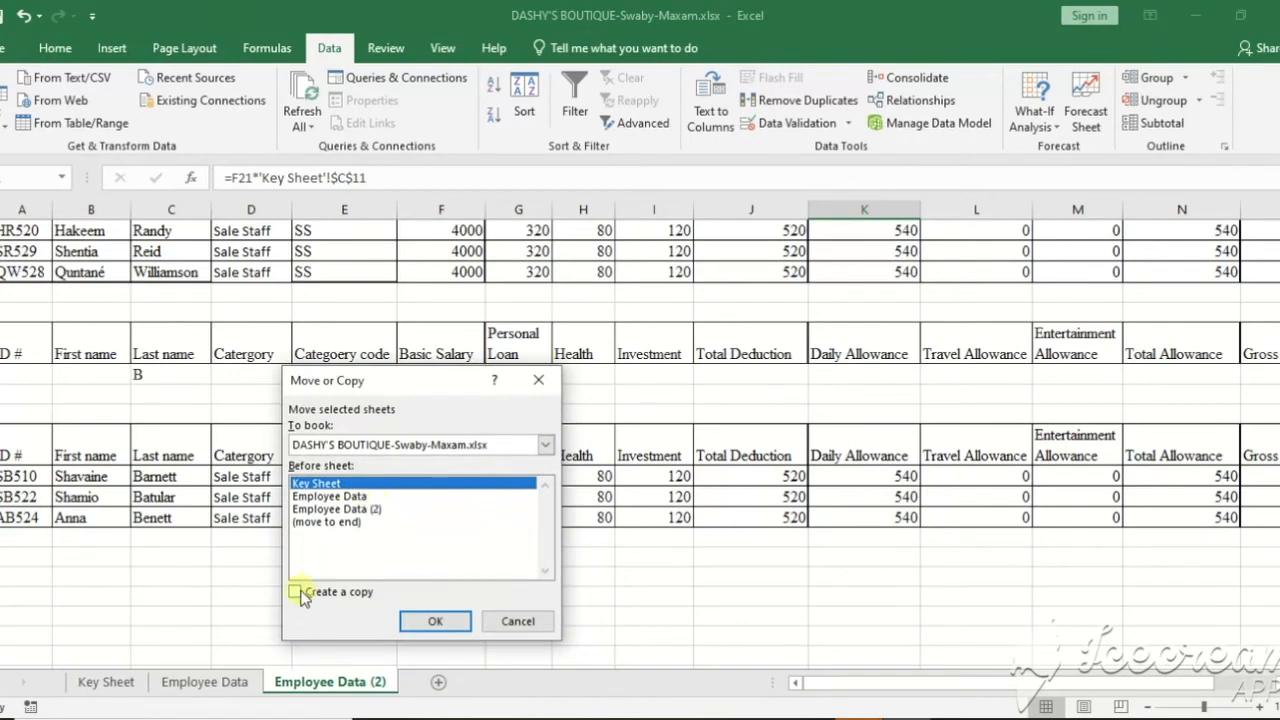
pyautogui.click(296, 593)
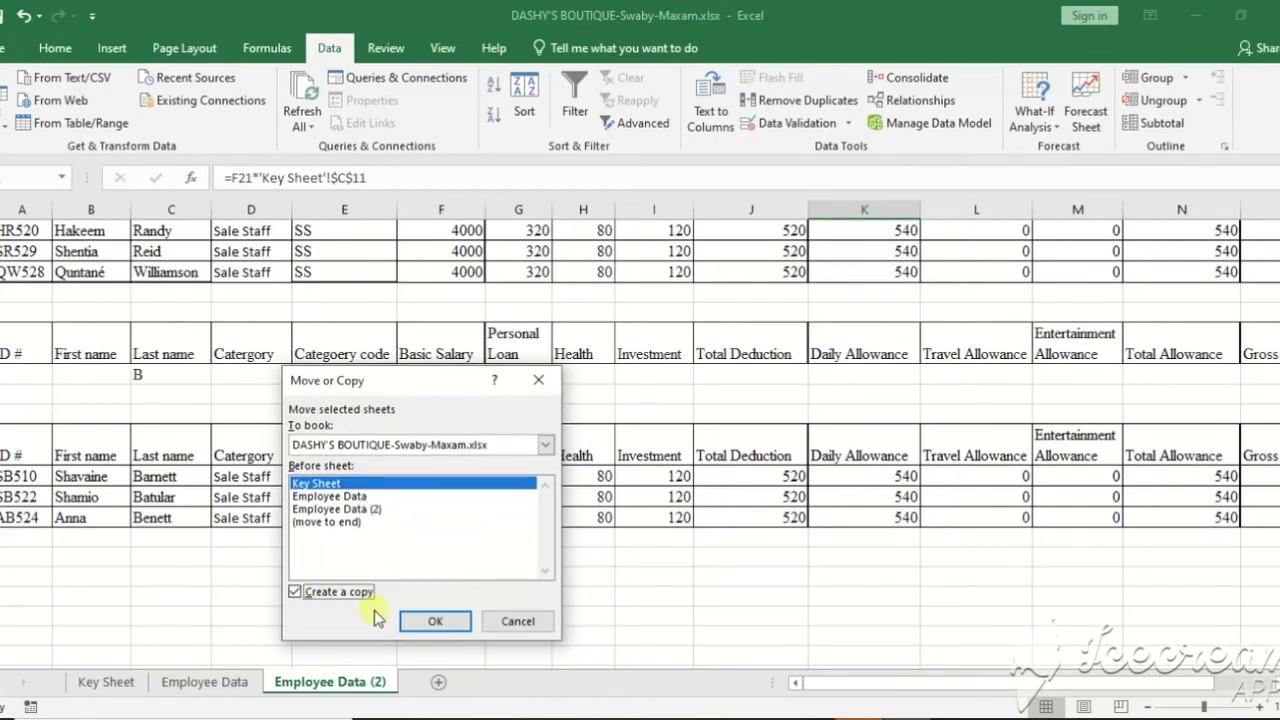
pyautogui.click(413, 624)
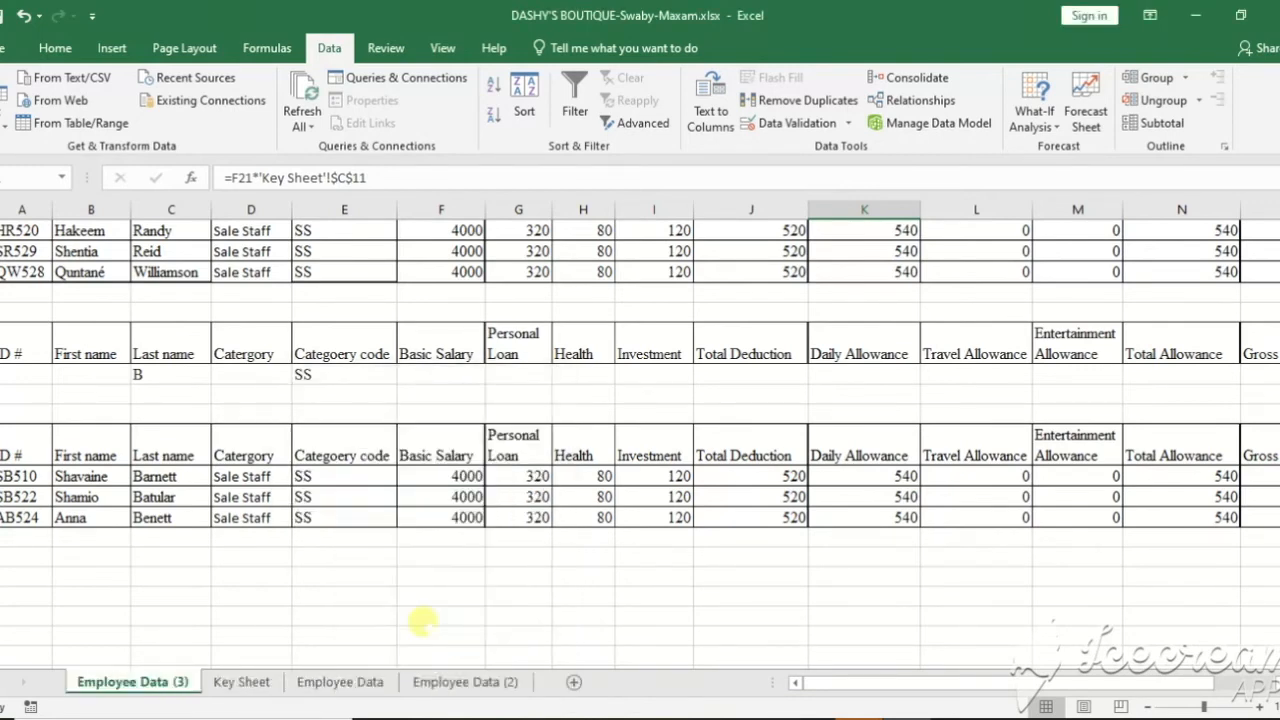
# Move the copied sheet to the end of the workbook, after Employee Data (2)
pyautogui.click(251, 595)
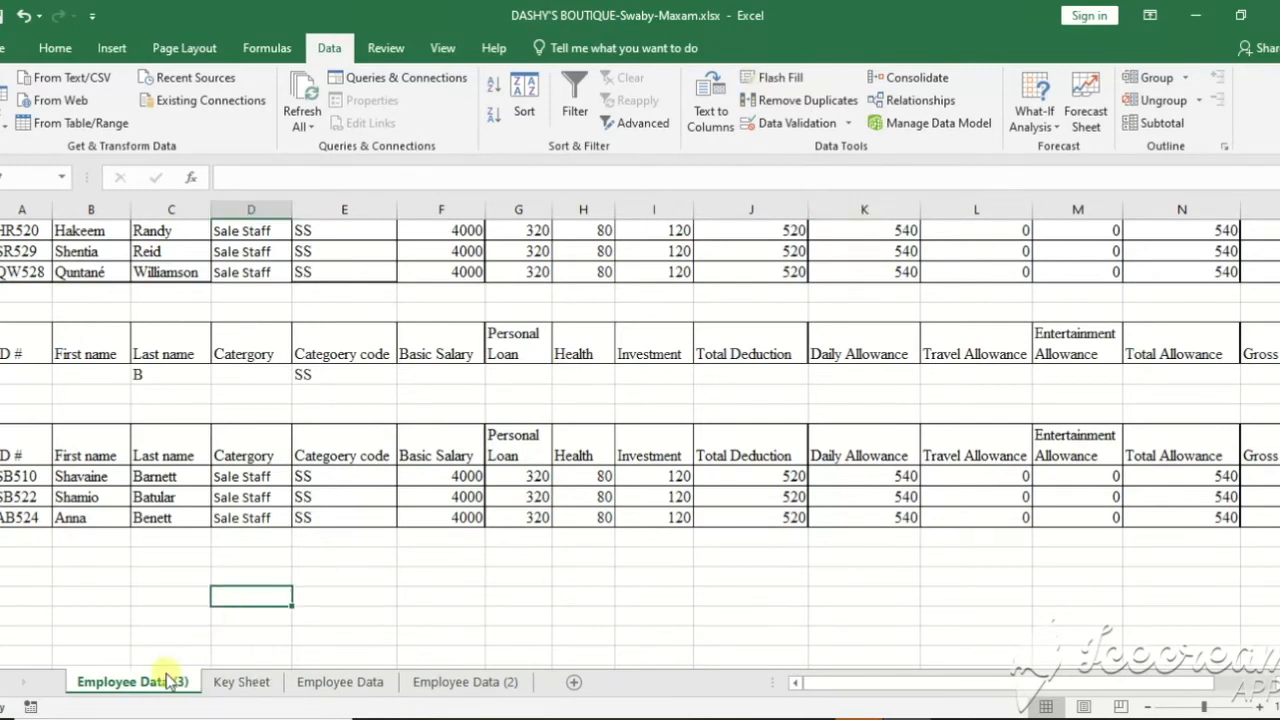
pyautogui.moveTo(163, 683); pyautogui.dragTo(546, 684)
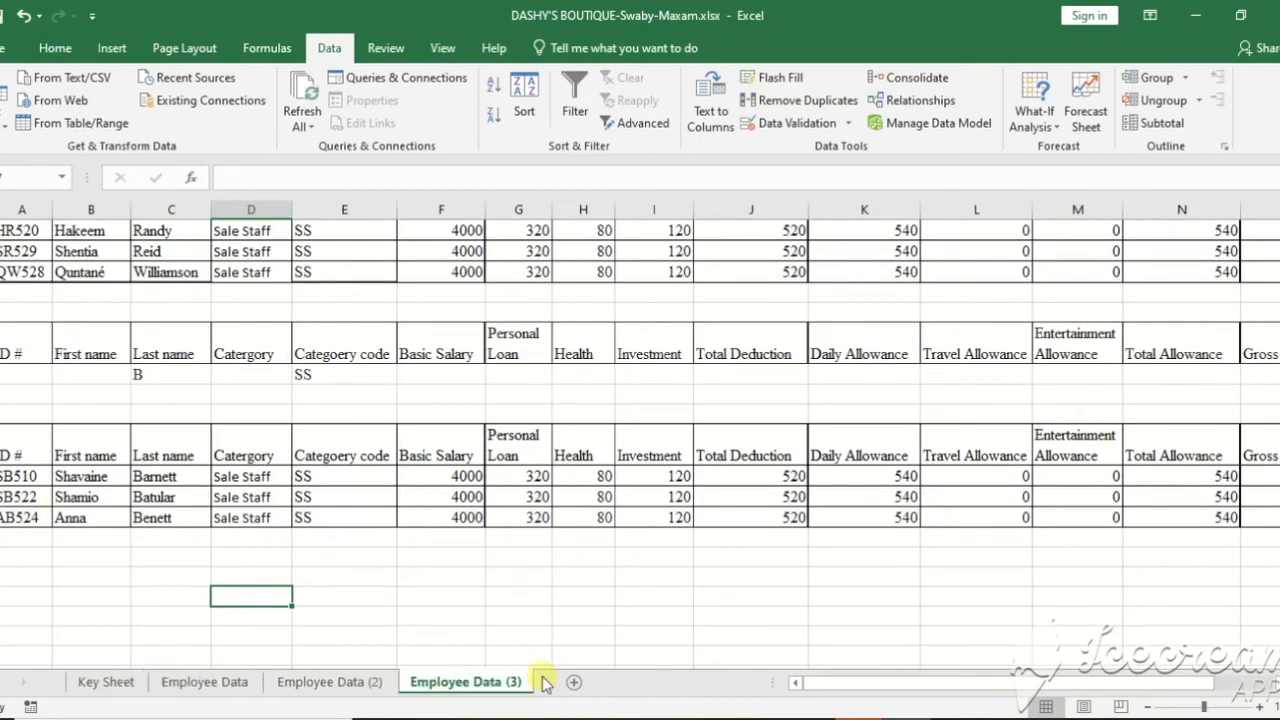
pyautogui.click(527, 618)
pyautogui.scroll(4, 530, 620)
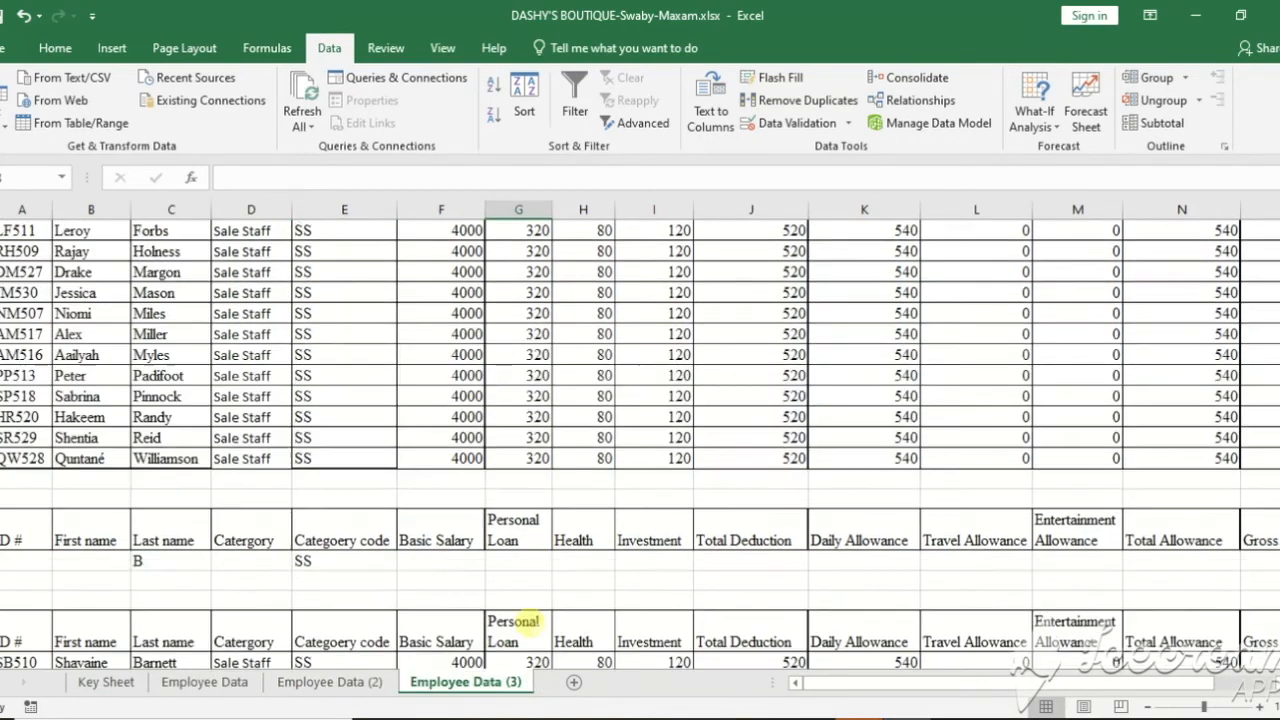
pyautogui.scroll(7, 529, 622)
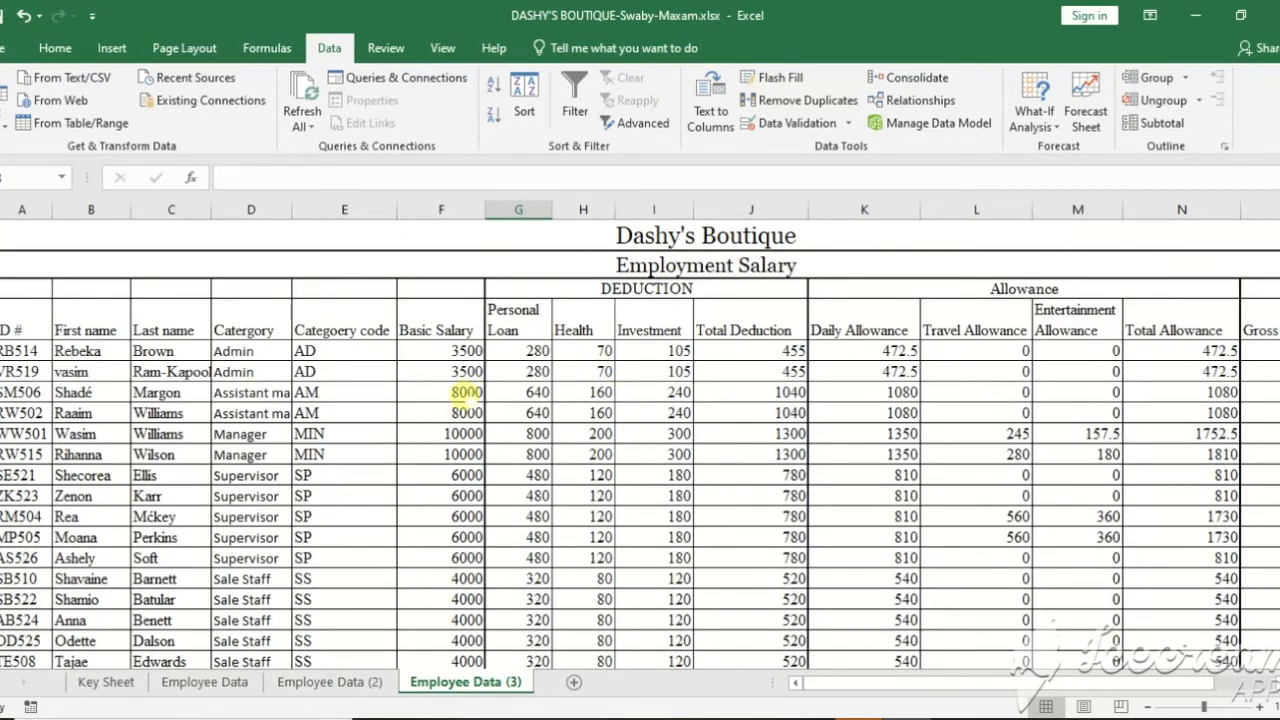
pyautogui.click(536, 434)
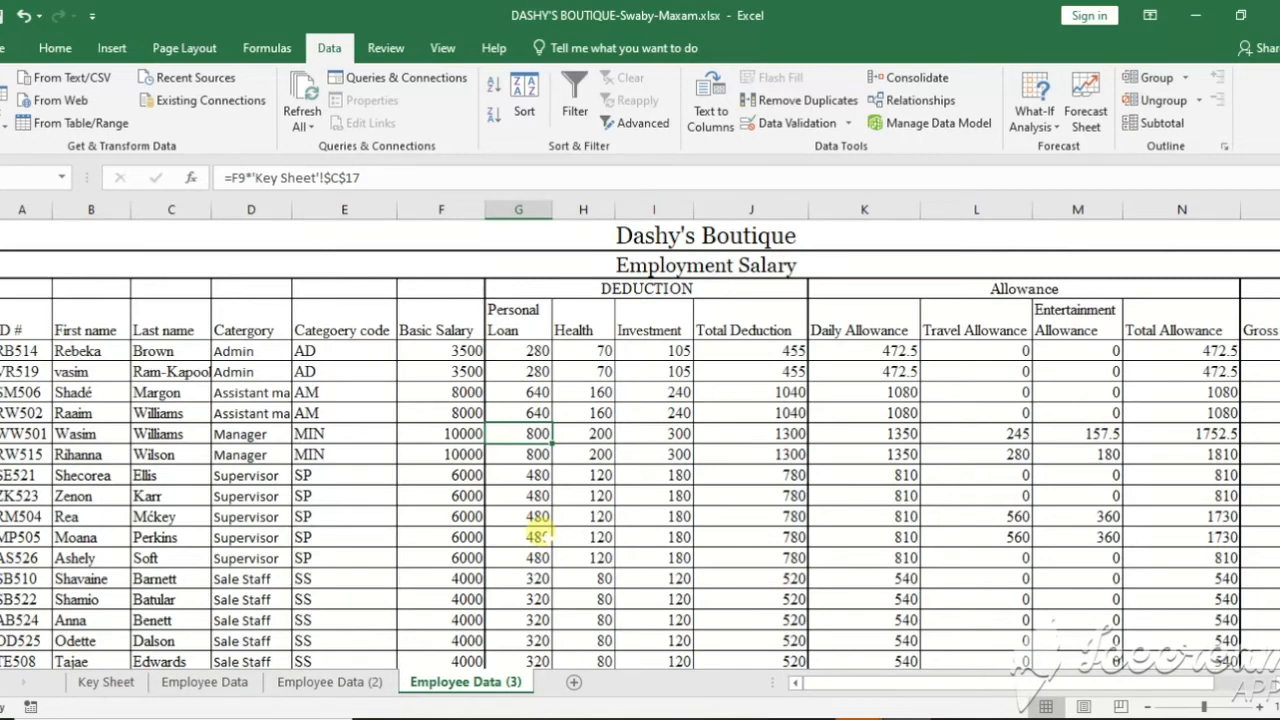
# Switch to the Word document and highlight the words "Pivot tables" in the TASK C instructions in yellow
pyautogui.hotkey('alt', 'Tab')
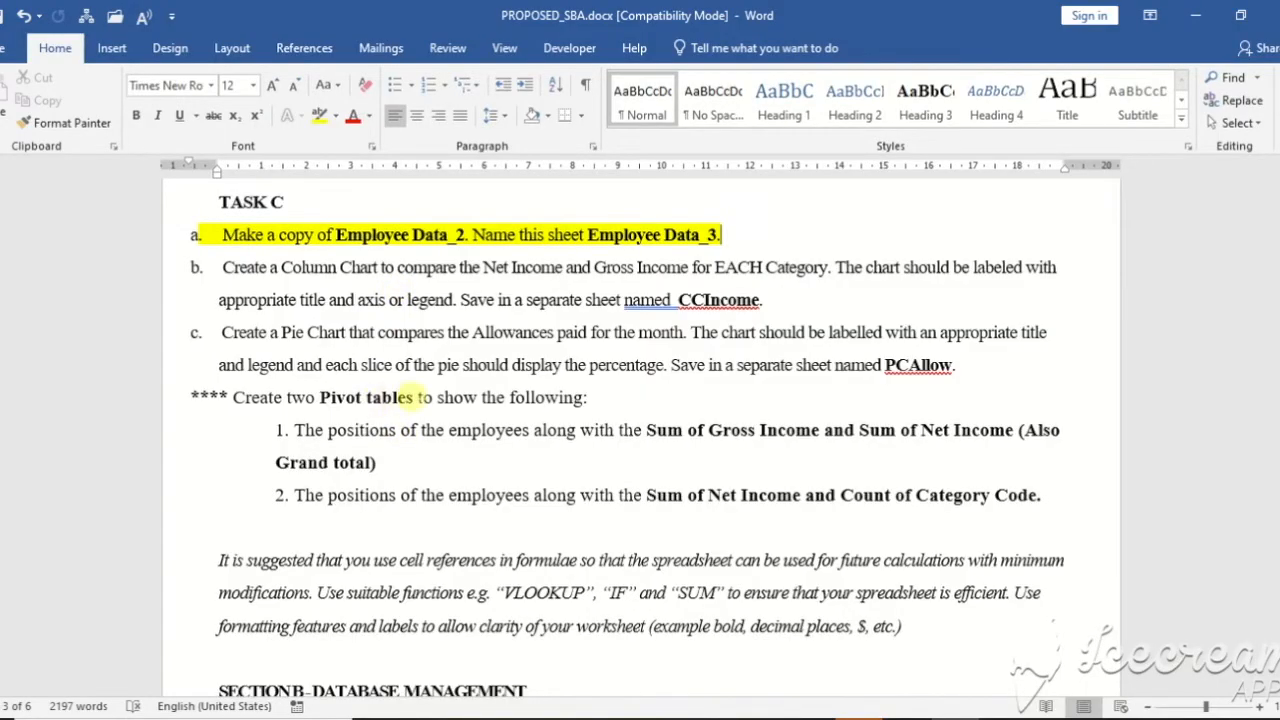
pyautogui.moveTo(418, 397)
pyautogui.mouseDown()
pyautogui.moveTo(287, 398)
pyautogui.moveTo(414, 397)
pyautogui.mouseUp()
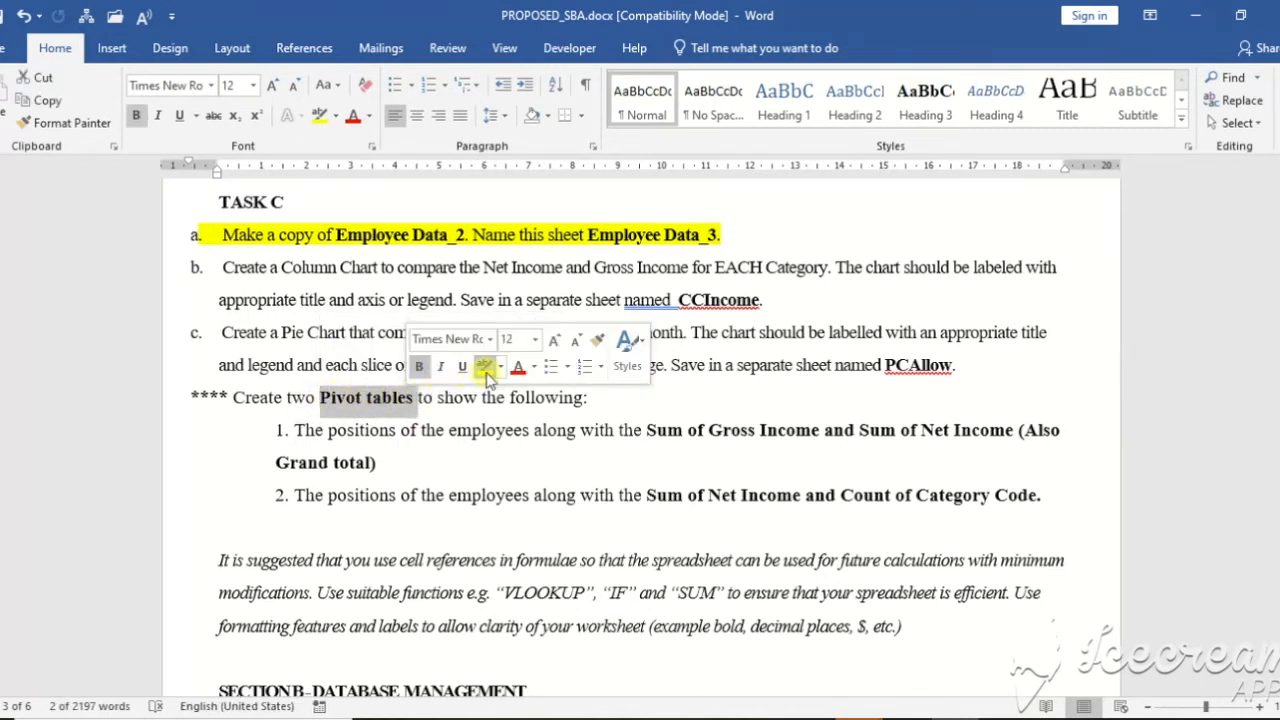
pyautogui.click(484, 366)
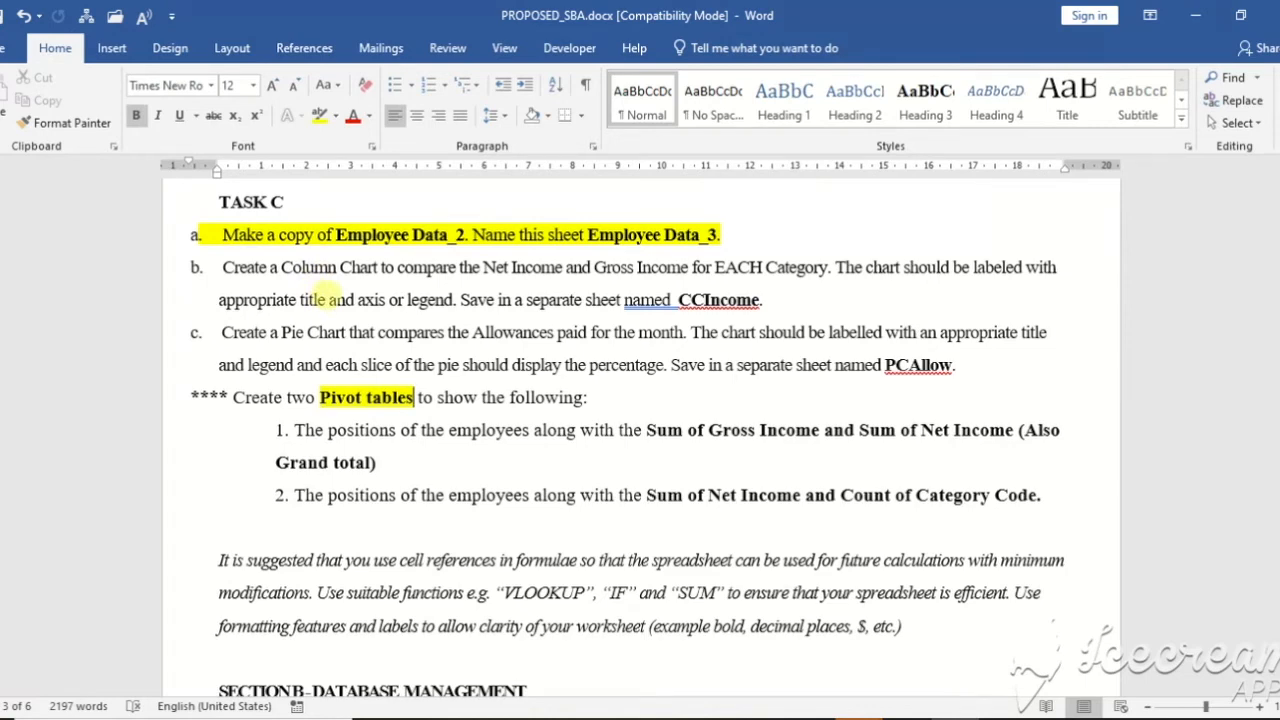
# Return to Excel and create a PivotTable on a new worksheet from range A4:P33 of Employee Data (3)
pyautogui.hotkey('alt', 'Tab')
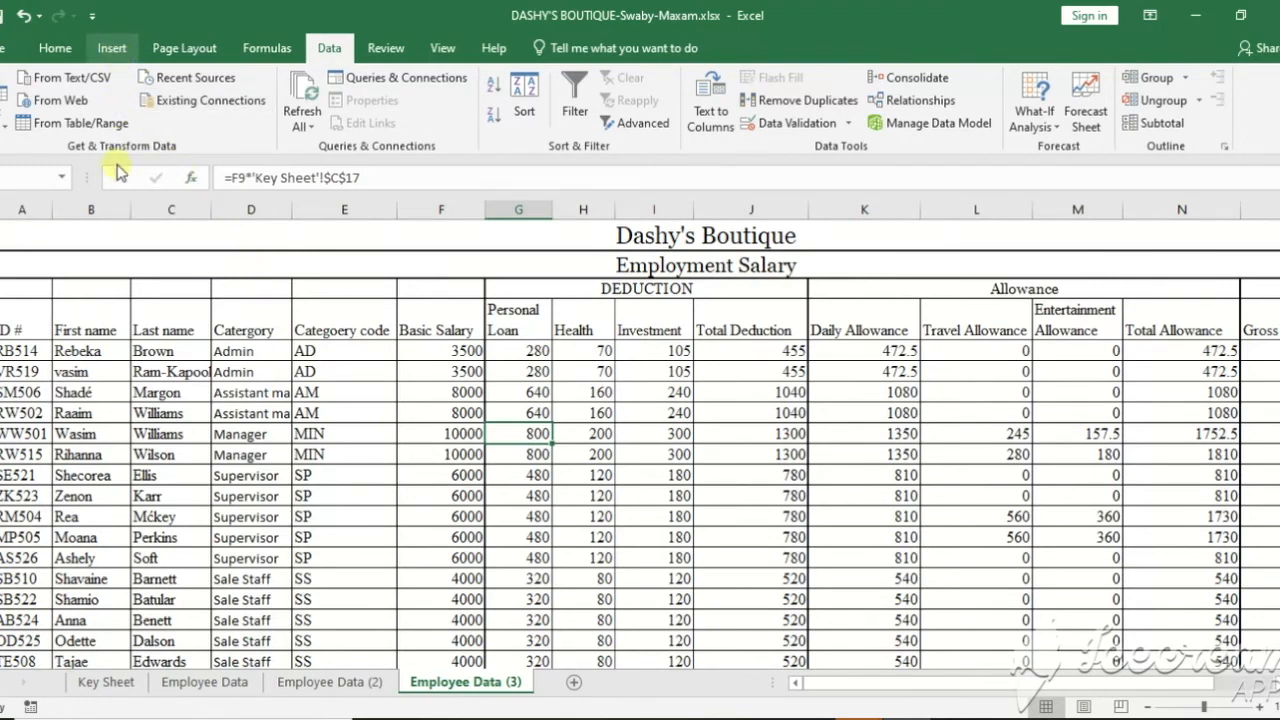
pyautogui.click(112, 48)
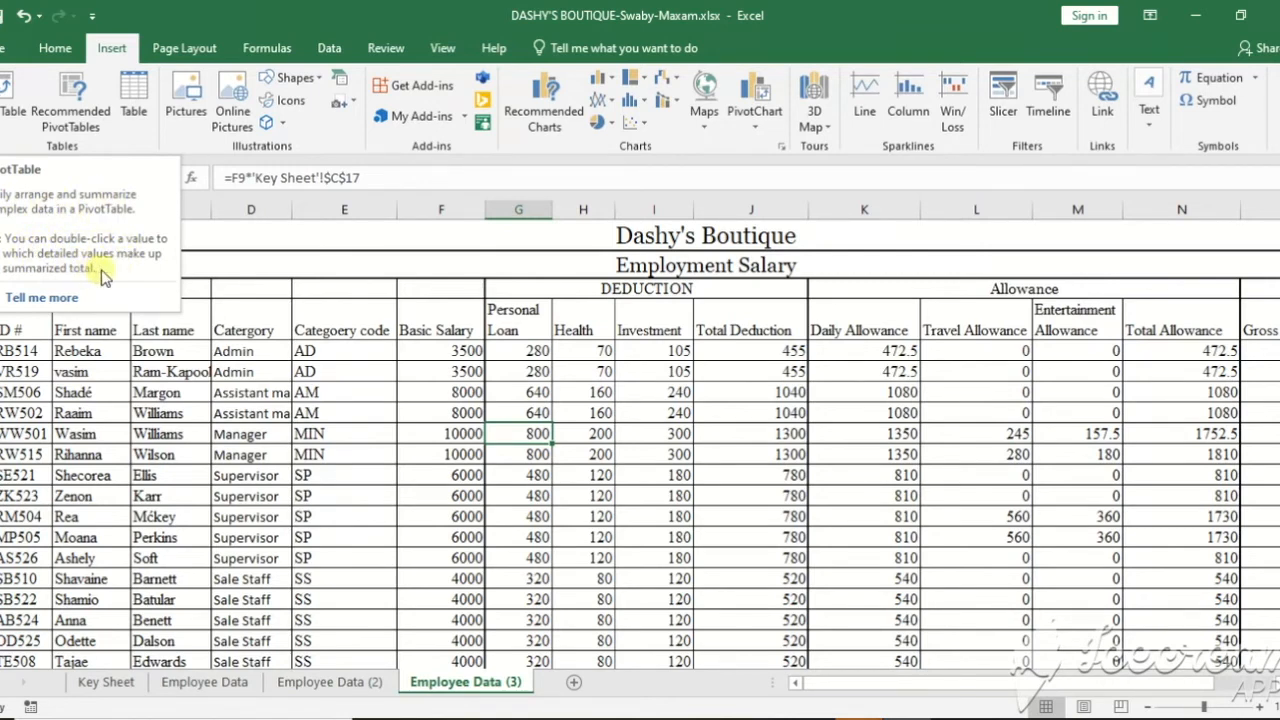
pyautogui.click(250, 322)
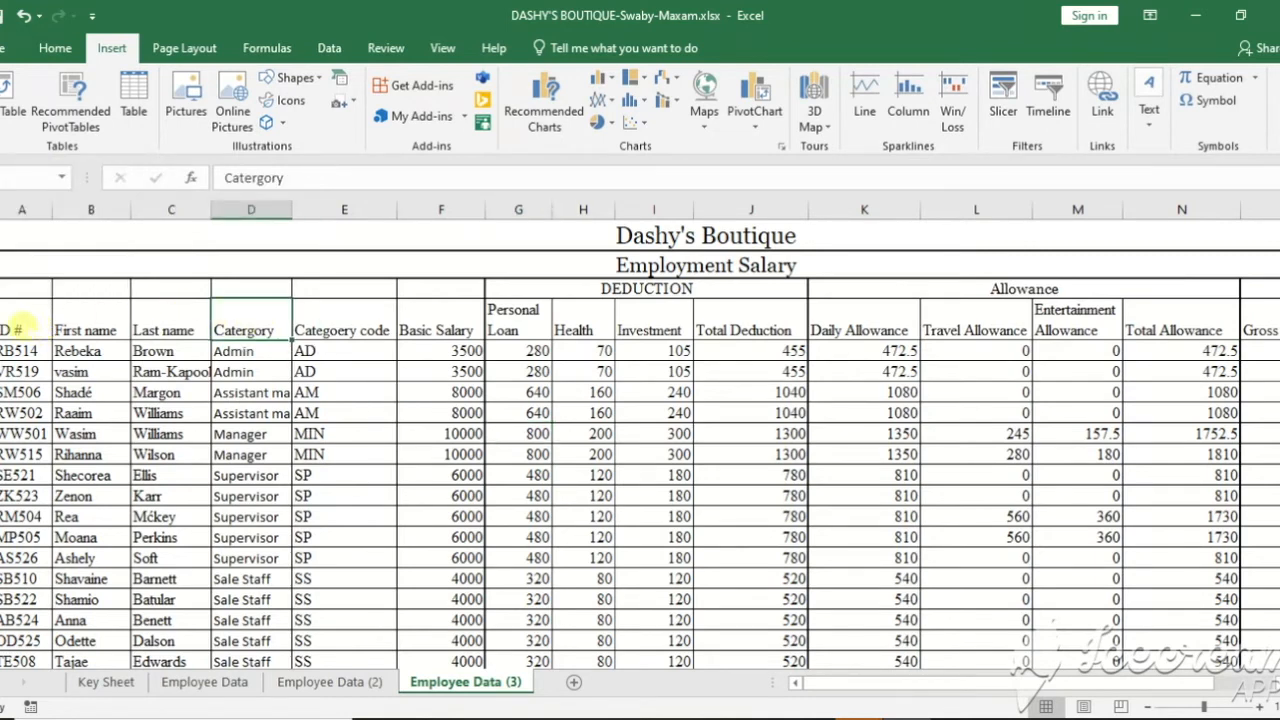
pyautogui.moveTo(18, 325); pyautogui.dragTo(1183, 625)
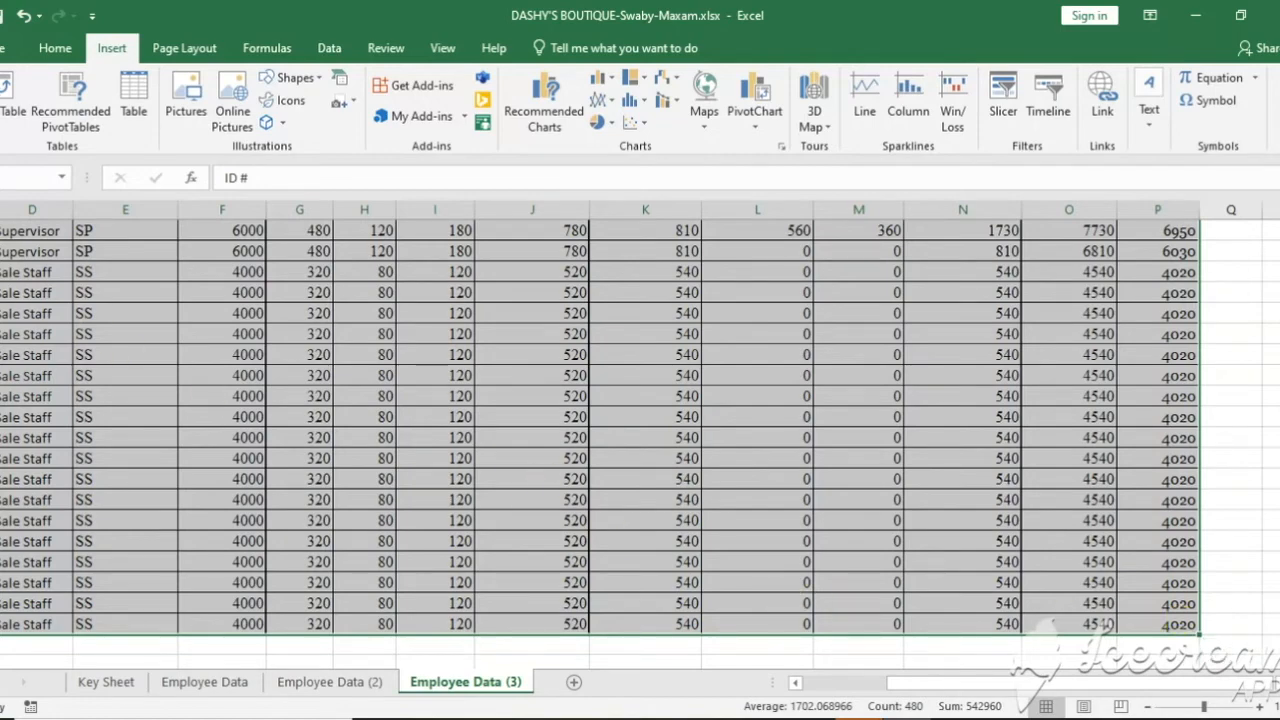
pyautogui.click(8, 120)
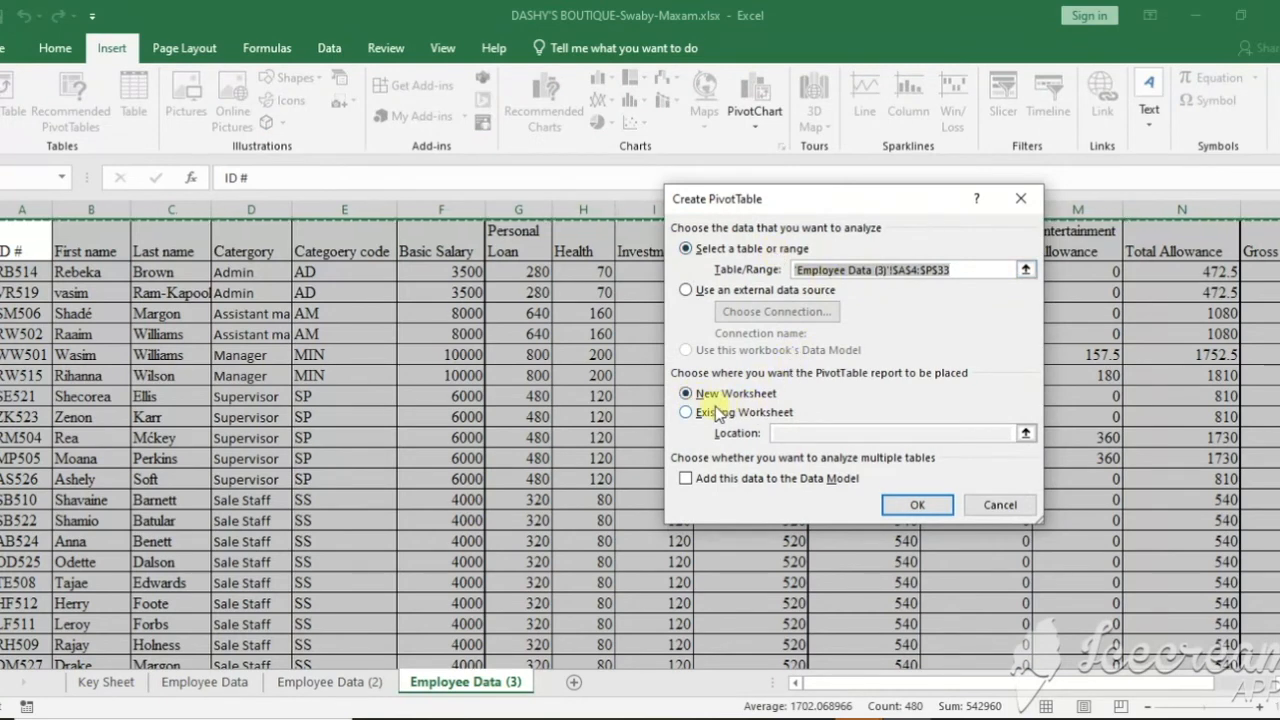
pyautogui.click(912, 506)
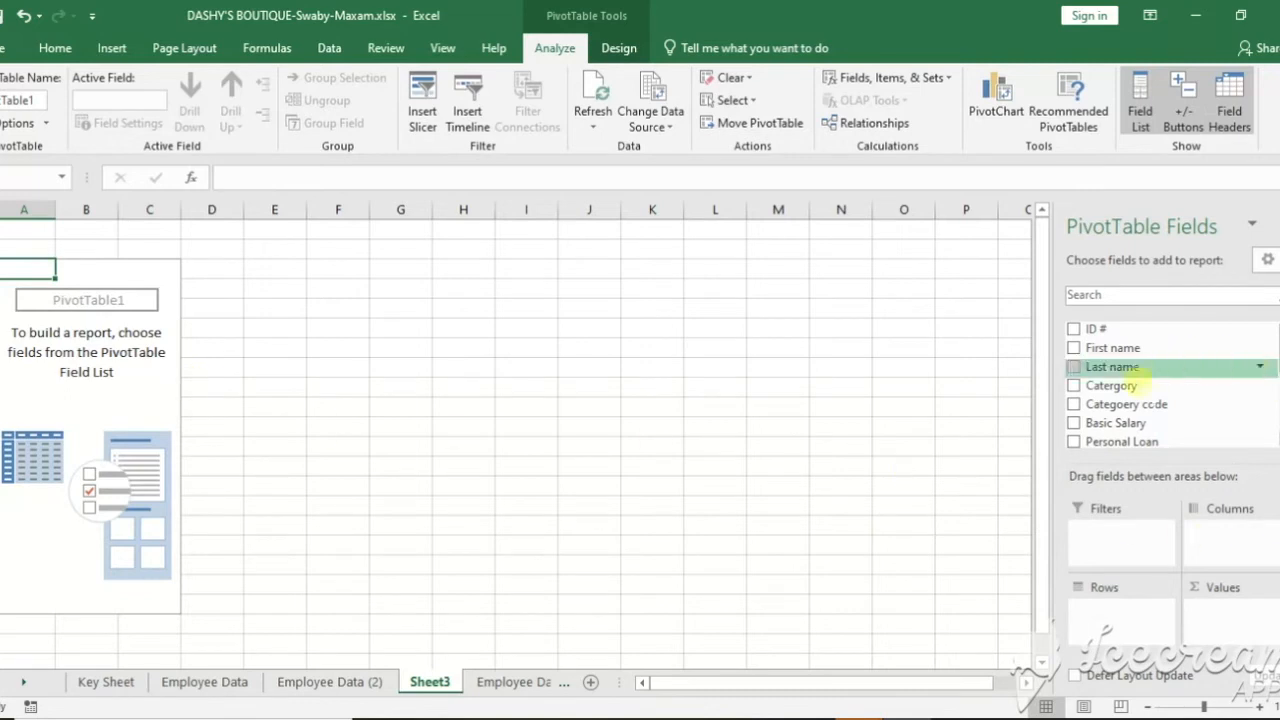
# Add Catergory as the PivotTable rows, with the sums of Gross Income and Net Income as values
pyautogui.scroll(-4, 1160, 385)
pyautogui.scroll(4, 1160, 385)
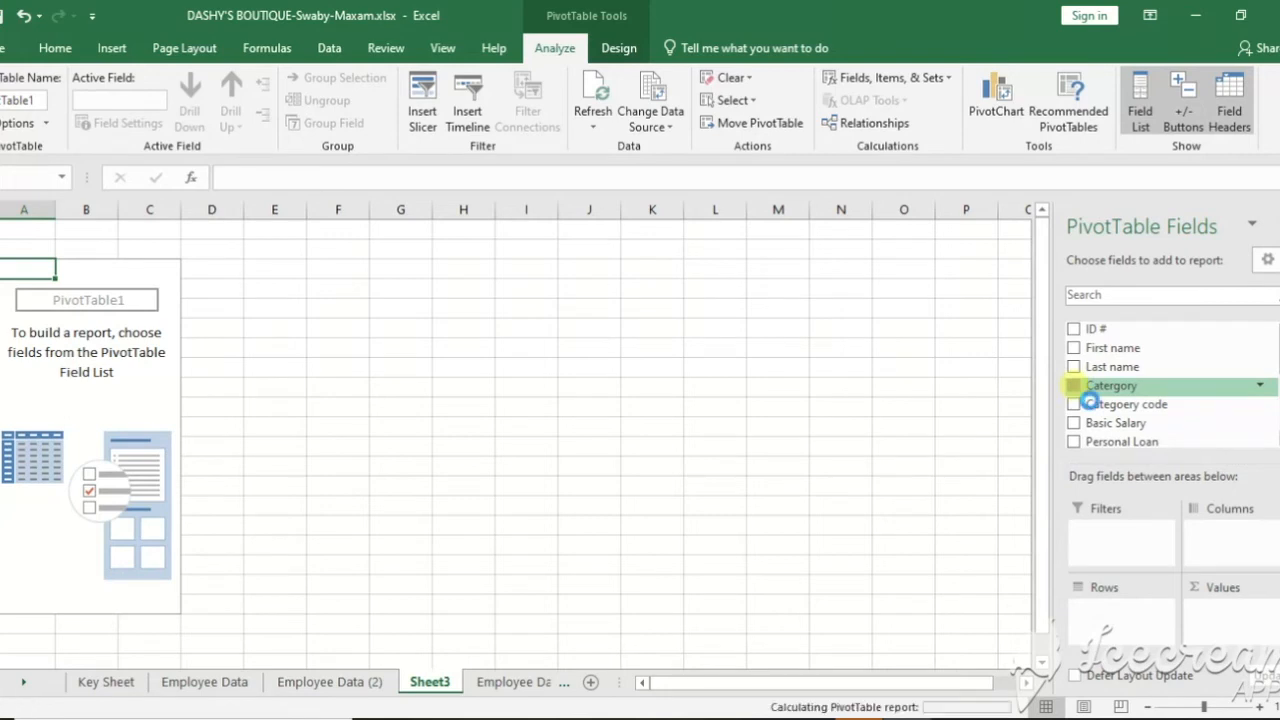
pyautogui.click(1088, 392)
pyautogui.scroll(-5, 1258, 380)
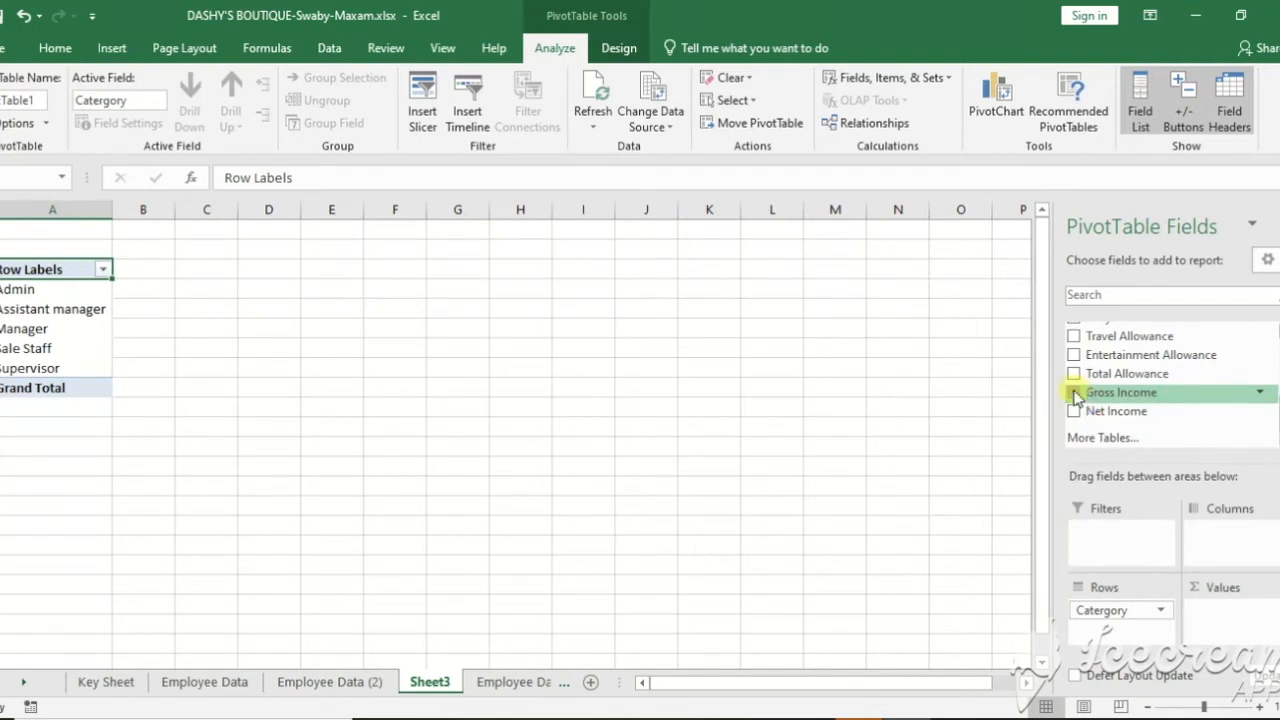
pyautogui.click(1075, 393)
pyautogui.click(1074, 411)
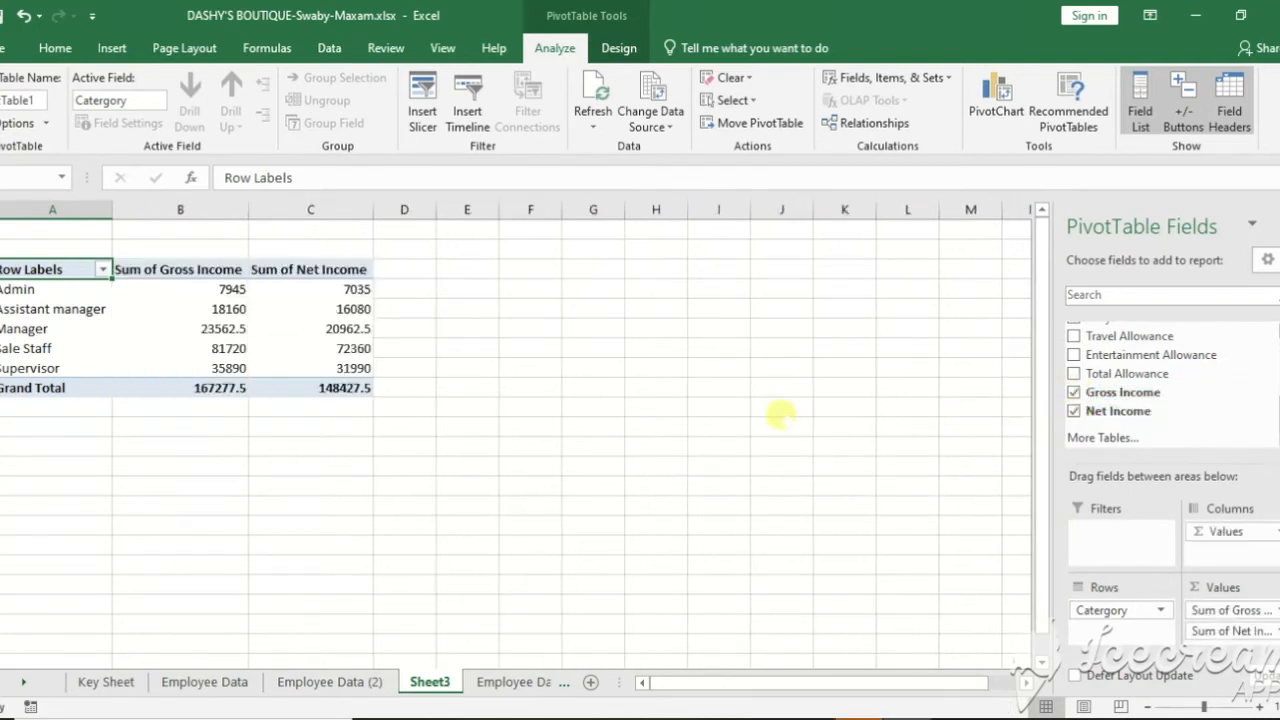
# Insert a 2-D clustered column PivotChart from the pivot table's category rows with their gross and net income sums
pyautogui.click(780, 410)
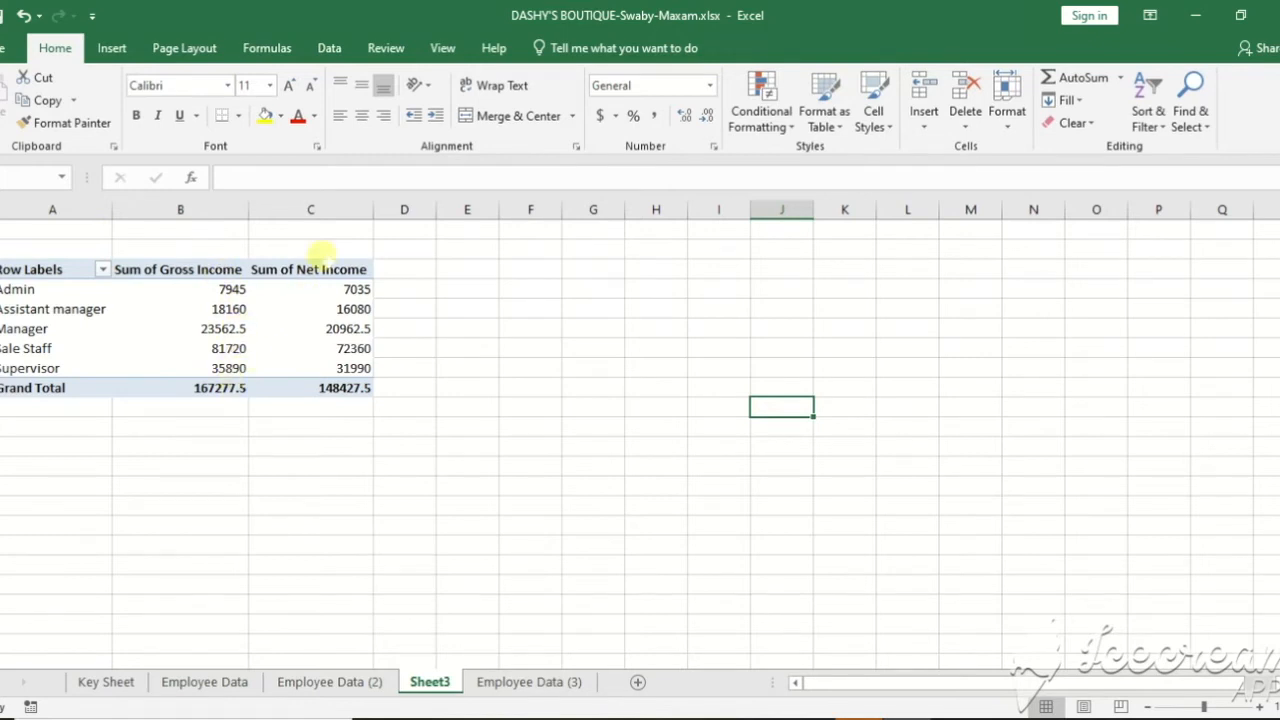
pyautogui.moveTo(335, 393)
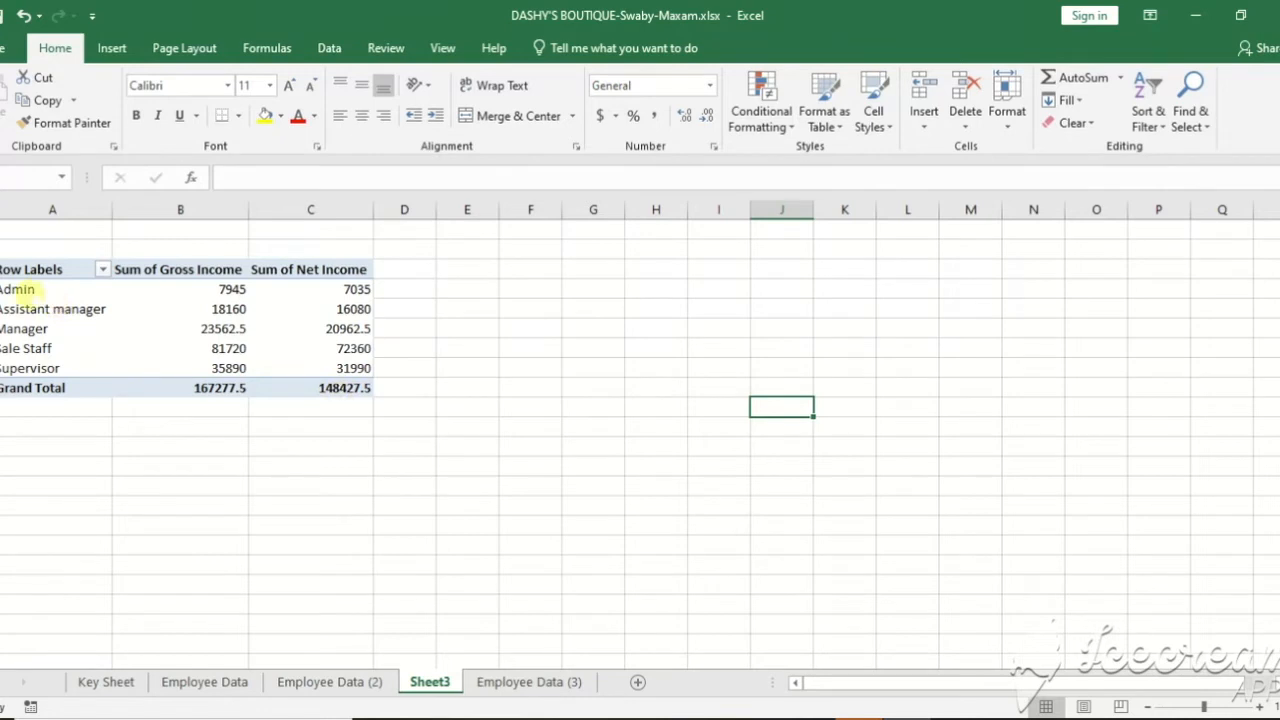
pyautogui.moveTo(28, 289); pyautogui.dragTo(313, 372)
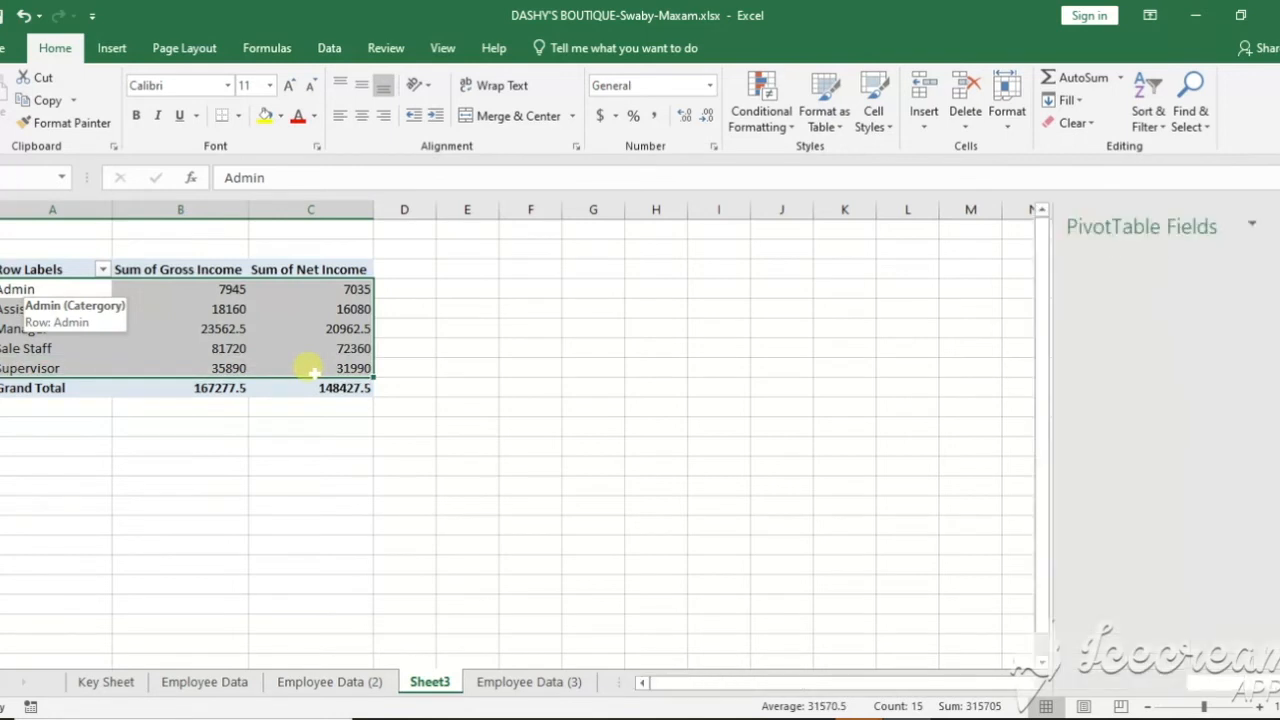
pyautogui.click(110, 48)
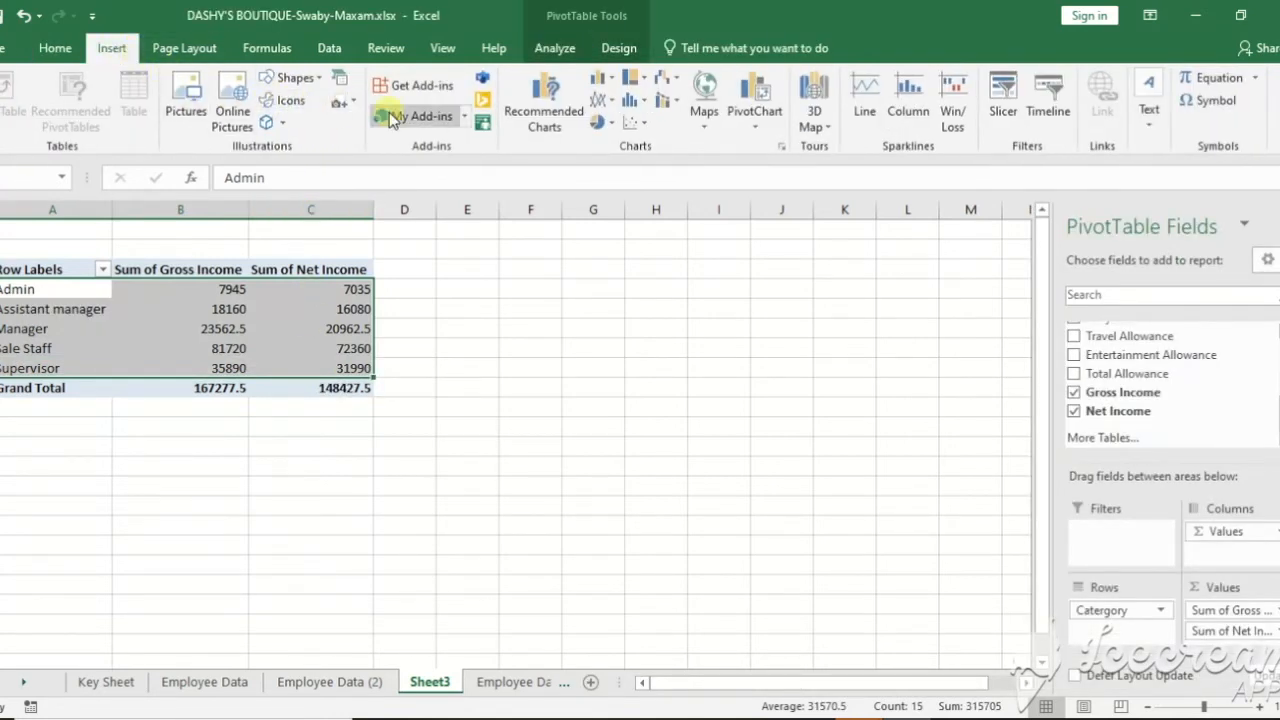
pyautogui.click(612, 83)
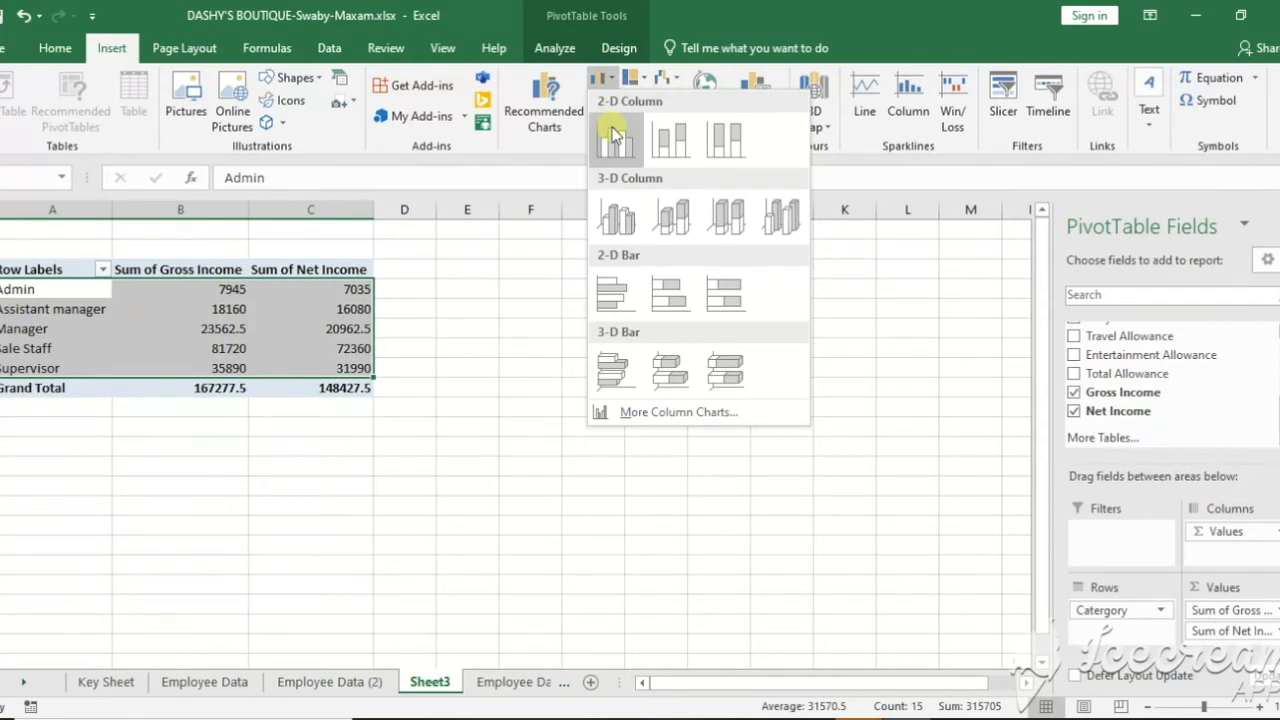
pyautogui.click(614, 137)
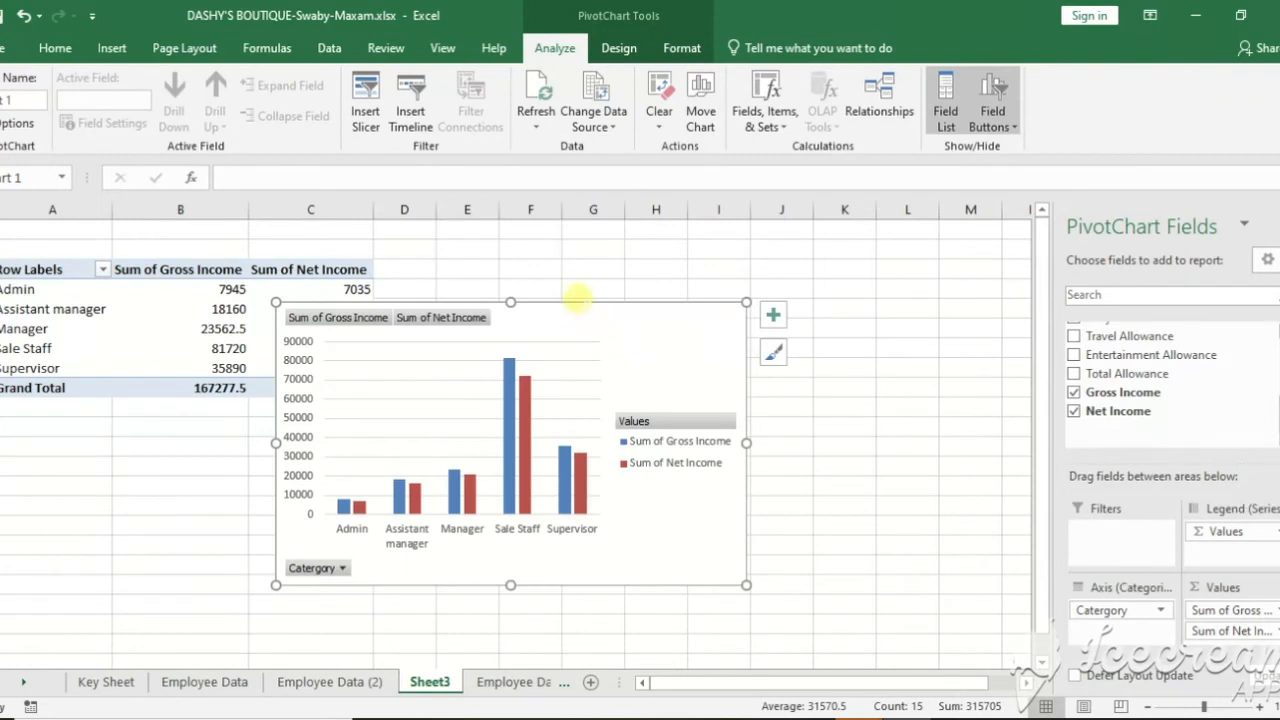
# Move the column chart beside the pivot table and resize it so that it fits fully within the visible sheet
pyautogui.moveTo(580, 296); pyautogui.dragTo(726, 253)
pyautogui.moveTo(892, 541); pyautogui.dragTo(665, 503)
pyautogui.moveTo(778, 683); pyautogui.dragTo(670, 690)
pyautogui.scroll(1, 738, 668)
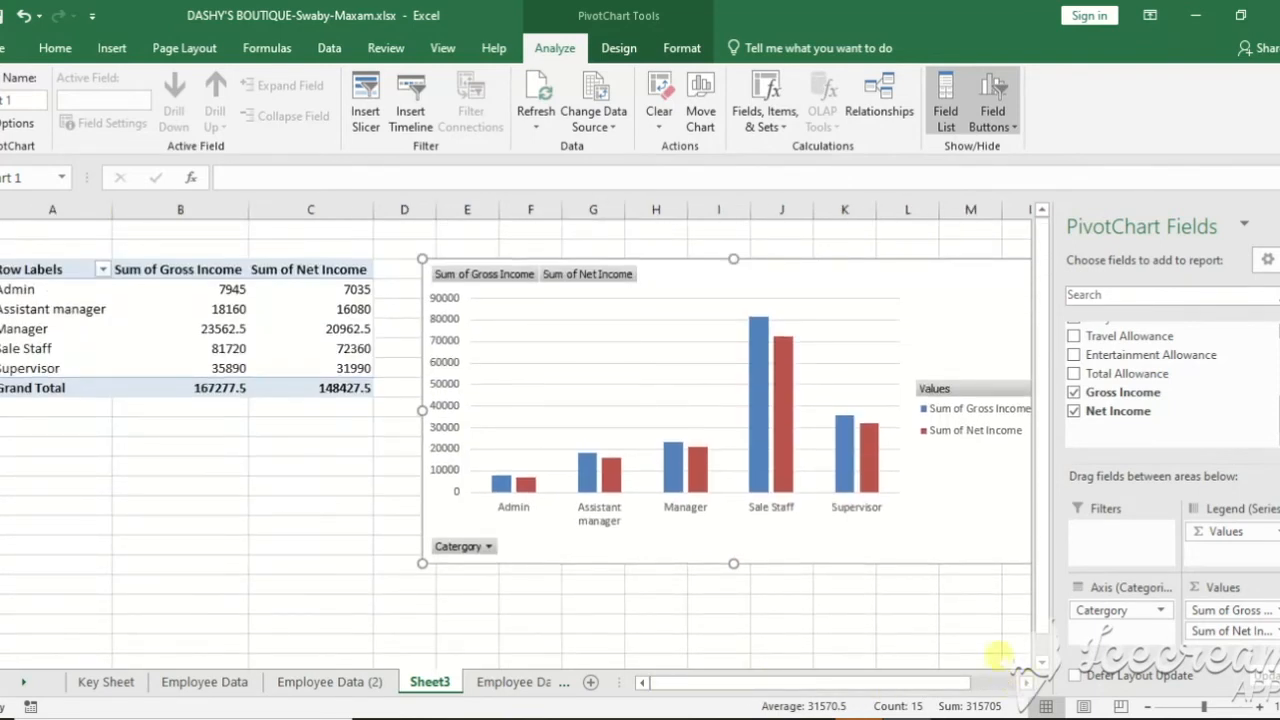
pyautogui.moveTo(873, 261); pyautogui.dragTo(841, 277)
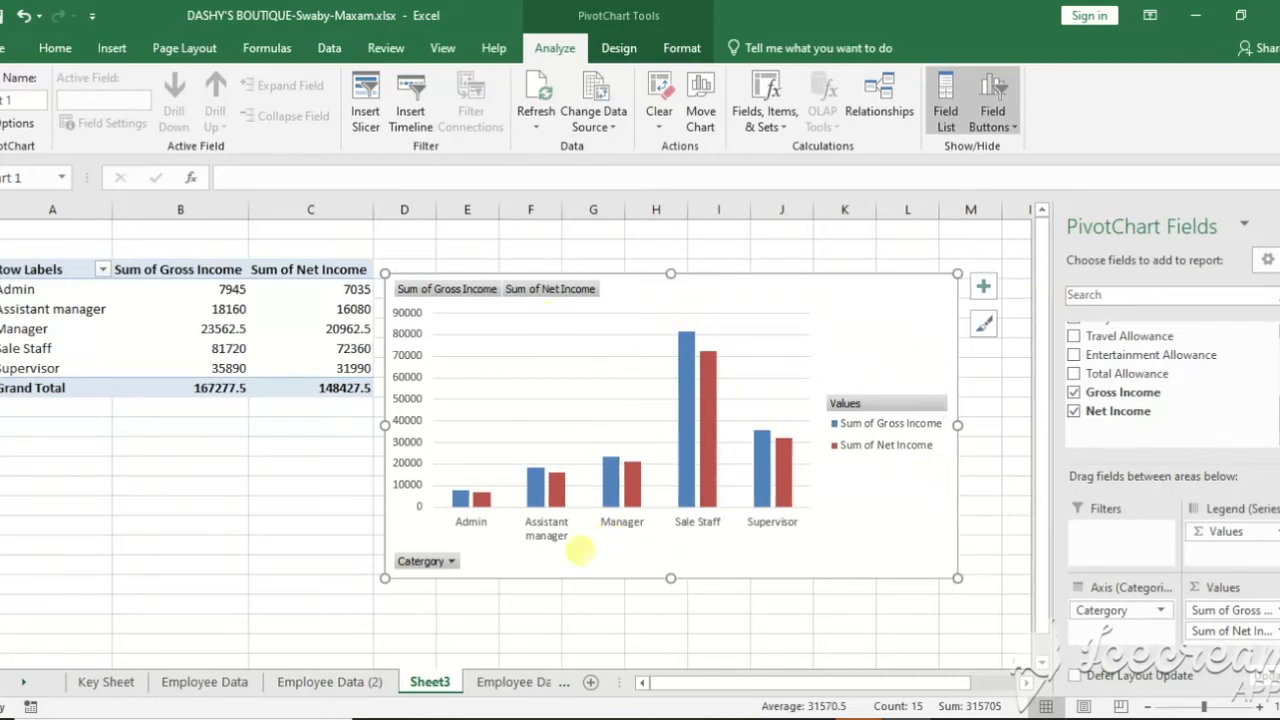
# Switch to the Word document and highlight TASK C item b's sentence about labeling the chart with title and axis or legend in green
pyautogui.hotkey('alt', 'Tab')
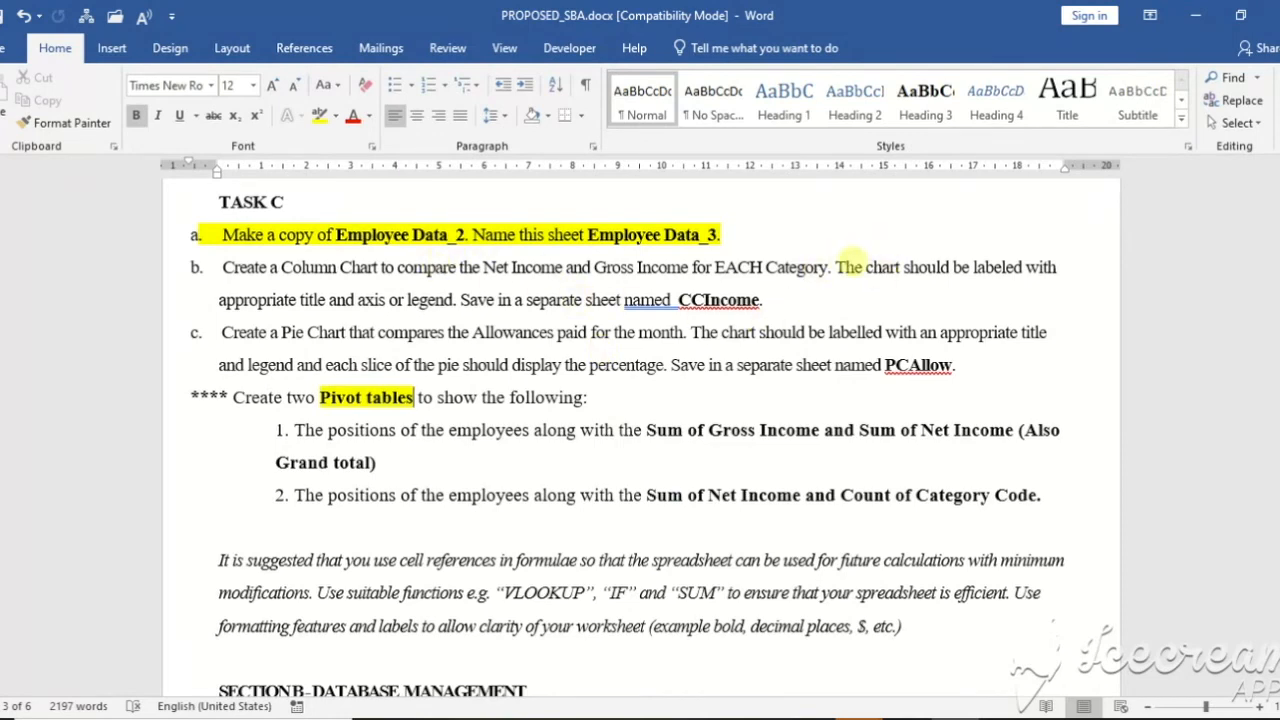
pyautogui.moveTo(836, 268); pyautogui.dragTo(456, 300)
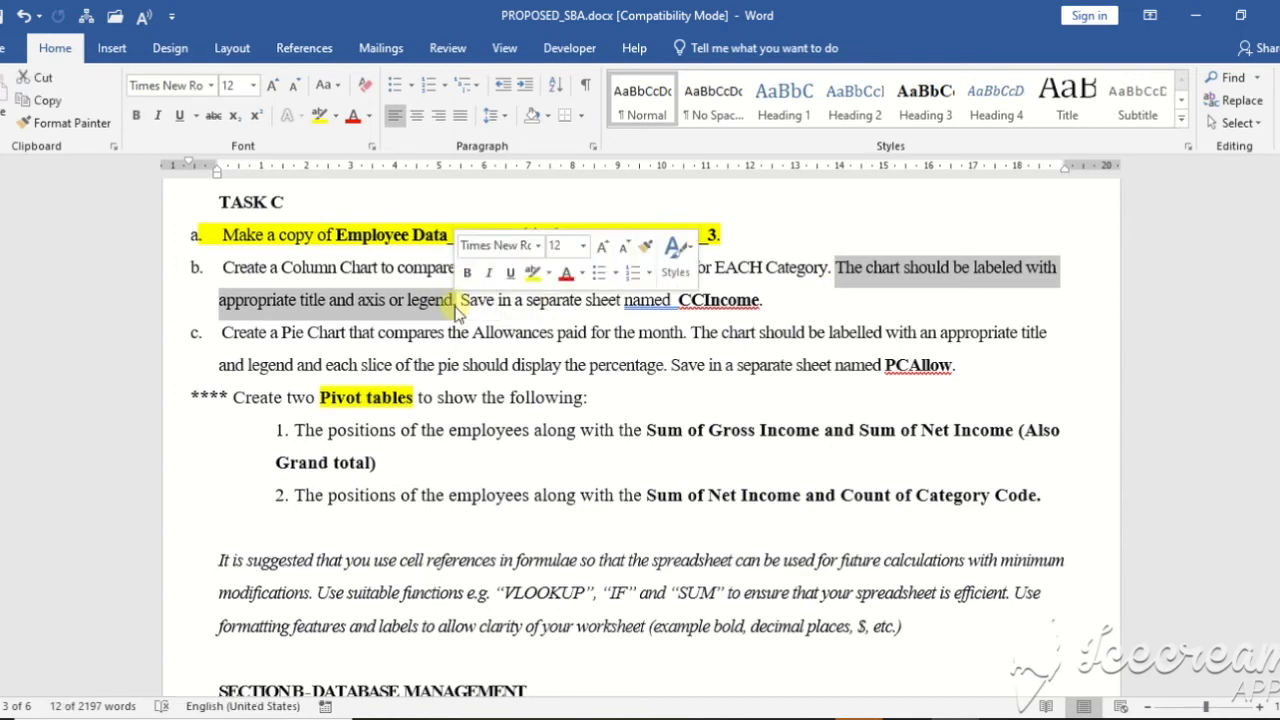
pyautogui.click(336, 117)
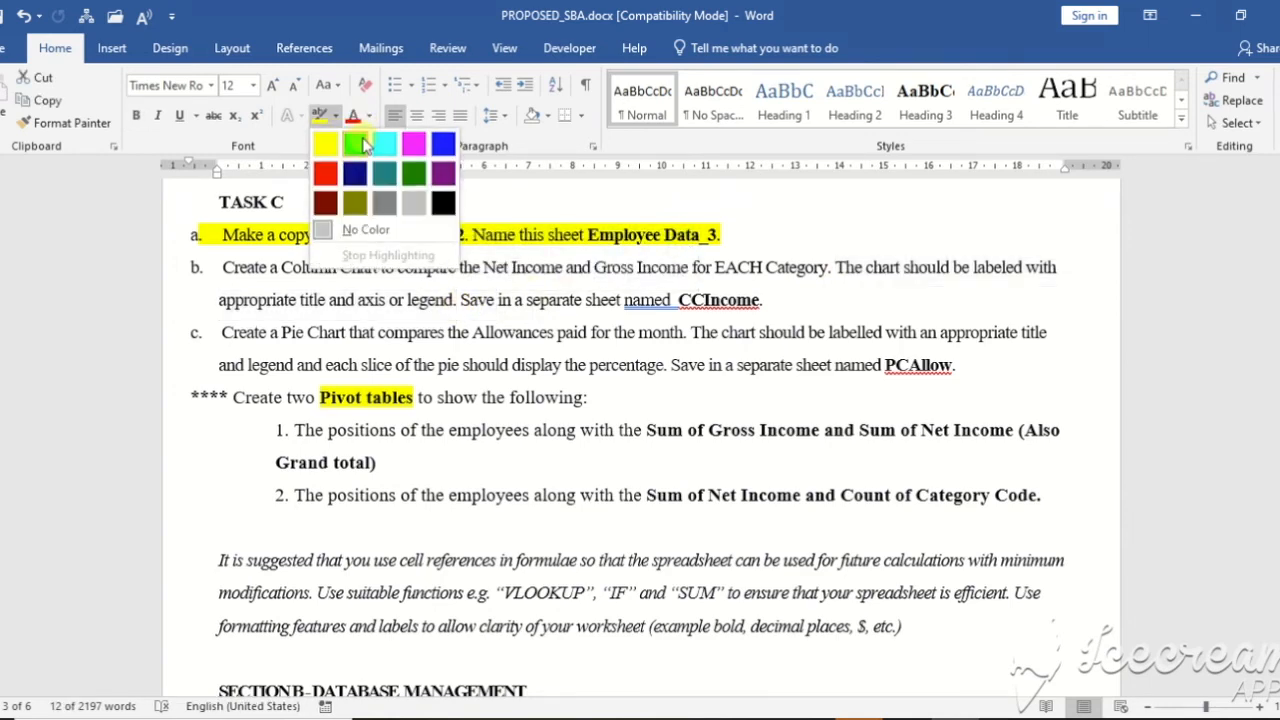
pyautogui.click(358, 145)
pyautogui.click(470, 278)
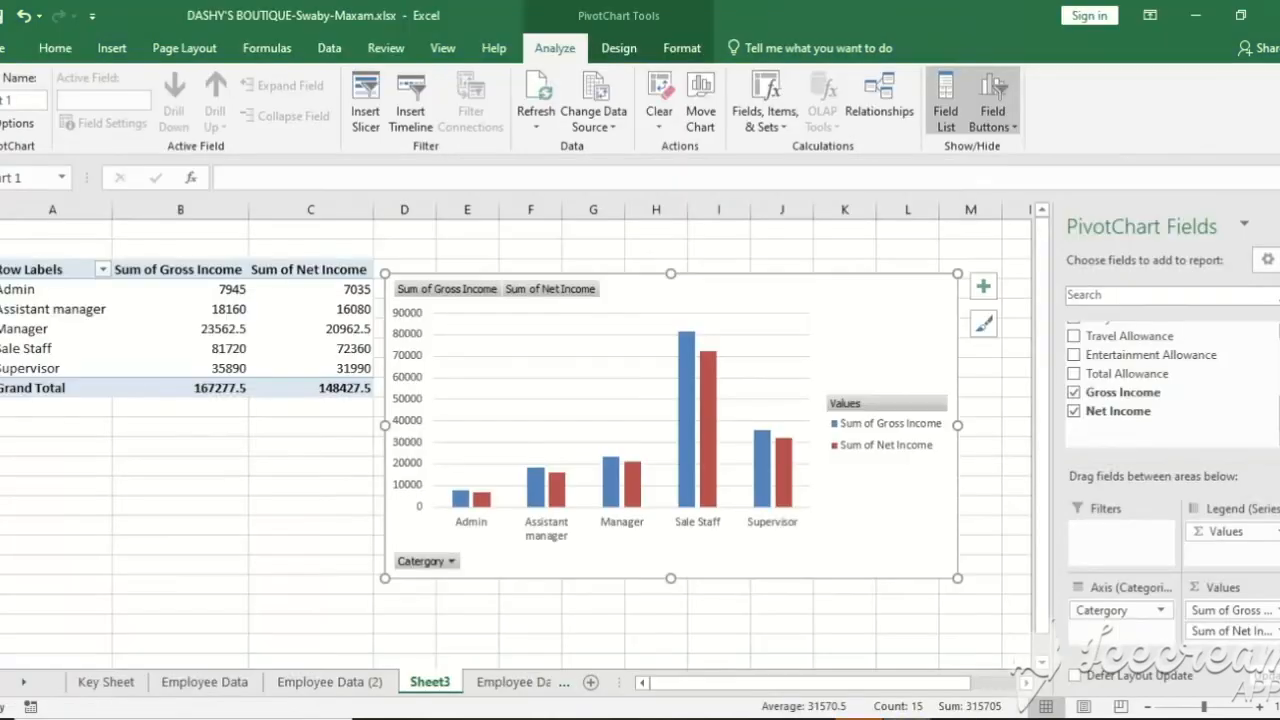
# Return to Excel and add axis titles and a chart title to the column chart
pyautogui.click(985, 289)
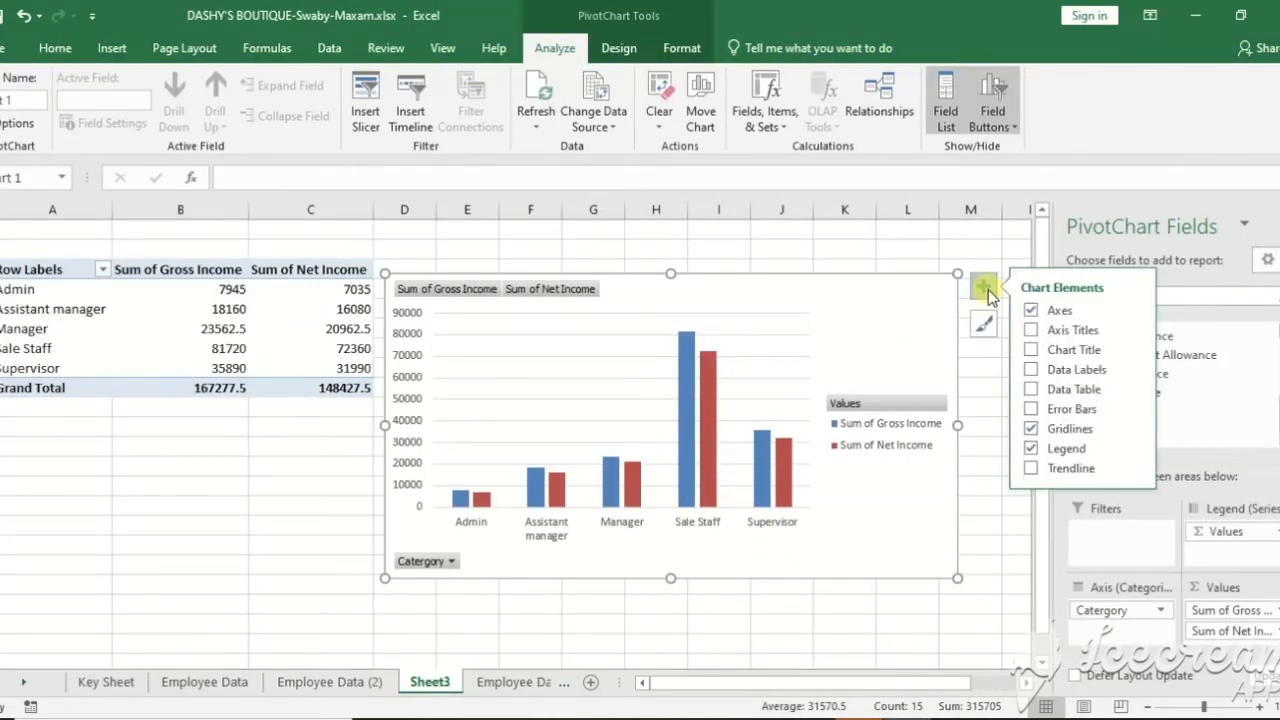
pyautogui.click(1031, 333)
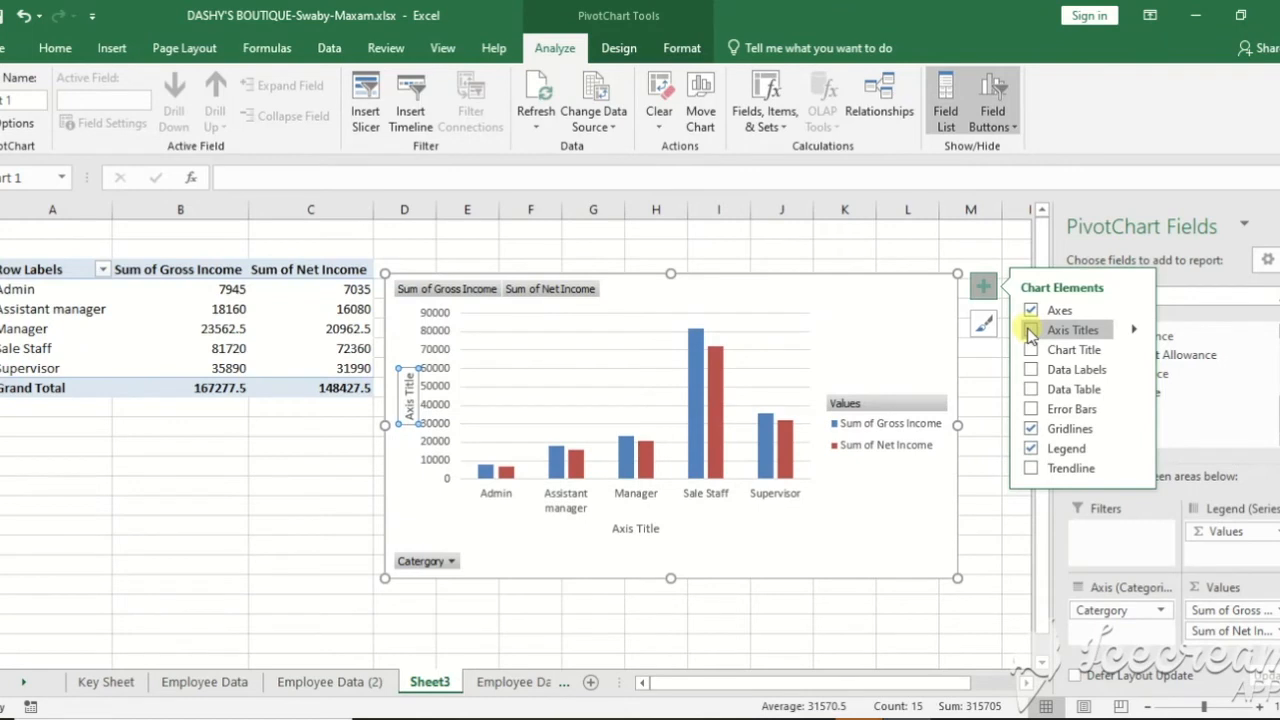
pyautogui.click(1029, 330)
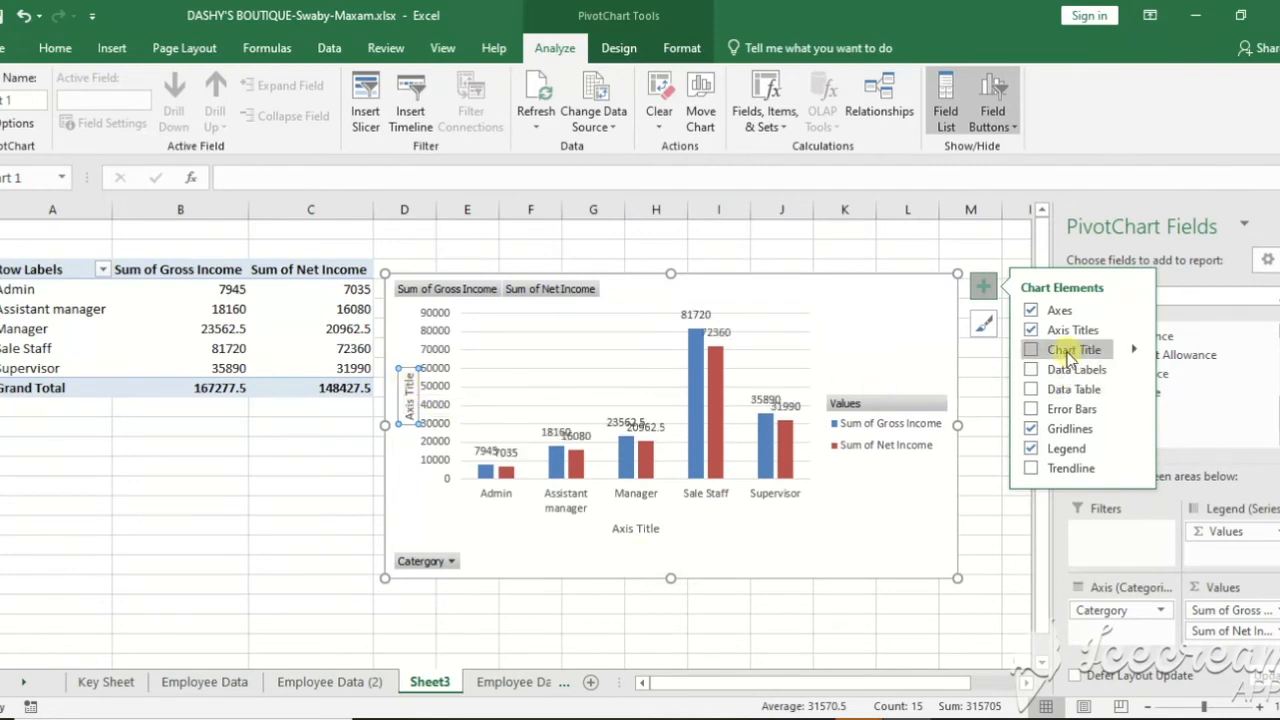
pyautogui.click(1031, 350)
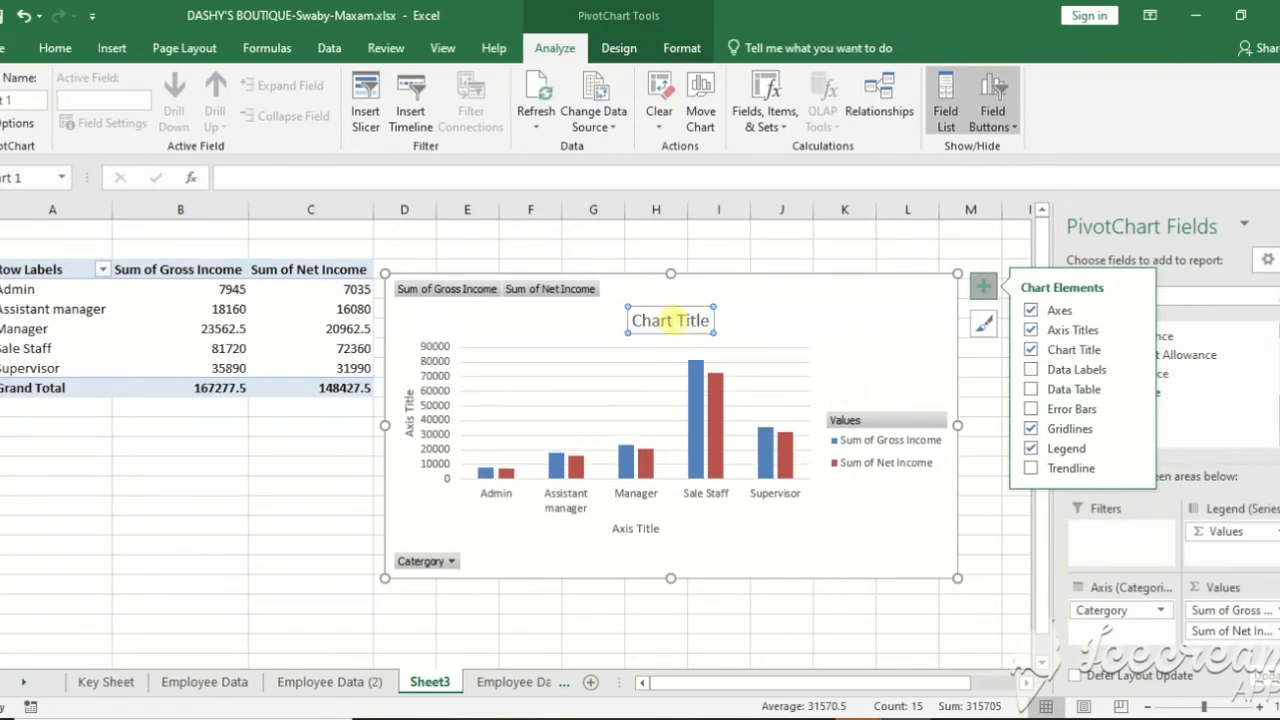
# Set the chart title to "Comparison between Gross and Net Income"
pyautogui.click(690, 320)
pyautogui.click(696, 317)
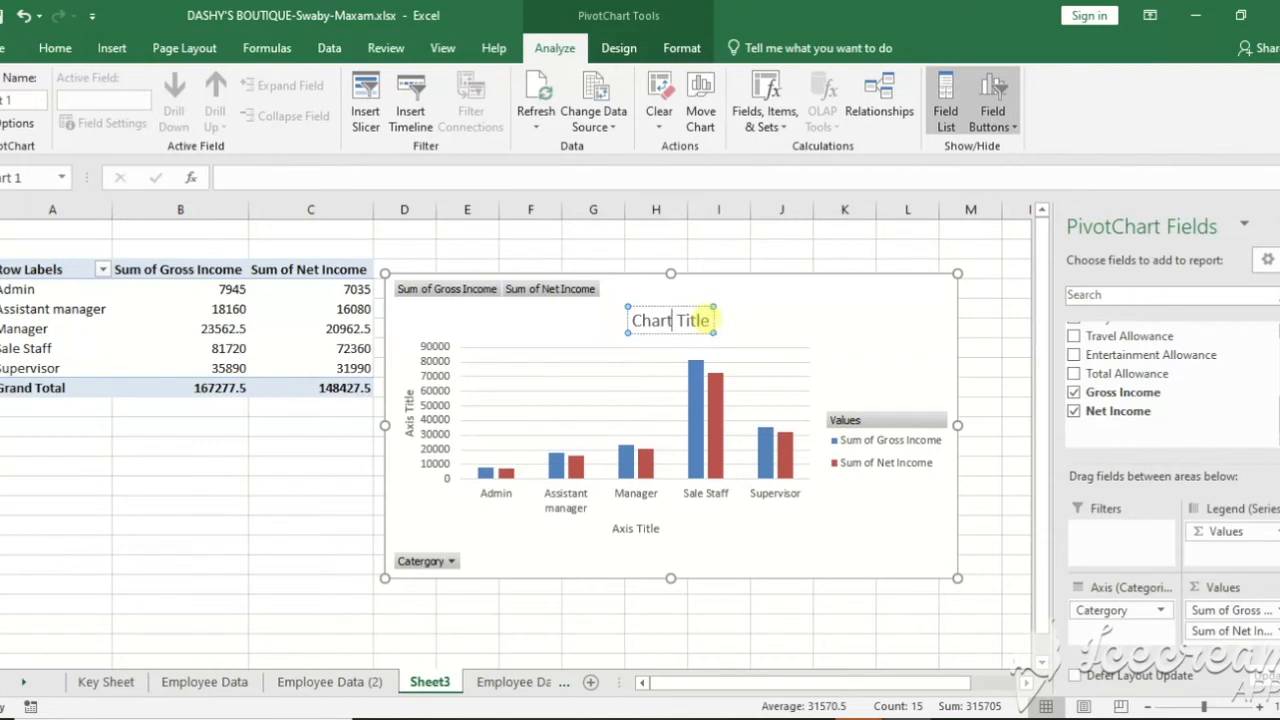
pyautogui.moveTo(712, 320); pyautogui.dragTo(632, 320)
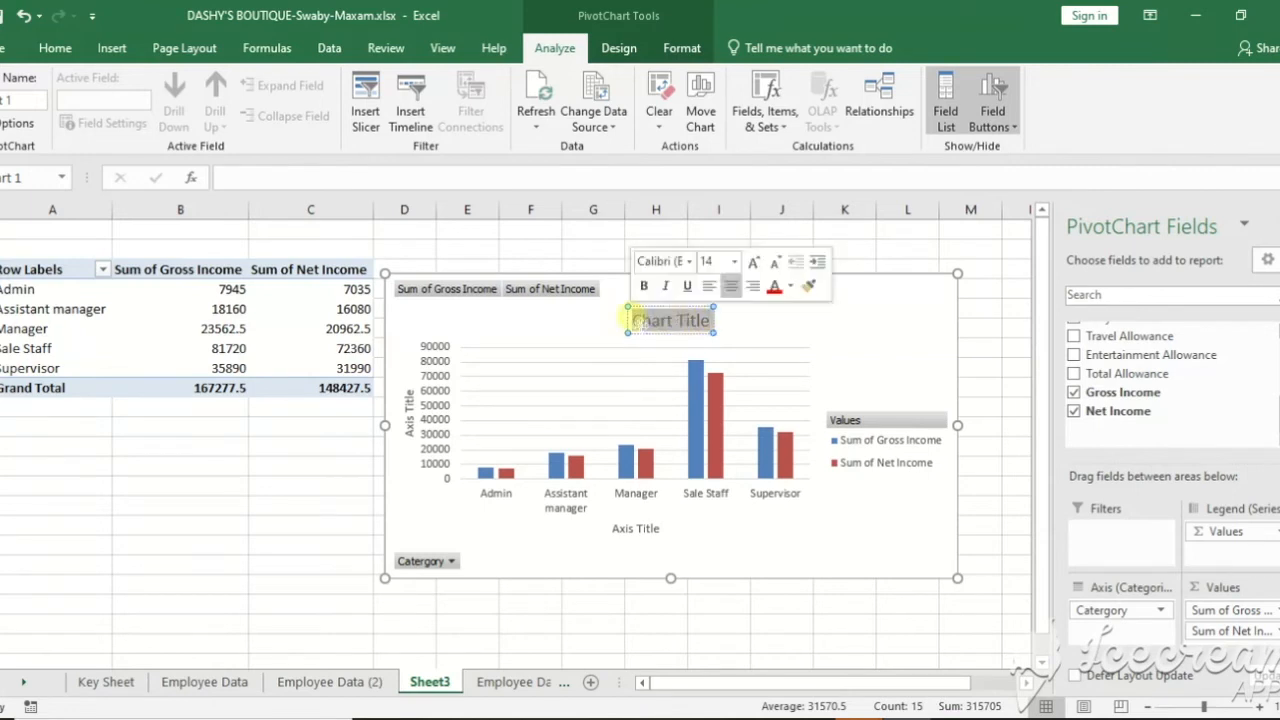
pyautogui.write('C')
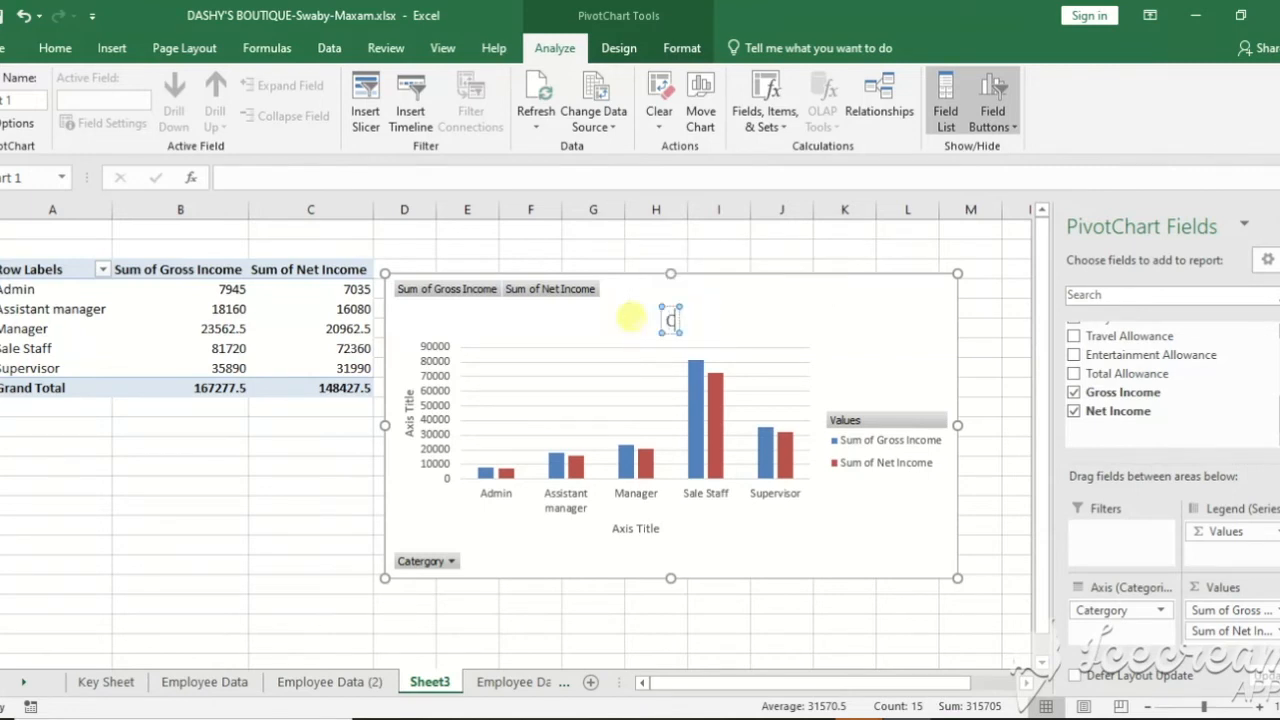
pyautogui.write('ompar')
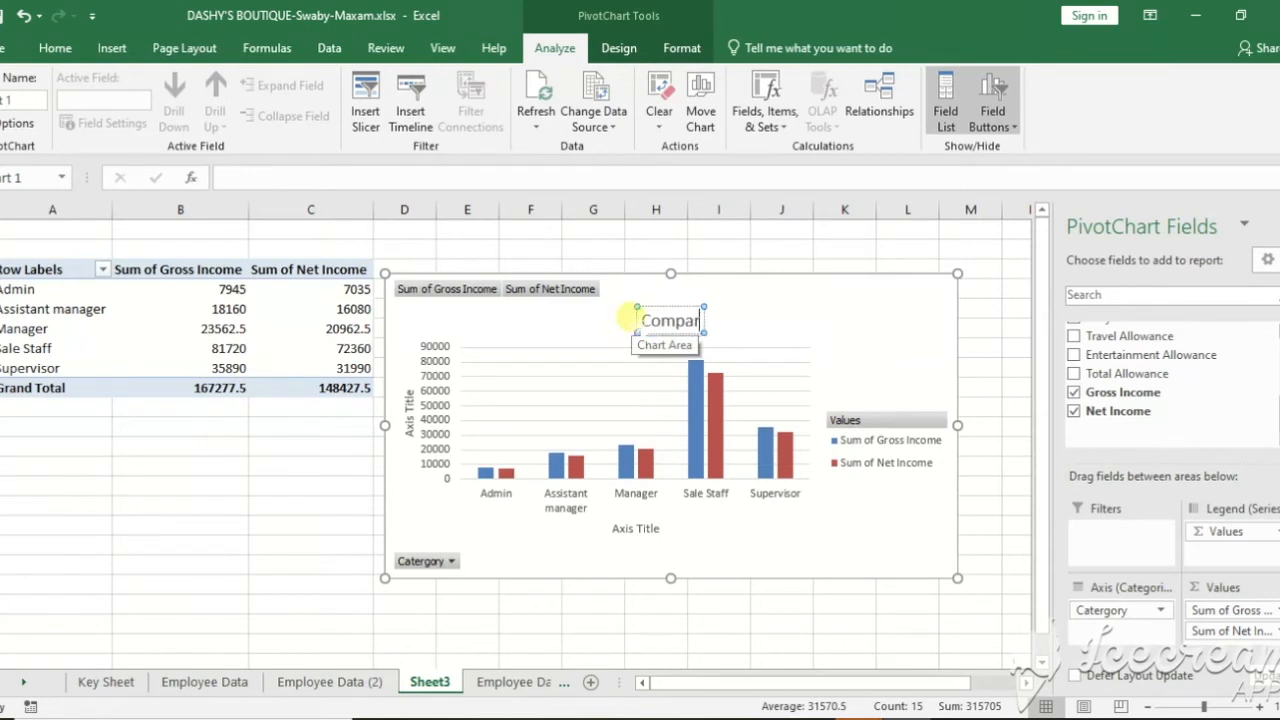
pyautogui.write('ison')
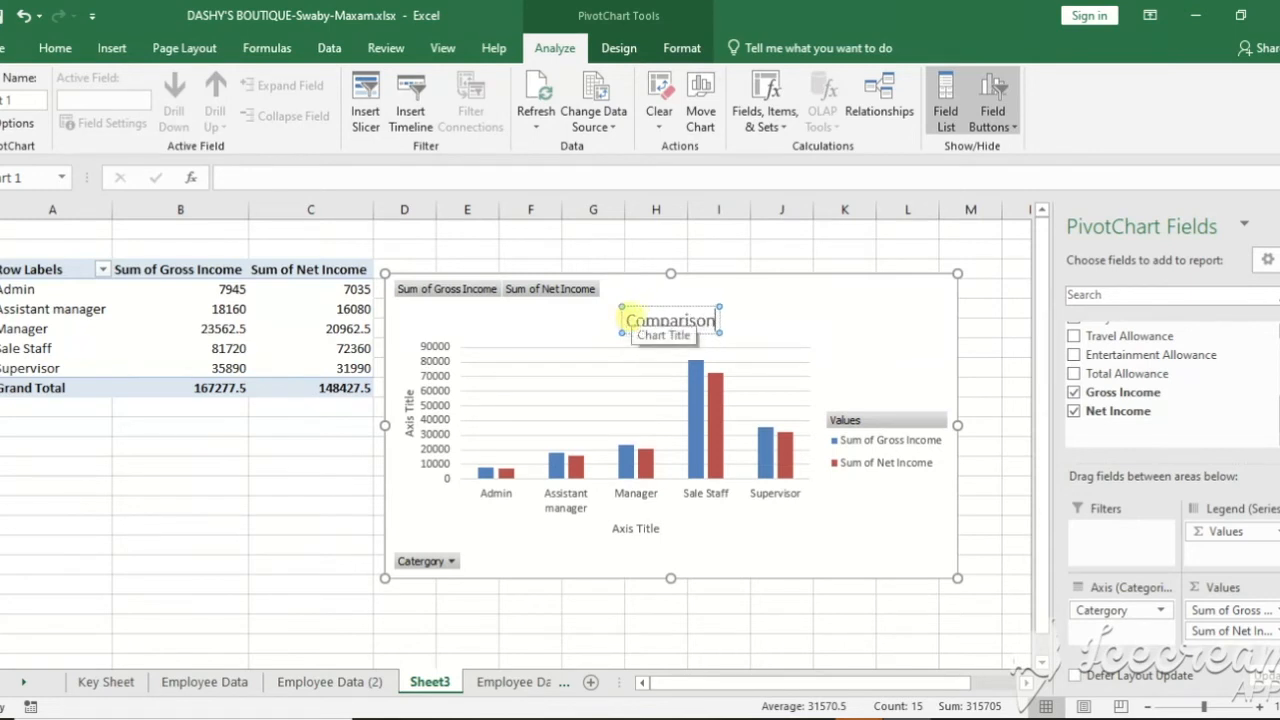
pyautogui.write(' btwe')
pyautogui.press('BackSpace')
pyautogui.press('BackSpace')
pyautogui.press('BackSpace')
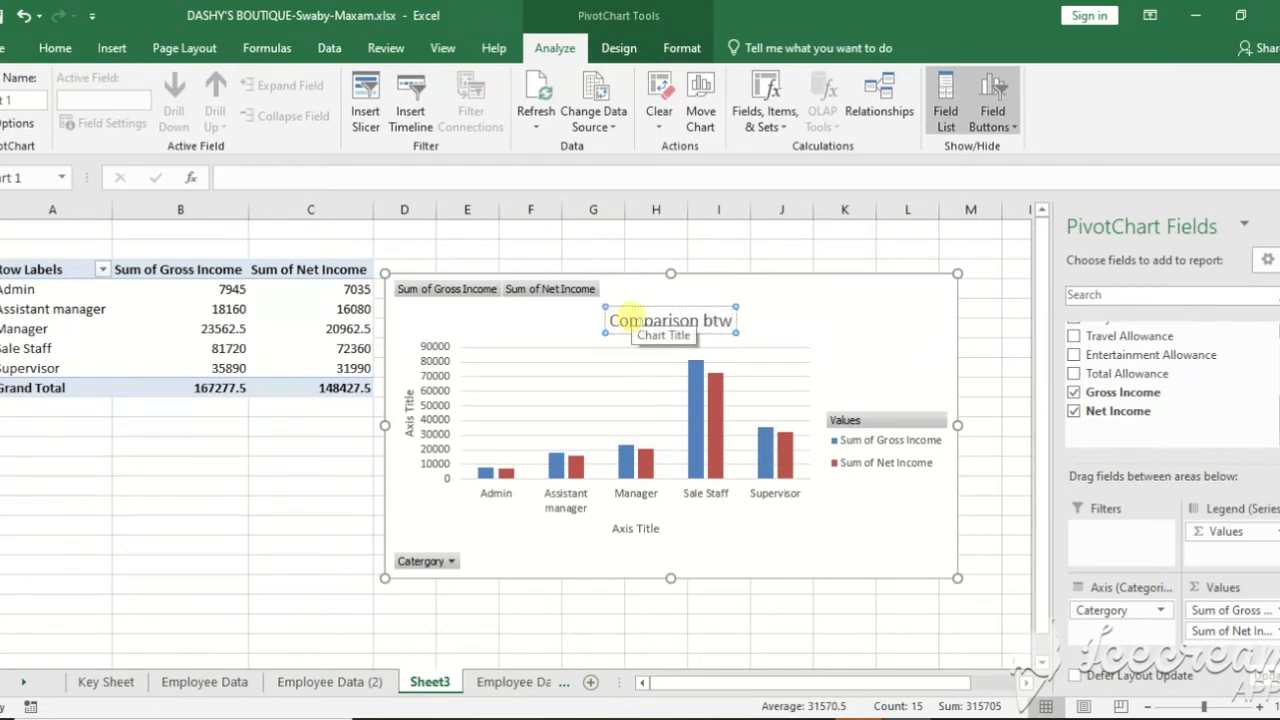
pyautogui.write('etwee')
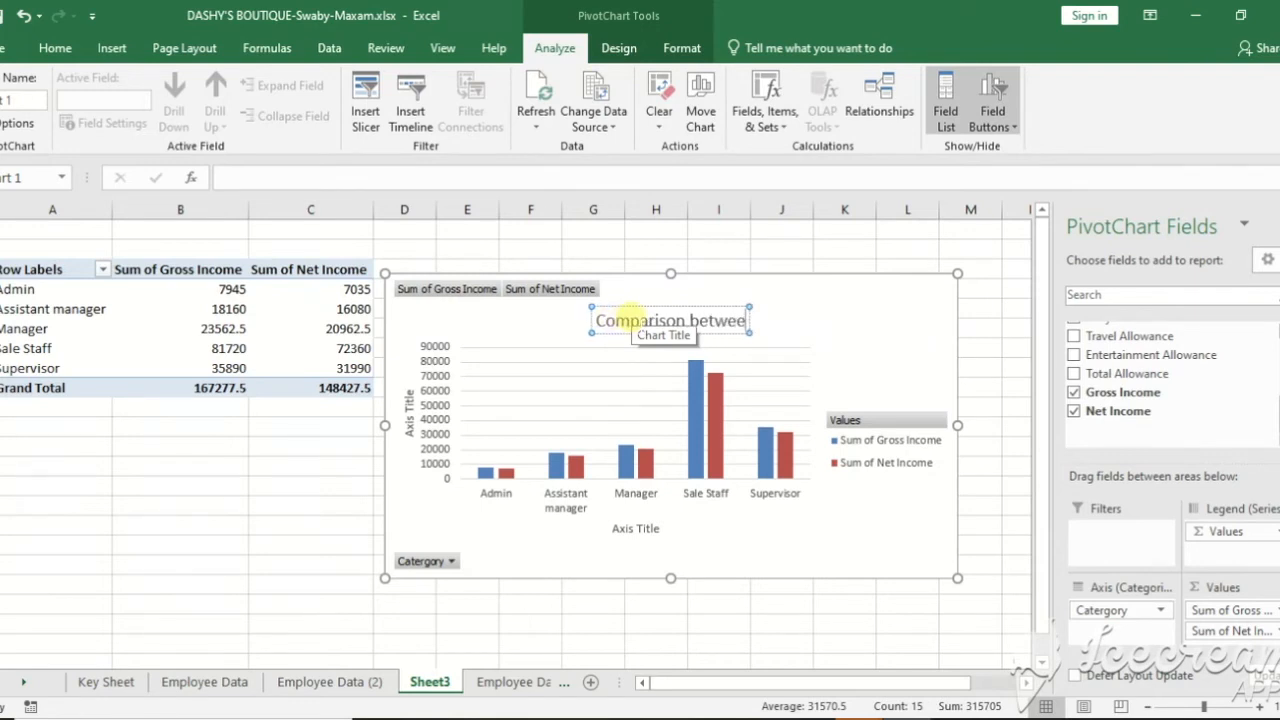
pyautogui.write('n Gross')
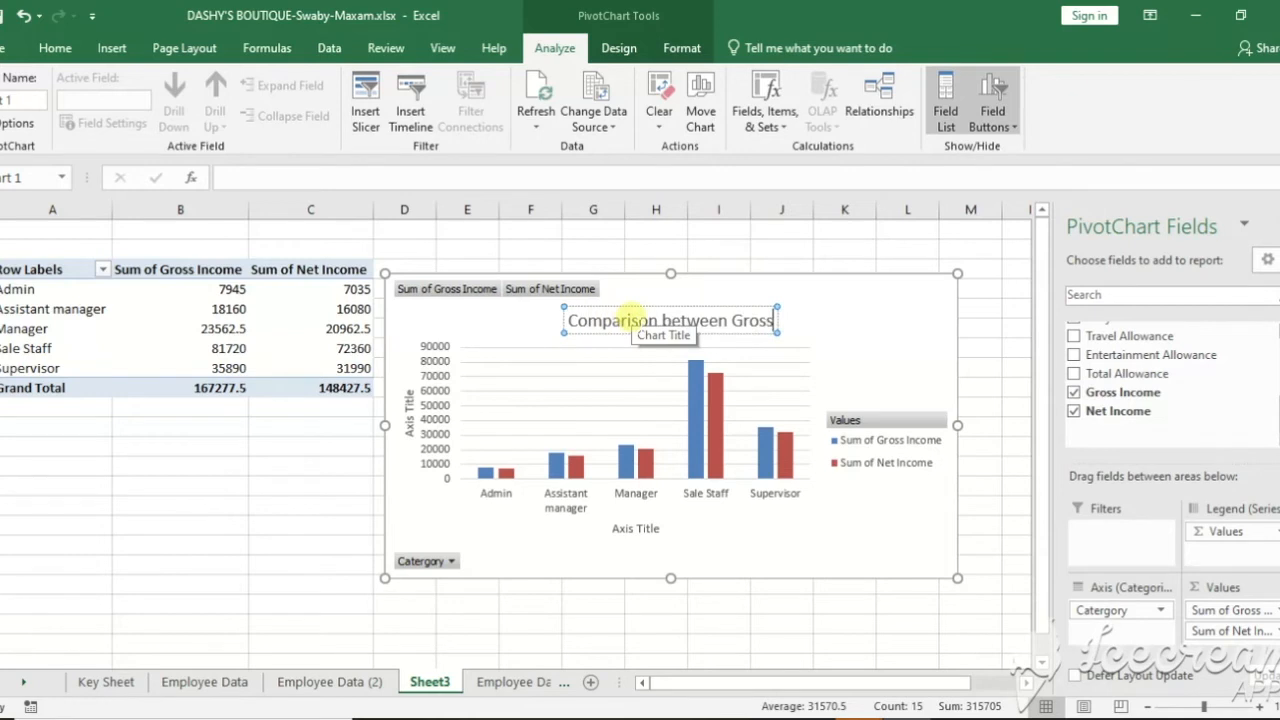
pyautogui.write(' and Net Income')
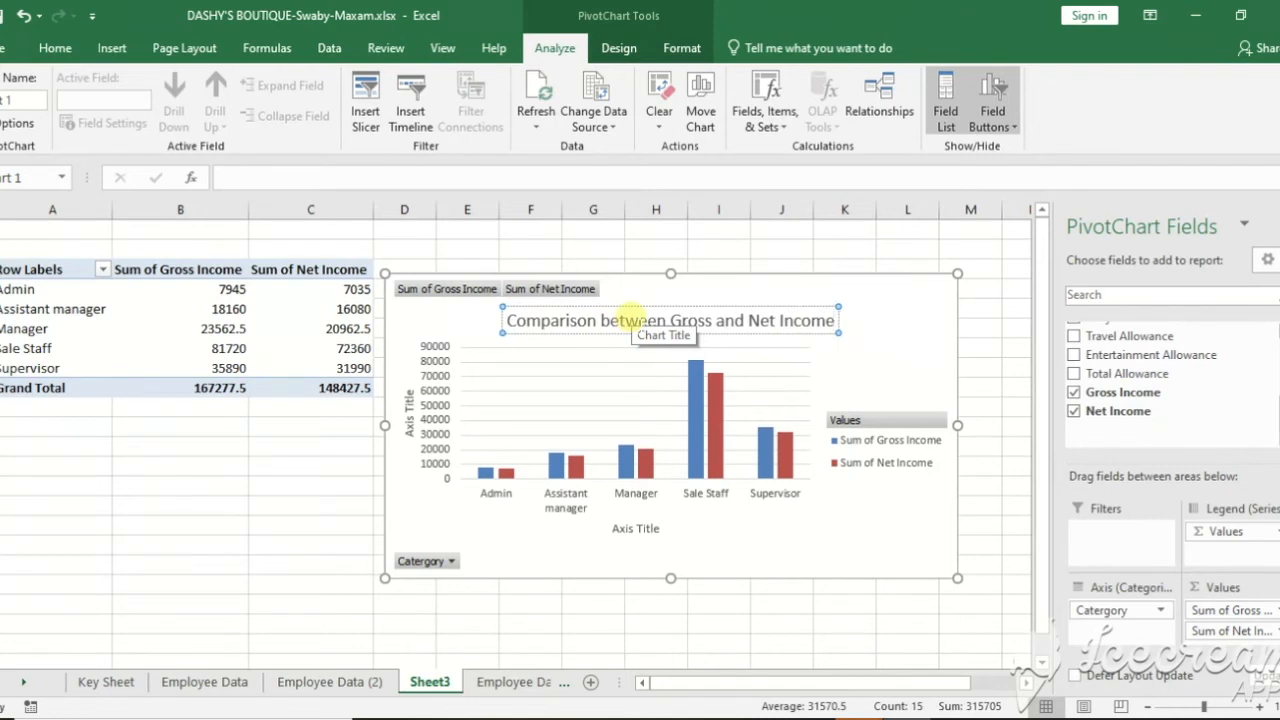
# Set the chart's vertical axis title to "Amount"
pyautogui.click(409, 425)
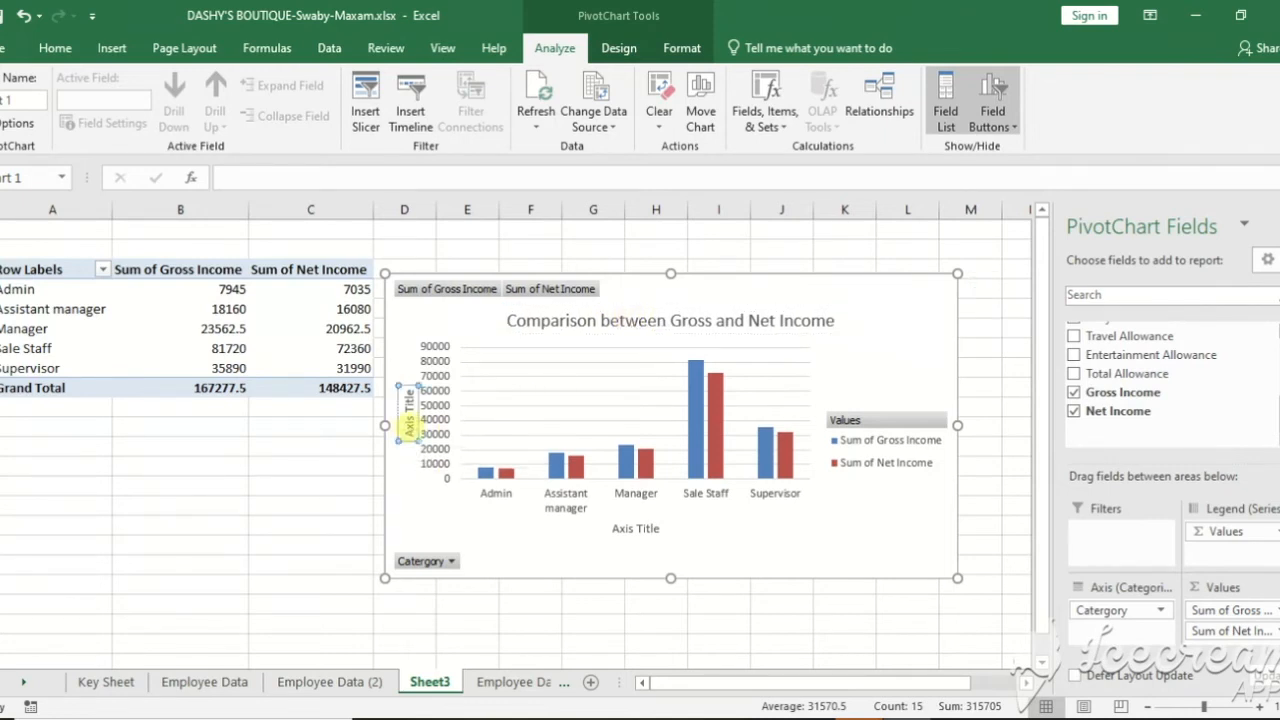
pyautogui.press('Delete')
pyautogui.press('Delete')
pyautogui.press('Delete')
pyautogui.press('Delete')
pyautogui.press('Delete')
pyautogui.press('Delete')
pyautogui.press('Delete')
pyautogui.press('Delete')
pyautogui.press('Delete')
pyautogui.press('BackSpace')
pyautogui.write('Amo')
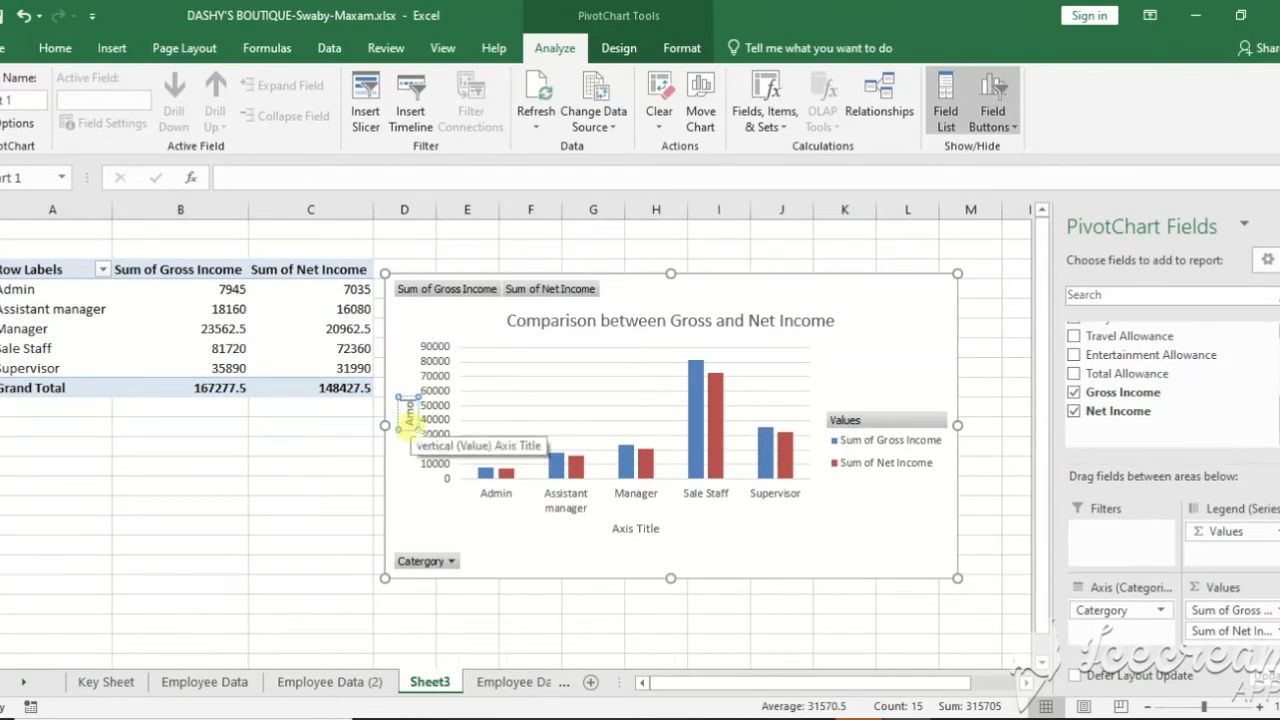
pyautogui.write('unt')
# Set the chart's horizontal axis title to "Category" and save the workbook
pyautogui.click(648, 530)
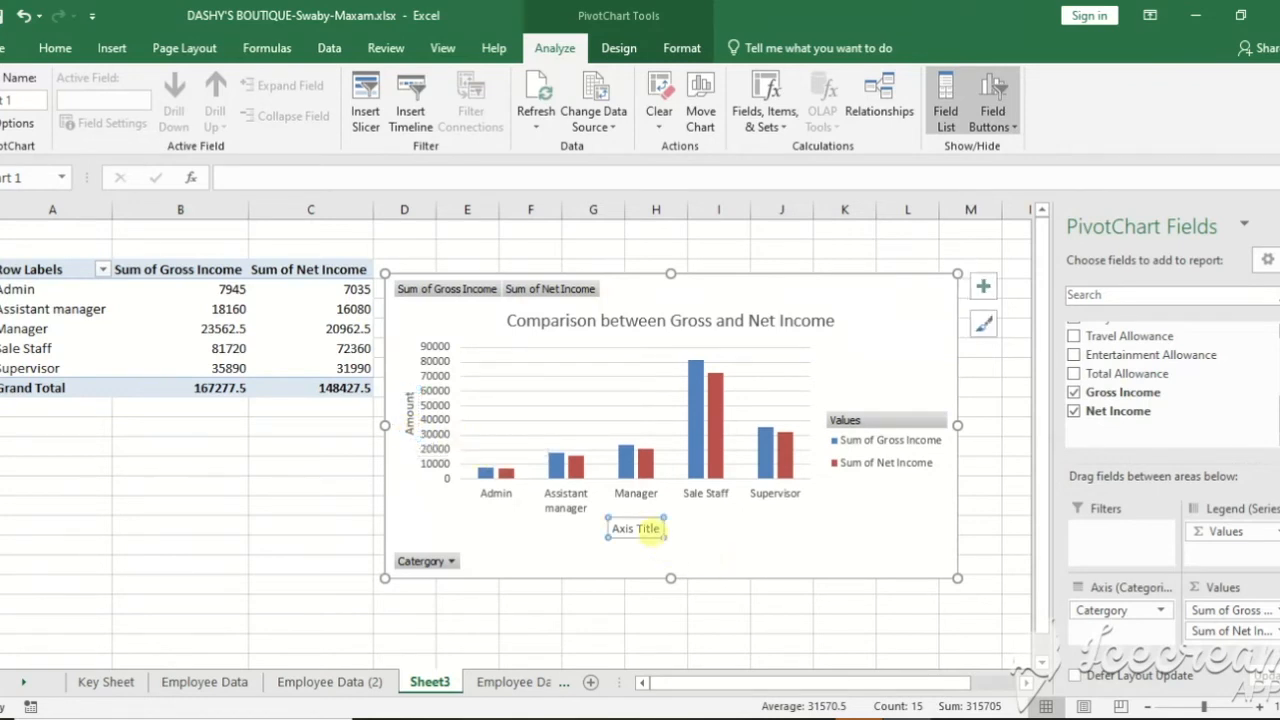
pyautogui.click(649, 529)
pyautogui.press('BackSpace')
pyautogui.press('BackSpace')
pyautogui.press('BackSpace')
pyautogui.press('BackSpace')
pyautogui.press('BackSpace')
pyautogui.press('BackSpace')
pyautogui.press('BackSpace')
pyautogui.press('BackSpace')
pyautogui.press('BackSpace')
pyautogui.press('BackSpace')
pyautogui.write('Cate')
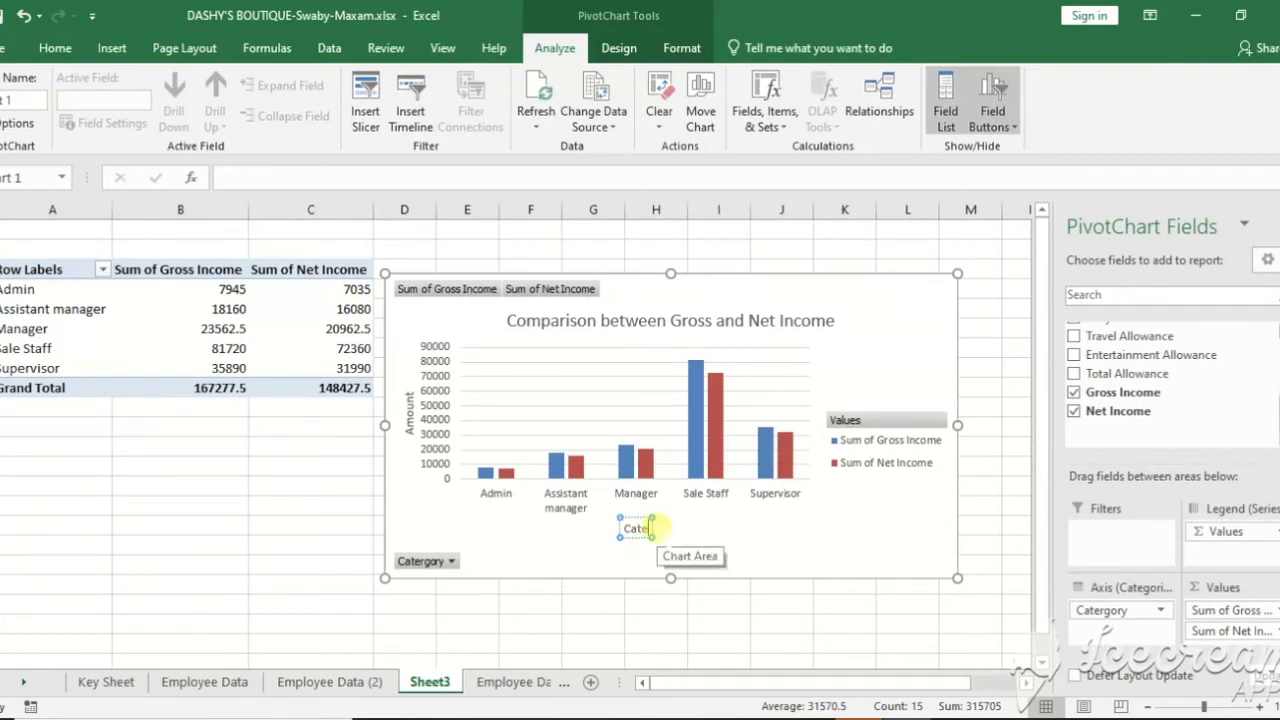
pyautogui.write('go')
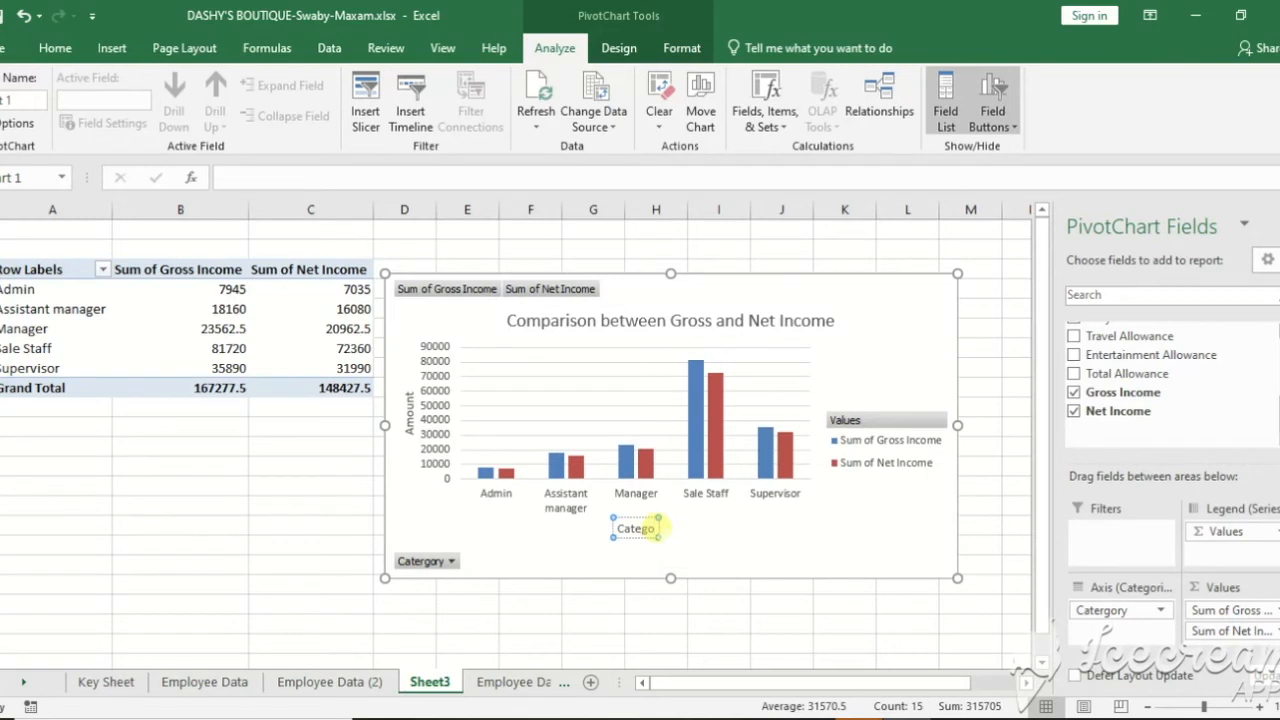
pyautogui.write('ry')
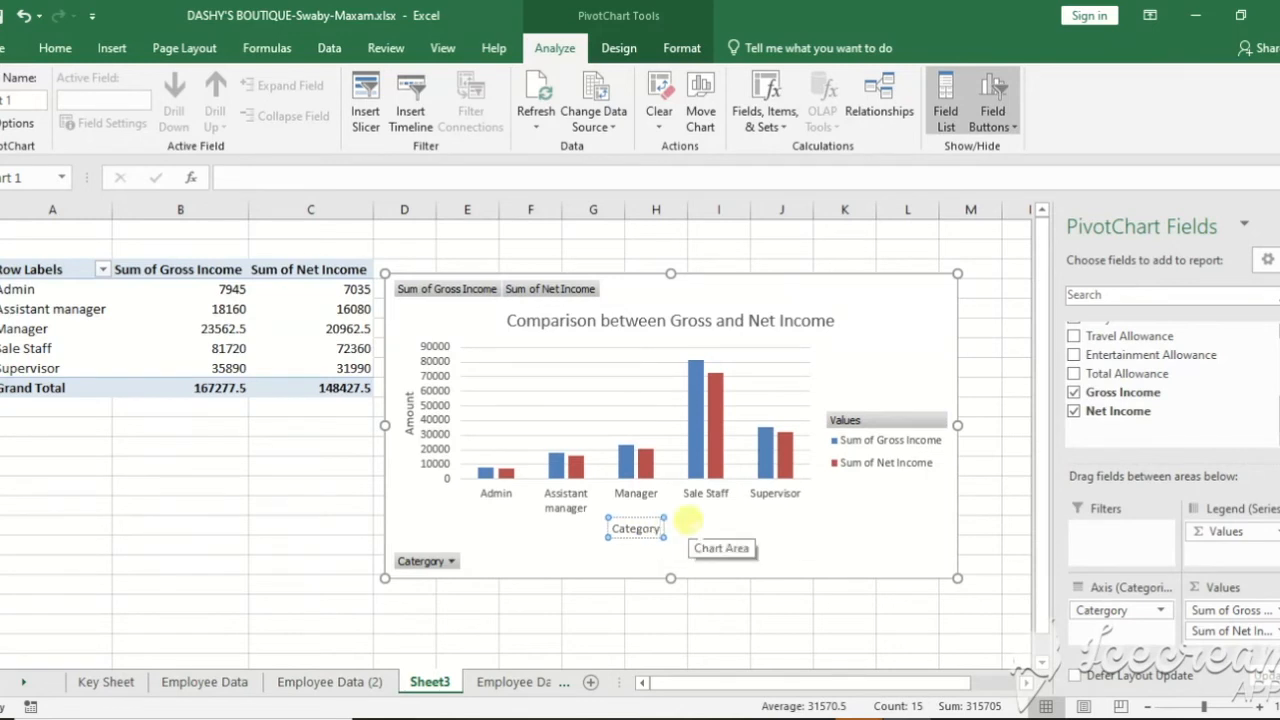
pyautogui.click(834, 530)
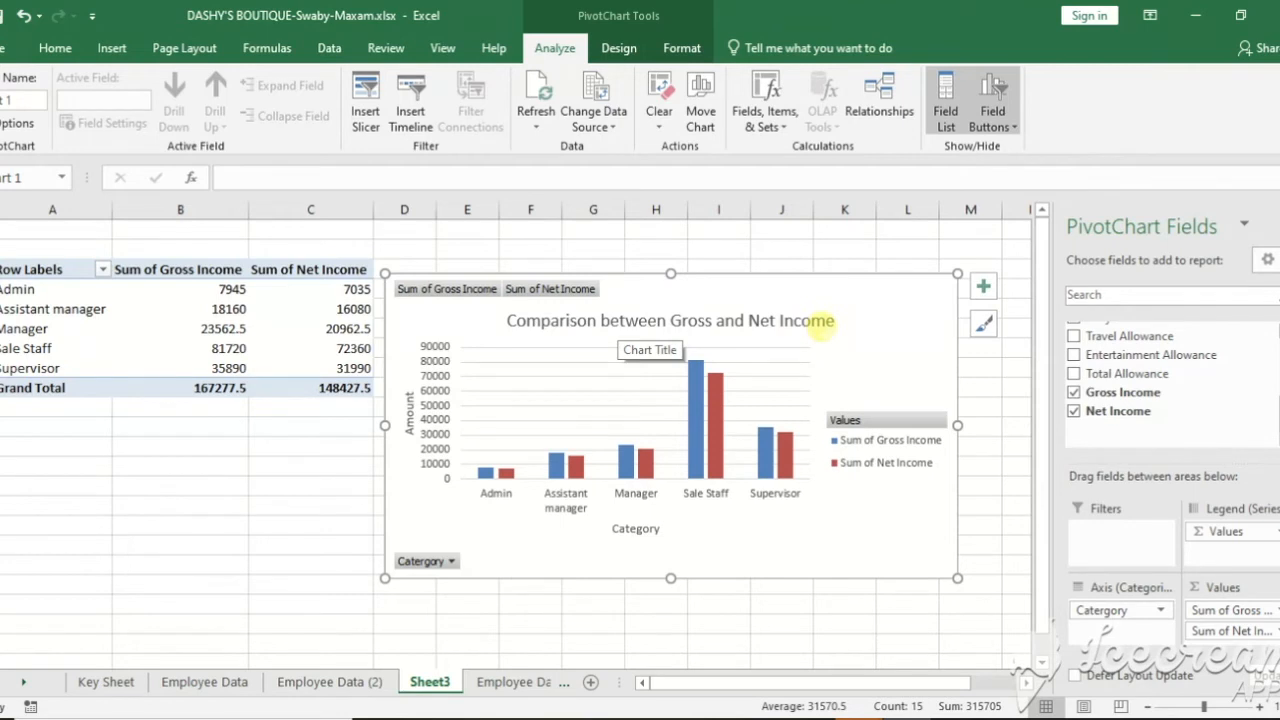
pyautogui.click(1, 18)
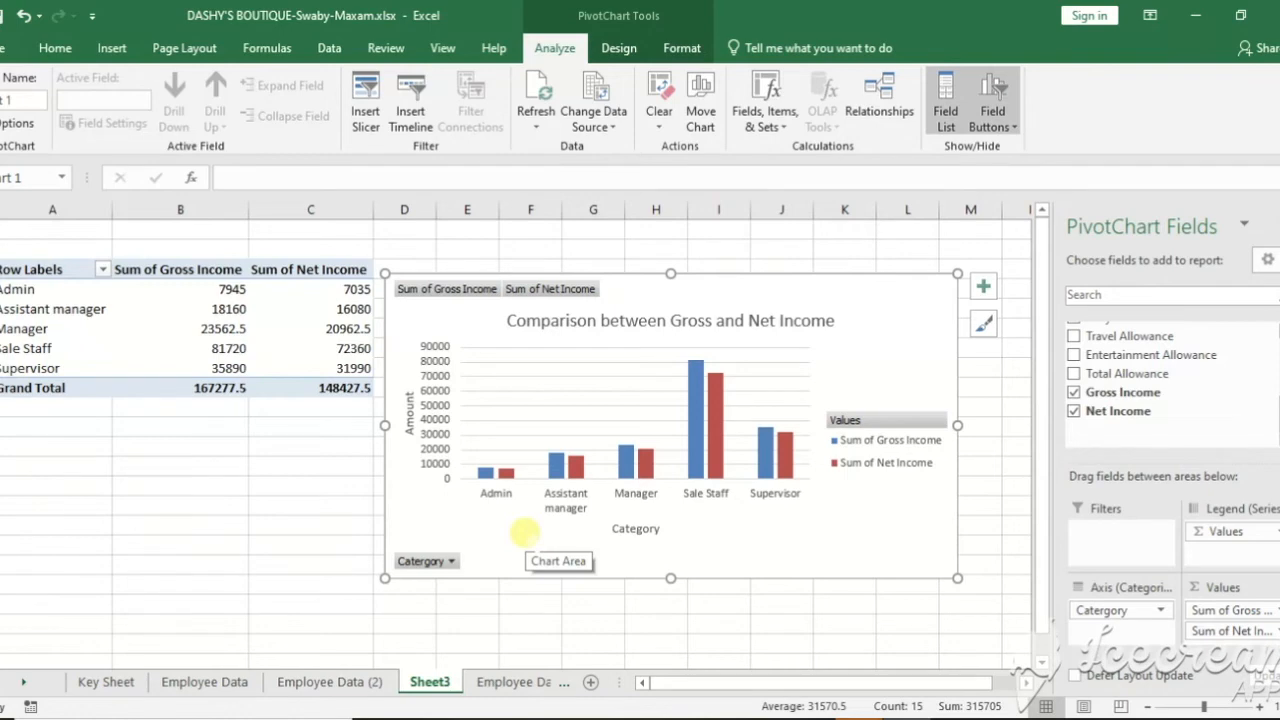
# Switch to Word and highlight the column chart and pie chart instructions, items b and c of TASK C, in yellow
pyautogui.hotkey('alt', 'Tab')
pyautogui.moveTo(213, 262); pyautogui.dragTo(777, 300)
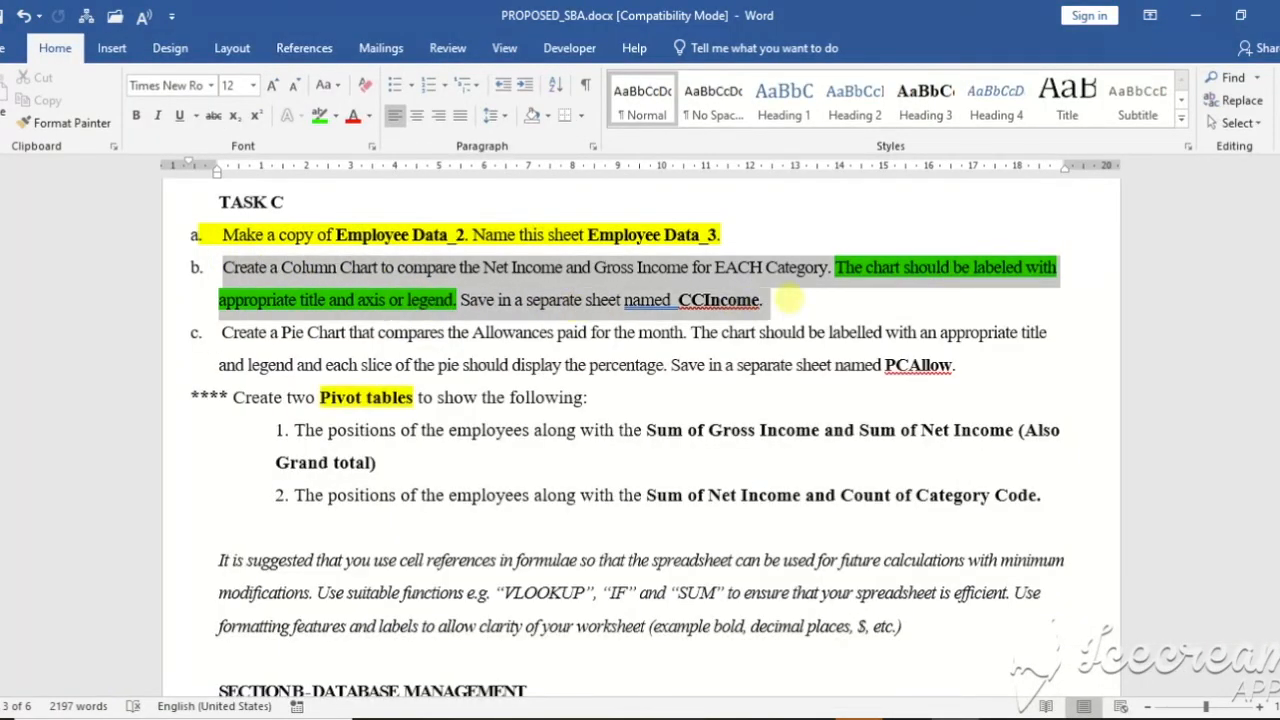
pyautogui.click(336, 116)
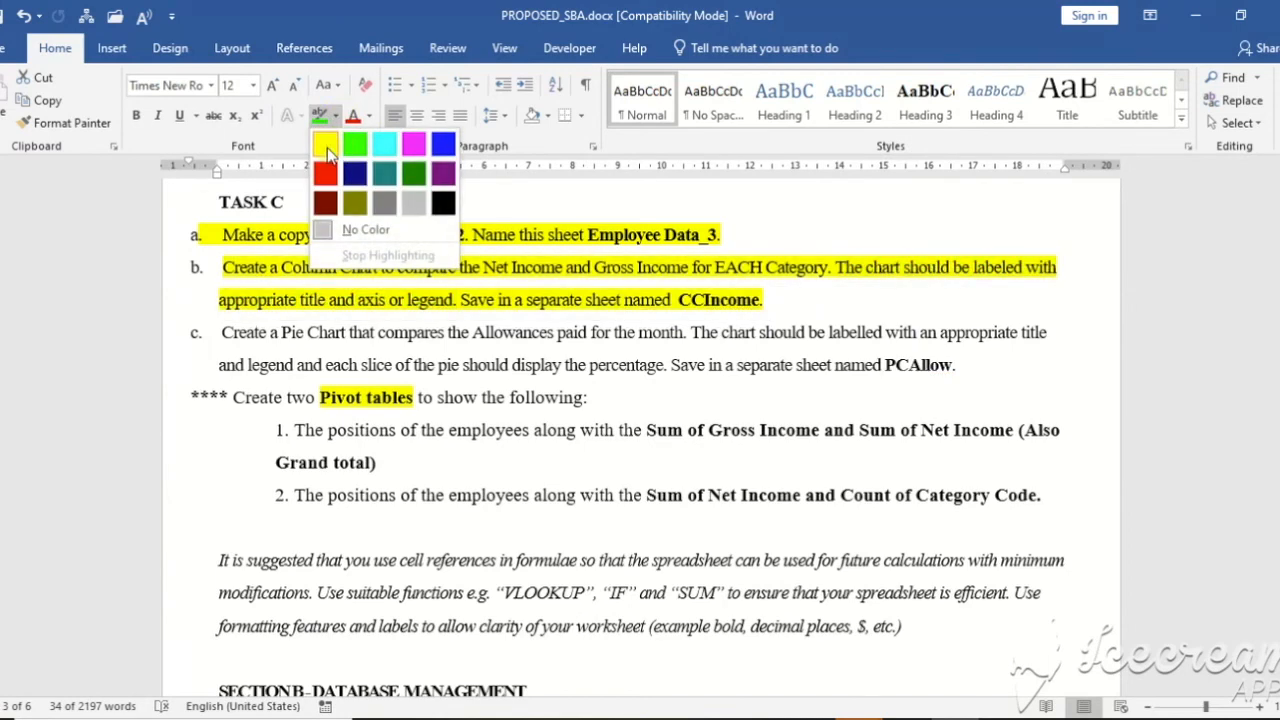
pyautogui.click(327, 147)
pyautogui.click(384, 236)
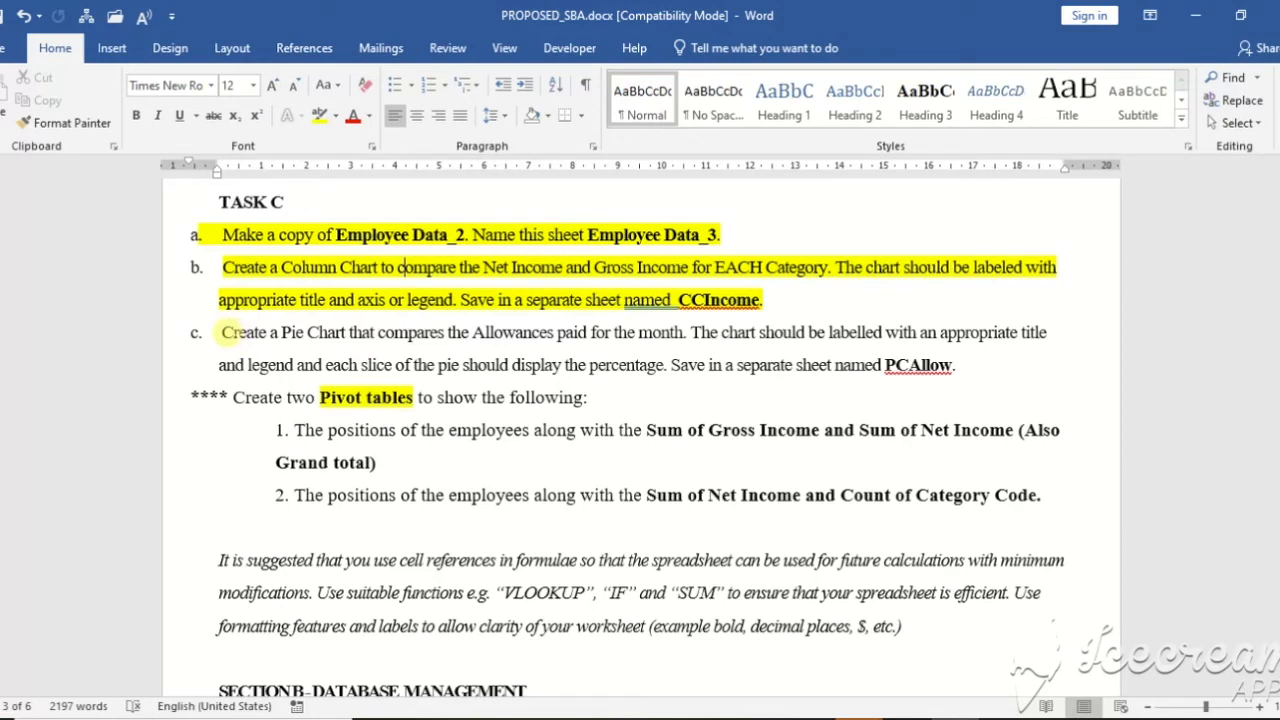
pyautogui.moveTo(222, 332); pyautogui.dragTo(945, 352)
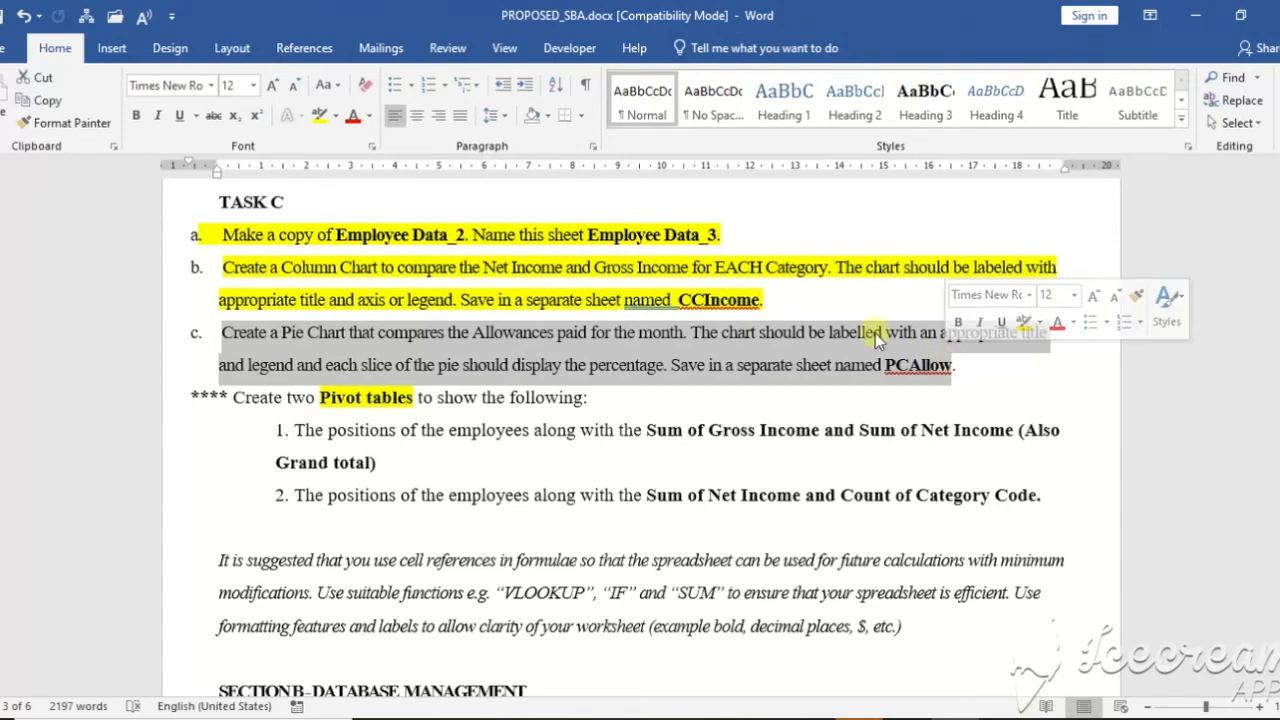
pyautogui.click(320, 115)
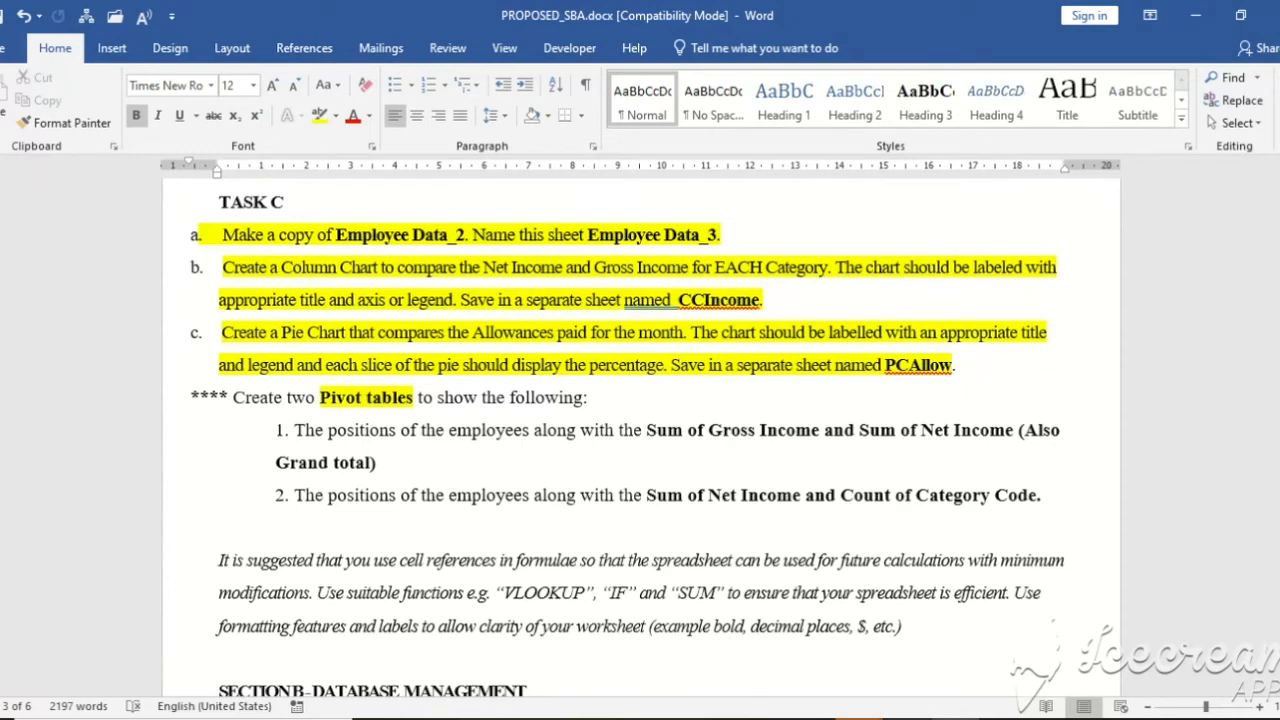
# Switch back to Excel and rename the sheet holding the column chart as CCIncome, checking the required name in Word
pyautogui.click(948, 719)
pyautogui.click(451, 689)
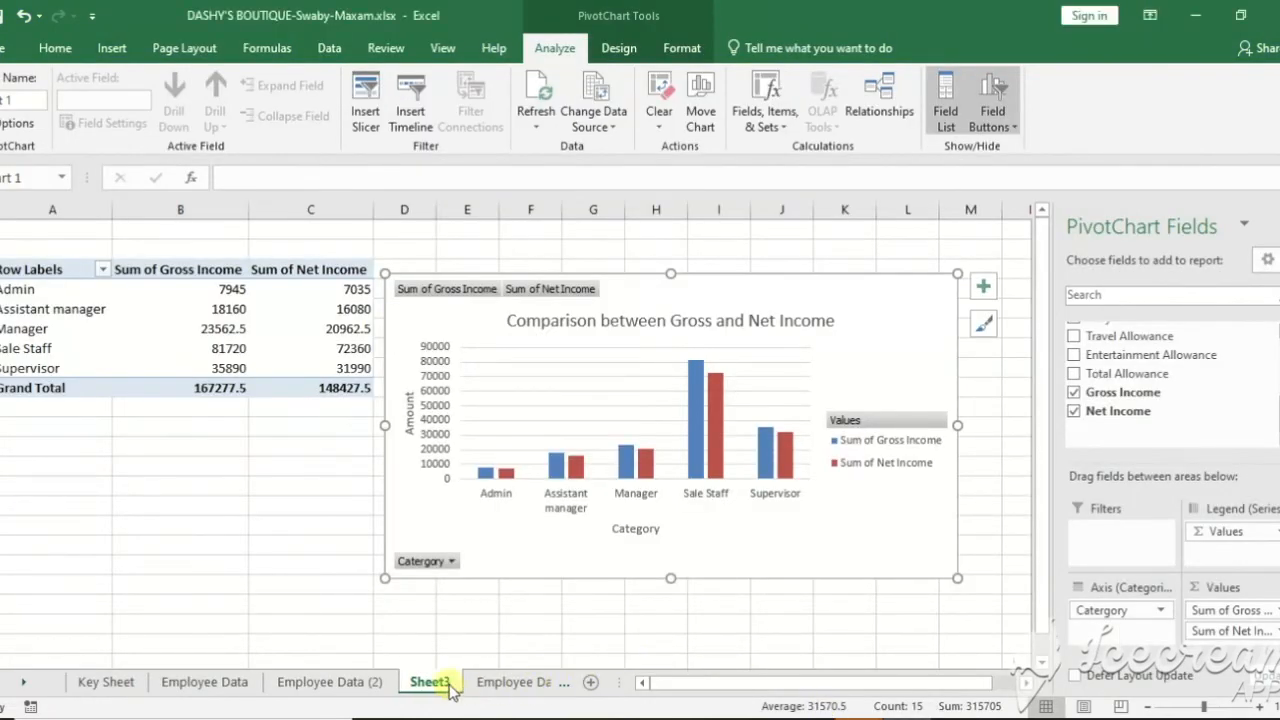
pyautogui.doubleClick(440, 682)
pyautogui.write('CC')
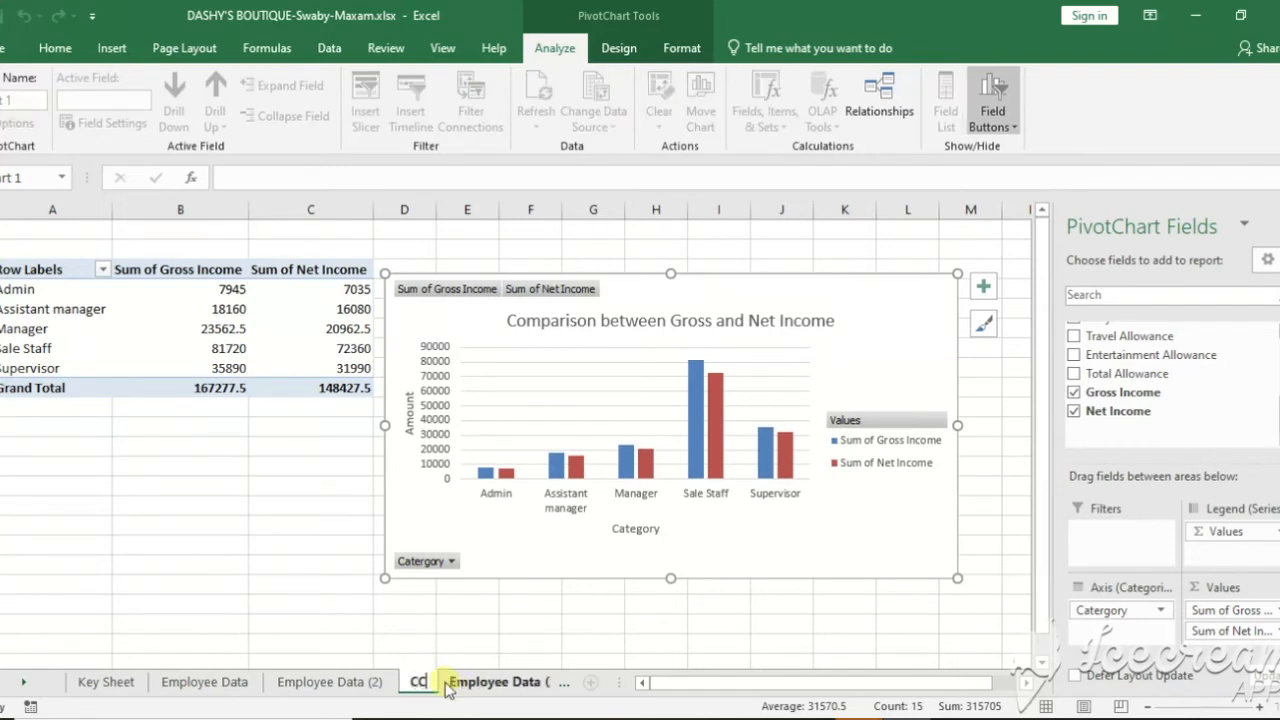
pyautogui.write('income')
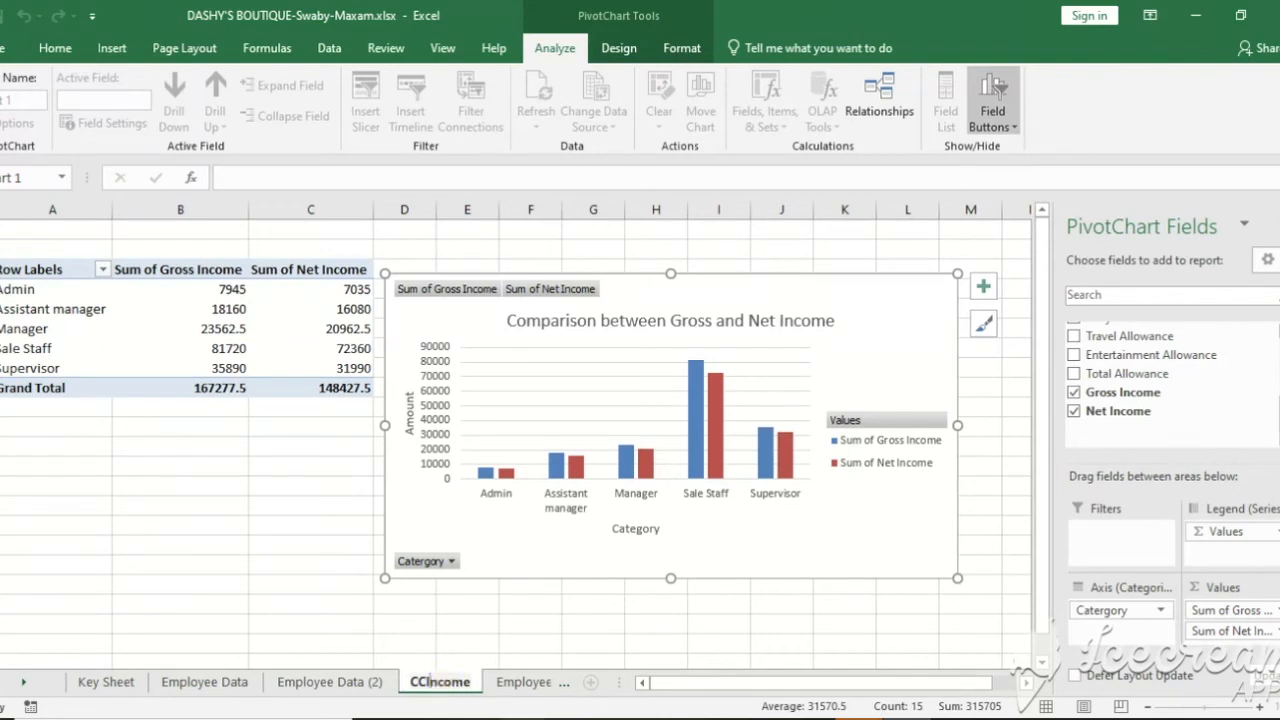
pyautogui.click(955, 718)
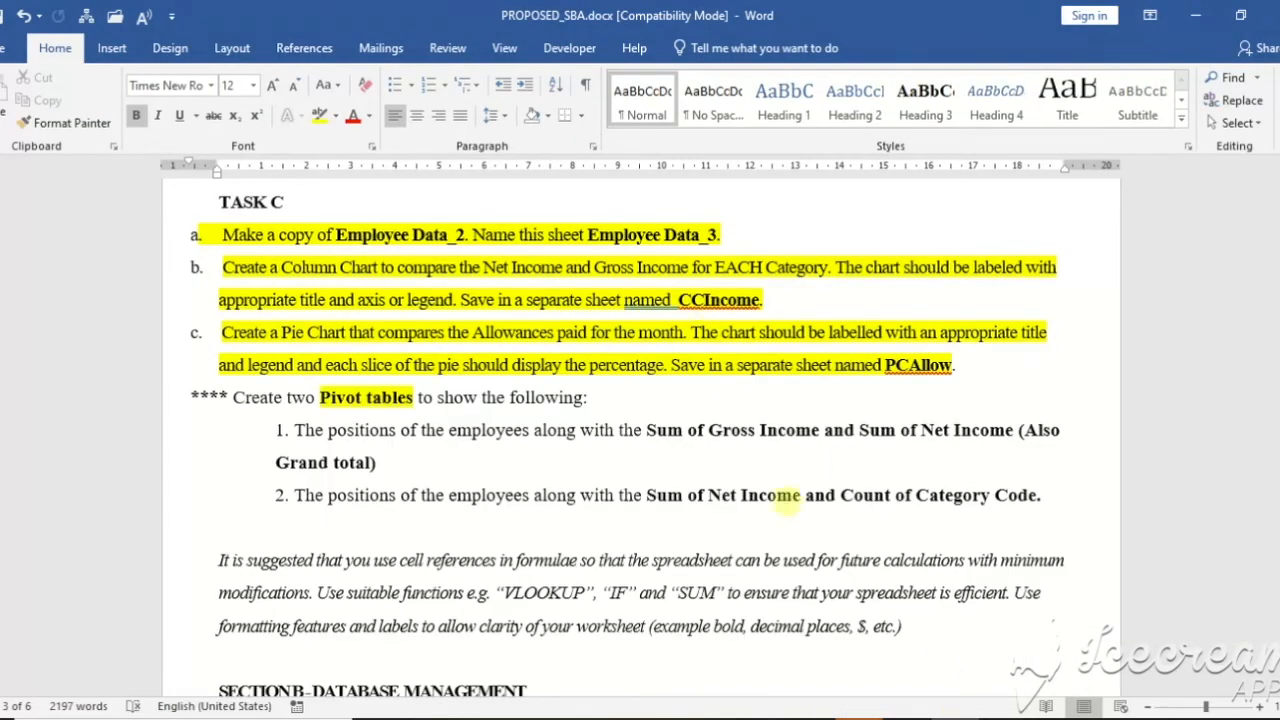
pyautogui.click(908, 718)
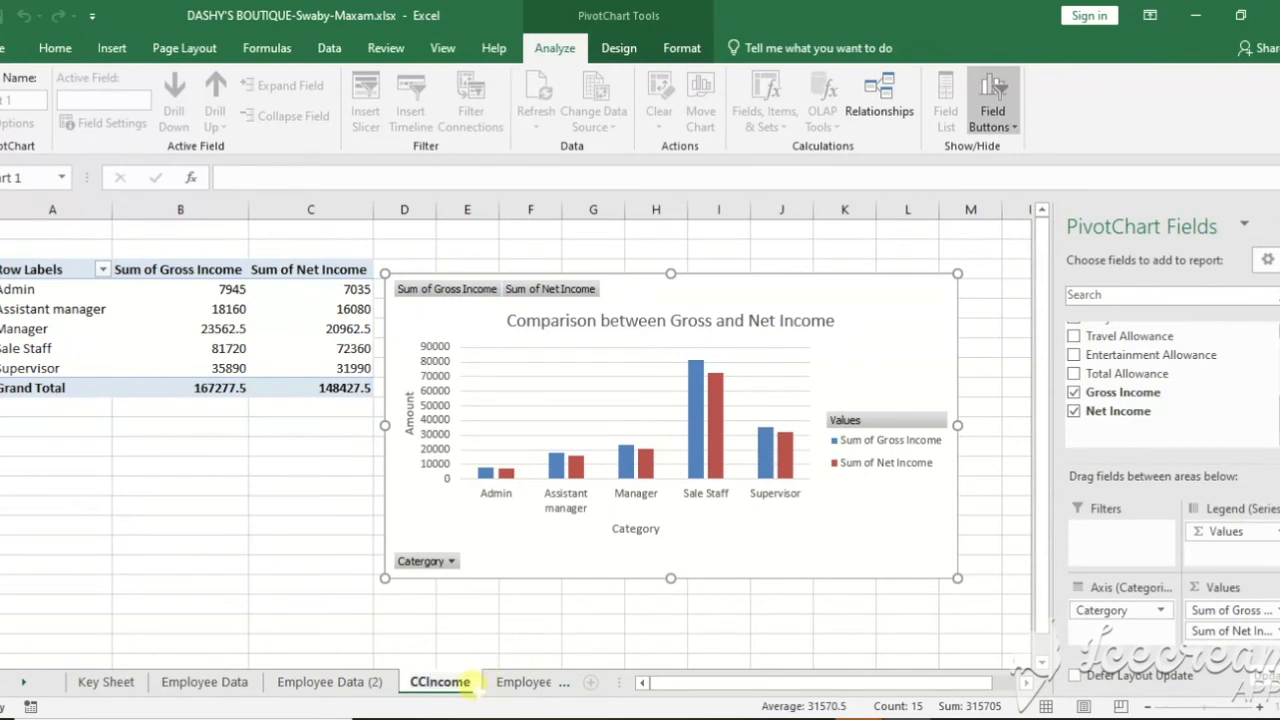
pyautogui.click(466, 684)
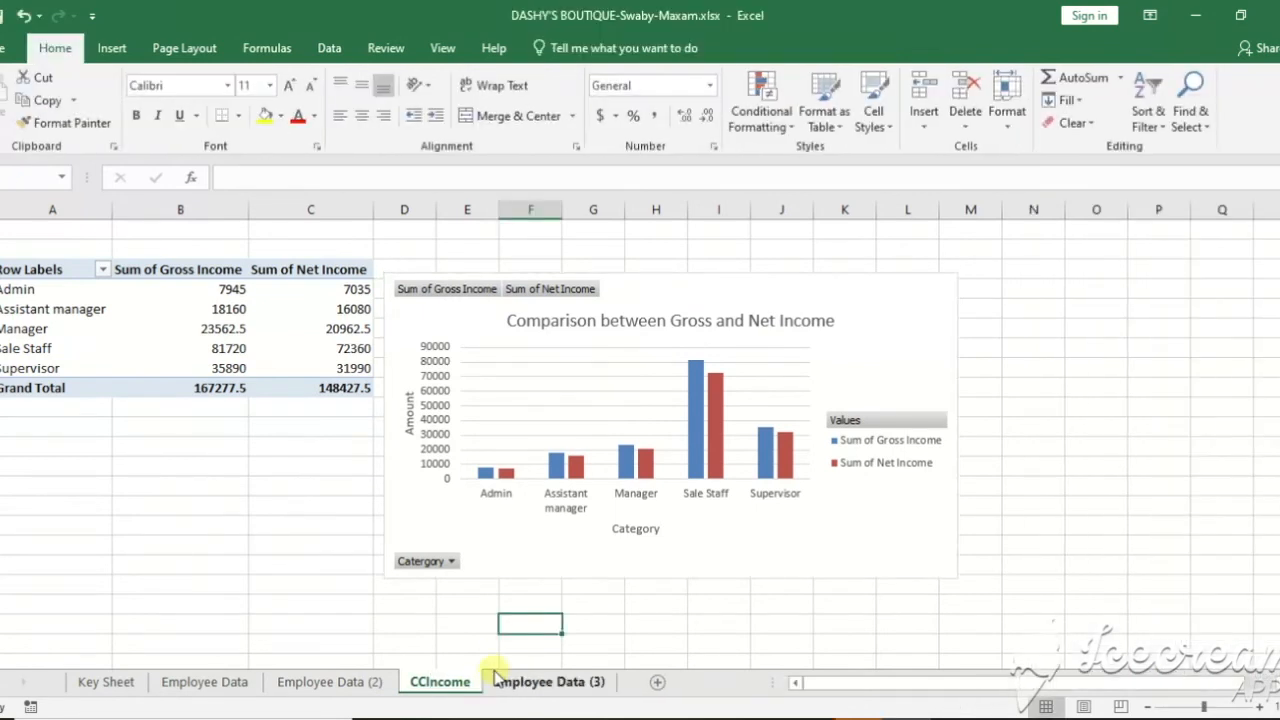
# On the Employee Data (3) sheet, total the Daily Allowance column beneath its last entry with a SUM of K5:K33
pyautogui.click(520, 681)
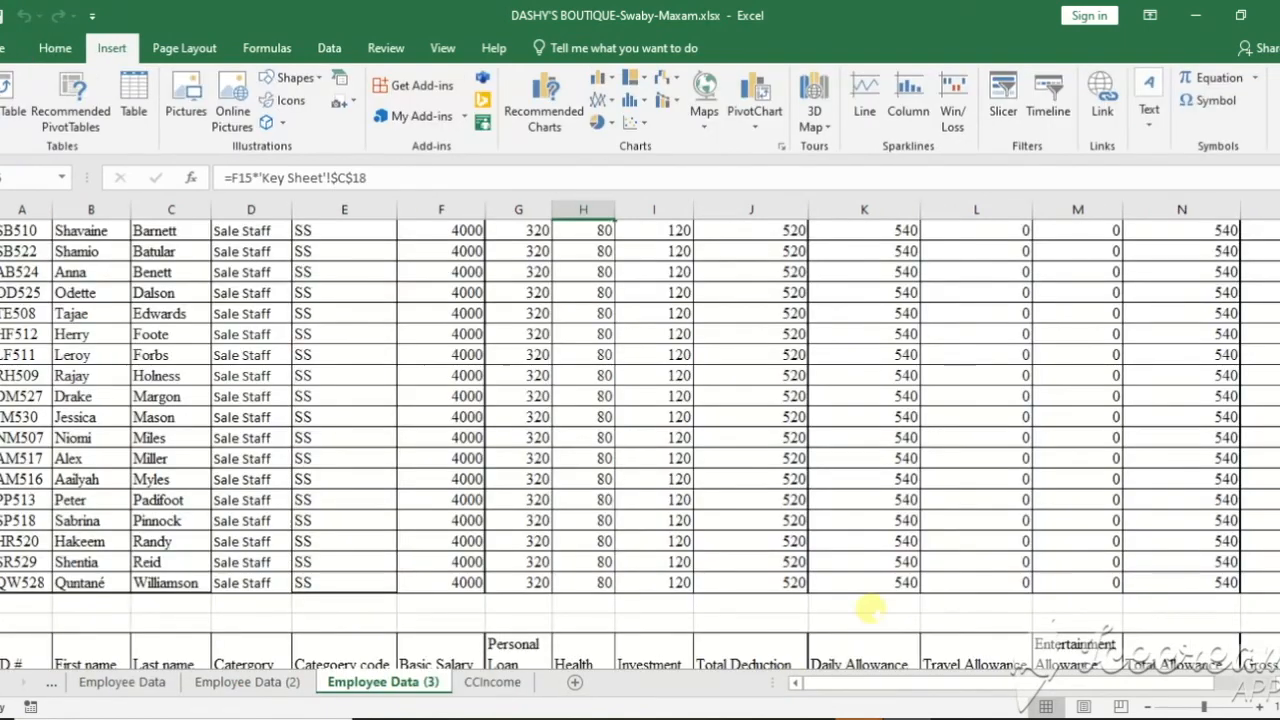
pyautogui.scroll(6, 860, 606)
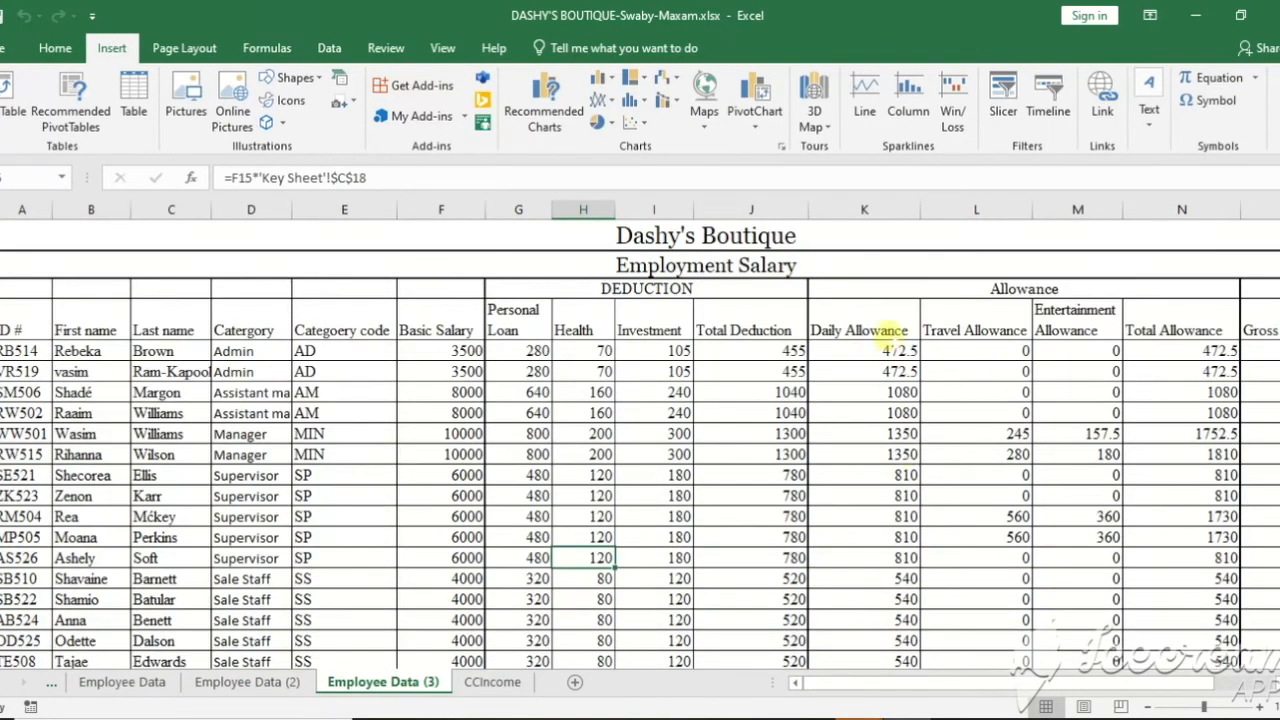
pyautogui.scroll(-5, 912, 630)
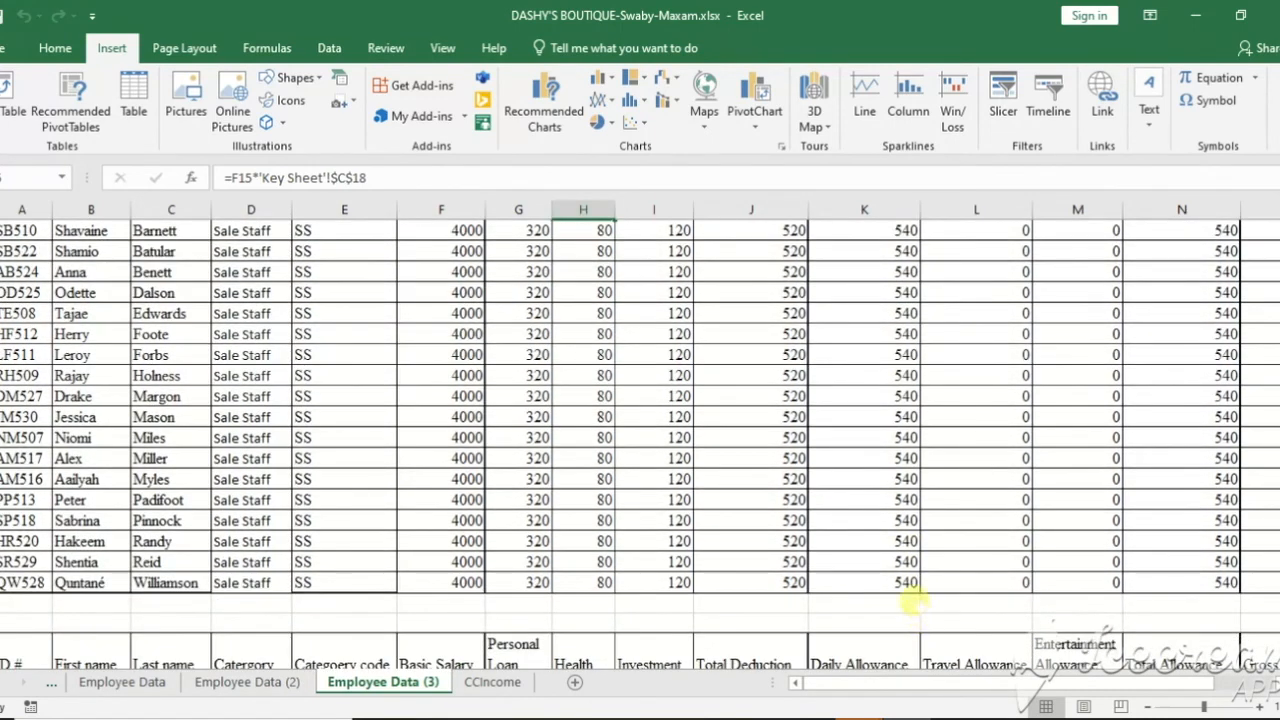
pyautogui.click(885, 600)
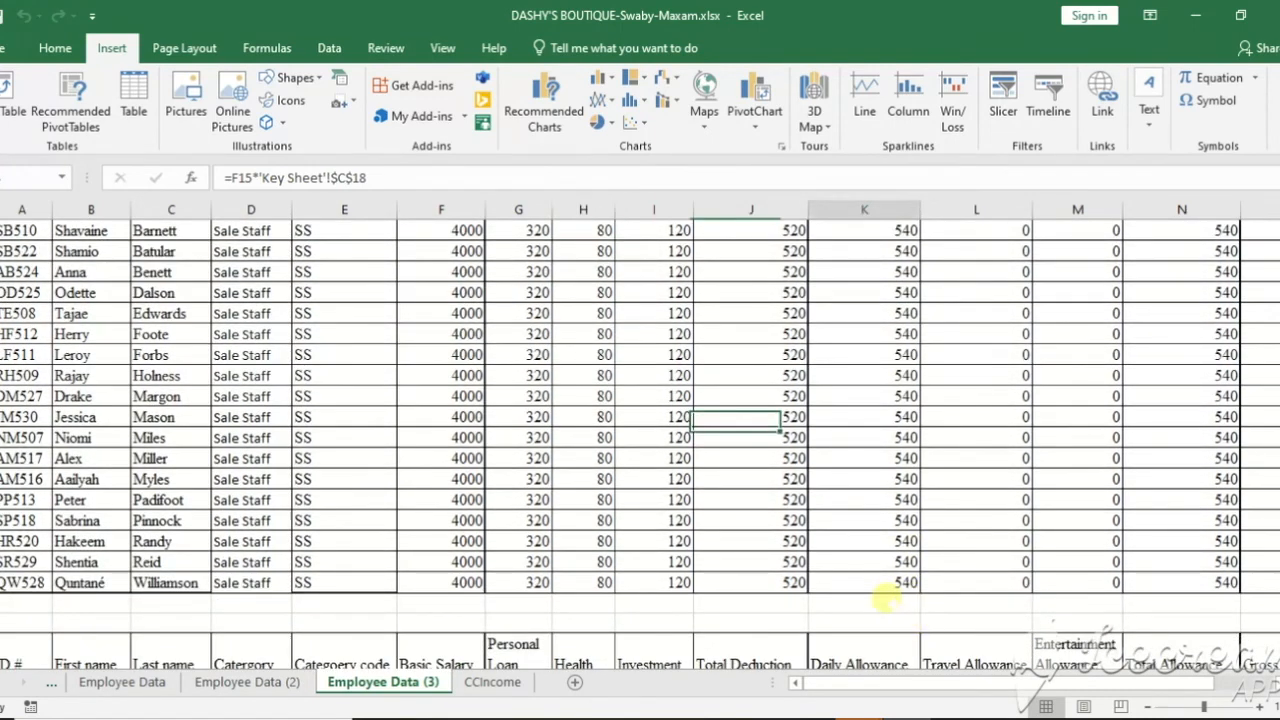
pyautogui.write('=')
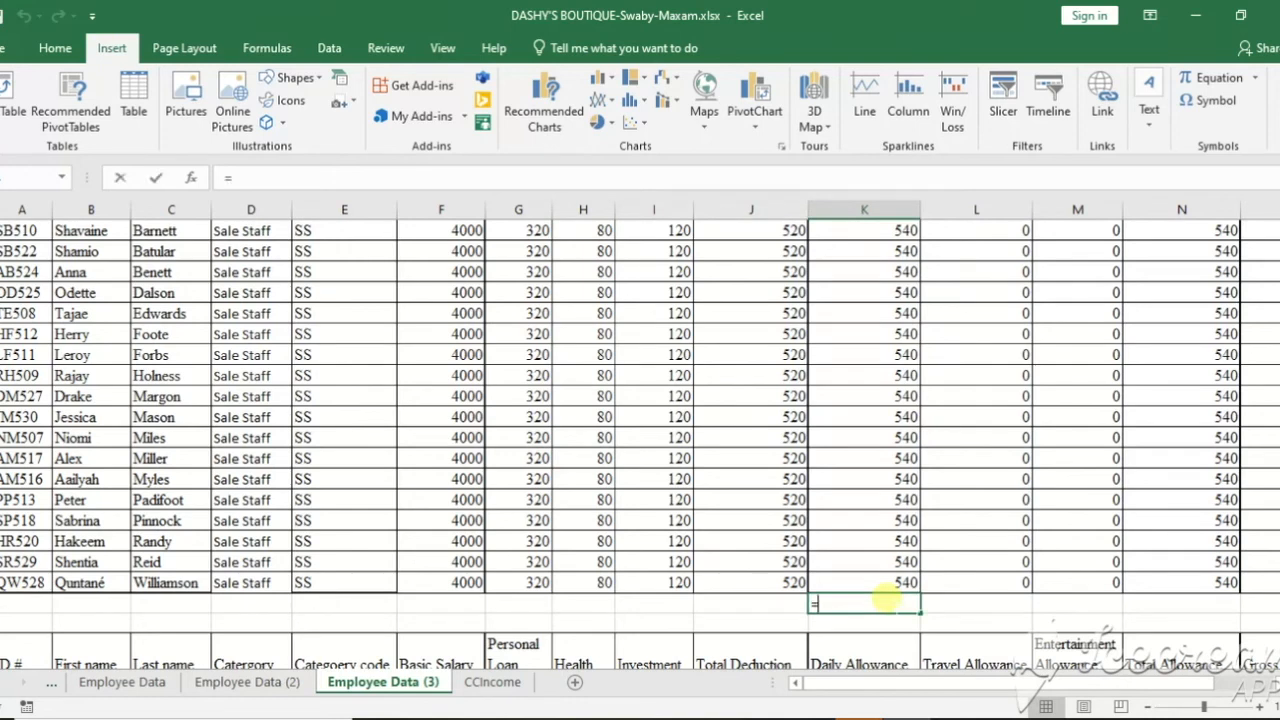
pyautogui.write('sum')
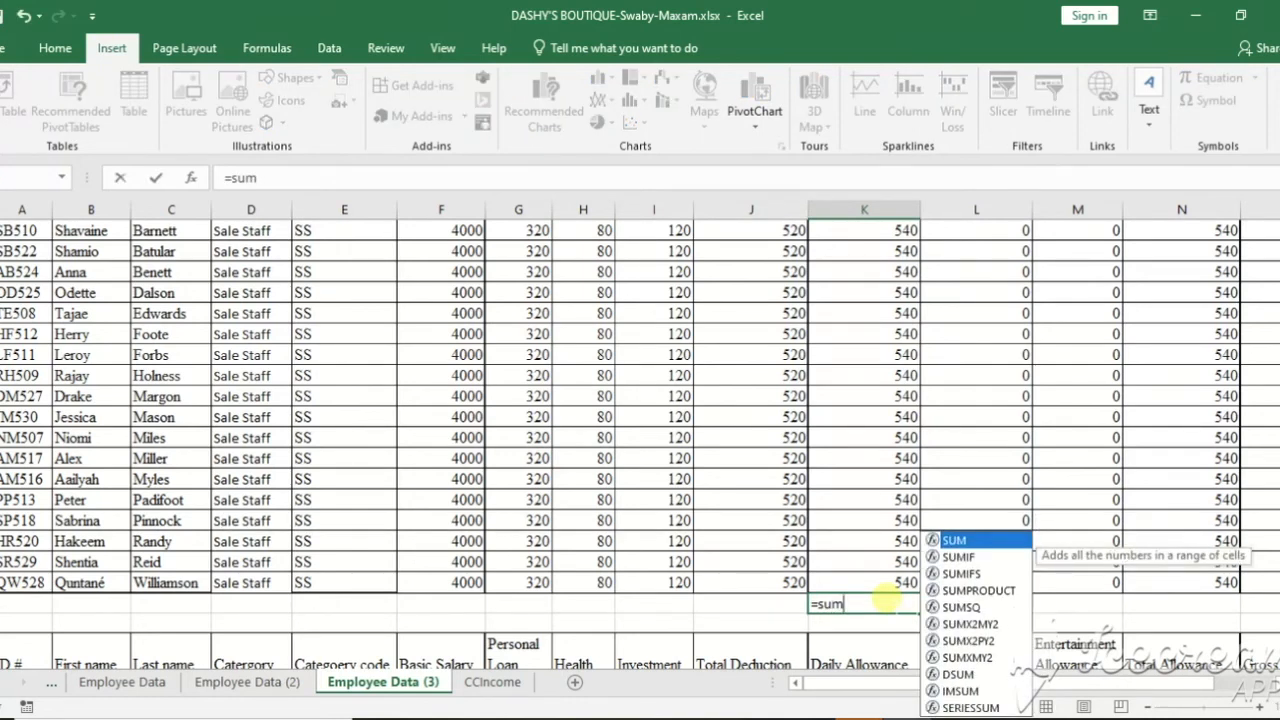
pyautogui.write('(')
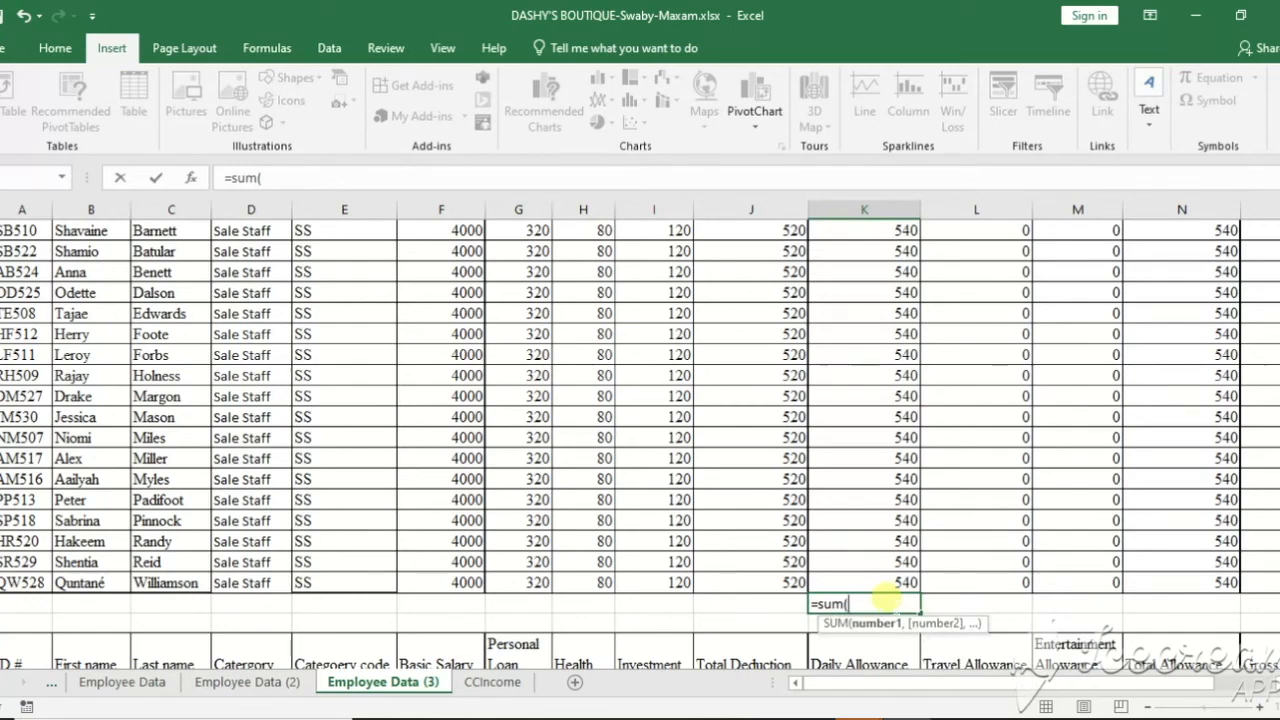
pyautogui.scroll(6, 885, 598)
pyautogui.moveTo(885, 351); pyautogui.dragTo(889, 623)
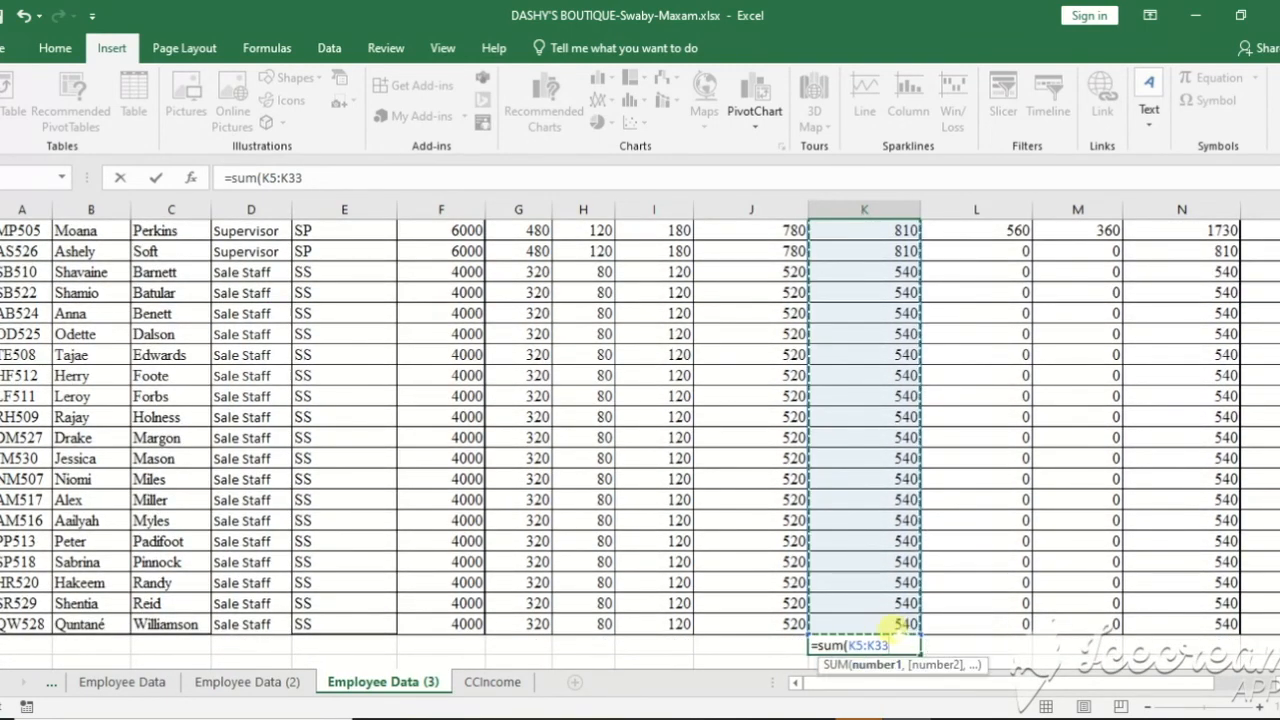
pyautogui.write(')')
pyautogui.press('Return')
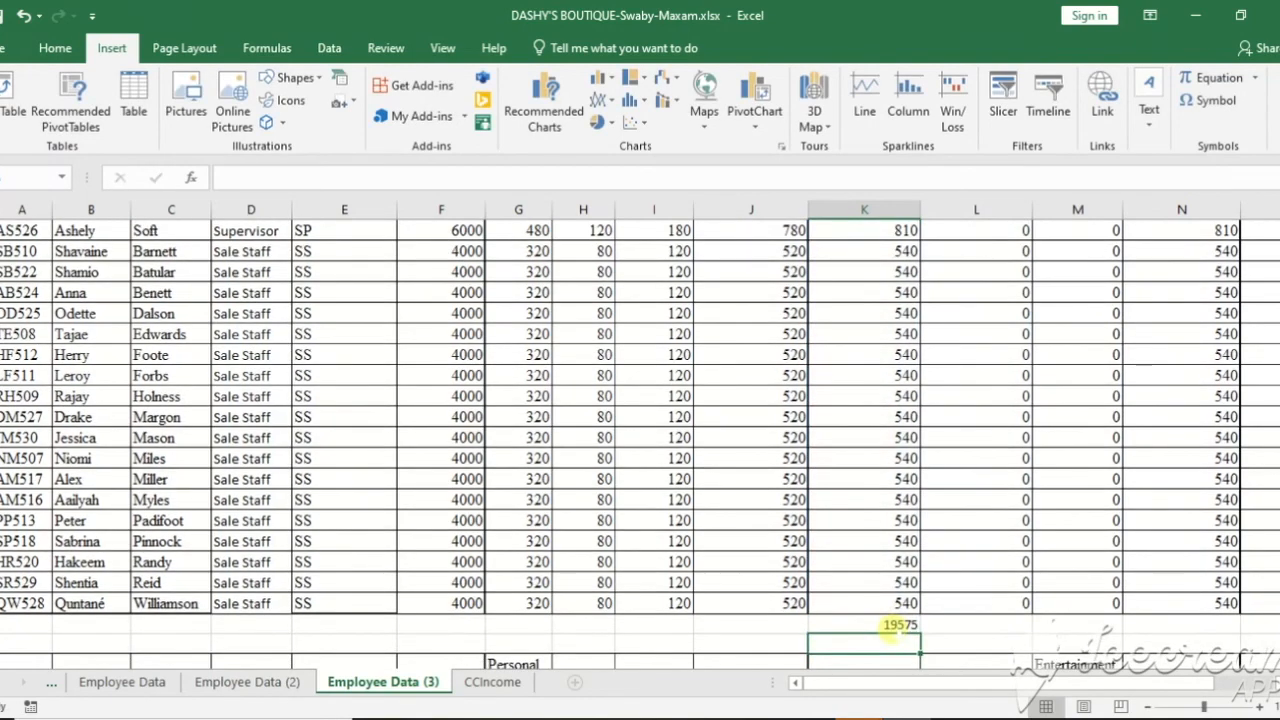
# Total the Travel Allowance column beneath its last entry with a SUM of L5:L33
pyautogui.click(985, 624)
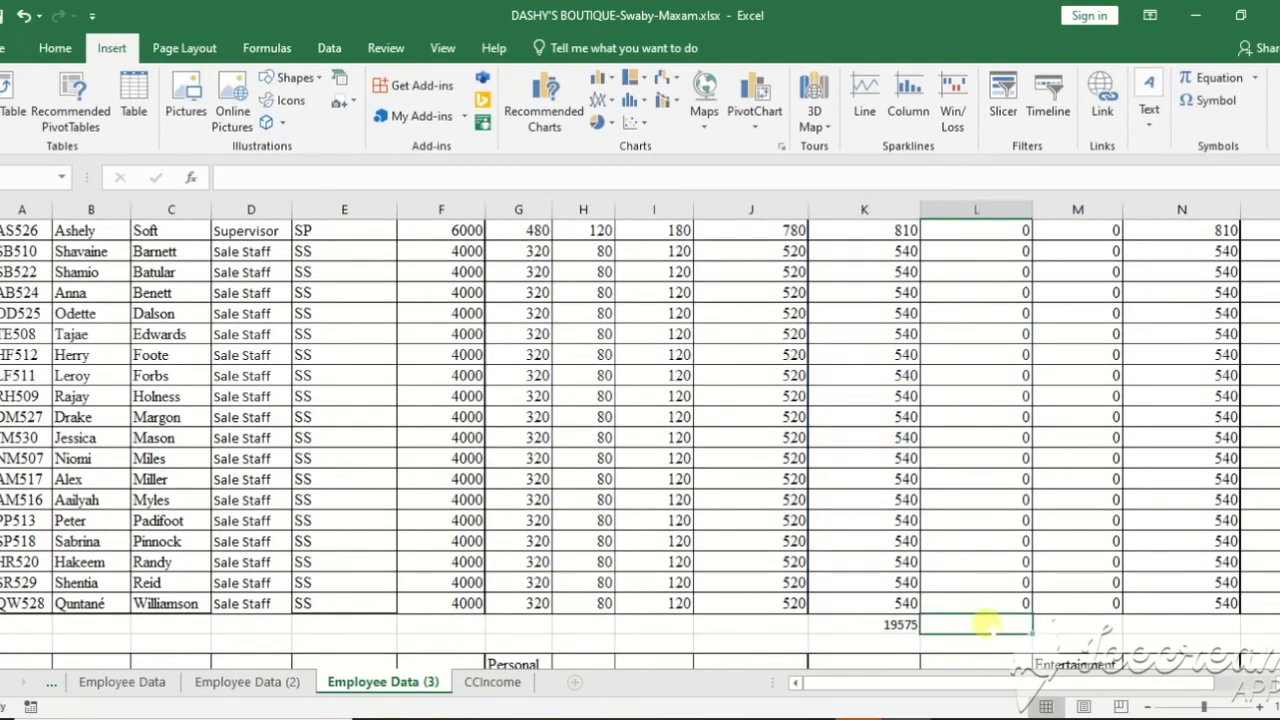
pyautogui.write('=')
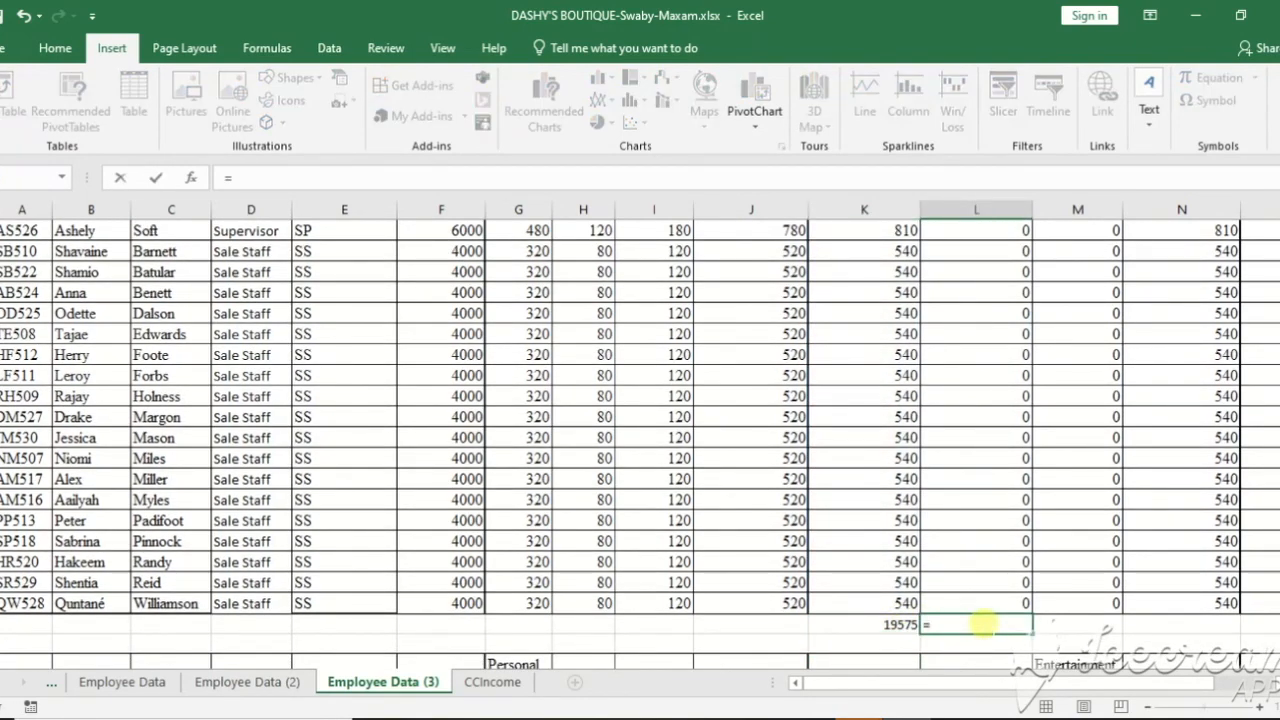
pyautogui.write('sum(')
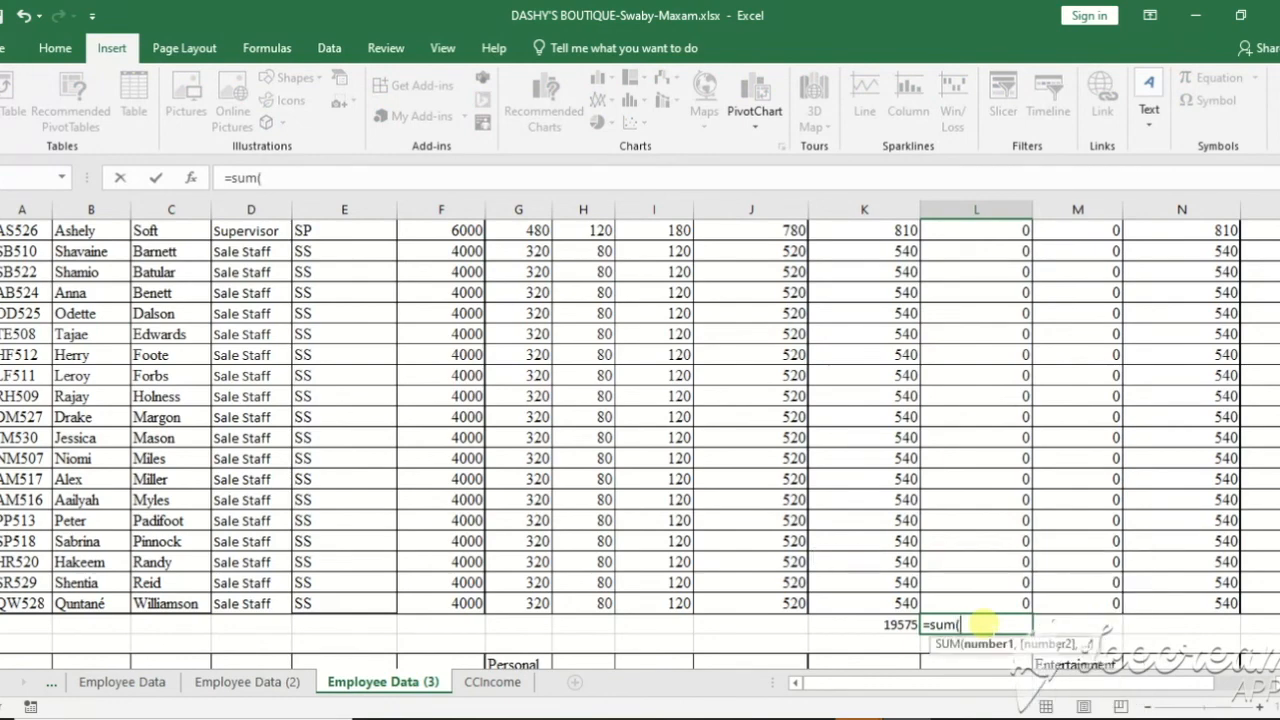
pyautogui.scroll(5, 995, 450)
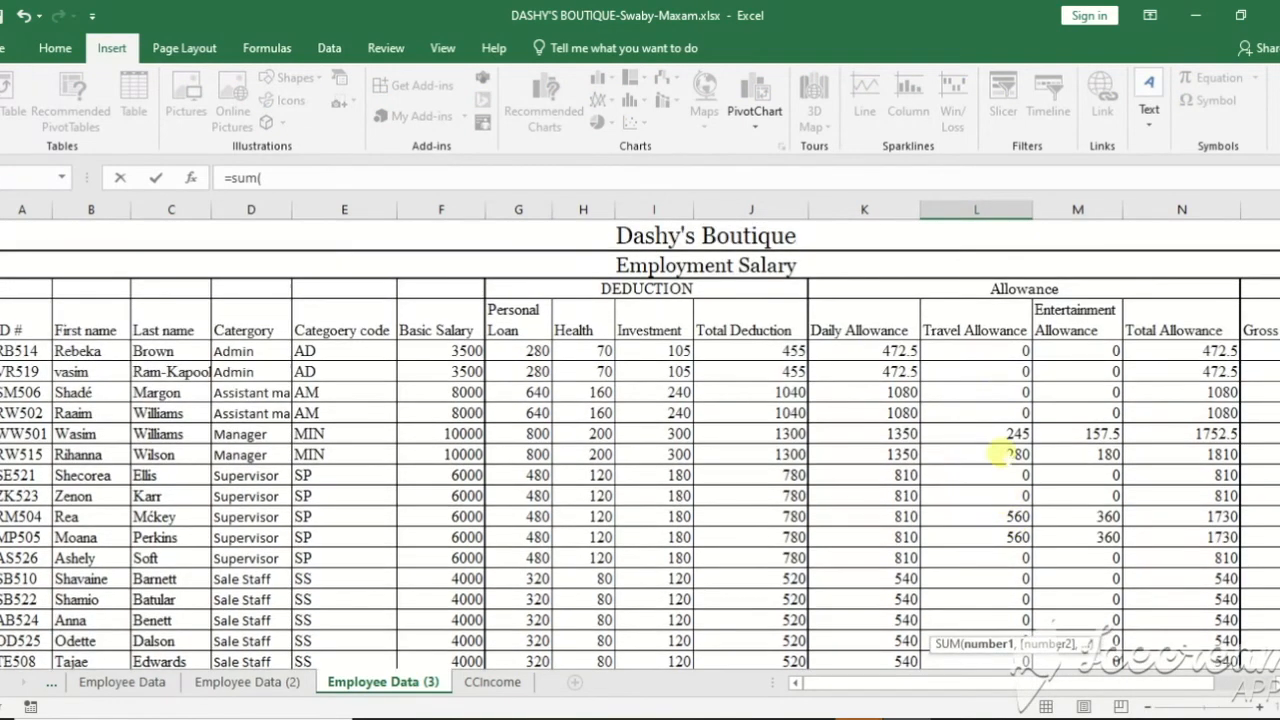
pyautogui.moveTo(997, 354); pyautogui.dragTo(1025, 607)
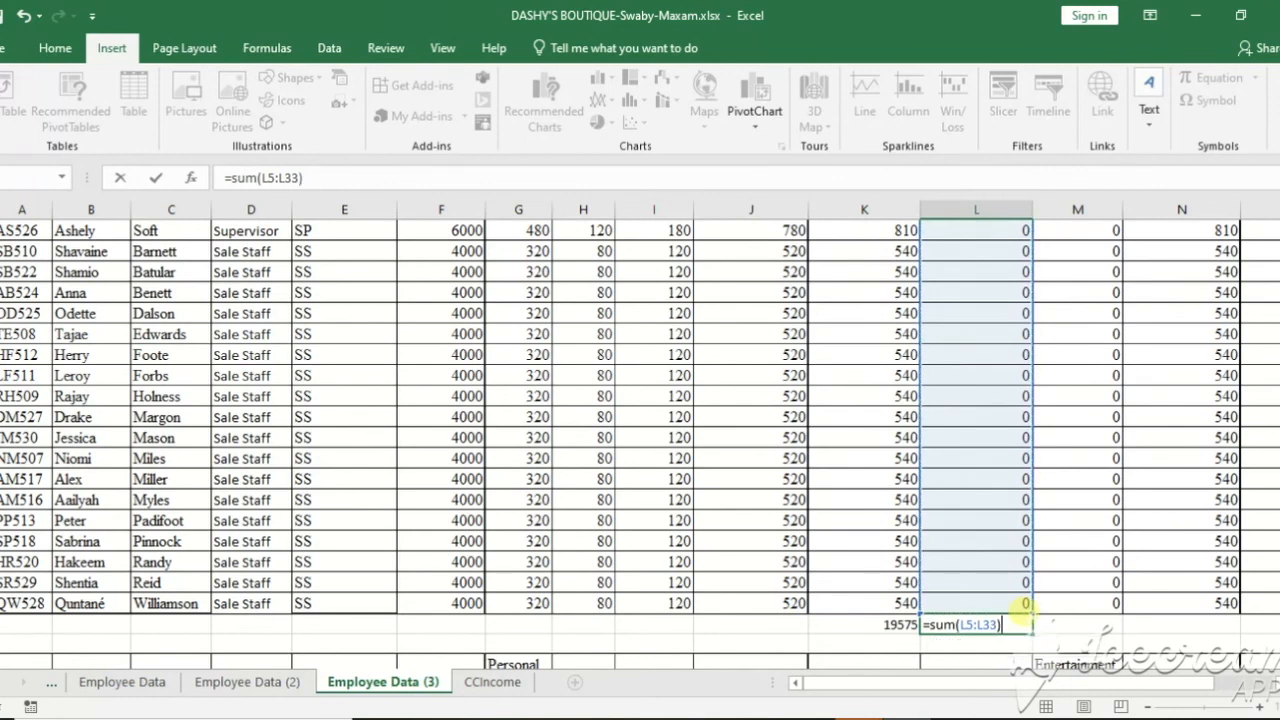
pyautogui.press('Return')
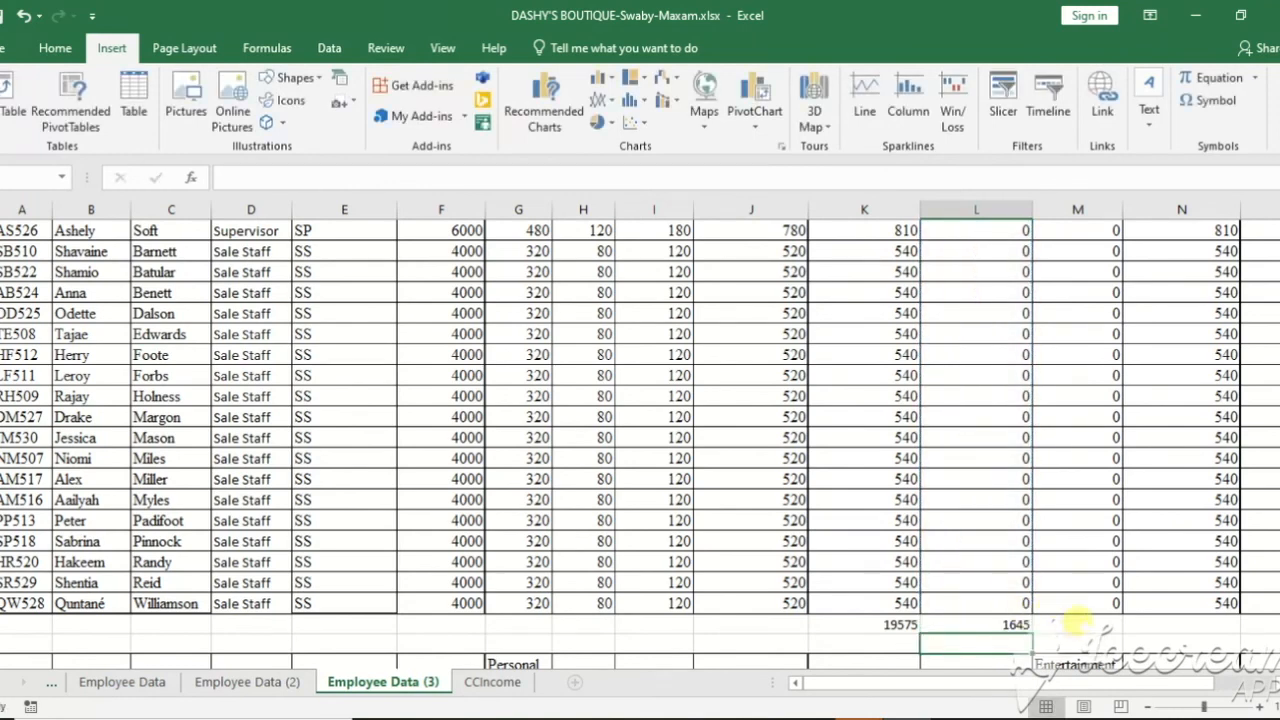
# Total the Entertainment Allowance column beneath its last entry with a SUM of M5:M33
pyautogui.click(1078, 622)
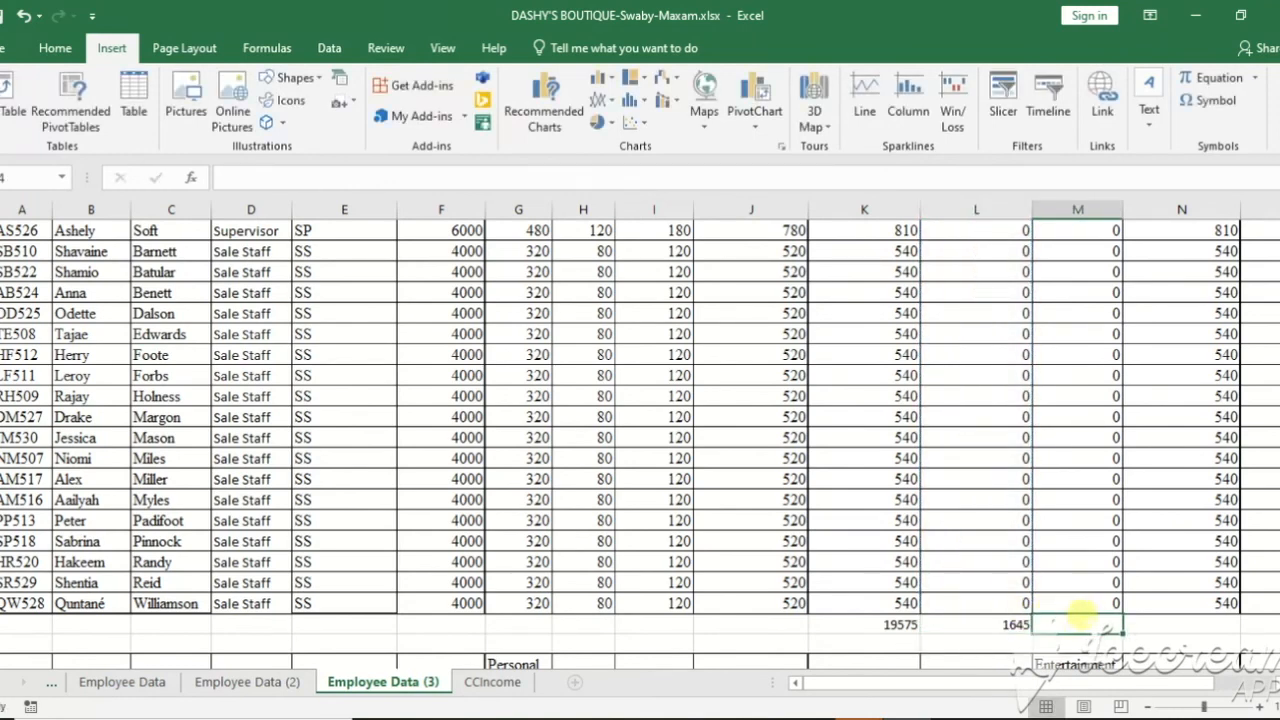
pyautogui.write('=sum')
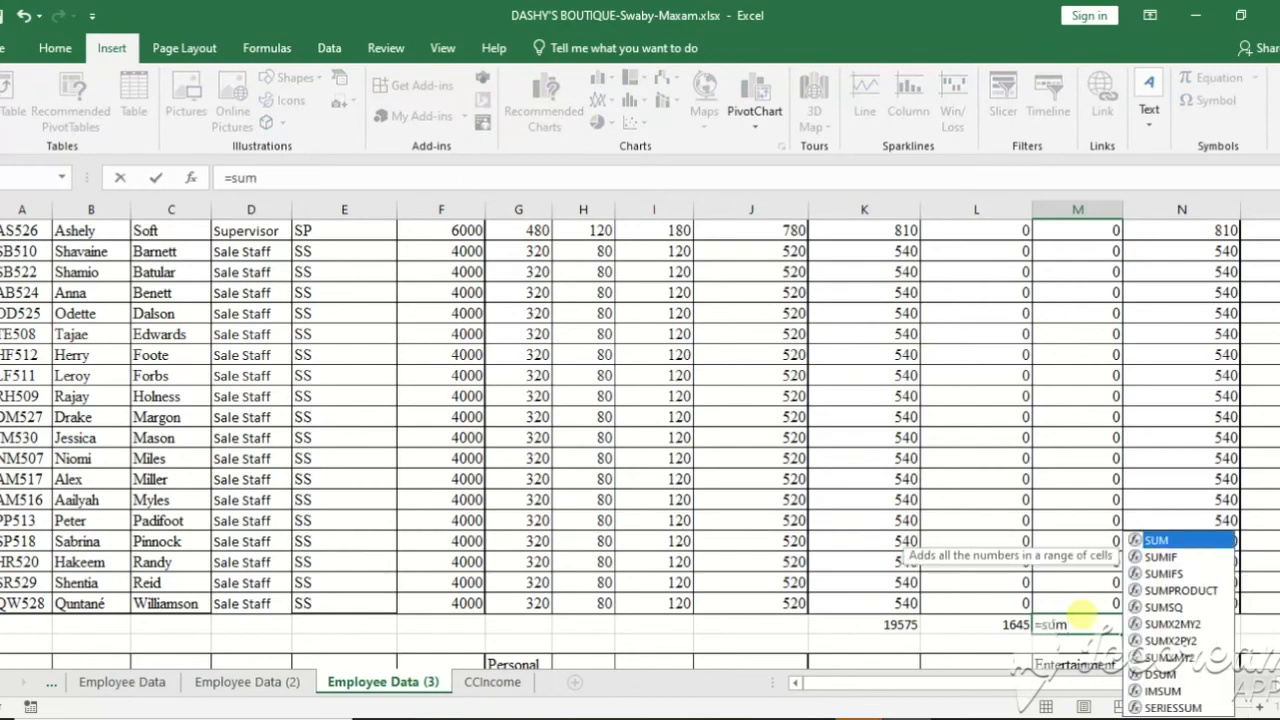
pyautogui.write('(')
pyautogui.scroll(5, 1078, 622)
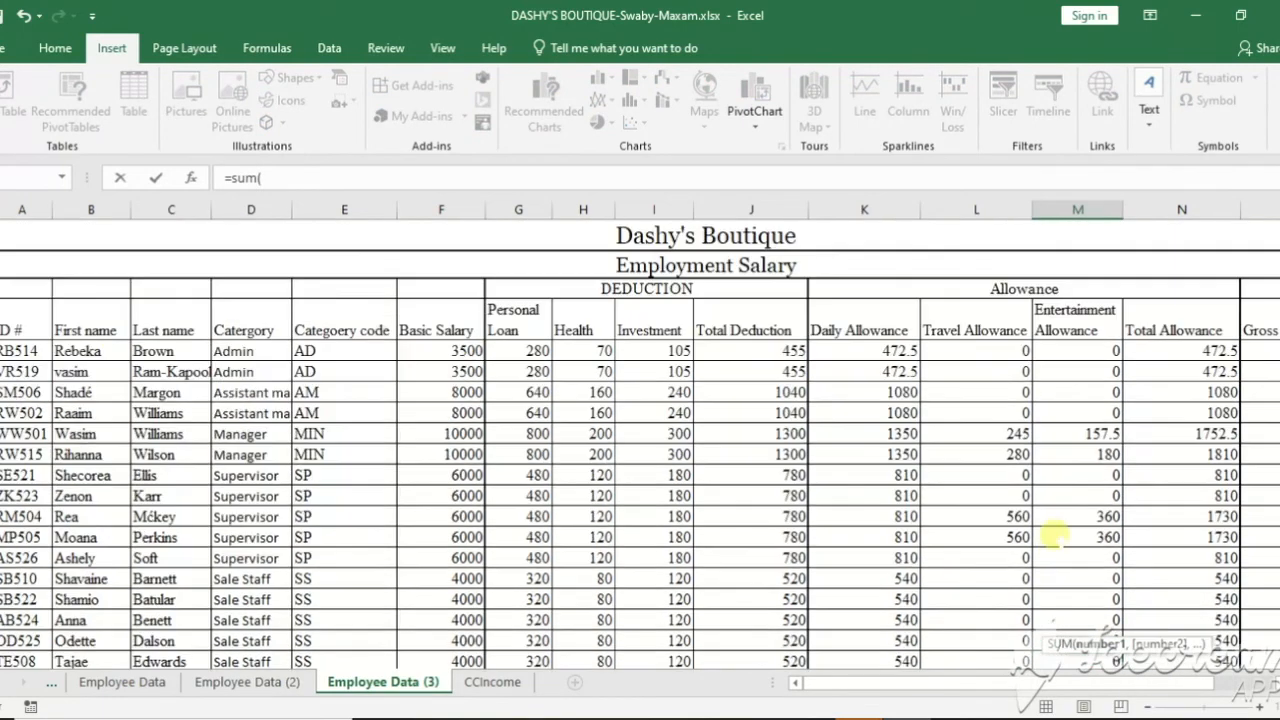
pyautogui.moveTo(1072, 350); pyautogui.dragTo(1100, 598)
pyautogui.write(')')
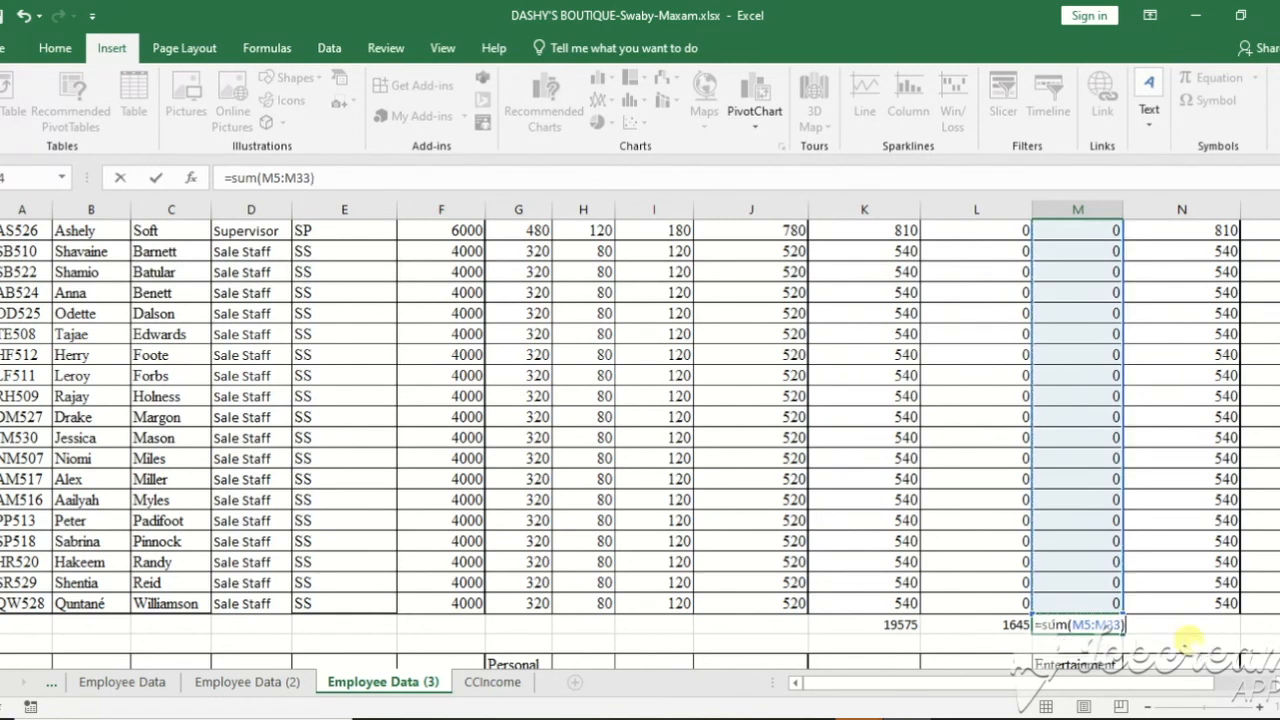
pyautogui.press('Return')
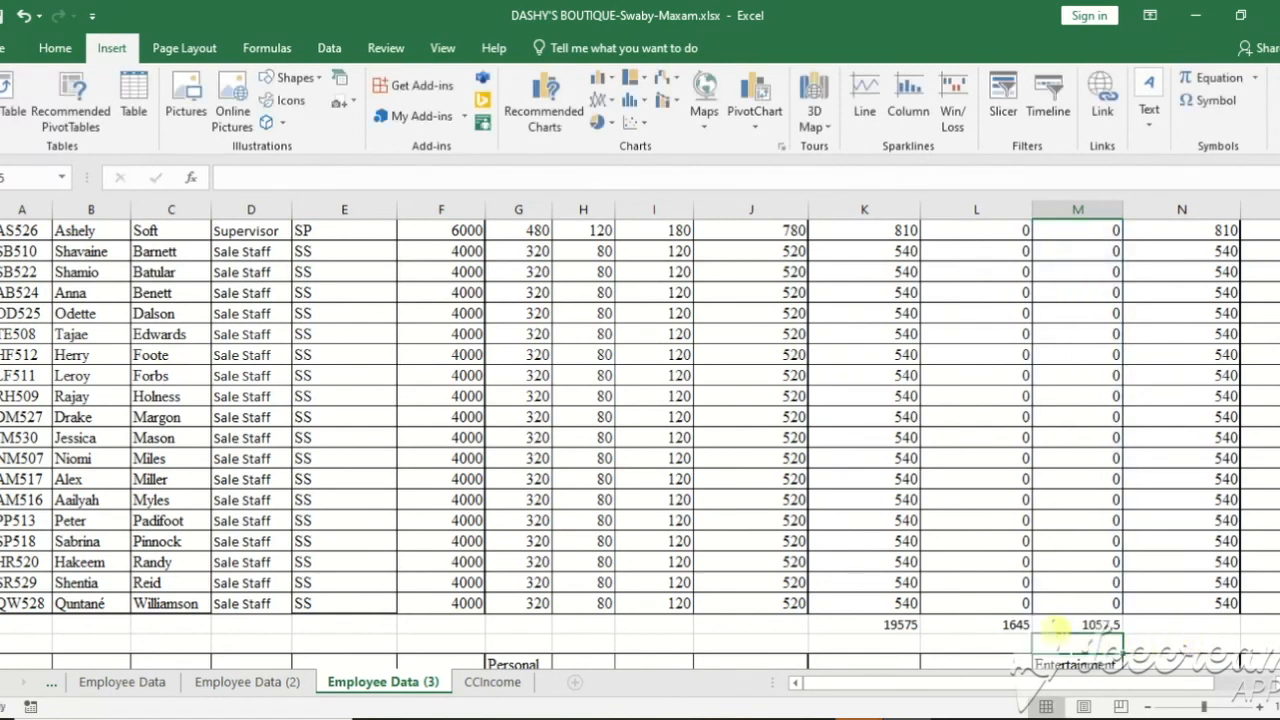
# Copy the three allowance totals beneath columns K to M of Employee Data (3) and add a new worksheet
pyautogui.click(1012, 624)
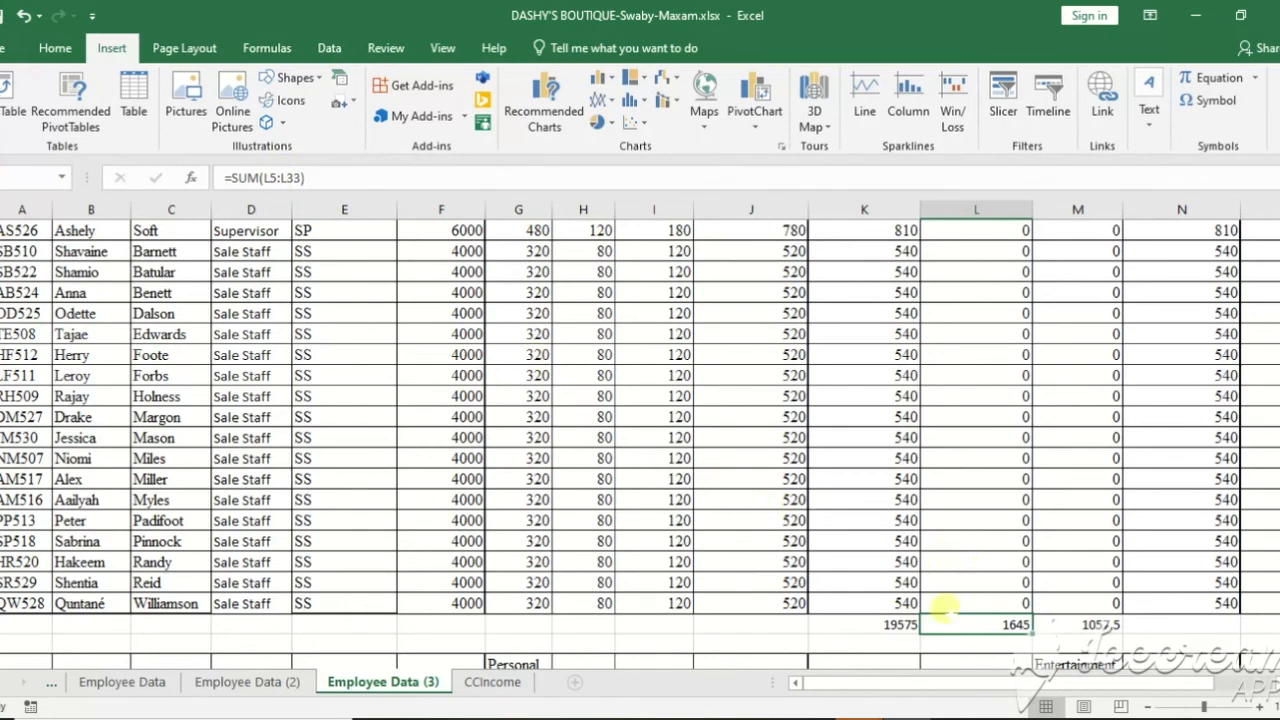
pyautogui.click(880, 624)
pyautogui.moveTo(884, 624); pyautogui.dragTo(1110, 623)
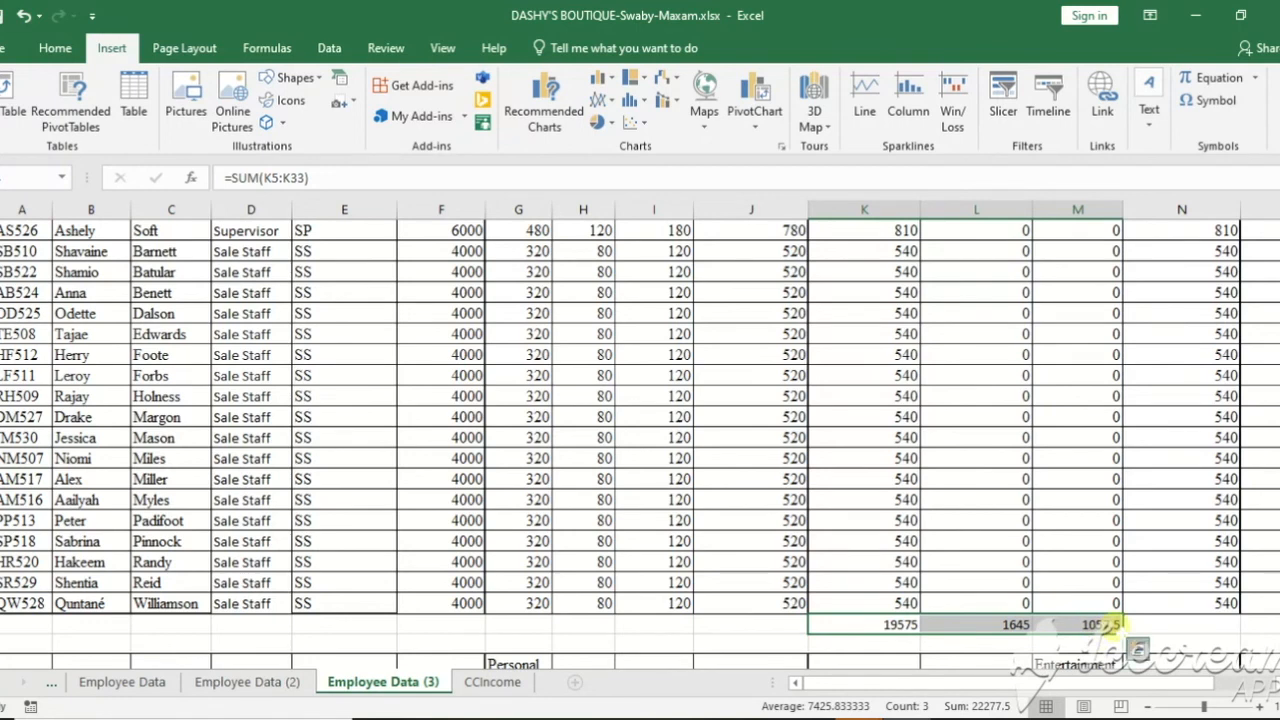
pyautogui.hotkey('ctrl', 'q')
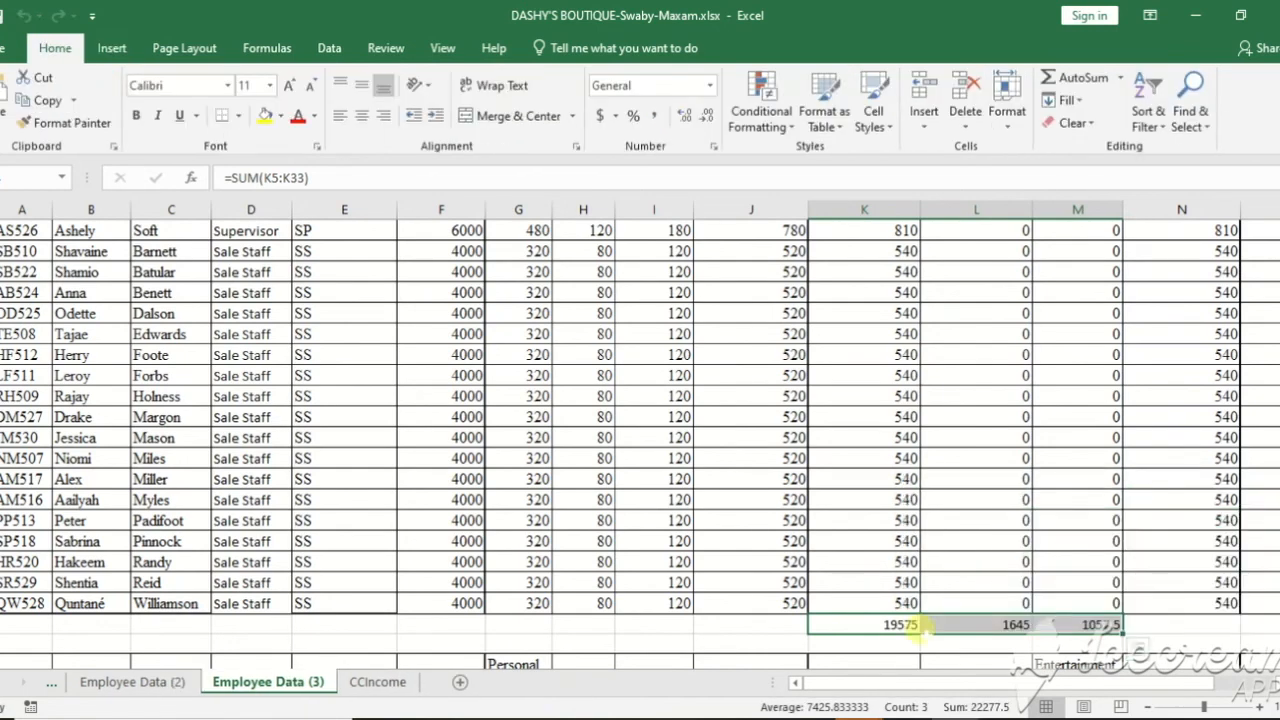
pyautogui.rightClick(918, 625)
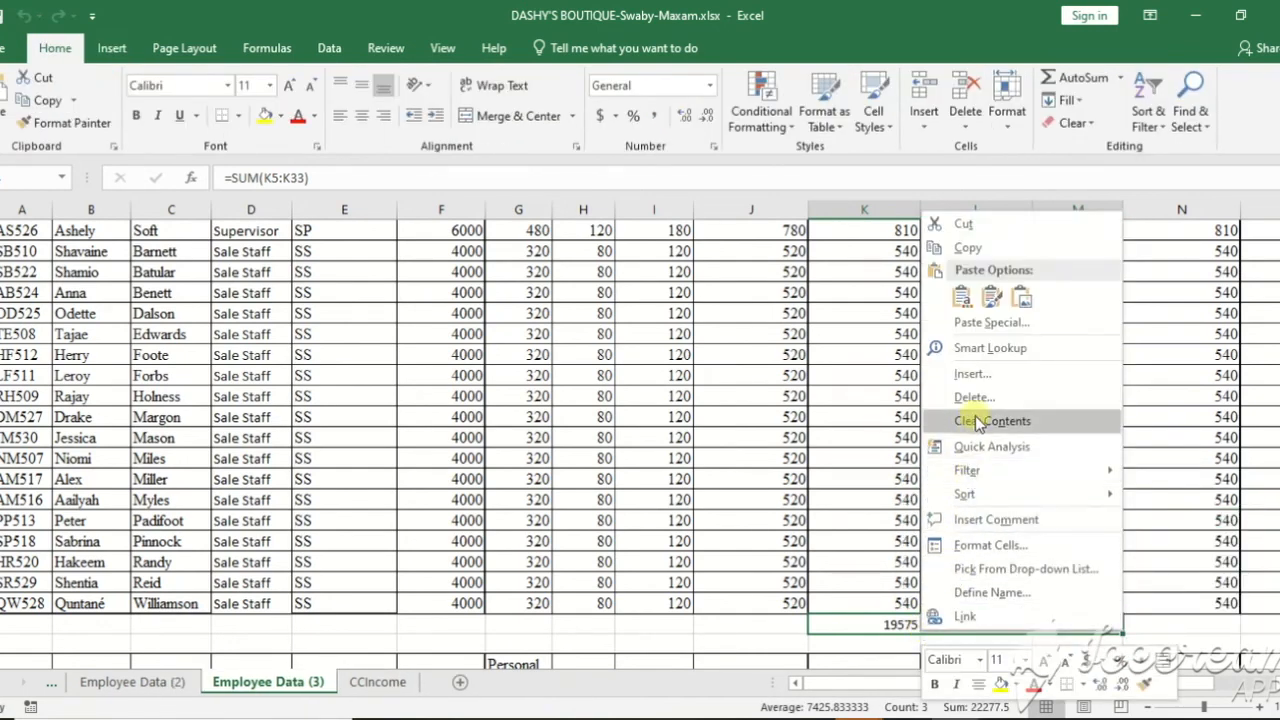
pyautogui.click(986, 248)
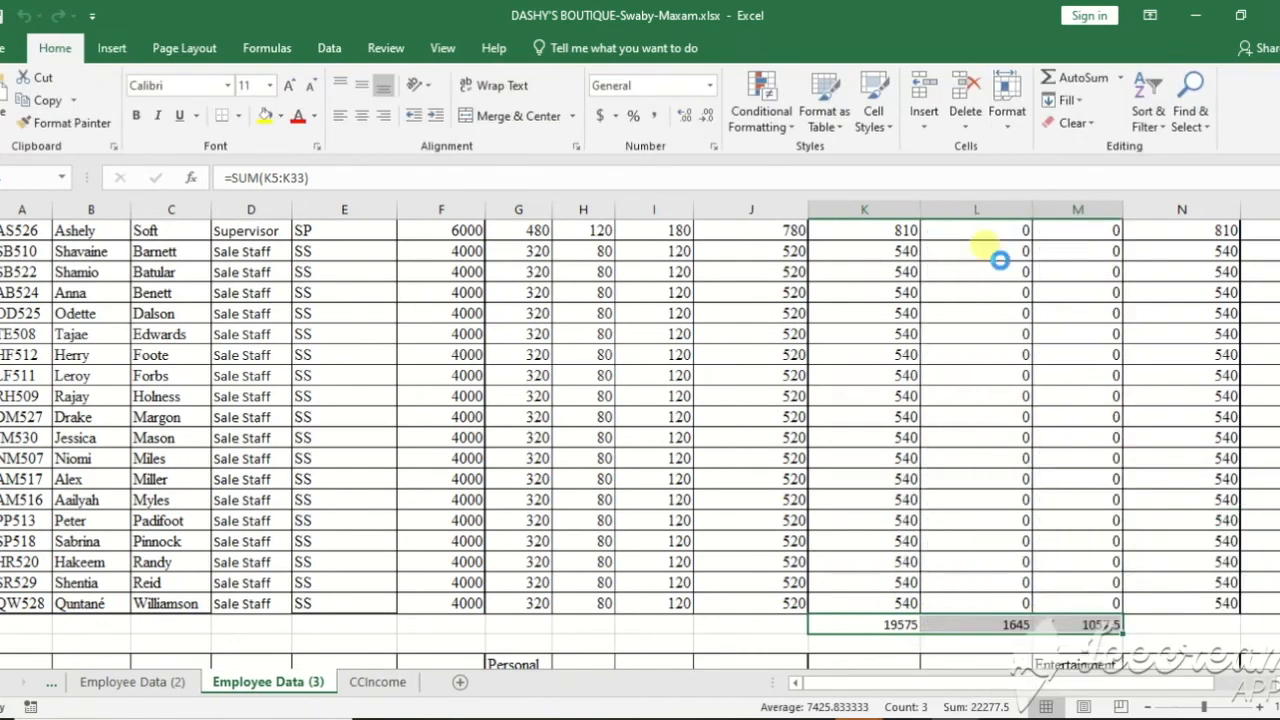
pyautogui.click(465, 680)
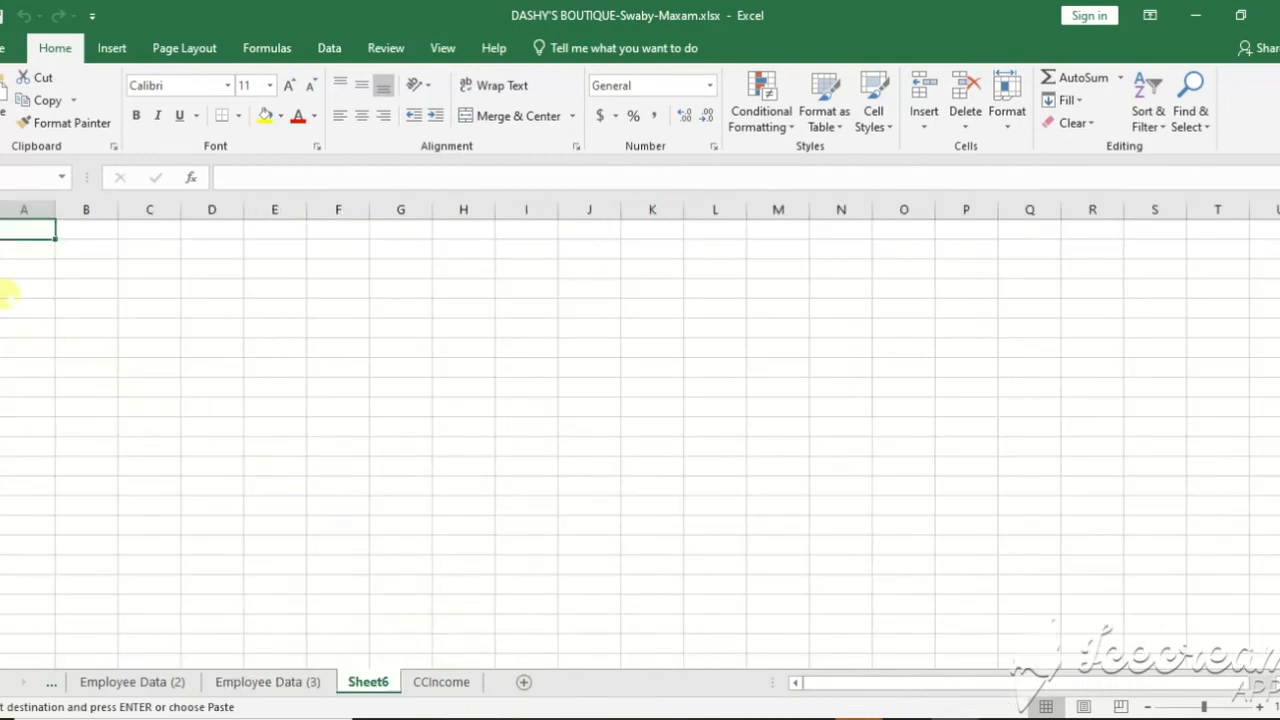
# Try to paste the copied totals with their formulas into the new sheet starting at A4
pyautogui.click(20, 289)
pyautogui.hotkey('ctrl', 'v')
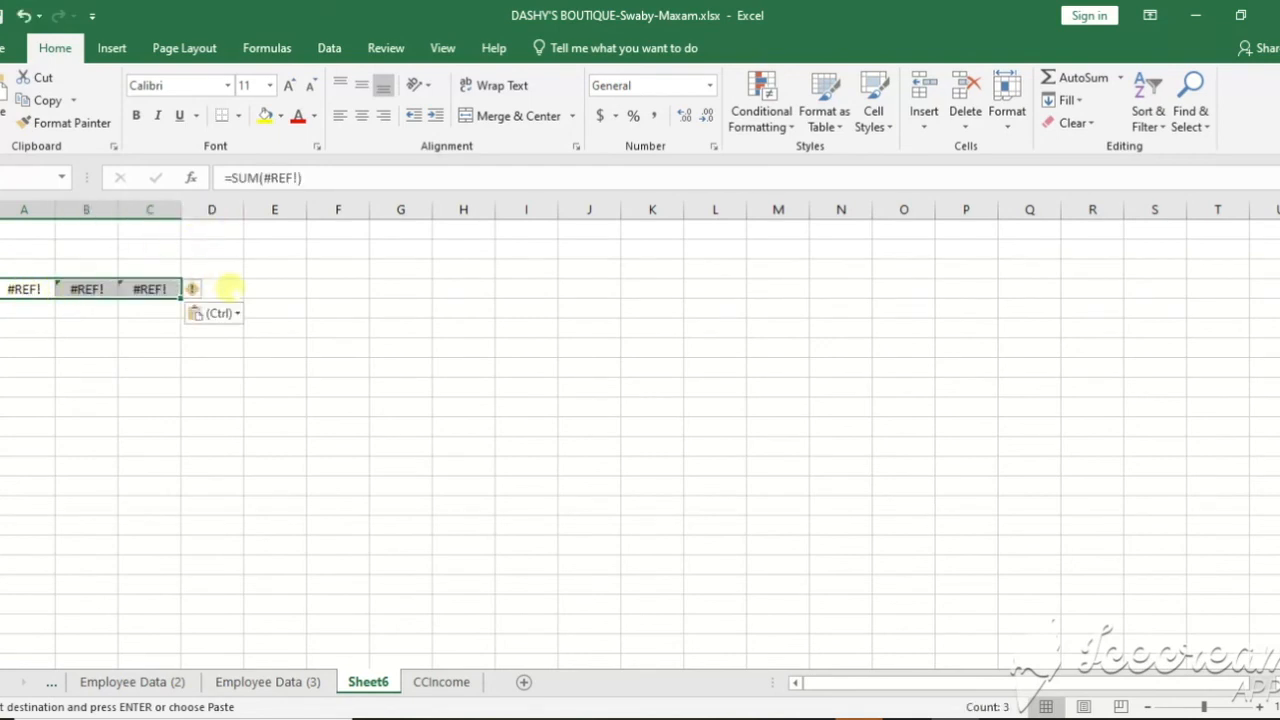
pyautogui.click(22, 15)
# Paste the copied allowance totals as values only into the new sheet, starting at A4
pyautogui.rightClick(21, 287)
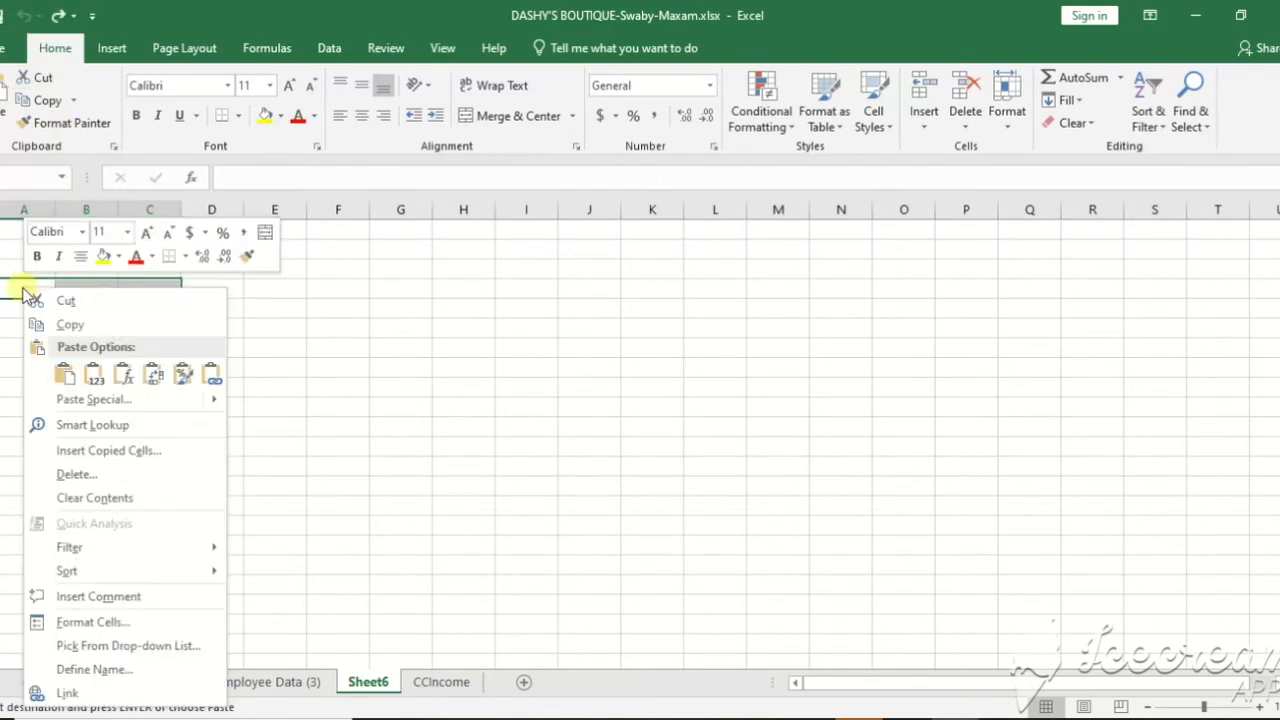
pyautogui.click(16, 288)
pyautogui.click(16, 288)
pyautogui.rightClick(14, 286)
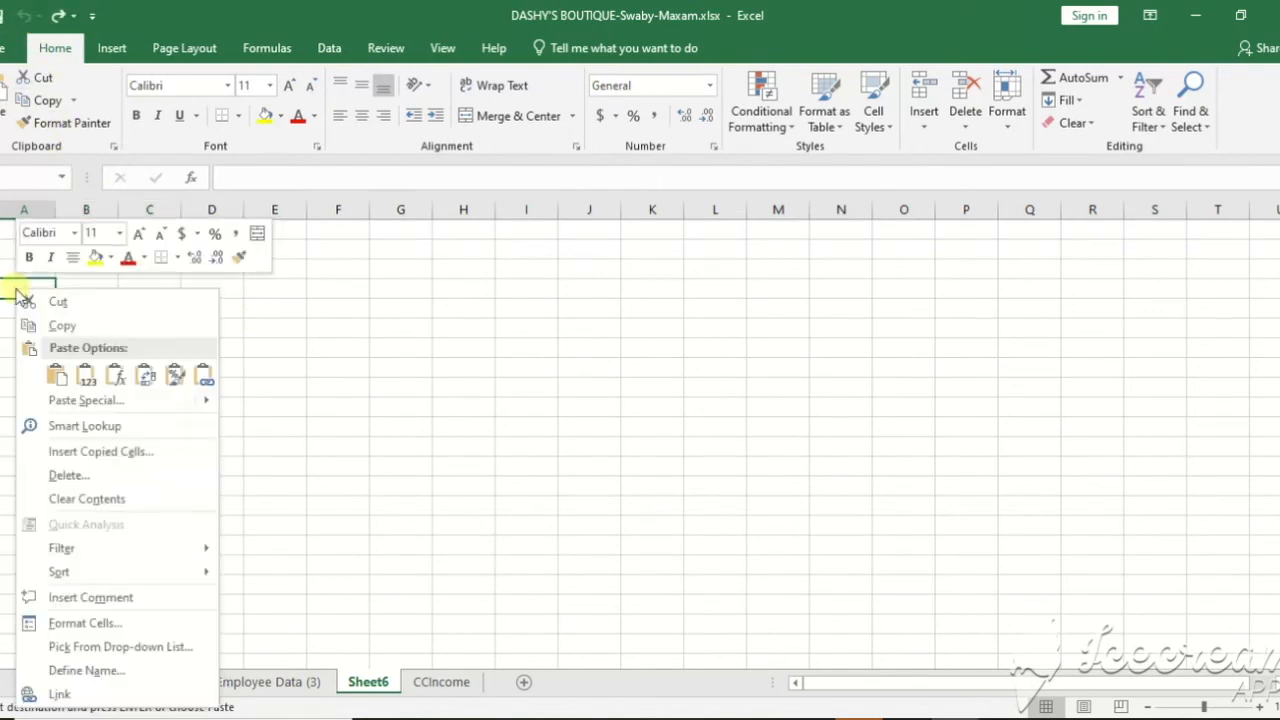
pyautogui.click(84, 385)
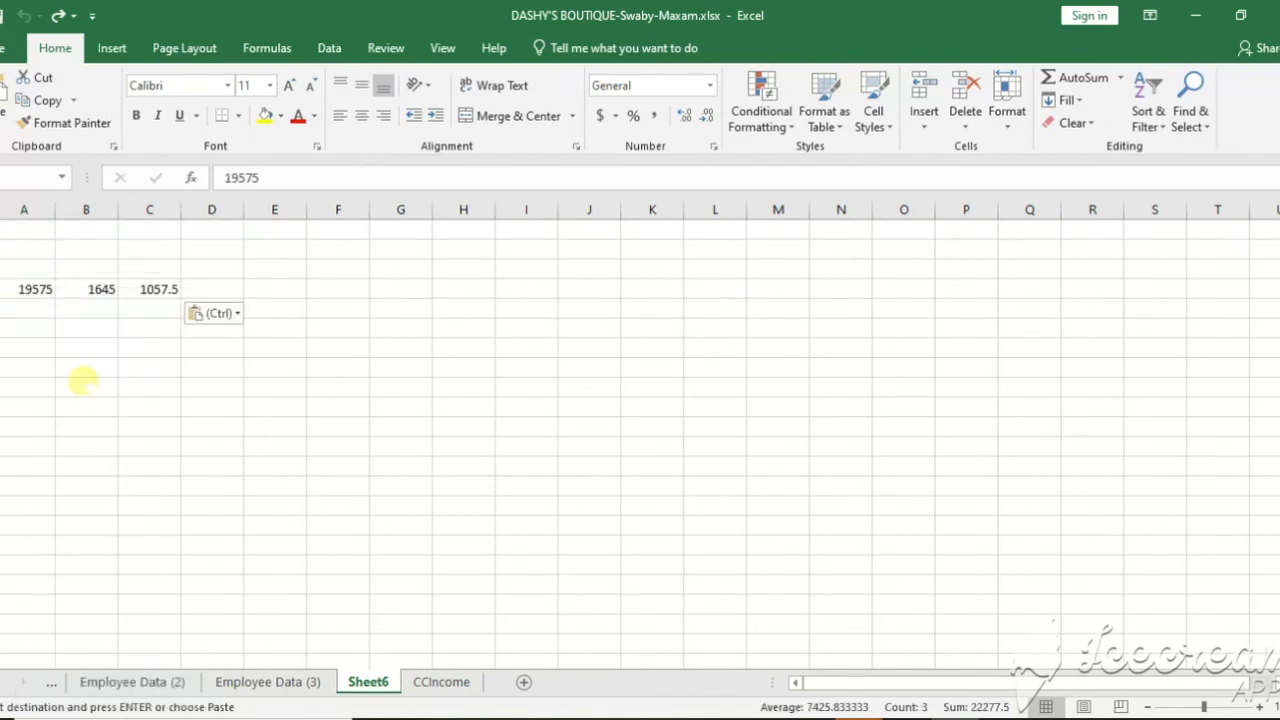
# Place the headings Daily Allowance, Travel Allowance and Entertainment Allowance in A3:C3, above the pasted totals
pyautogui.click(122, 325)
pyautogui.click(32, 268)
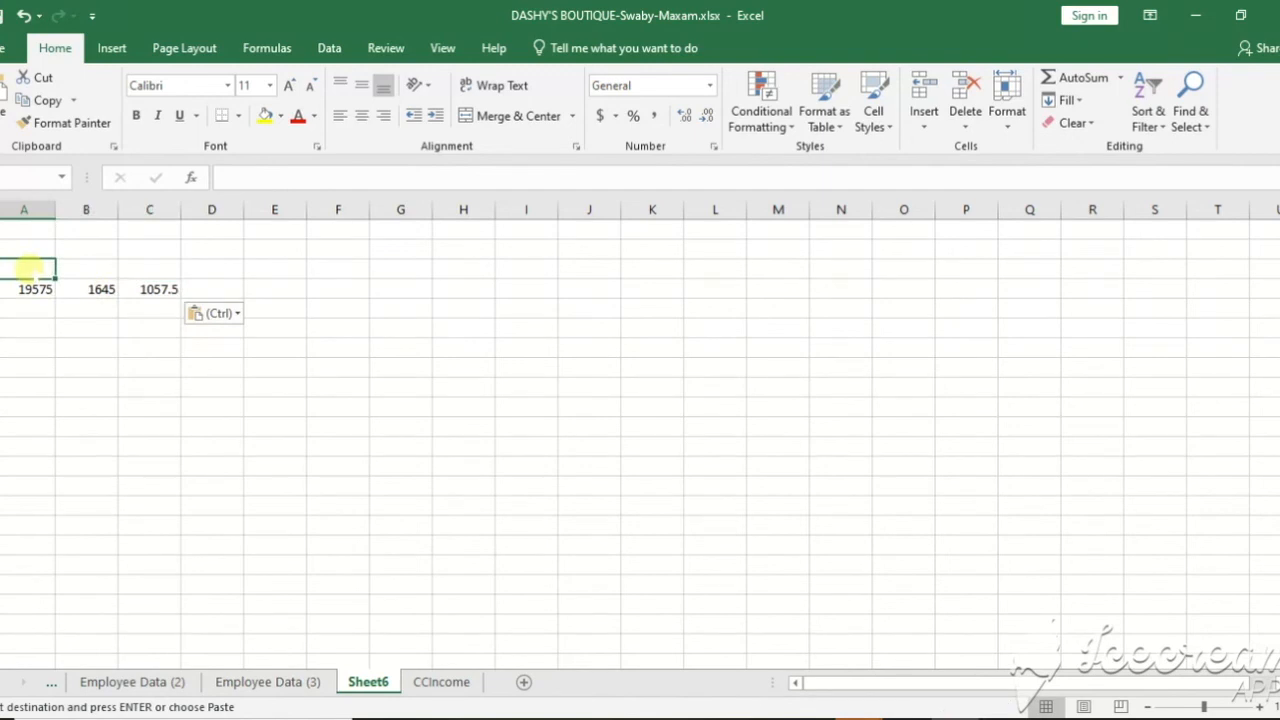
pyautogui.press('Return')
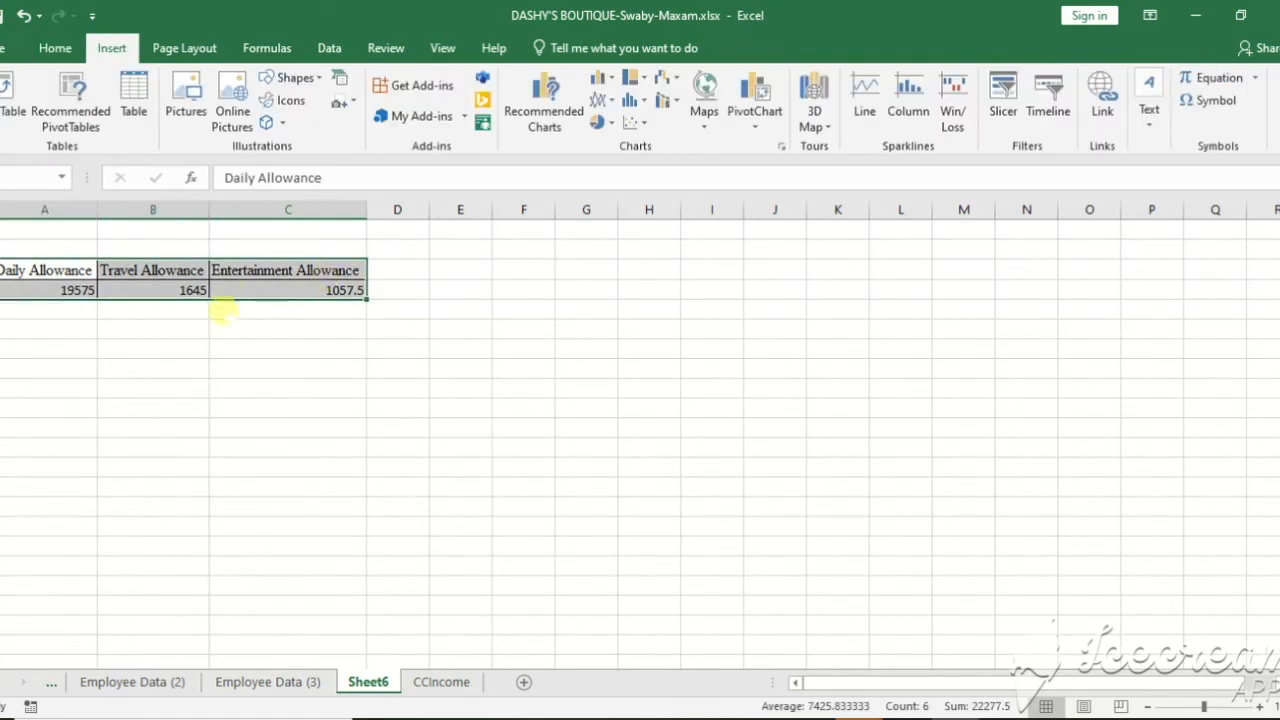
# Insert a 2-D pie chart from the allowance headings and totals in A3:C4
pyautogui.click(305, 303)
pyautogui.click(123, 303)
pyautogui.moveTo(44, 268); pyautogui.dragTo(343, 291)
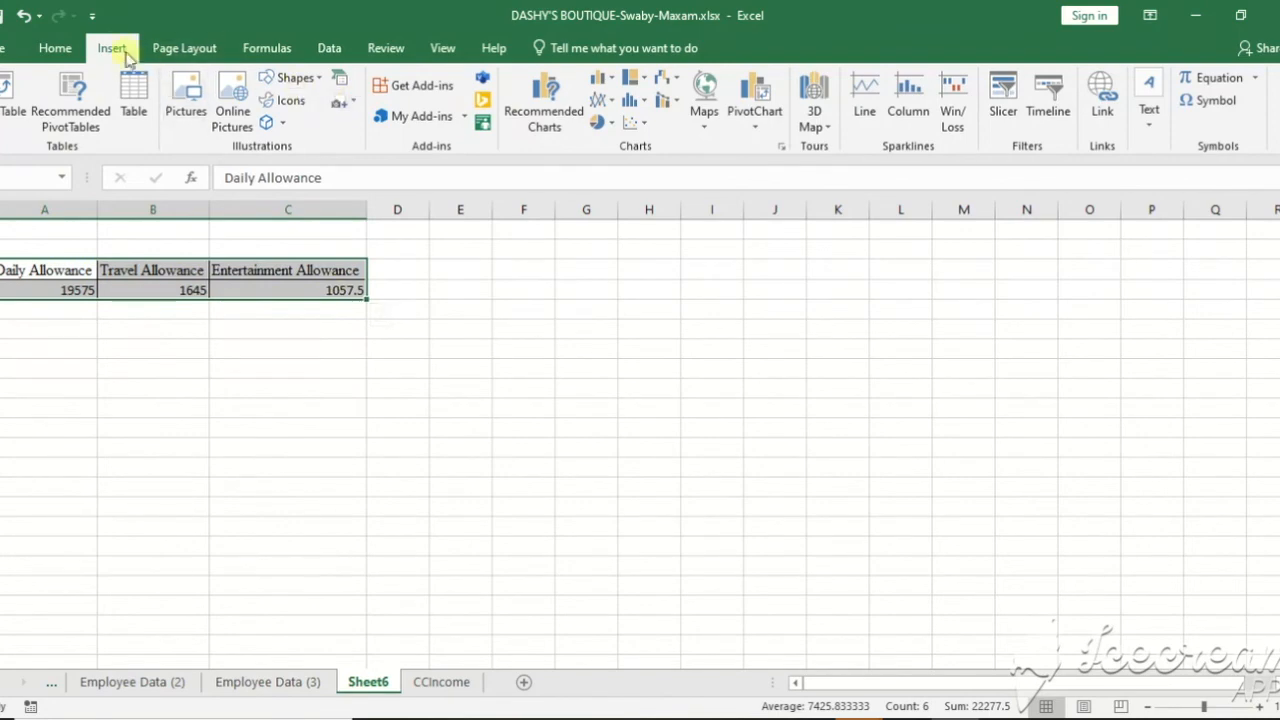
pyautogui.click(611, 126)
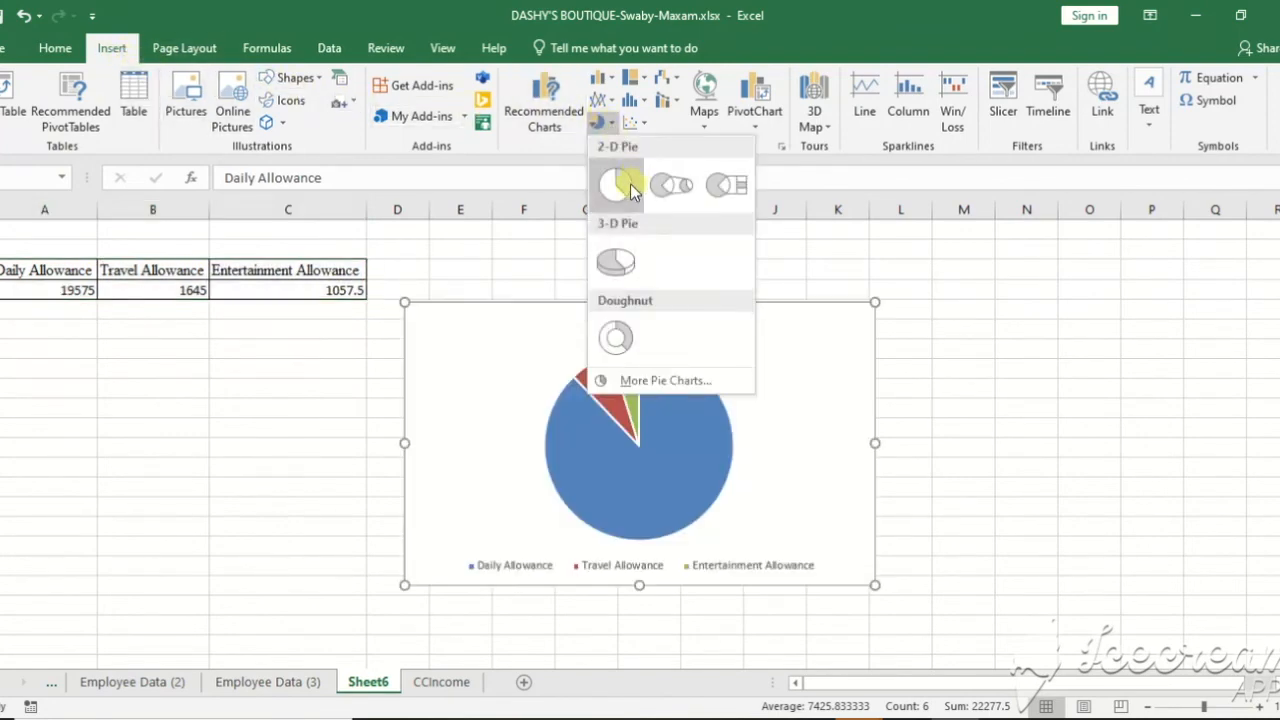
pyautogui.click(630, 190)
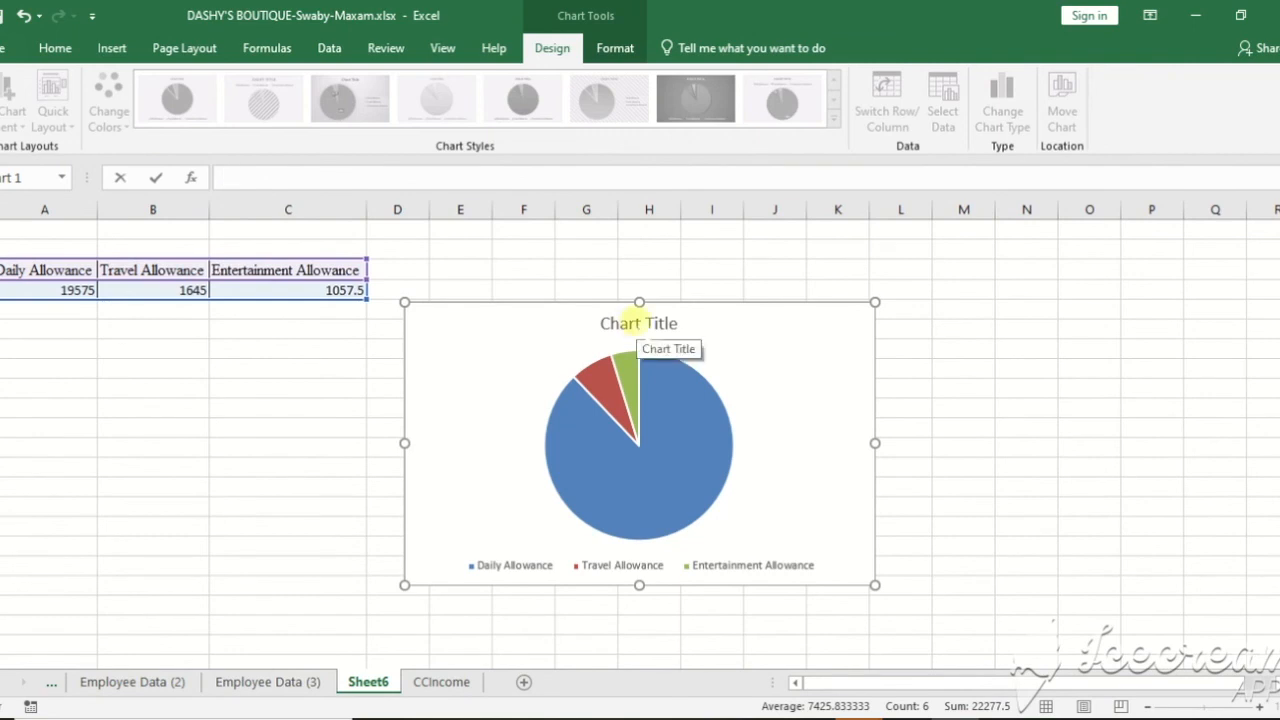
# Change the pie chart's title to "Comparison of Allowances"
pyautogui.click(640, 318)
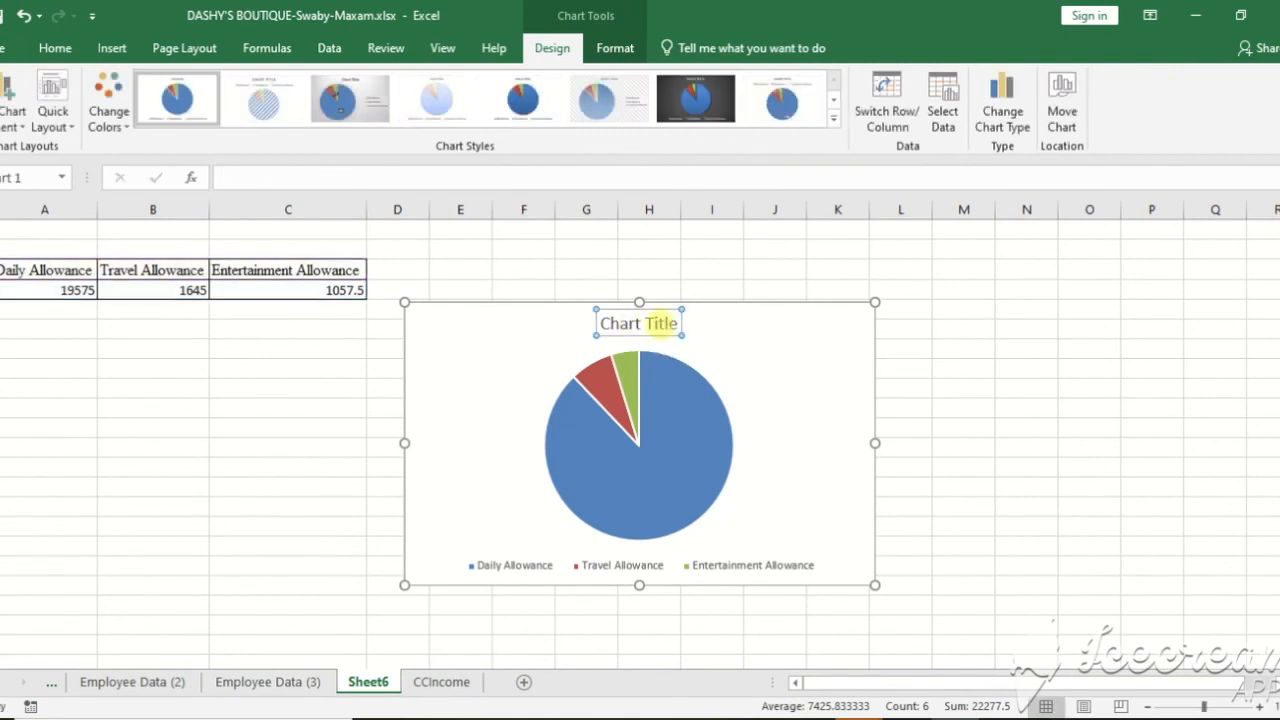
pyautogui.moveTo(645, 323); pyautogui.dragTo(677, 323)
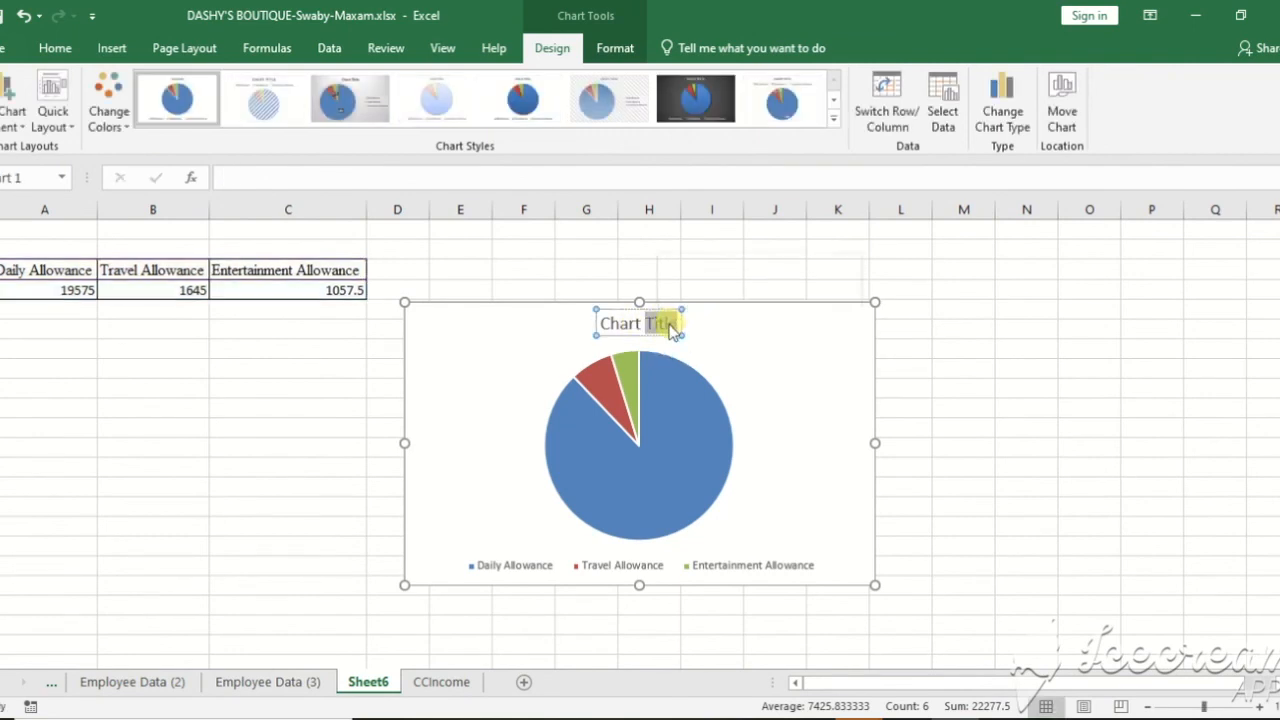
pyautogui.press('BackSpace')
pyautogui.press('BackSpace')
pyautogui.press('BackSpace')
pyautogui.press('BackSpace')
pyautogui.press('BackSpace')
pyautogui.press('BackSpace')
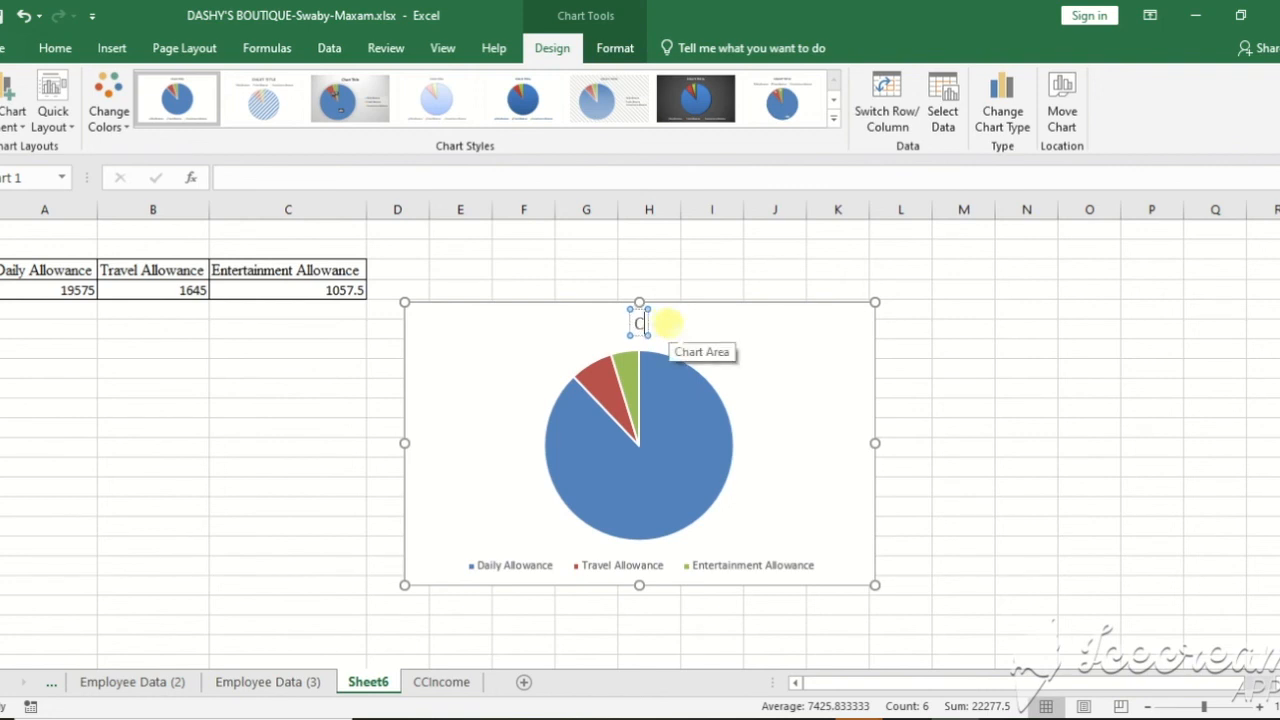
pyautogui.write('omparis')
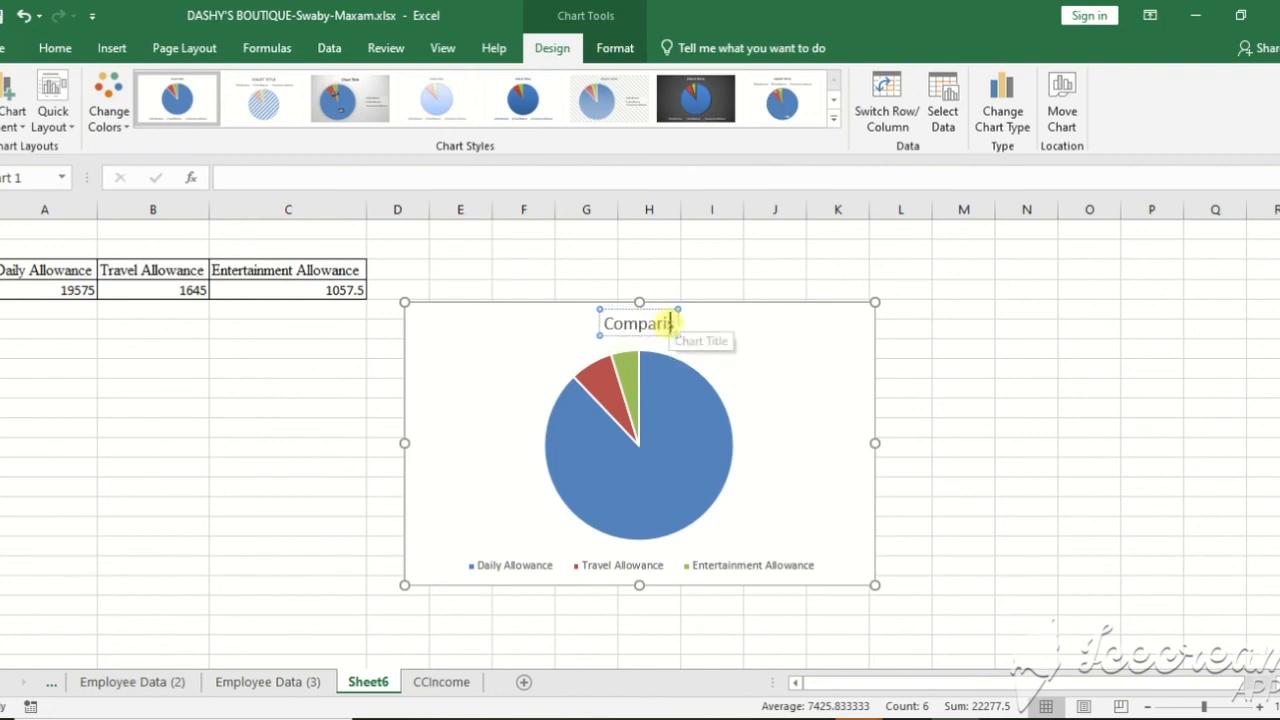
pyautogui.write('on of')
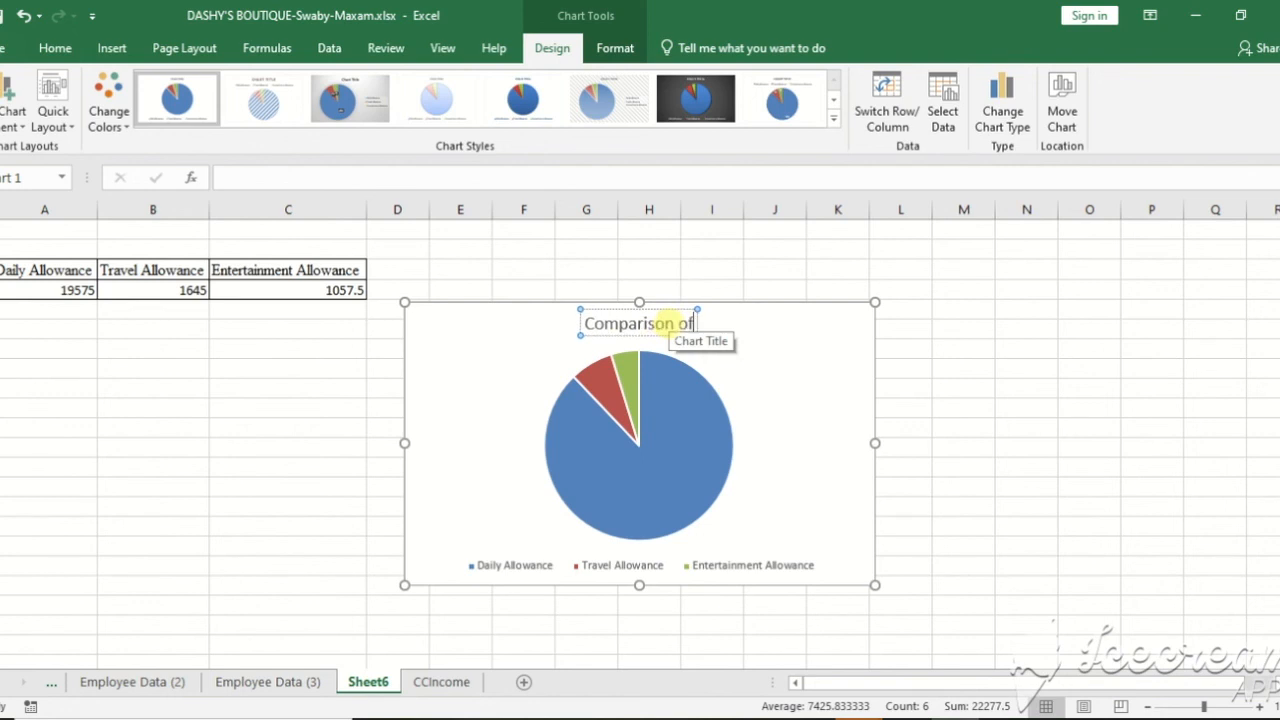
pyautogui.write(' Allow')
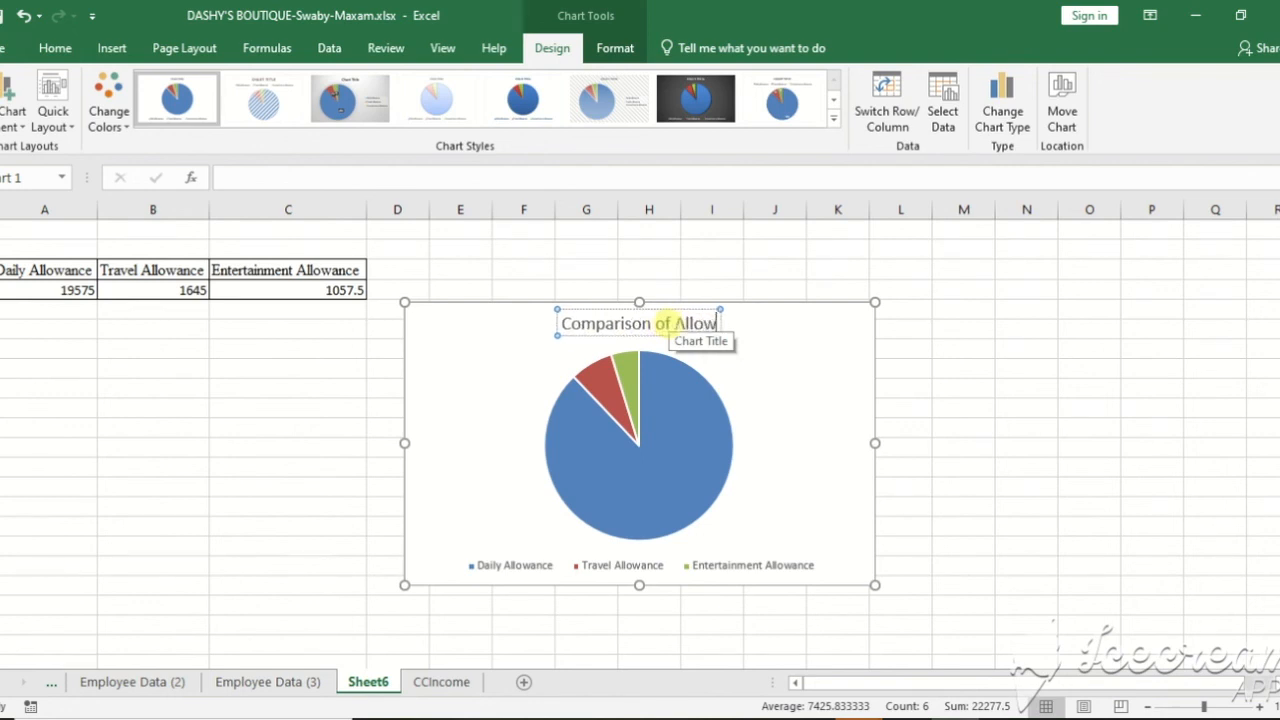
pyautogui.write('ances')
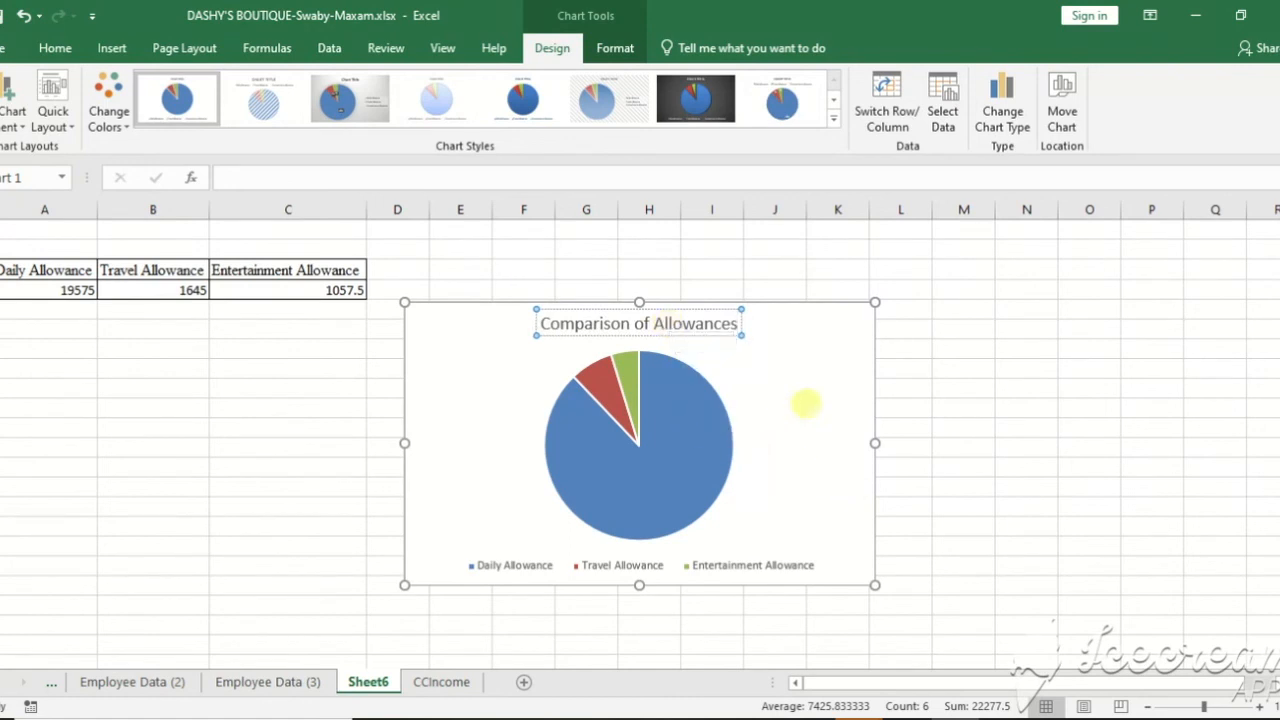
pyautogui.click(963, 403)
# Add data labels to the Comparison of Allowances pie chart
pyautogui.click(800, 374)
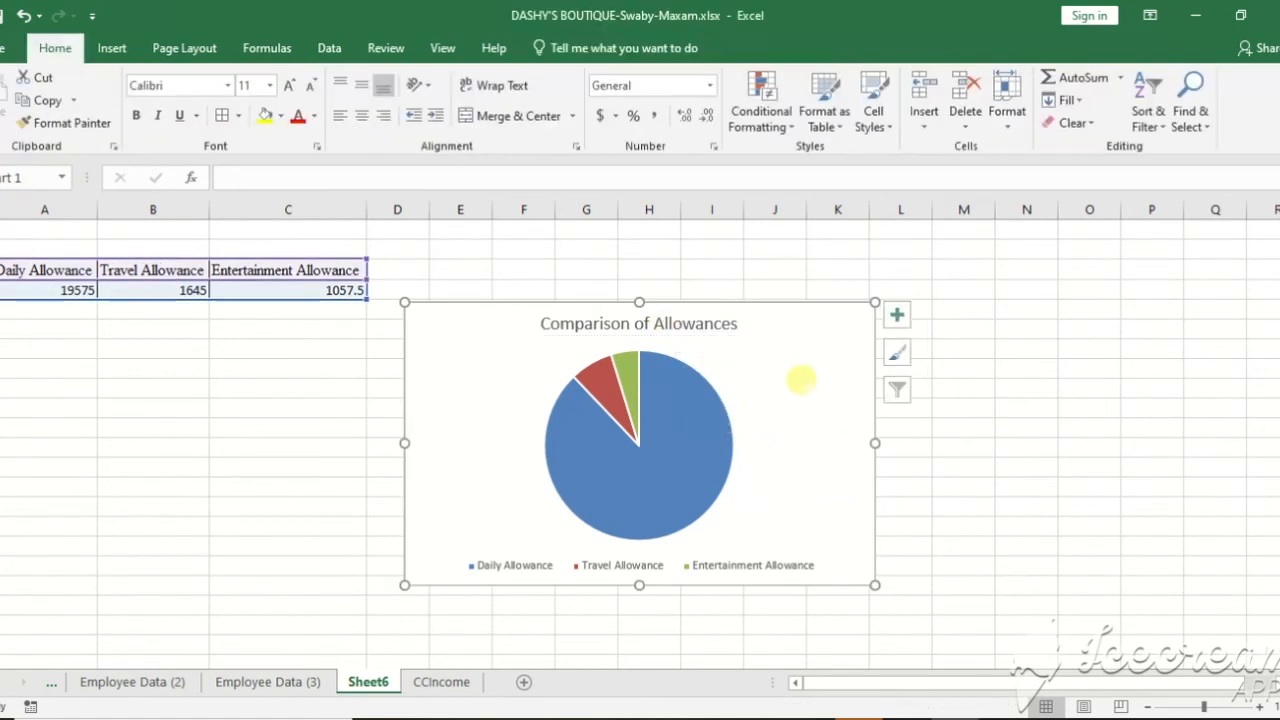
pyautogui.click(902, 318)
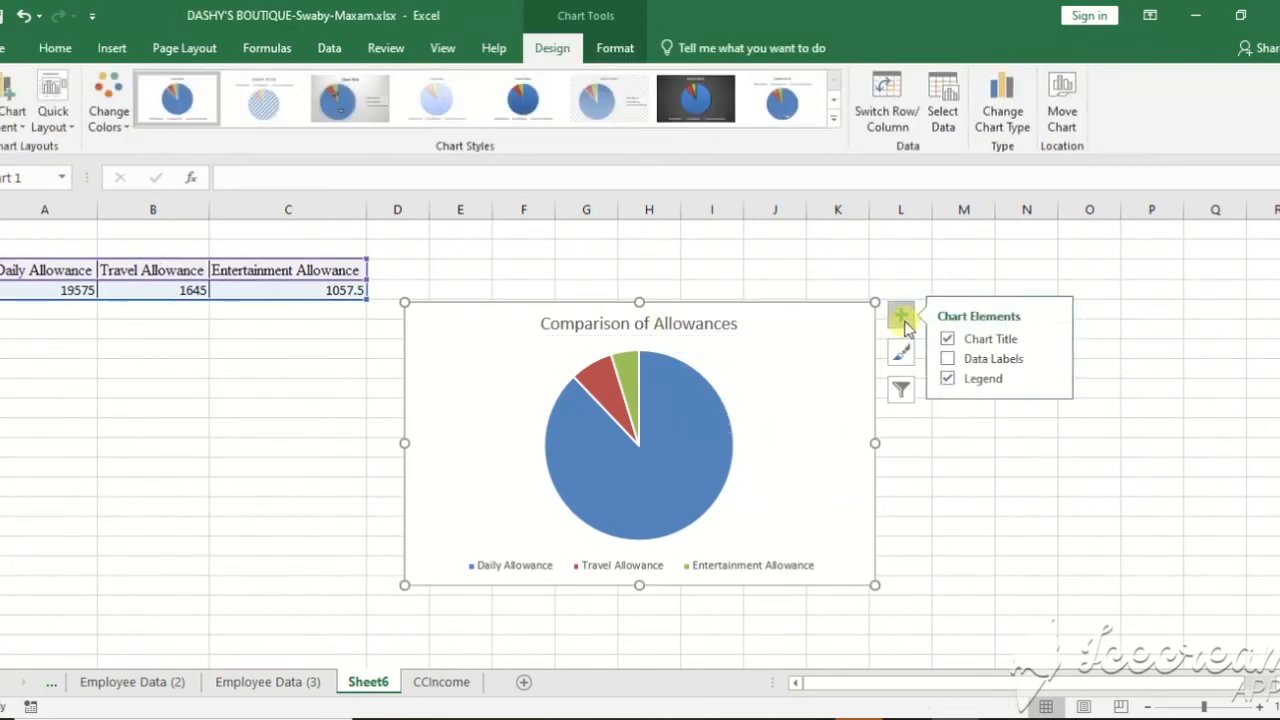
pyautogui.click(950, 360)
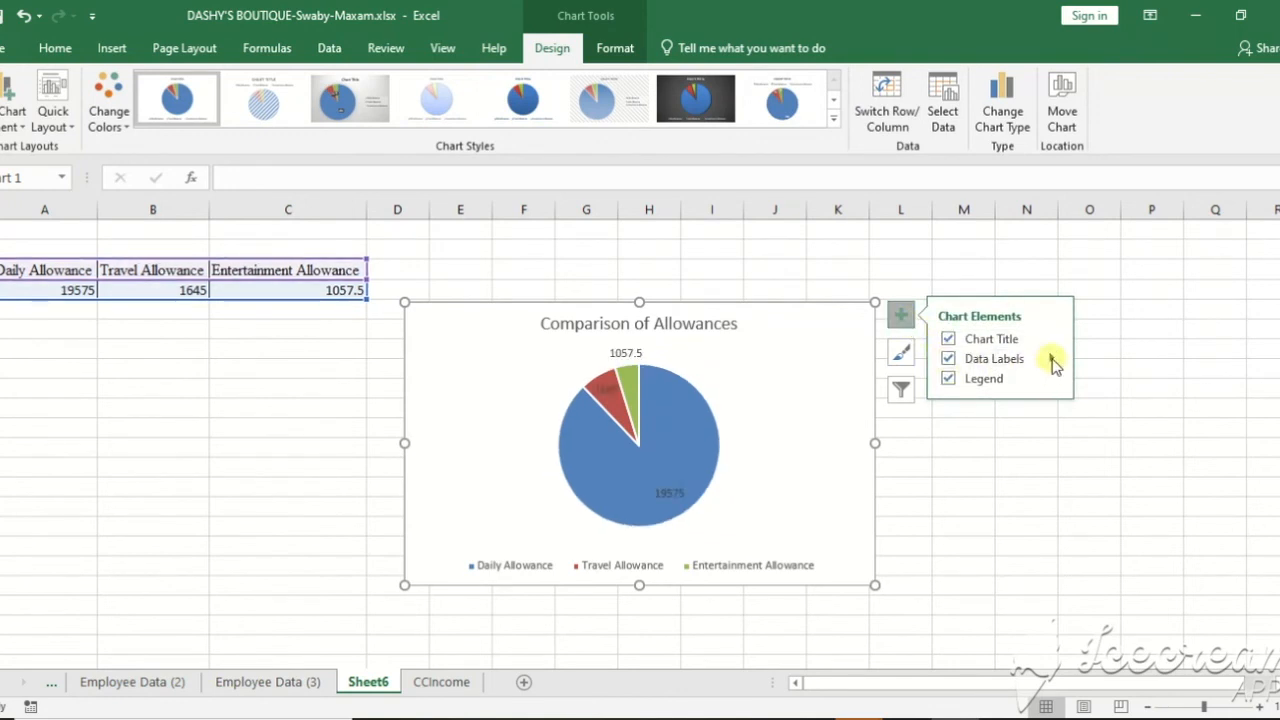
pyautogui.click(1052, 360)
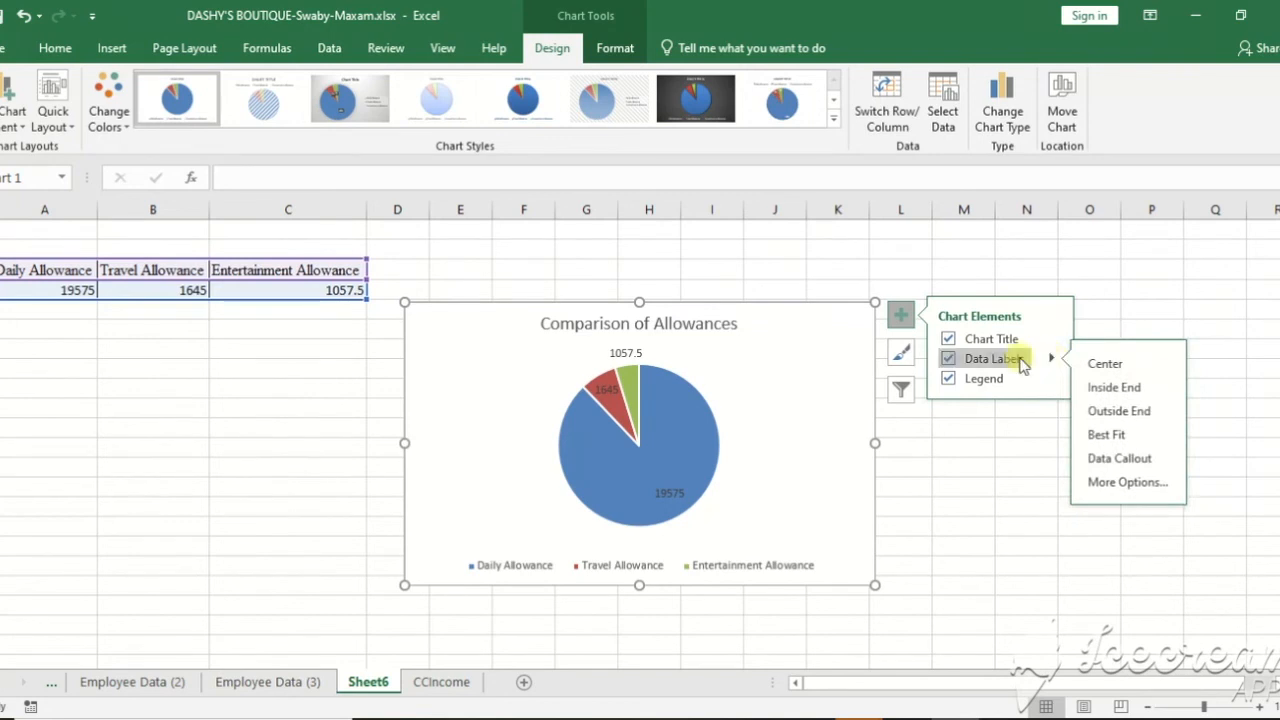
pyautogui.click(979, 360)
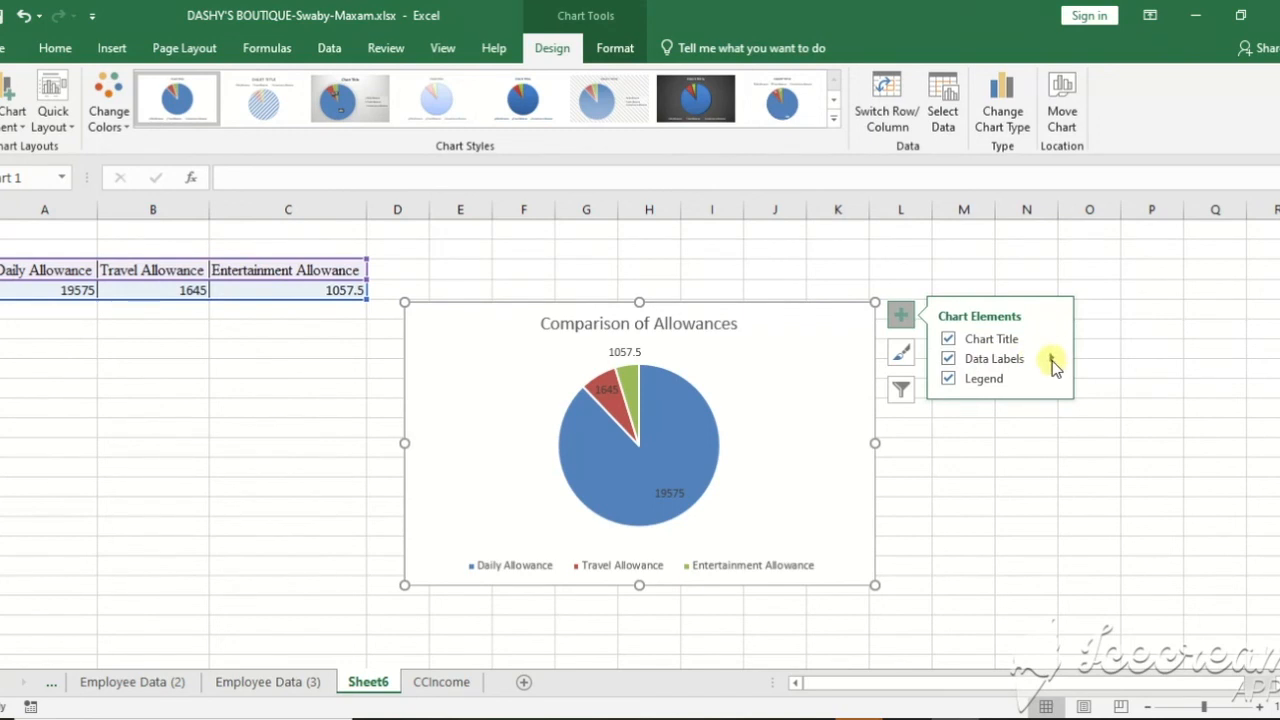
pyautogui.click(808, 399)
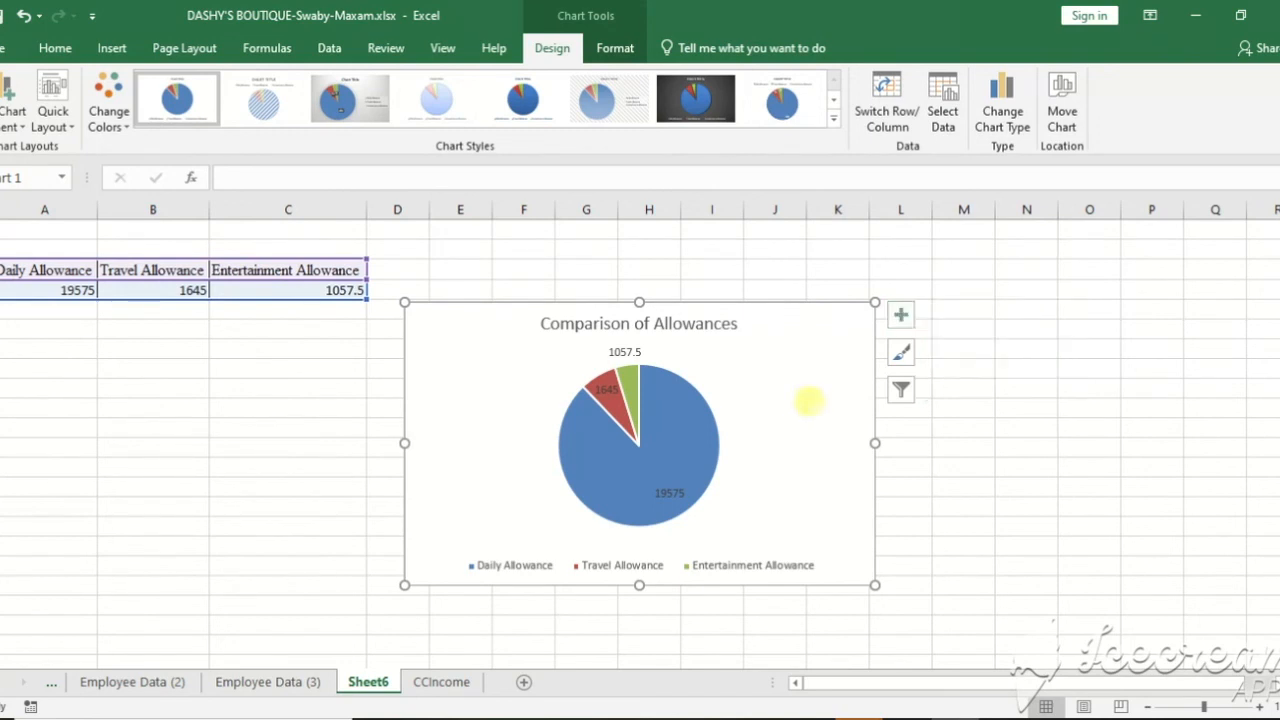
# Set the pie chart's data labels to show Percentage instead of Value, and close the label formatting options
pyautogui.click(903, 316)
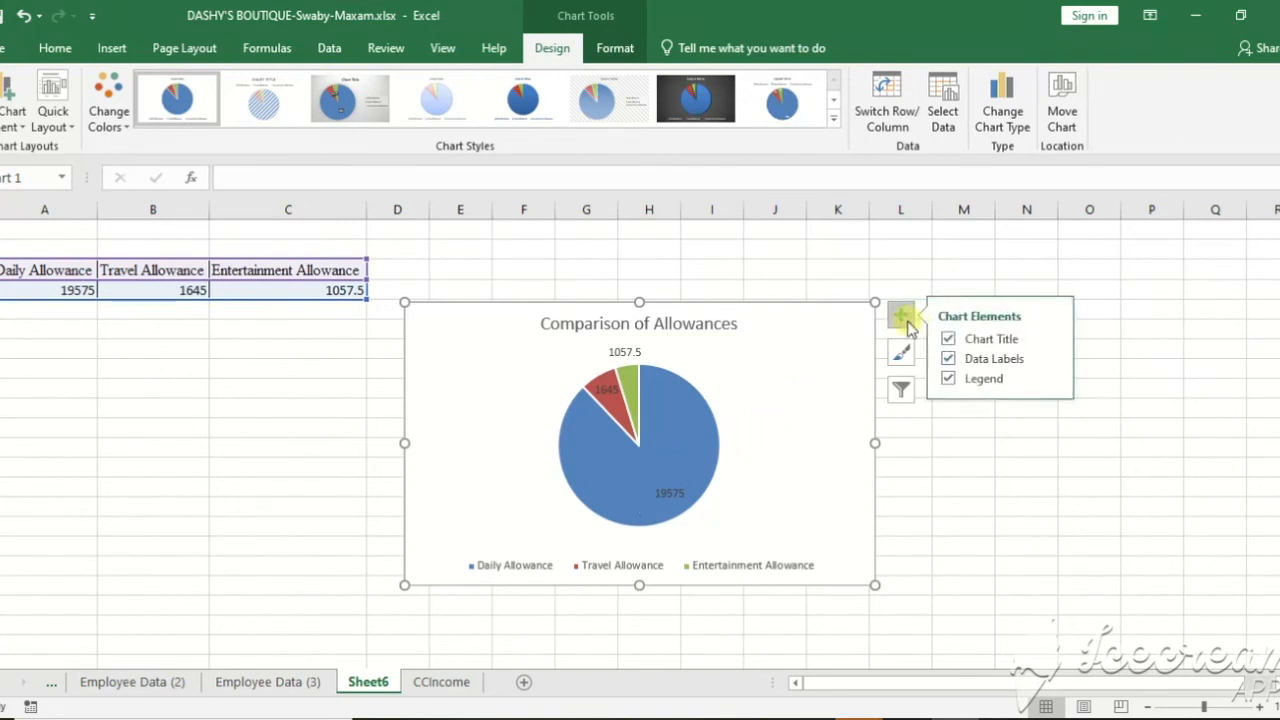
pyautogui.click(1052, 360)
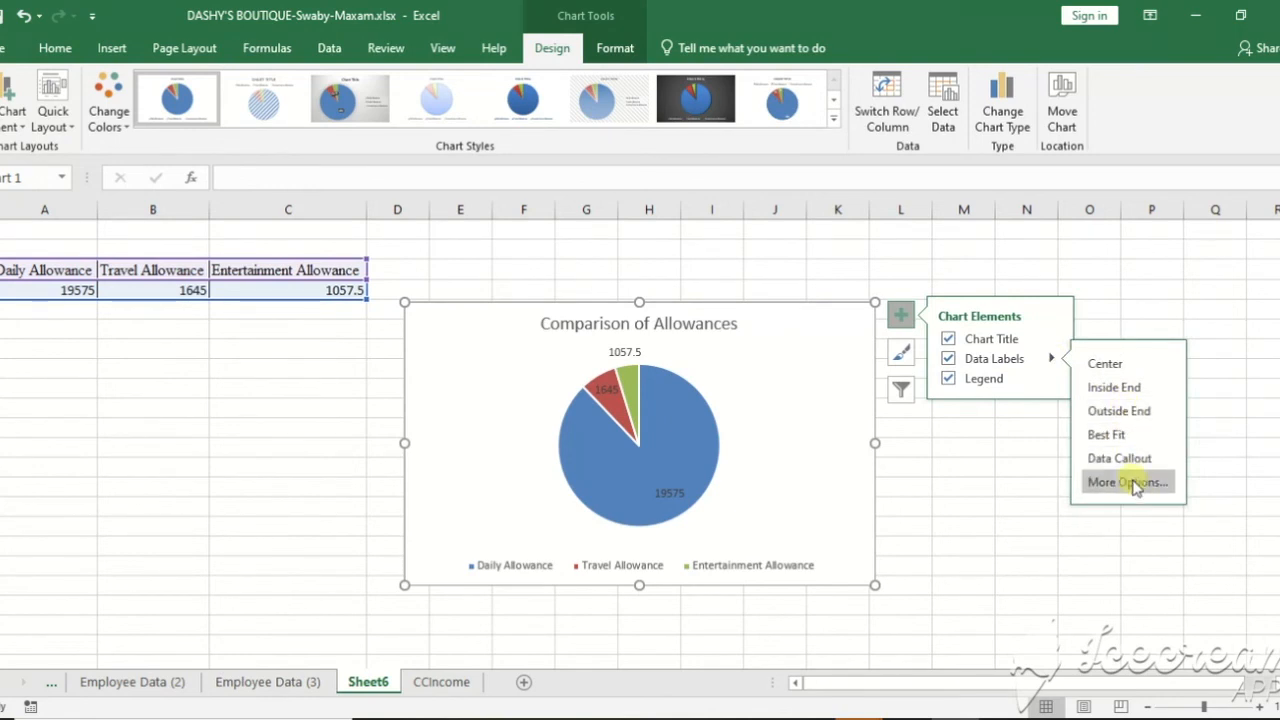
pyautogui.click(1128, 482)
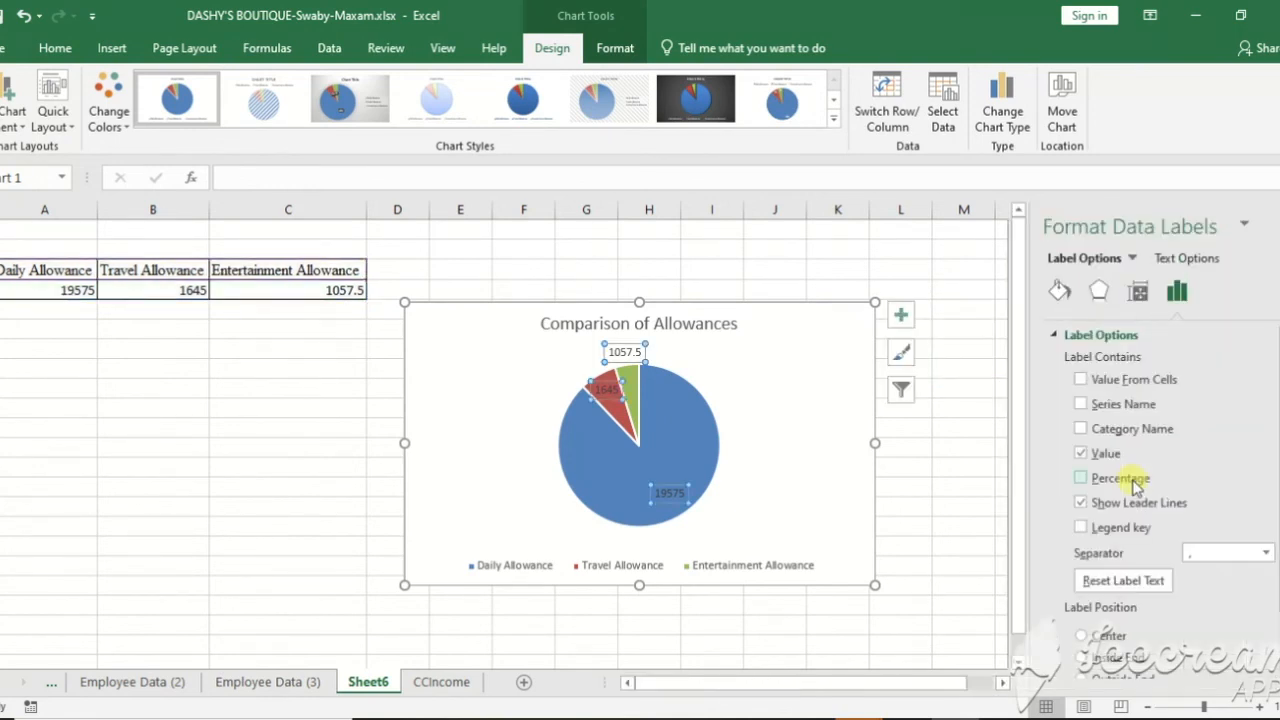
pyautogui.click(1082, 453)
pyautogui.click(1081, 478)
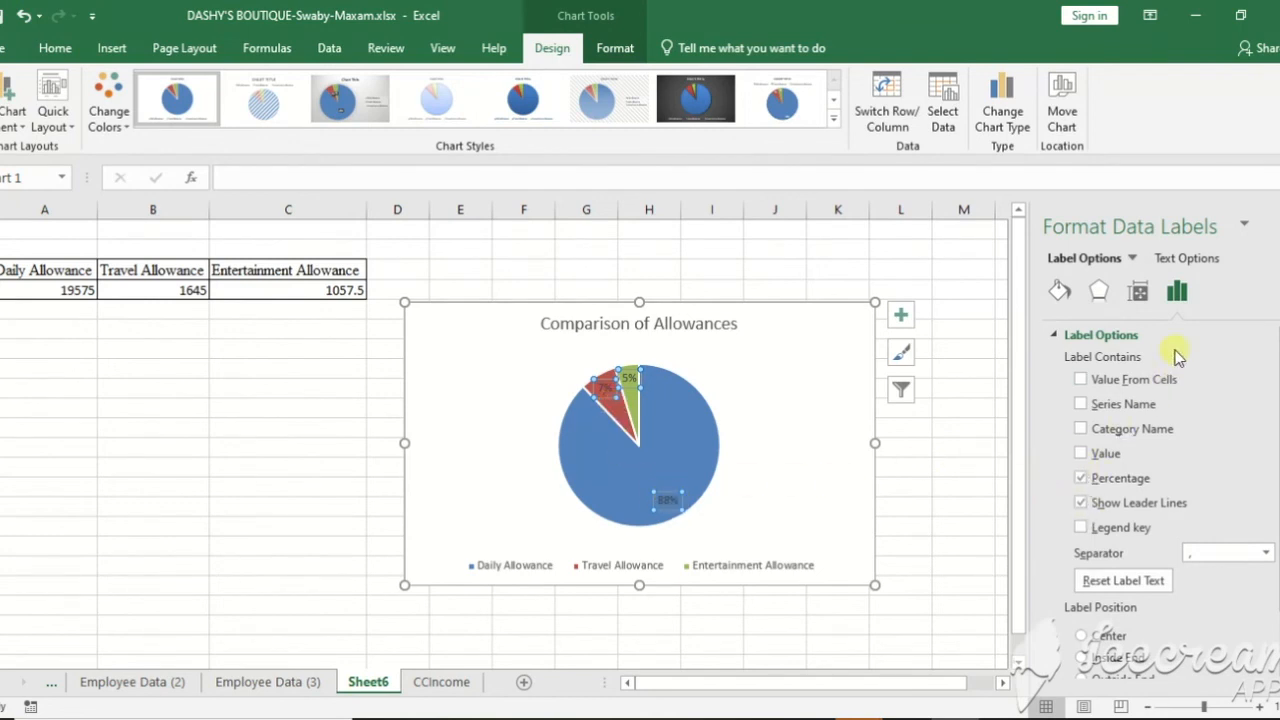
pyautogui.click(1270, 225)
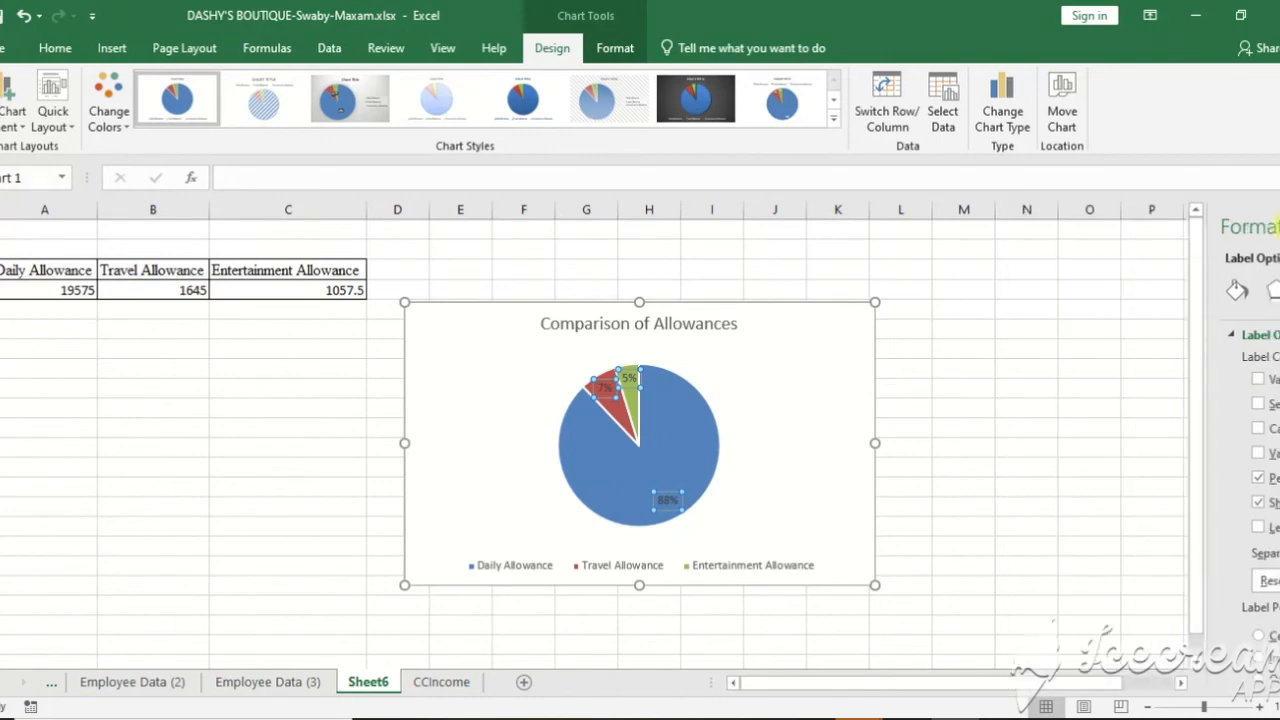
pyautogui.click(1026, 447)
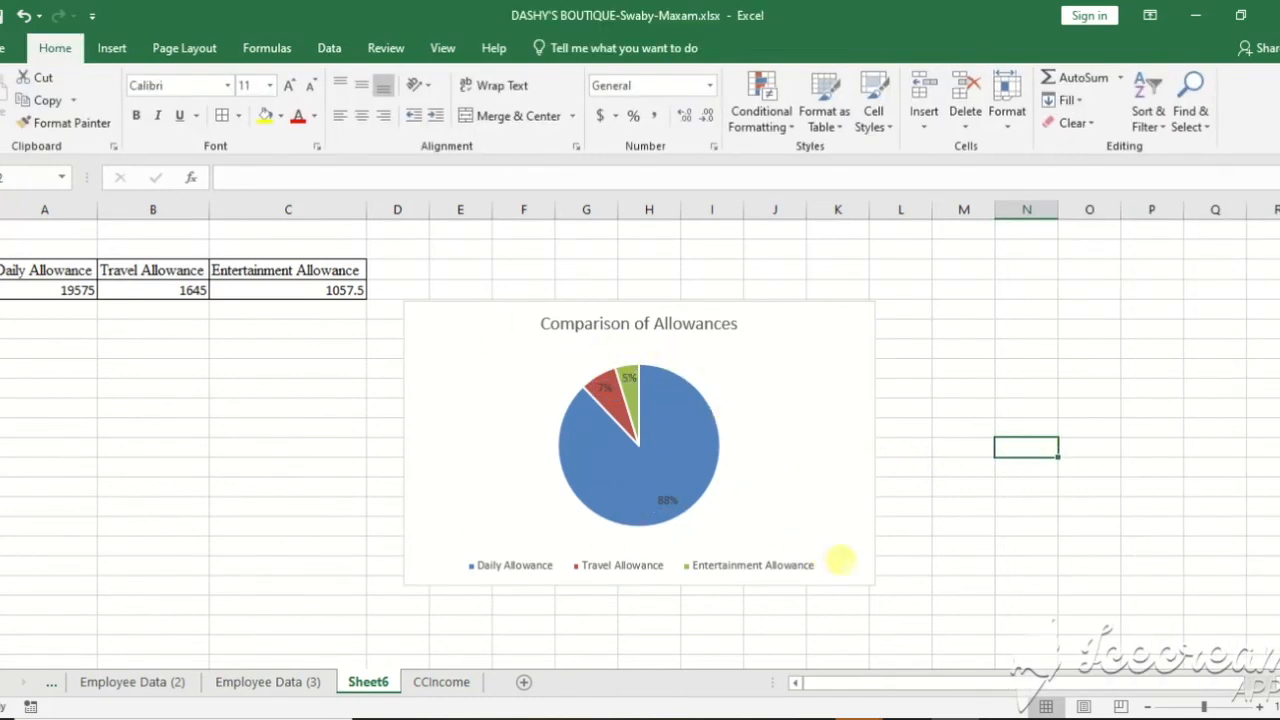
# Enlarge the Comparison of Allowances chart so that it extends into column M, and select its pie series
pyautogui.click(866, 574)
pyautogui.moveTo(876, 590); pyautogui.dragTo(985, 622)
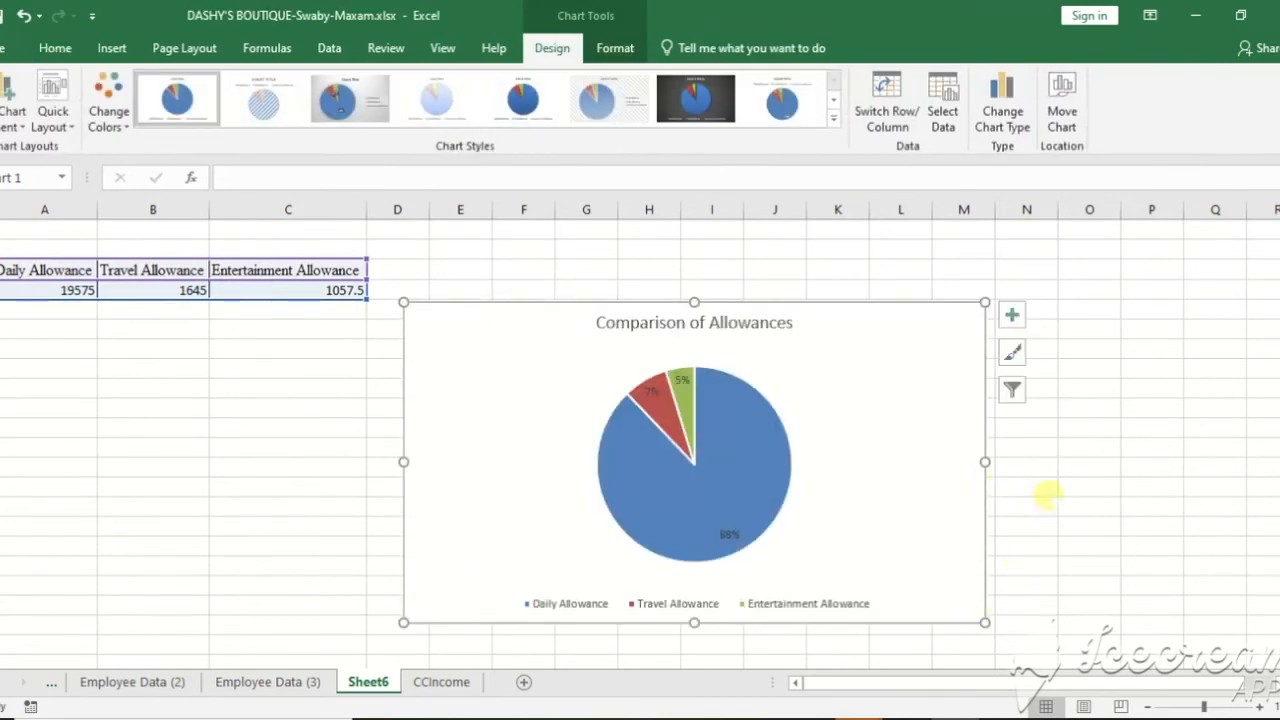
pyautogui.click(1089, 487)
pyautogui.click(737, 457)
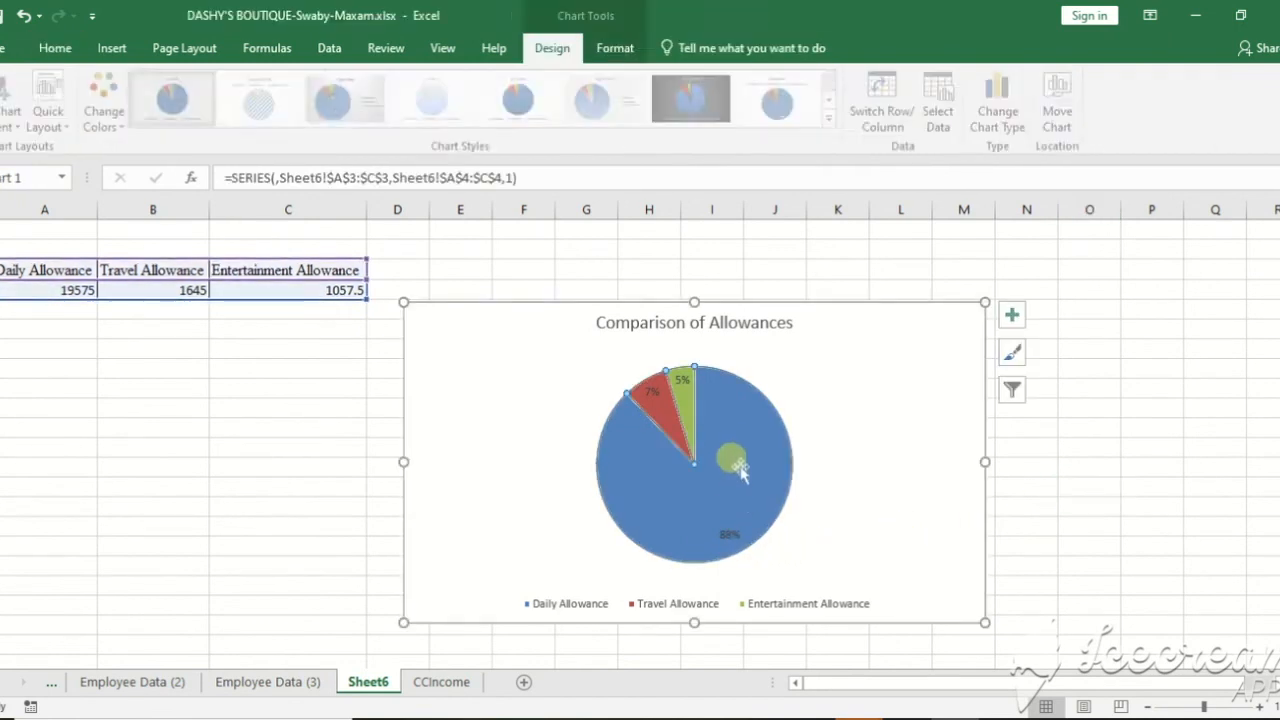